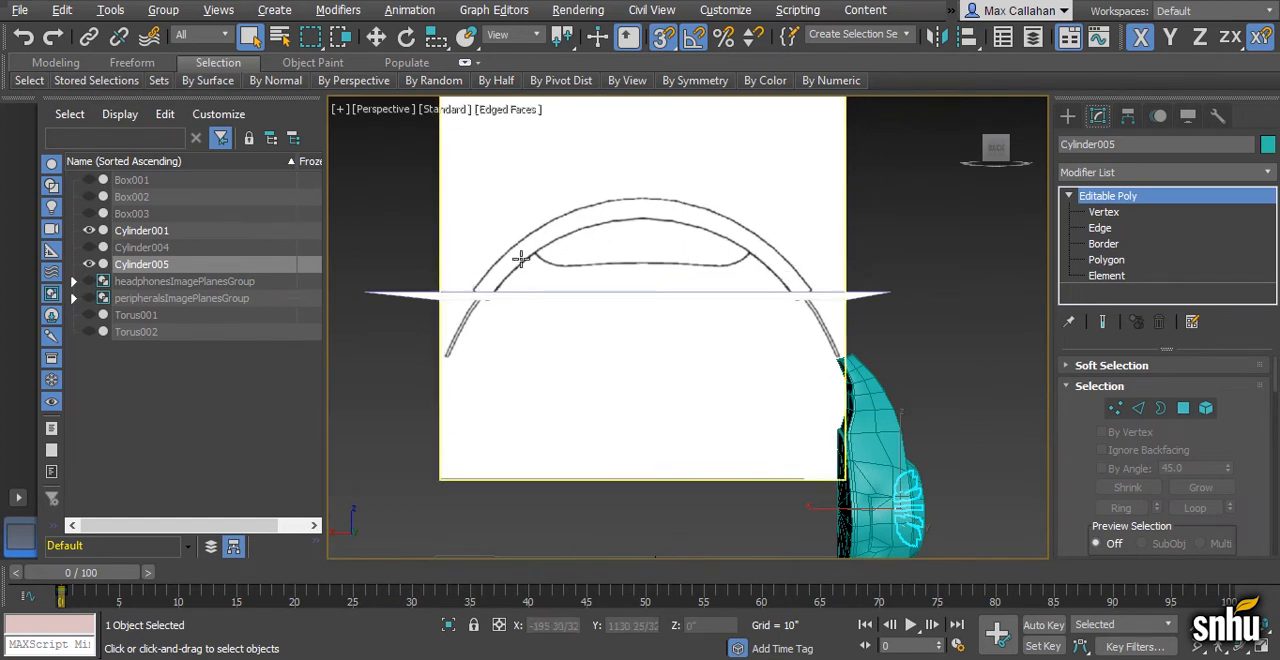
- Consult the headphone reference photo and unhide Box001 in the scene
{"action": "key", "text": "alt+Tab"}
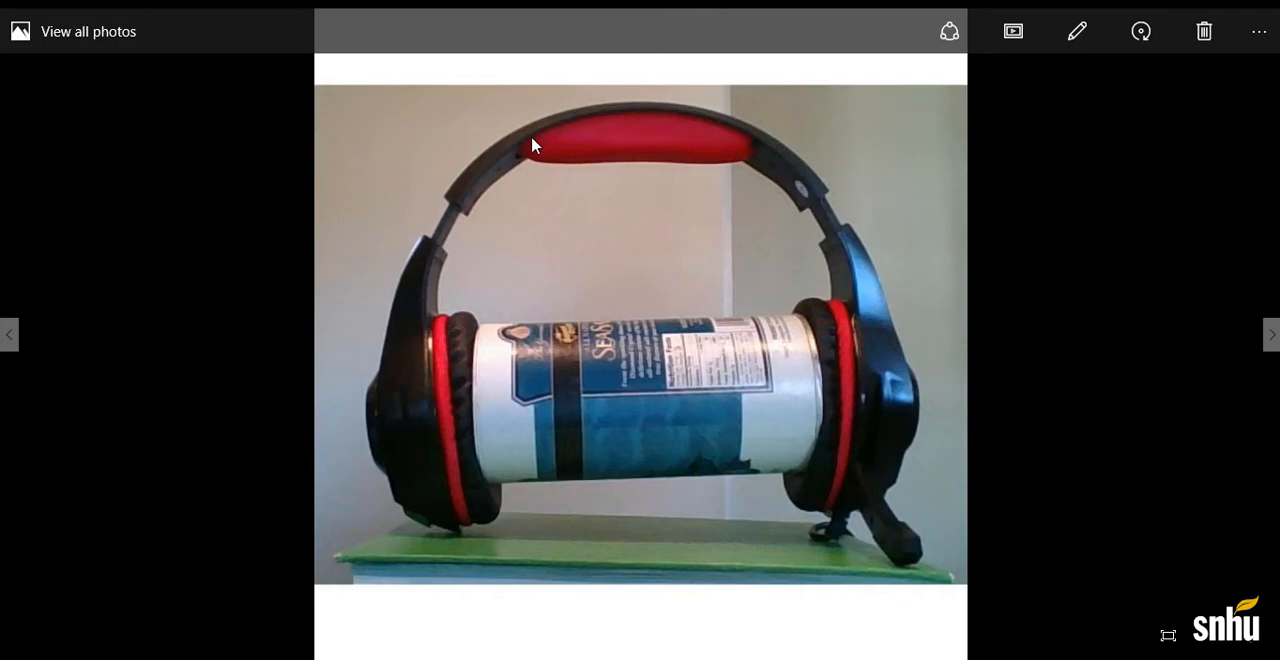
{"action": "key", "text": "alt+Tab"}
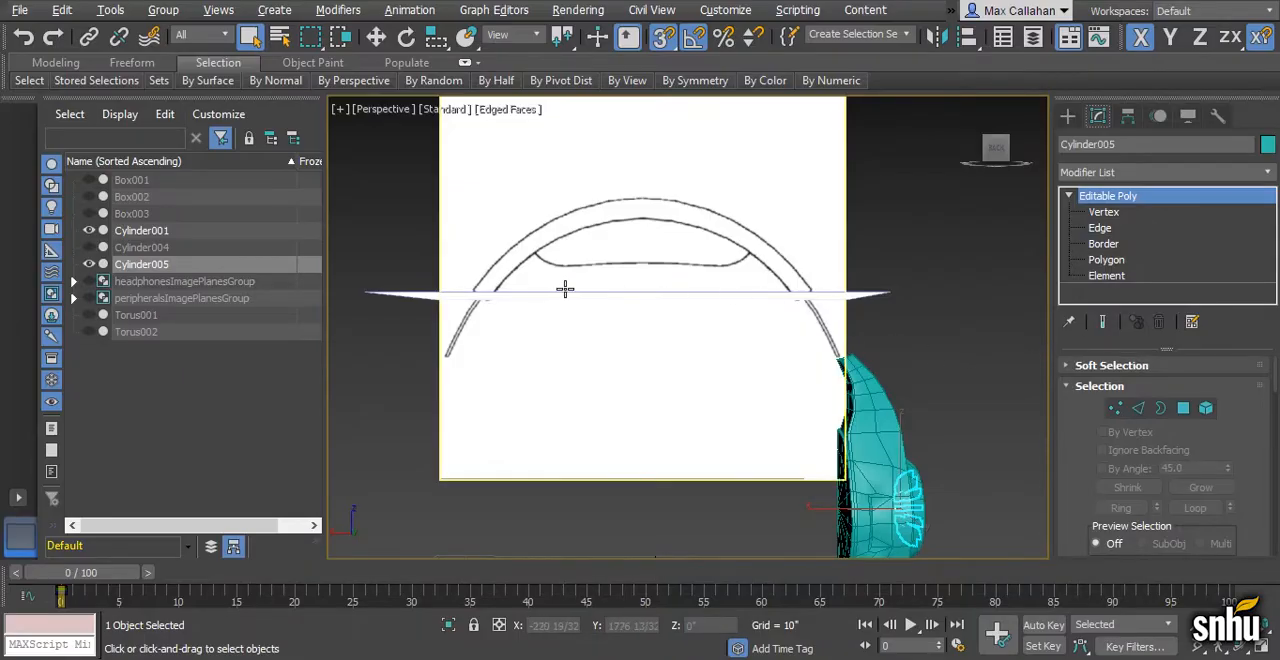
{"action": "left_click", "coordinate": [89, 180]}
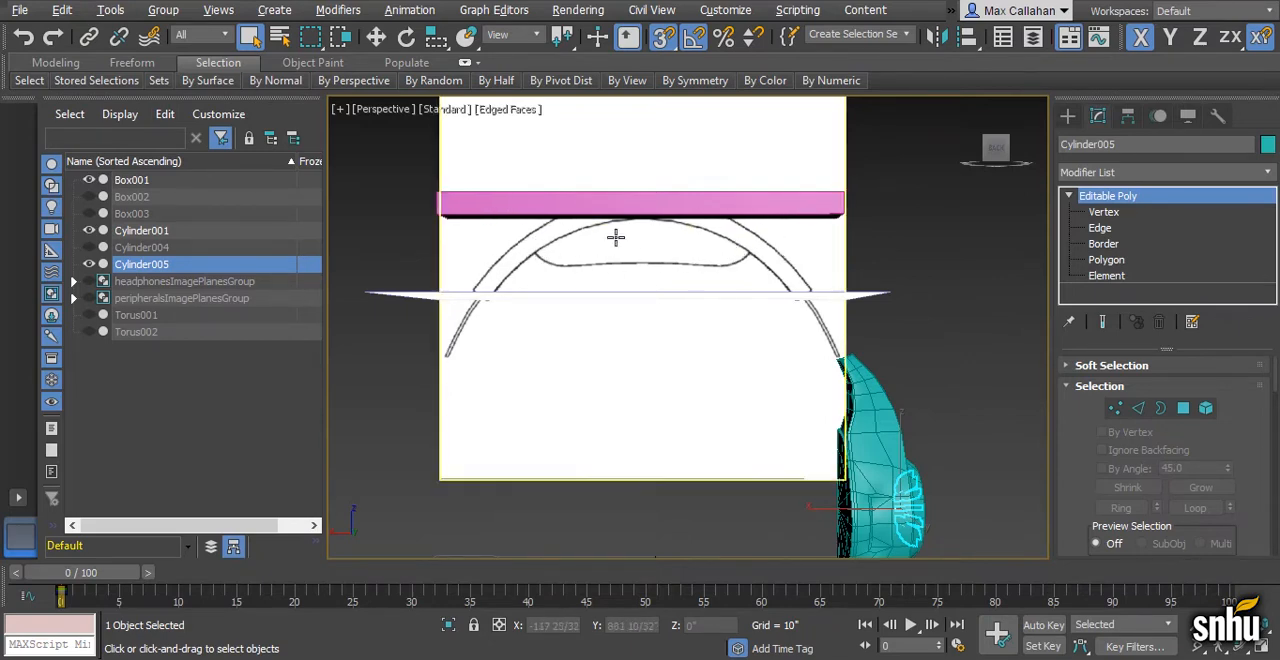
{"action": "scroll", "coordinate": [660, 275], "scroll_direction": "down", "scroll_amount": 2}
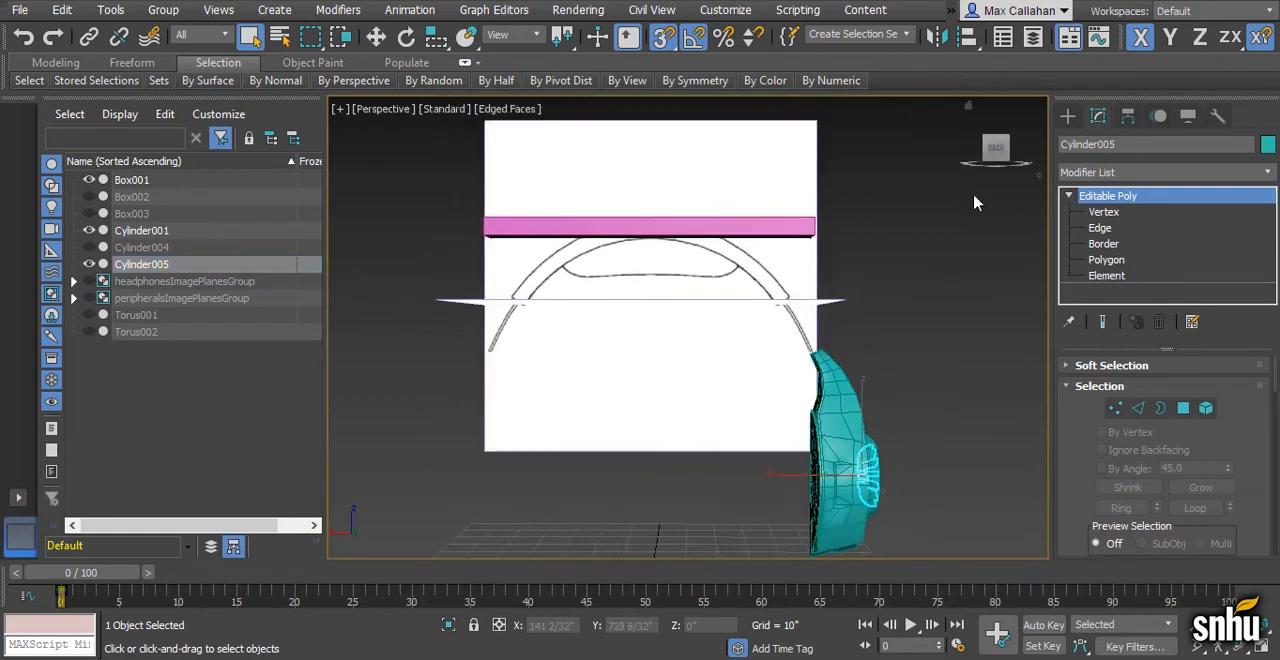
- Create an Extended Primitives capsule in the Left view with a 10" radius and a height of about 81"
{"action": "left_click", "coordinate": [1068, 117]}
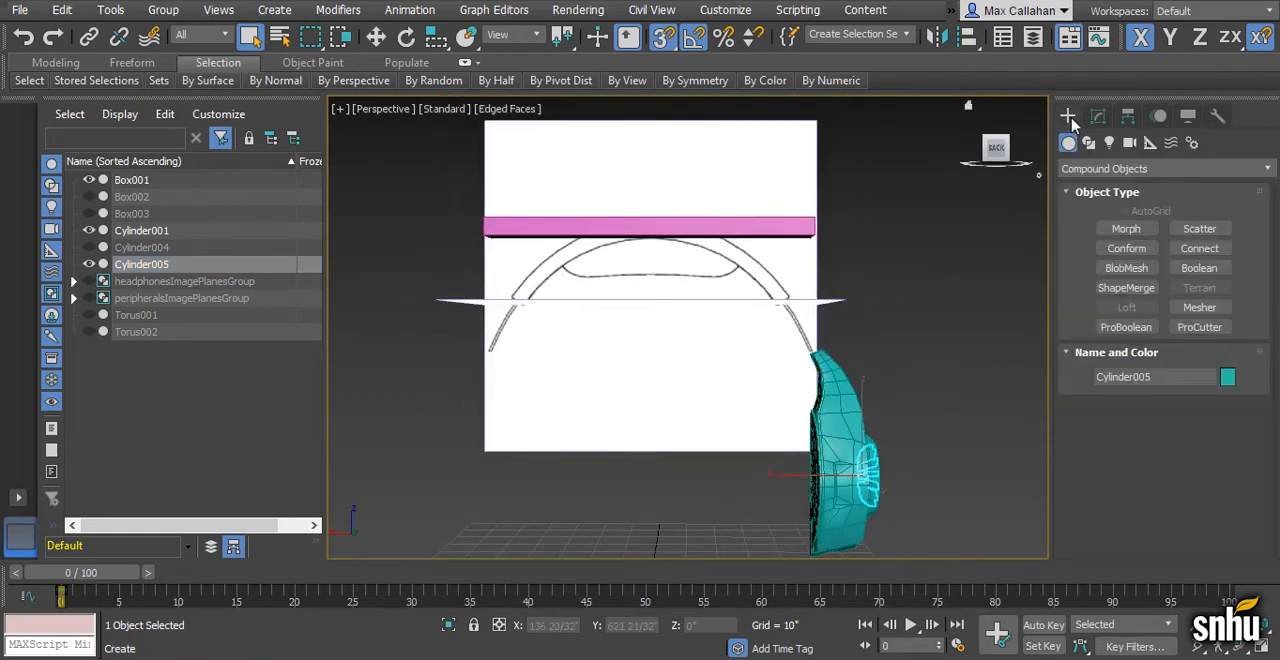
{"action": "left_click", "coordinate": [1160, 168]}
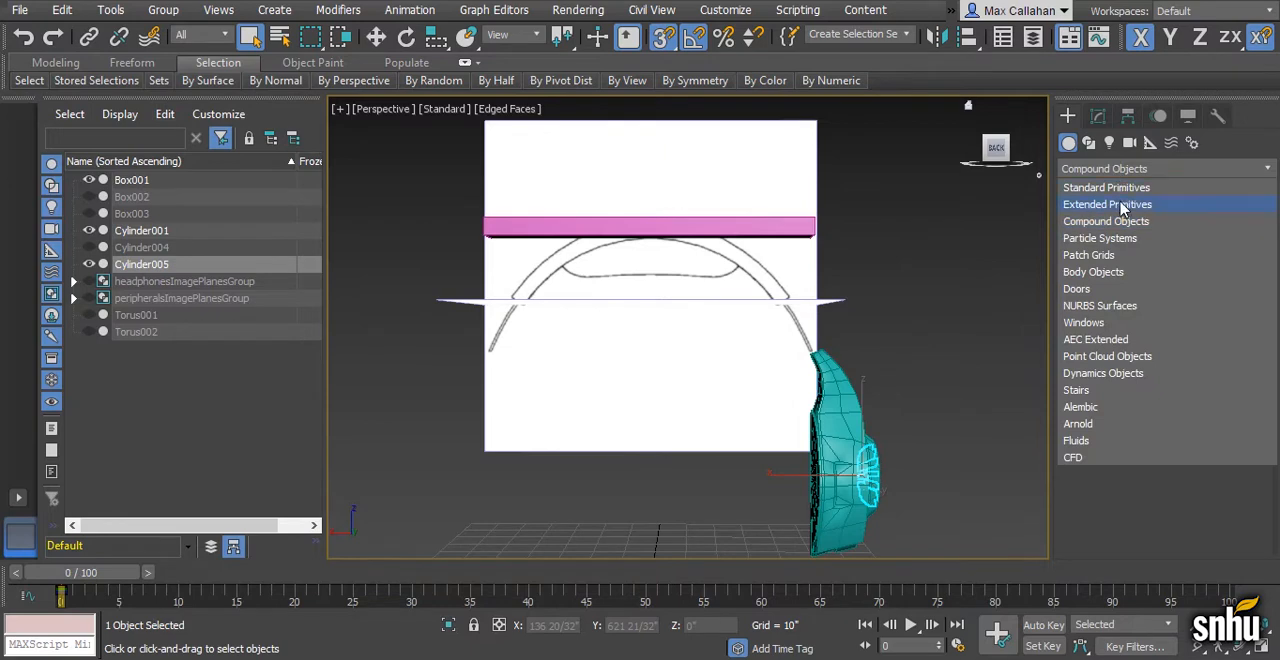
{"action": "left_click", "coordinate": [1122, 206]}
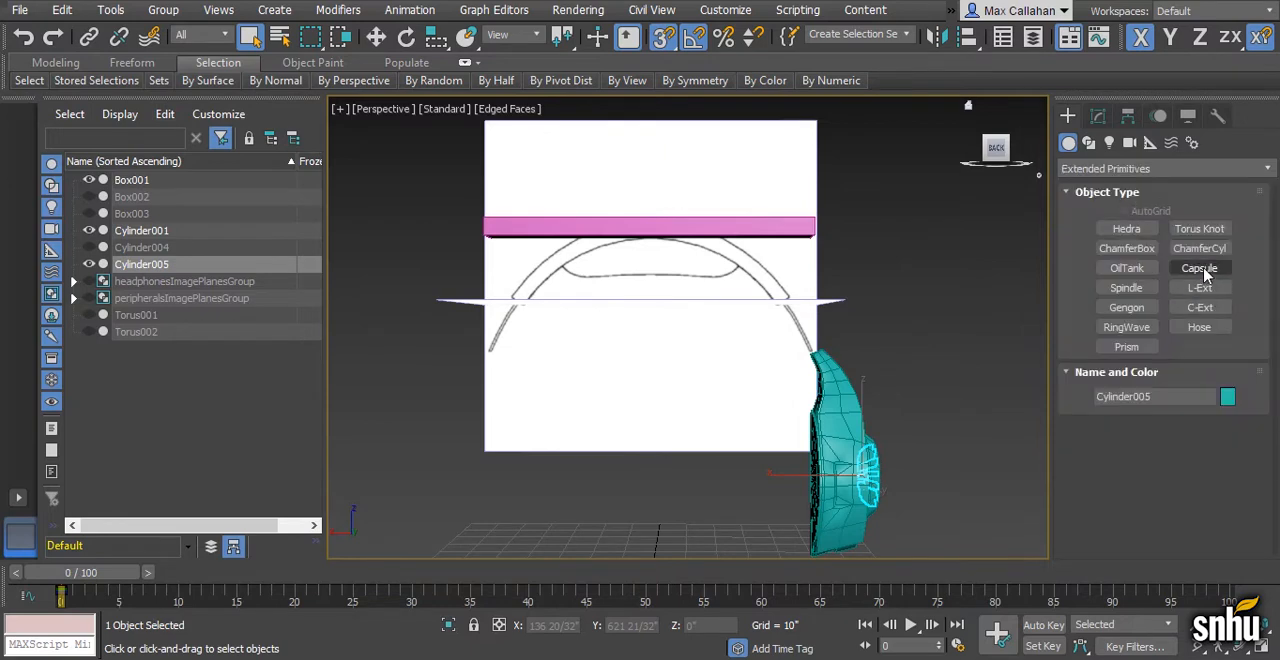
{"action": "left_click", "coordinate": [1199, 268]}
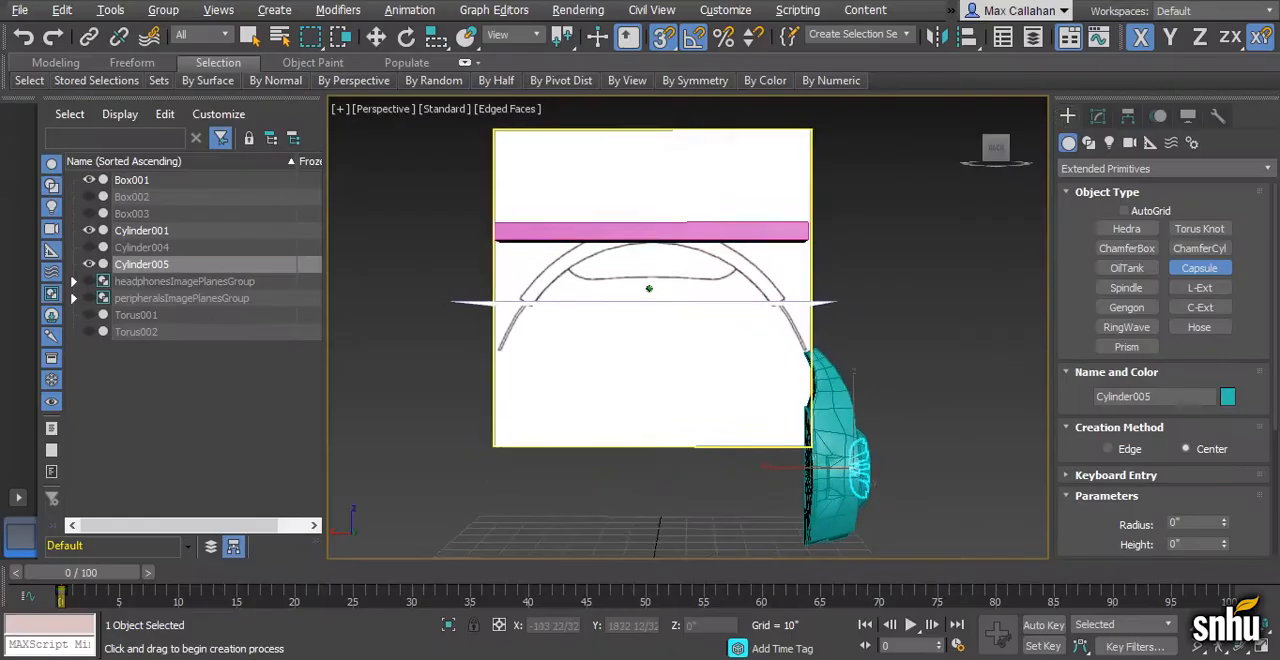
{"action": "key", "text": "alt+w"}
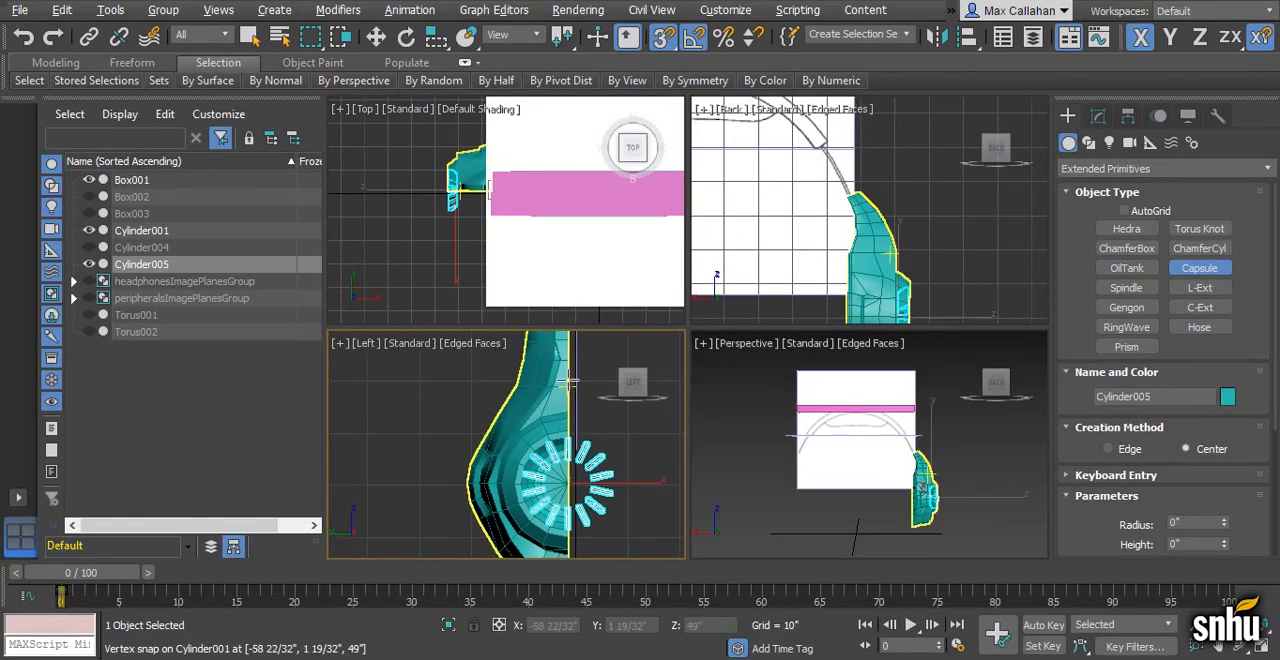
{"action": "key", "text": "alt+w"}
{"action": "scroll", "coordinate": [615, 410], "scroll_direction": "down", "scroll_amount": 2}
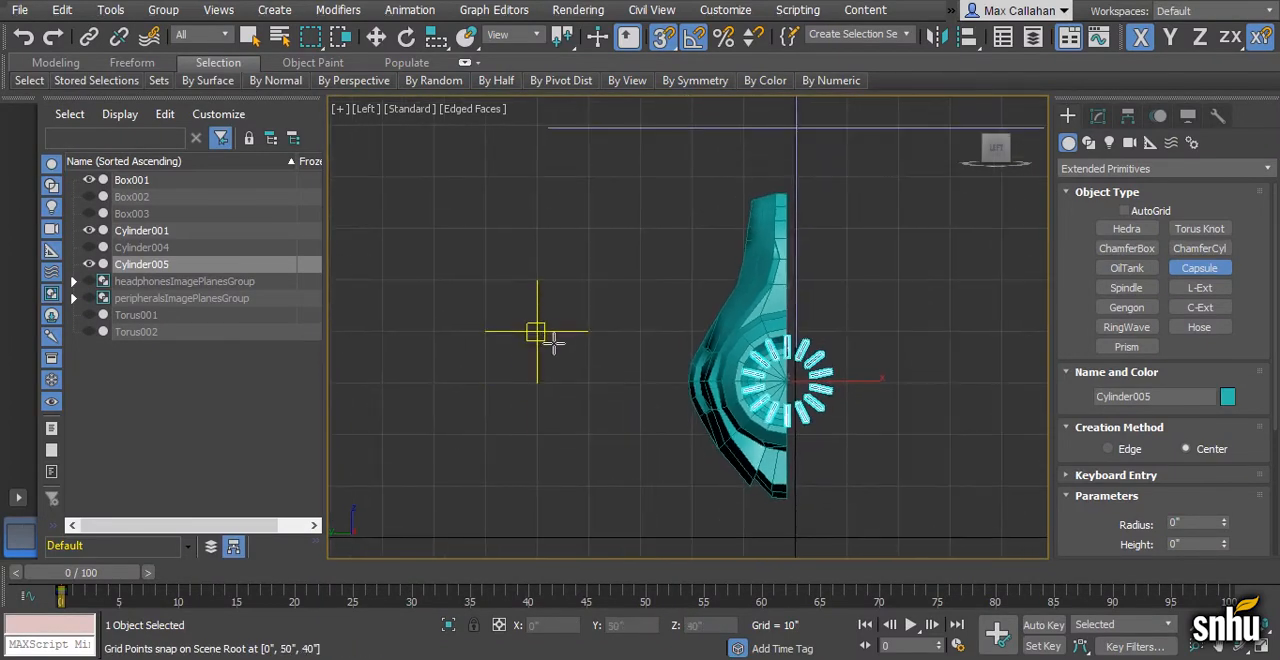
{"action": "left_click_drag", "start_coordinate": [589, 331], "coordinate": [634, 332]}
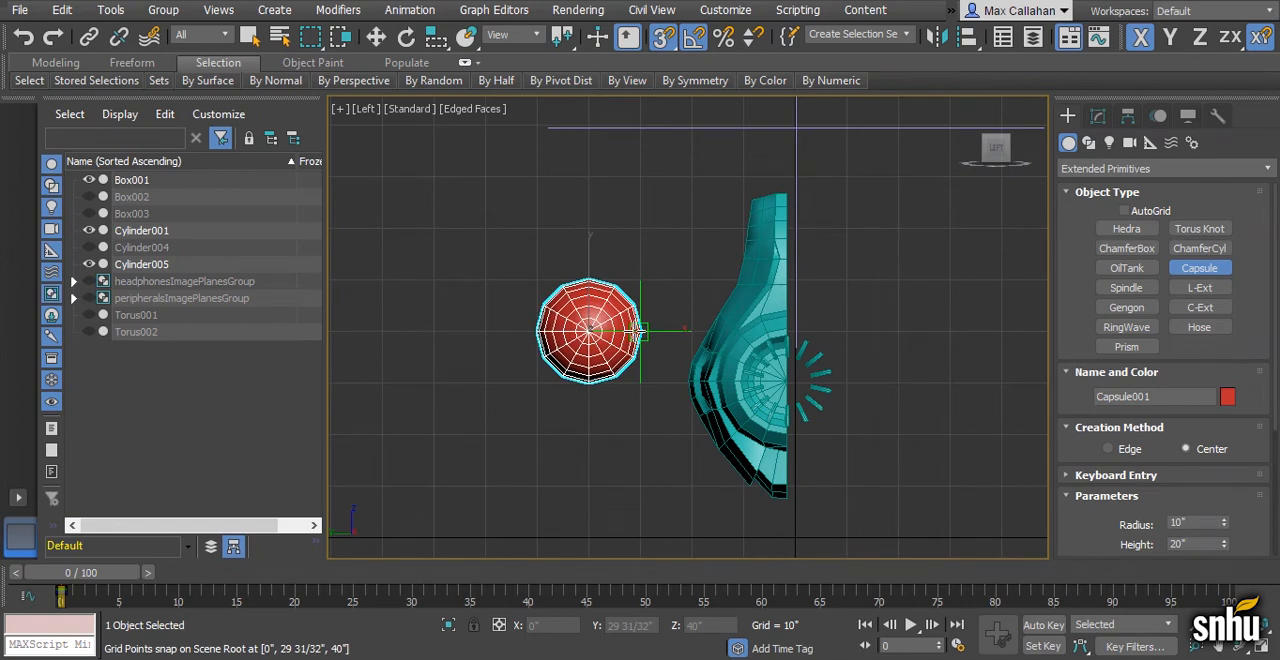
{"action": "left_click", "coordinate": [692, 338]}
{"action": "right_click", "coordinate": [696, 340]}
- Raise the capsule along Z in the Back view until it lies level with Box001 over the headband drawing
{"action": "key", "text": "alt+w"}
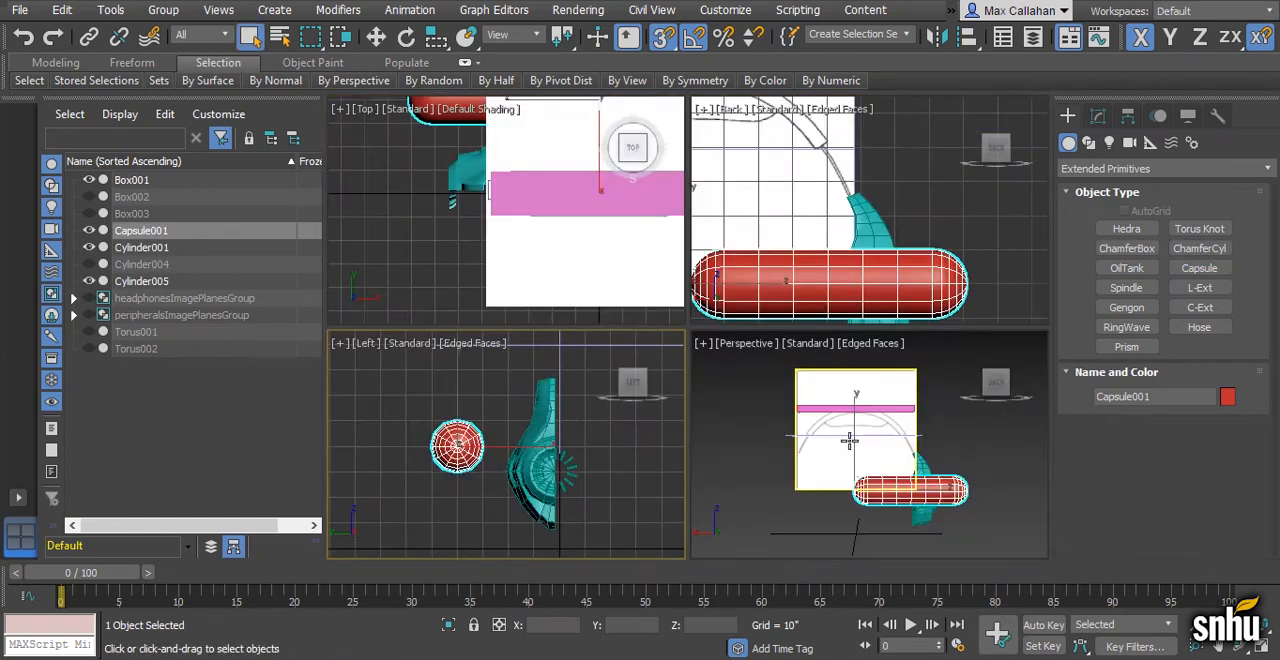
{"action": "middle_click", "coordinate": [847, 295]}
{"action": "key", "text": "alt+w"}
{"action": "scroll", "coordinate": [845, 297], "scroll_direction": "down", "scroll_amount": 4}
{"action": "key", "text": "w"}
{"action": "left_click", "coordinate": [1098, 116]}
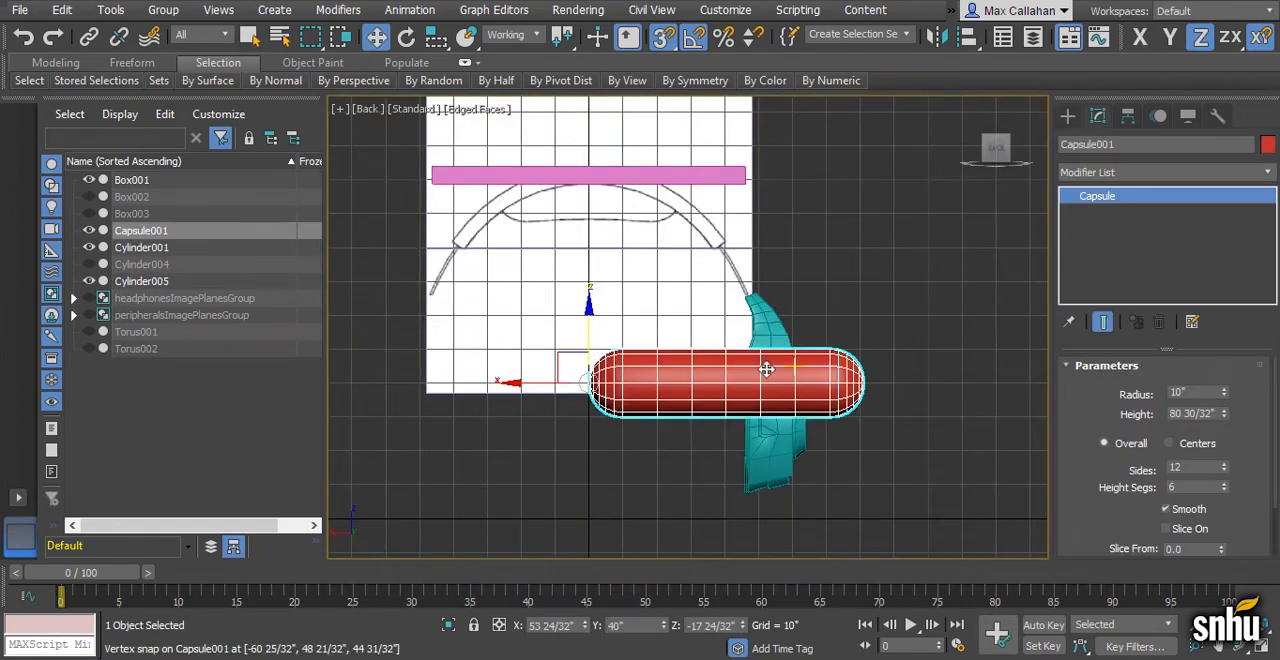
{"action": "scroll", "coordinate": [766, 366], "scroll_direction": "up", "scroll_amount": 2}
{"action": "middle_click_drag", "start_coordinate": [752, 389], "coordinate": [766, 326]}
{"action": "scroll", "coordinate": [690, 340], "scroll_direction": "up", "scroll_amount": 2}
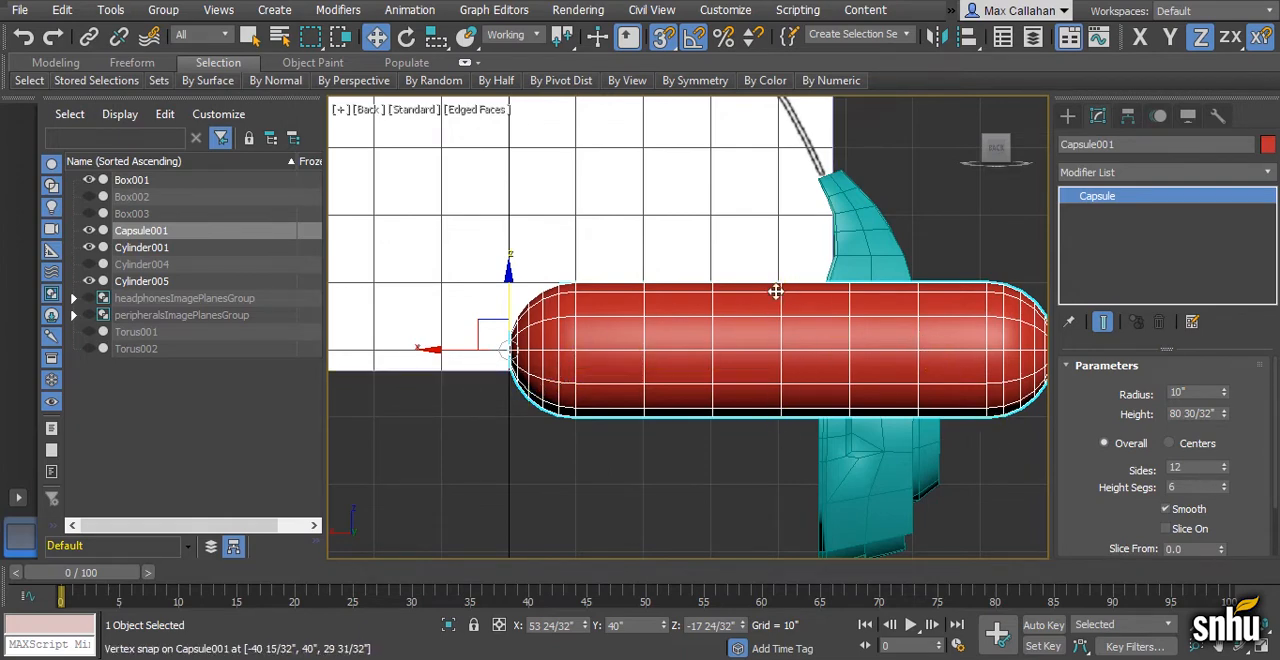
{"action": "scroll", "coordinate": [845, 433], "scroll_direction": "down", "scroll_amount": 6}
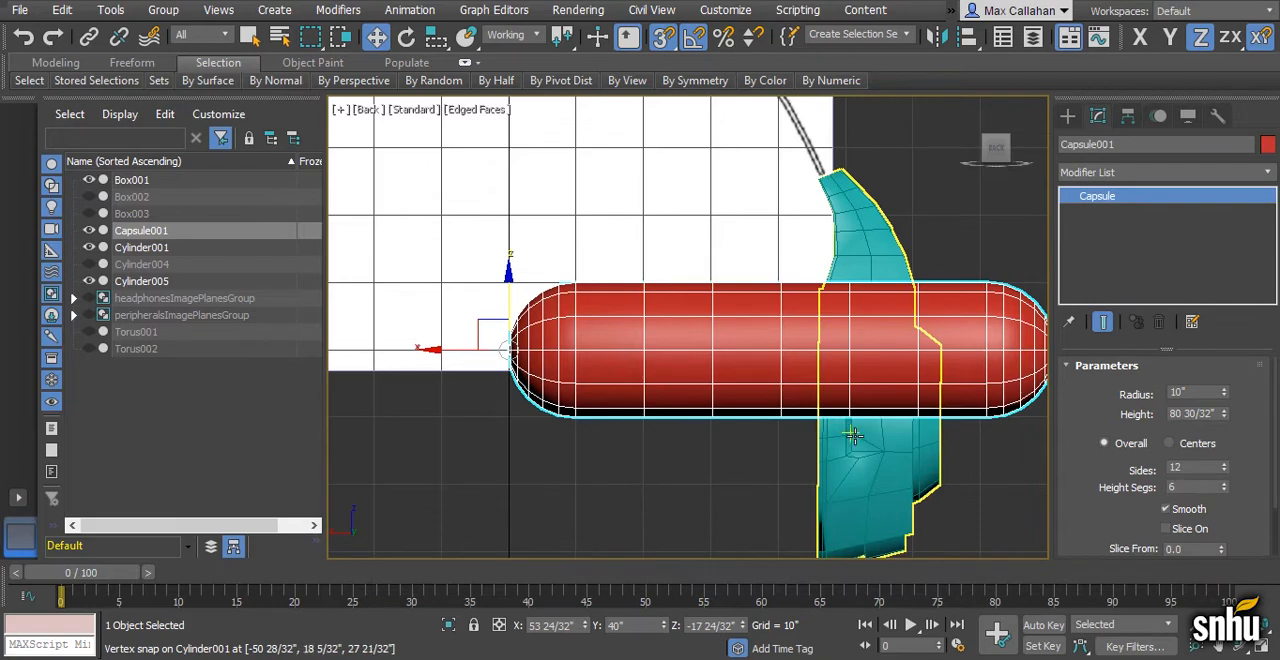
{"action": "middle_click_drag", "start_coordinate": [797, 447], "coordinate": [790, 556]}
{"action": "left_click_drag", "start_coordinate": [665, 415], "coordinate": [531, 313]}
{"action": "scroll", "coordinate": [734, 391], "scroll_direction": "up", "scroll_amount": 5}
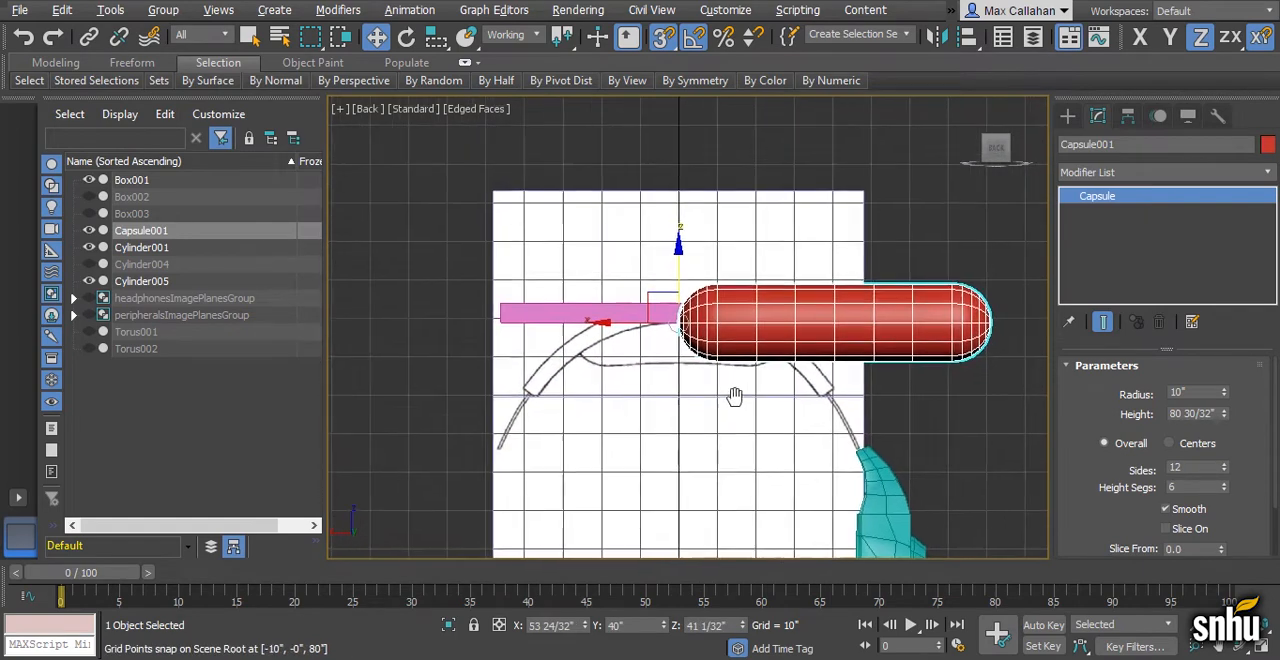
- Fit the capsule in see-through display to the pad outline by sliding it to the outline's left end and setting its height to about 58 8/32"
{"action": "key", "text": "alt+x"}
{"action": "left_click_drag", "start_coordinate": [645, 272], "coordinate": [384, 280]}
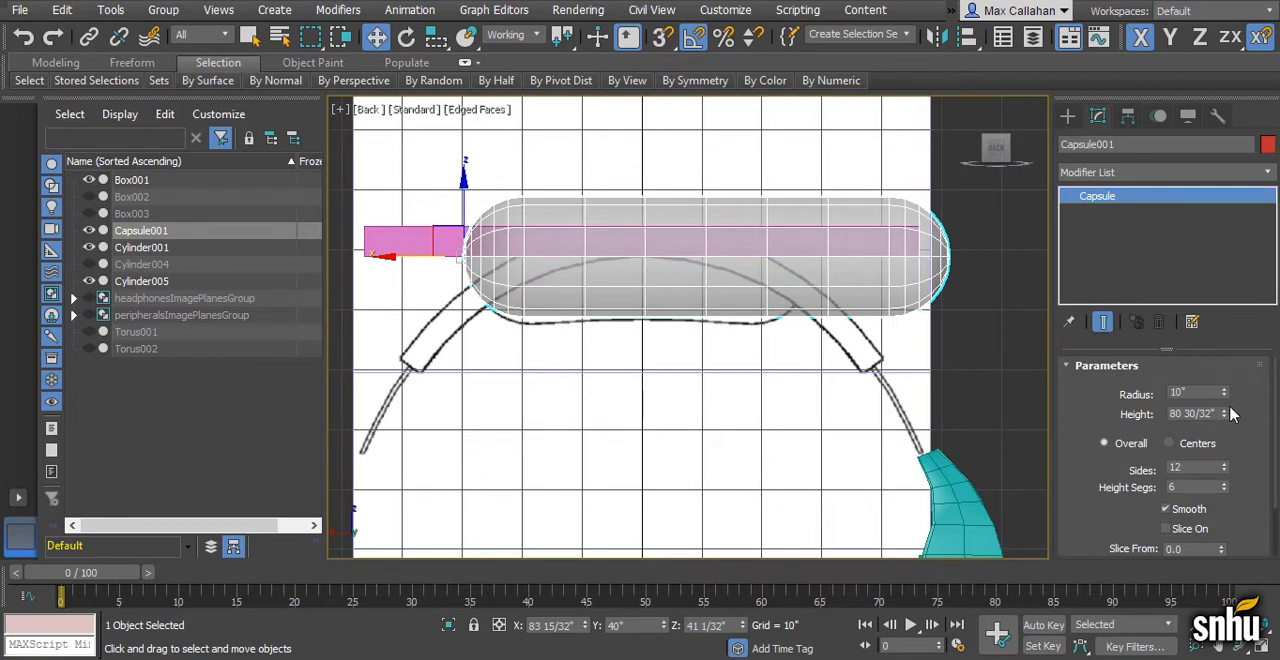
{"action": "left_click_drag", "start_coordinate": [1227, 419], "coordinate": [1223, 443]}
{"action": "scroll", "coordinate": [874, 354], "scroll_direction": "down", "scroll_amount": 3}
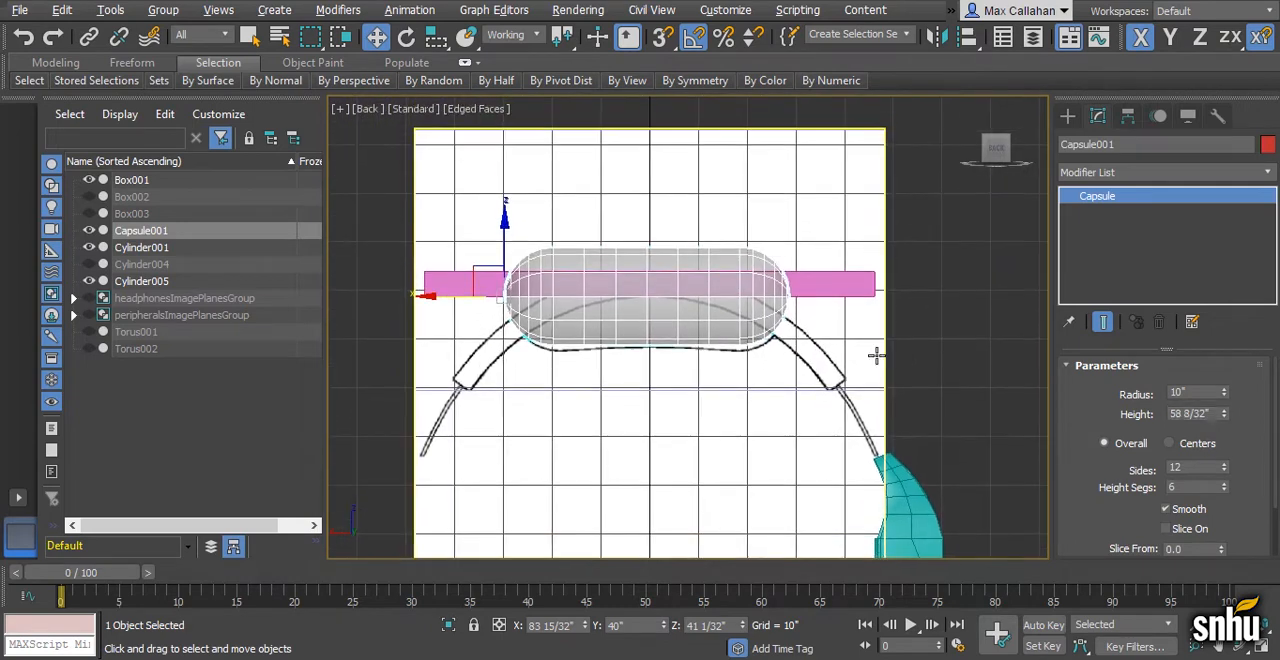
- Center the capsule's pivot on the object
{"action": "left_click", "coordinate": [1127, 116]}
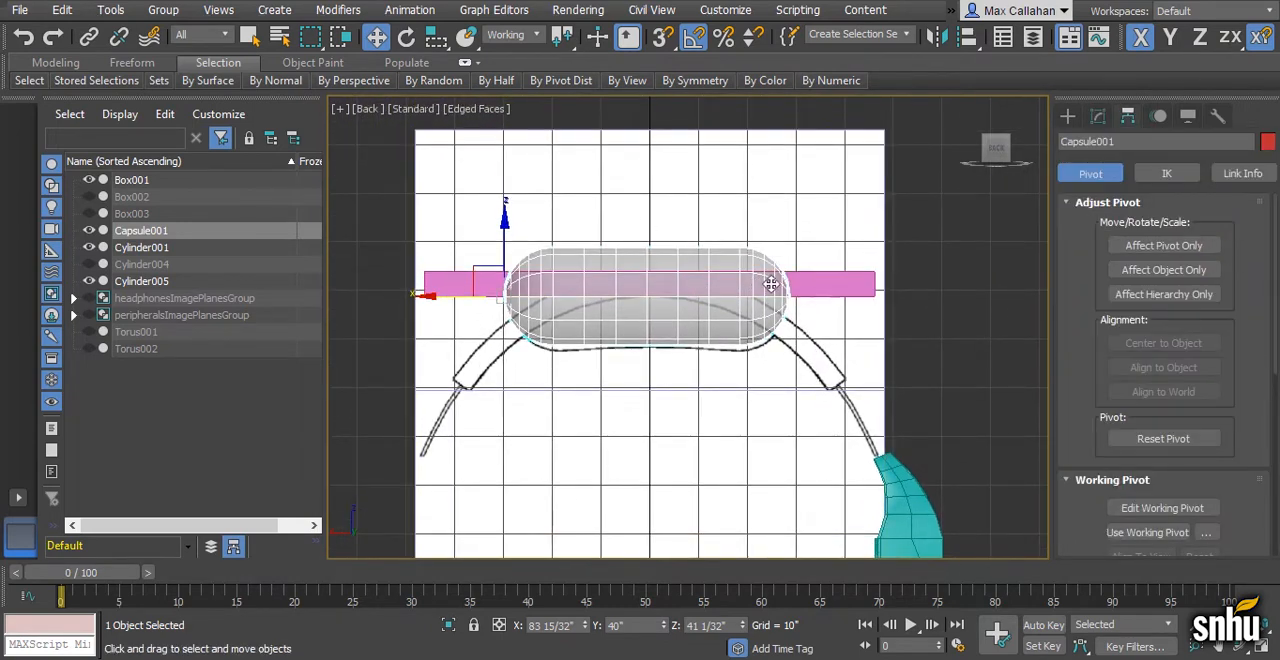
{"action": "left_click", "coordinate": [1172, 250]}
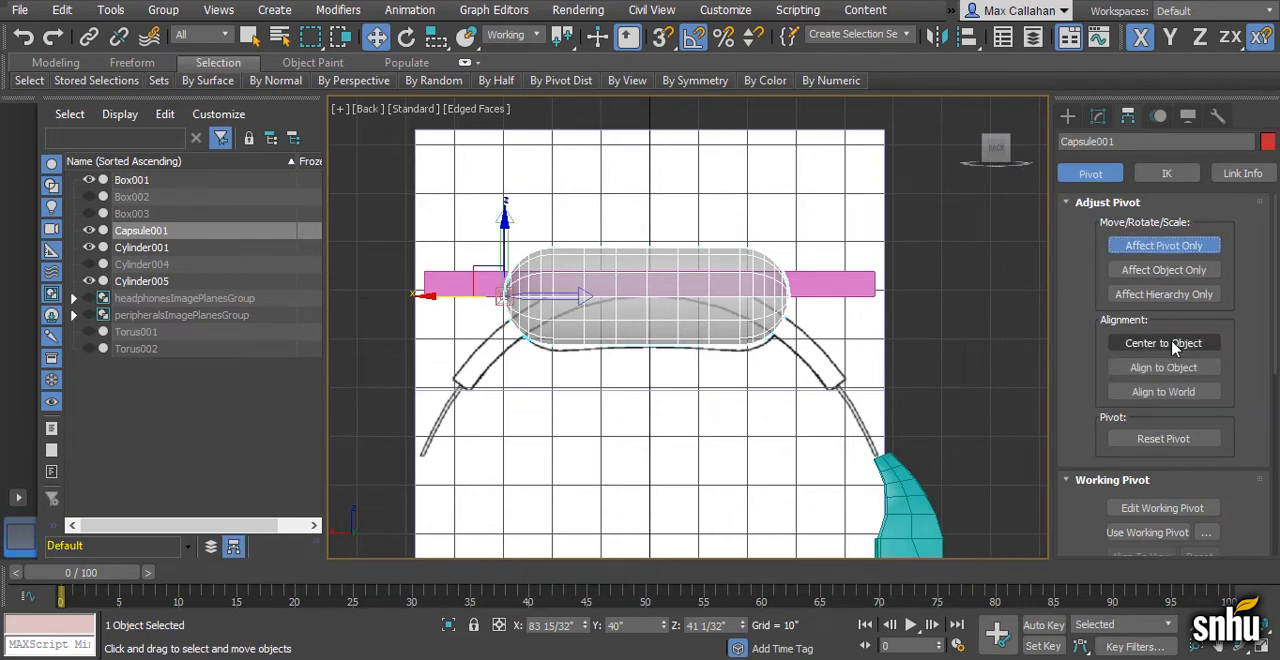
{"action": "left_click", "coordinate": [1166, 344]}
{"action": "left_click", "coordinate": [1166, 246]}
- Snap the capsule along X so its center sits on the vertical center line of the headband drawing
{"action": "scroll", "coordinate": [714, 371], "scroll_direction": "up", "scroll_amount": 2}
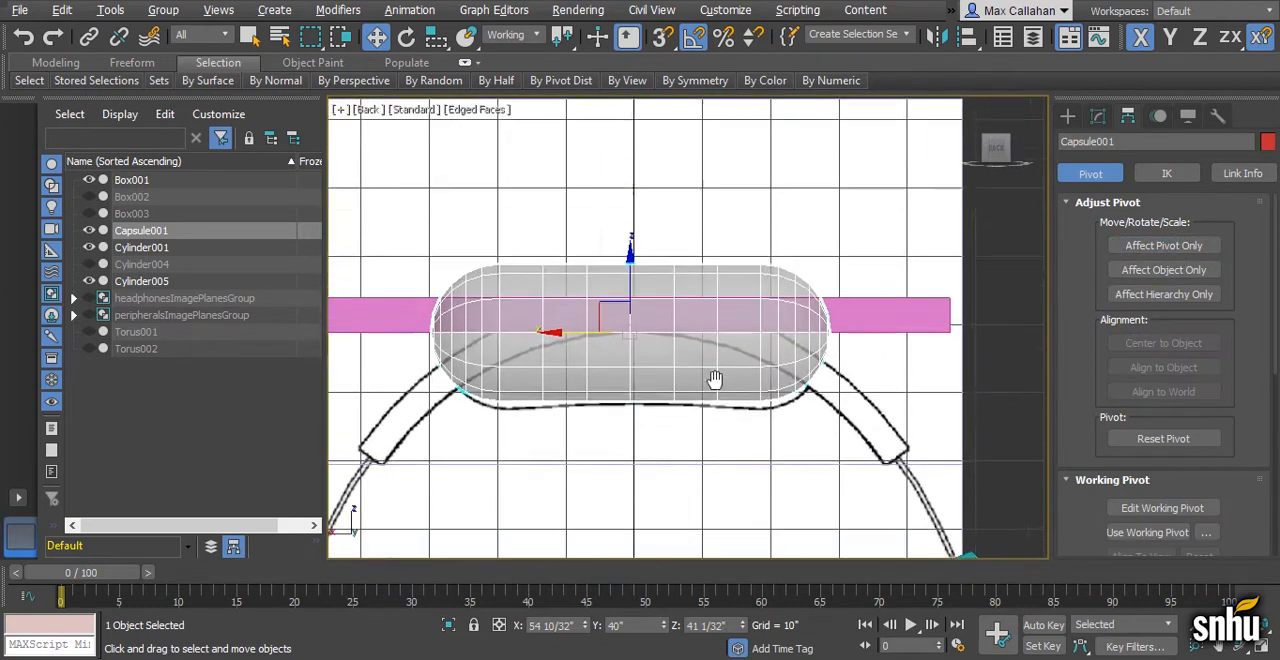
{"action": "scroll", "coordinate": [714, 371], "scroll_direction": "down", "scroll_amount": 1}
{"action": "left_click", "coordinate": [666, 42]}
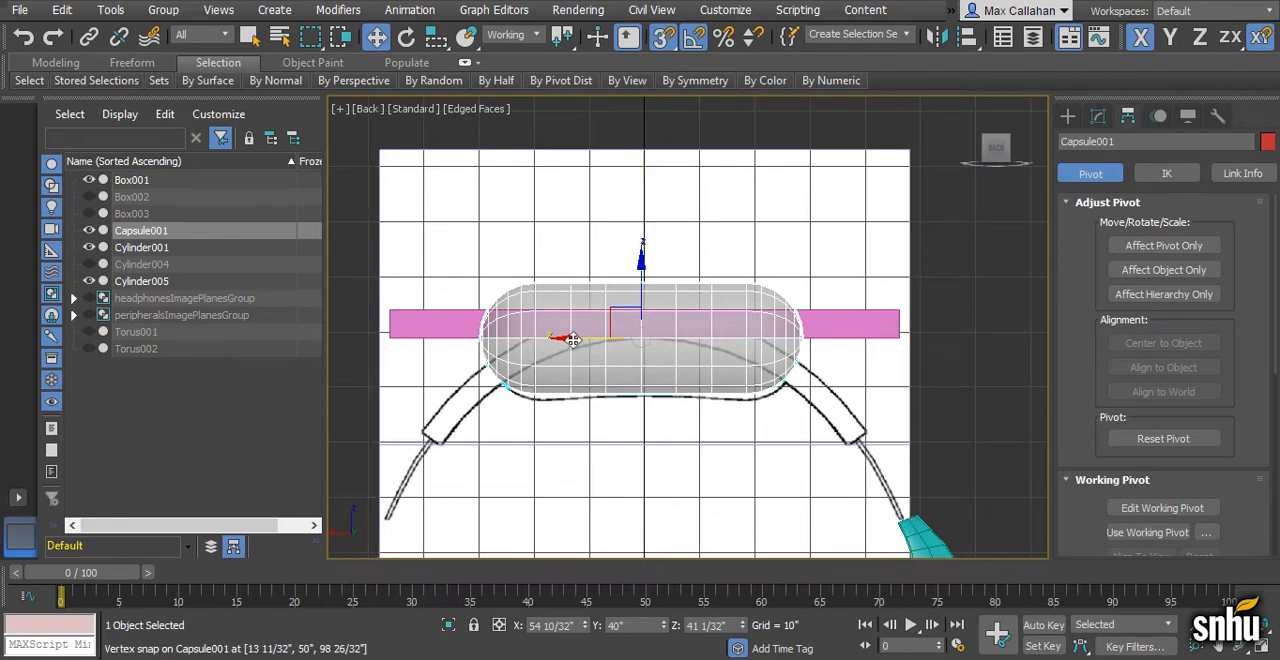
{"action": "scroll", "coordinate": [660, 290], "scroll_direction": "up", "scroll_amount": 2}
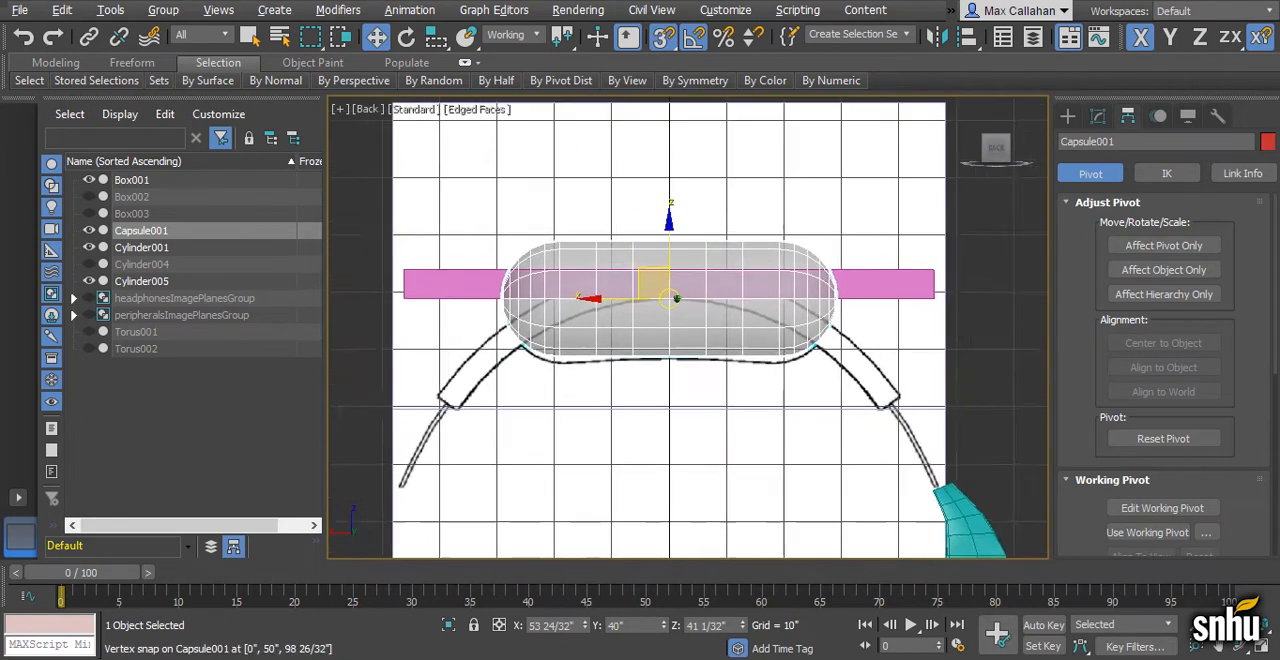
- Convert the capsule to an Editable Poly and delete the polygons of its upper half
{"action": "right_click", "coordinate": [636, 321]}
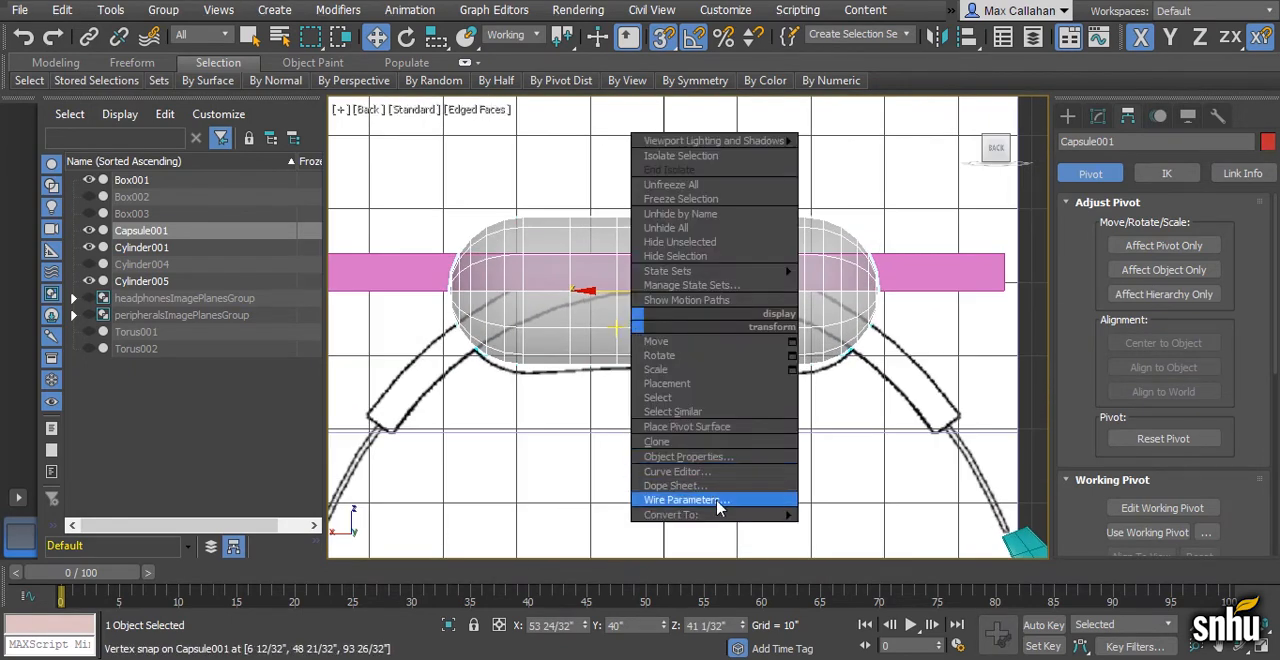
{"action": "mouse_move", "coordinate": [720, 515]}
{"action": "left_click", "coordinate": [840, 528]}
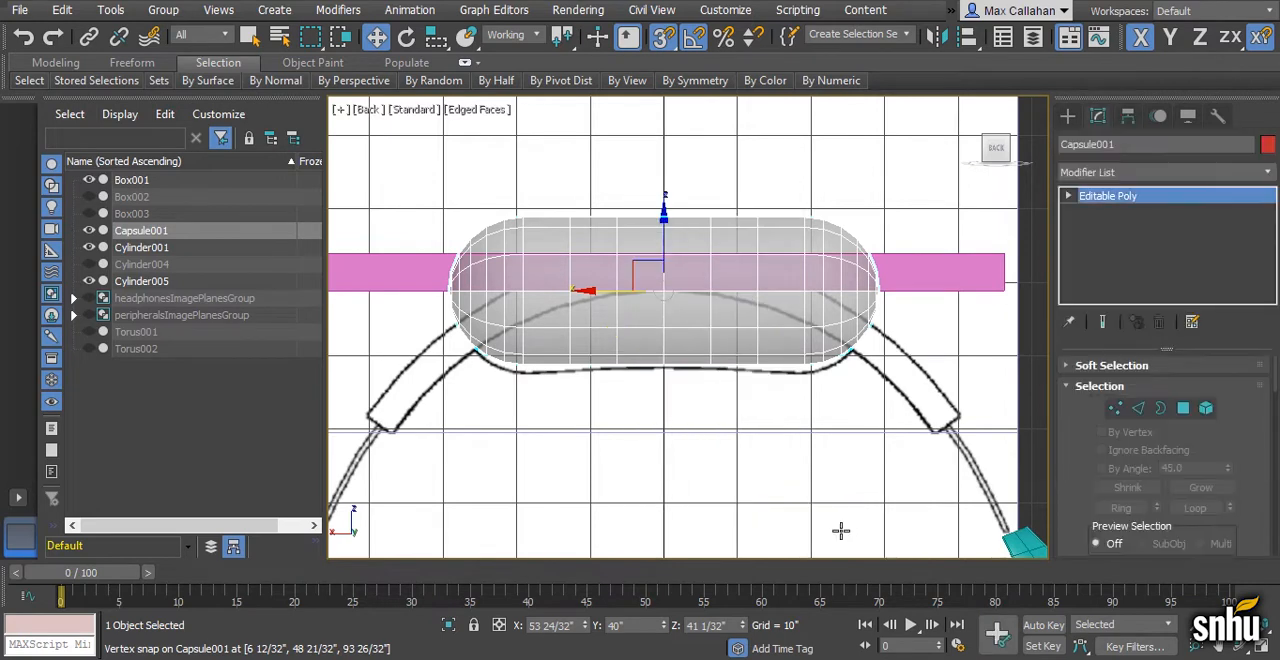
{"action": "left_click", "coordinate": [1118, 260]}
{"action": "scroll", "coordinate": [700, 300], "scroll_direction": "down", "scroll_amount": 1}
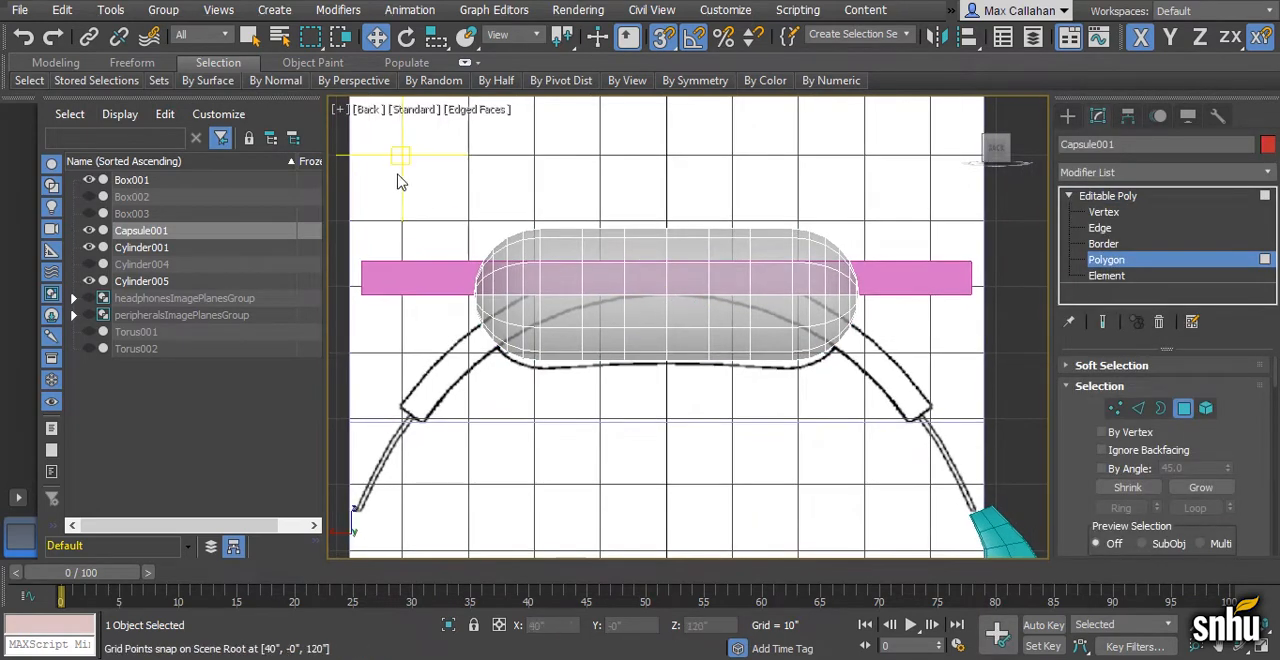
{"action": "left_click_drag", "start_coordinate": [391, 170], "coordinate": [1010, 291]}
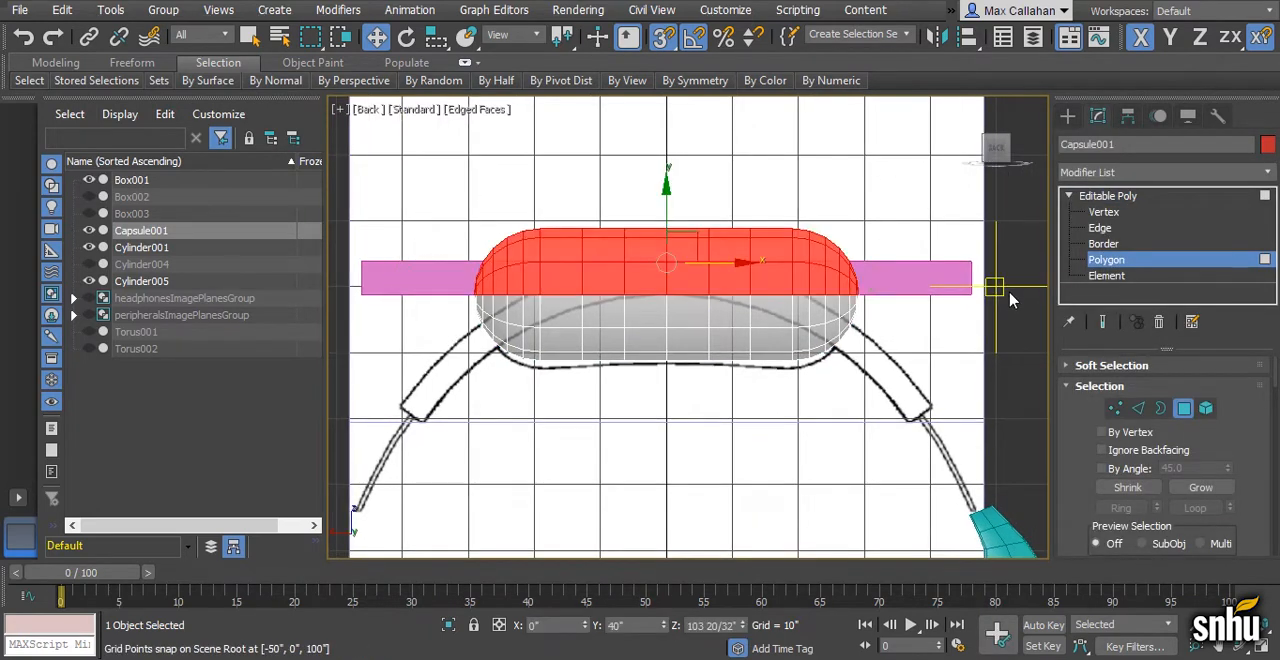
{"action": "key", "text": "Delete"}
- Move the half capsule along Y in the Perspective view so it is centered beneath Box001 at the upright reference plane
{"action": "key", "text": "alt+w"}
{"action": "left_click", "coordinate": [822, 424]}
{"action": "key", "text": "alt+w"}
{"action": "middle_click_drag", "start_coordinate": [822, 430], "coordinate": [837, 380], "text": "alt"}
{"action": "left_click", "coordinate": [1095, 196]}
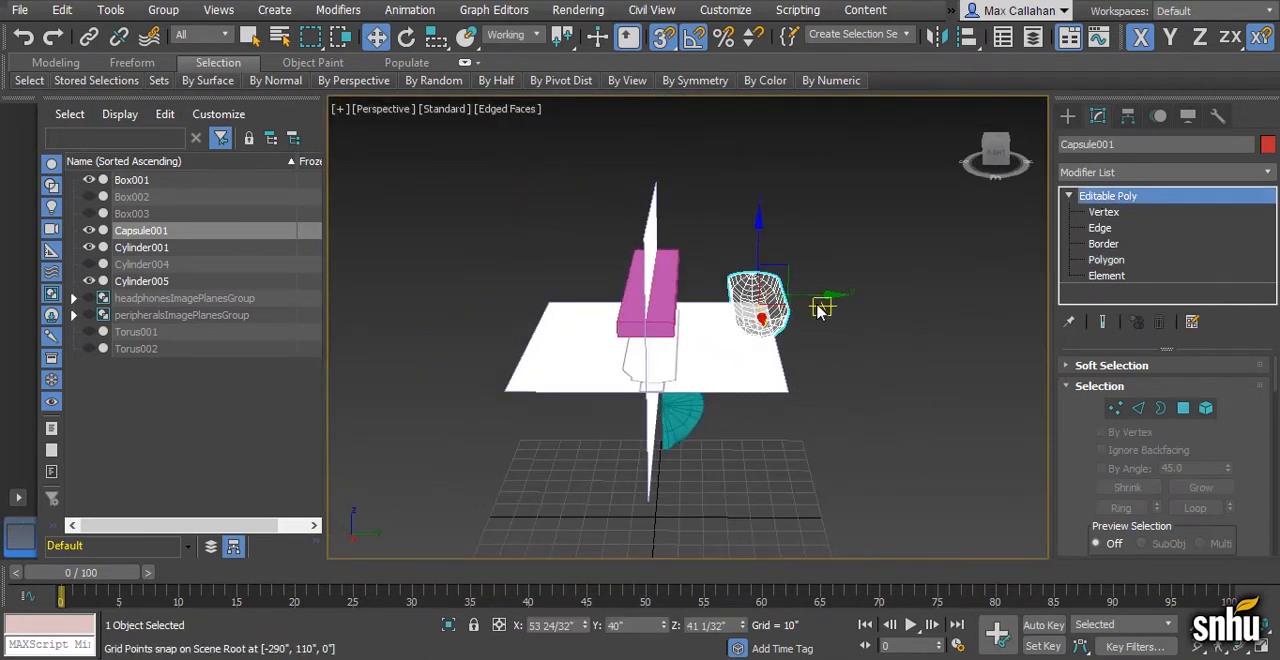
{"action": "middle_click_drag", "start_coordinate": [823, 308], "coordinate": [866, 348]}
{"action": "left_click_drag", "start_coordinate": [884, 328], "coordinate": [709, 217]}
{"action": "middle_click_drag", "start_coordinate": [745, 322], "coordinate": [850, 329], "text": "alt"}
{"action": "scroll", "coordinate": [668, 296], "scroll_direction": "up", "scroll_amount": 6}
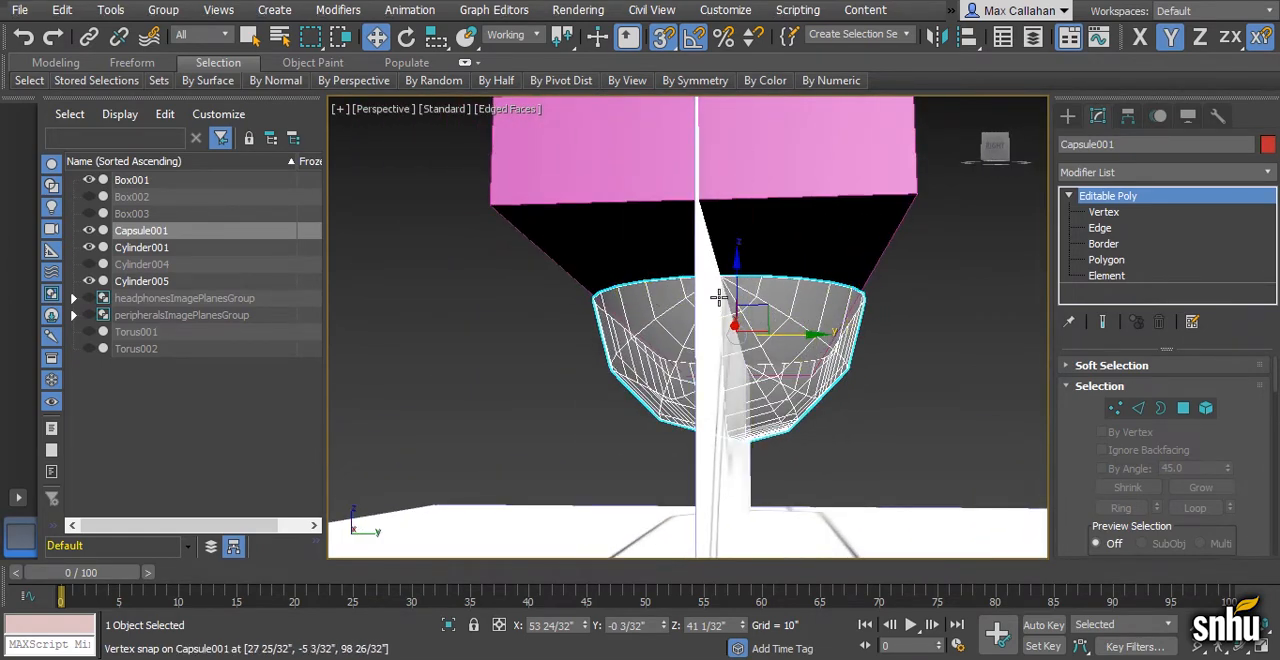
- Scale the half capsule non-uniformly along the Y axis to about 74 percent of its width
{"action": "middle_click_drag", "start_coordinate": [774, 316], "coordinate": [787, 345], "text": "alt"}
{"action": "key", "text": "r"}
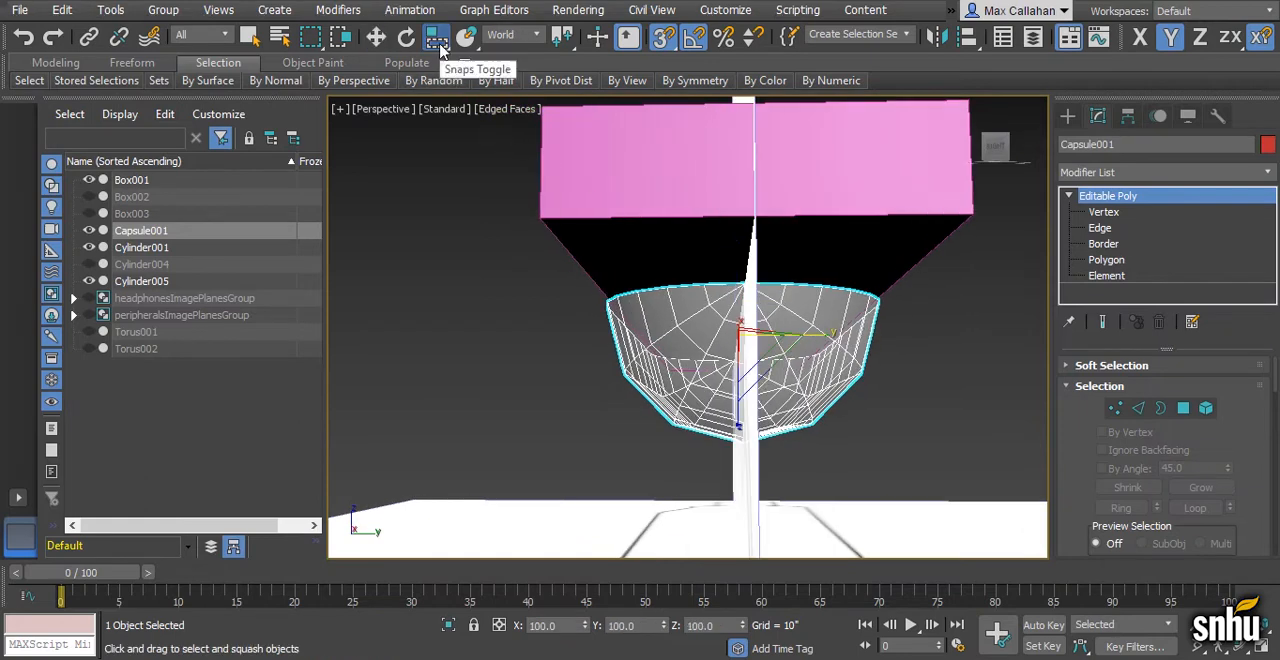
{"action": "left_click_drag", "start_coordinate": [438, 44], "coordinate": [450, 101]}
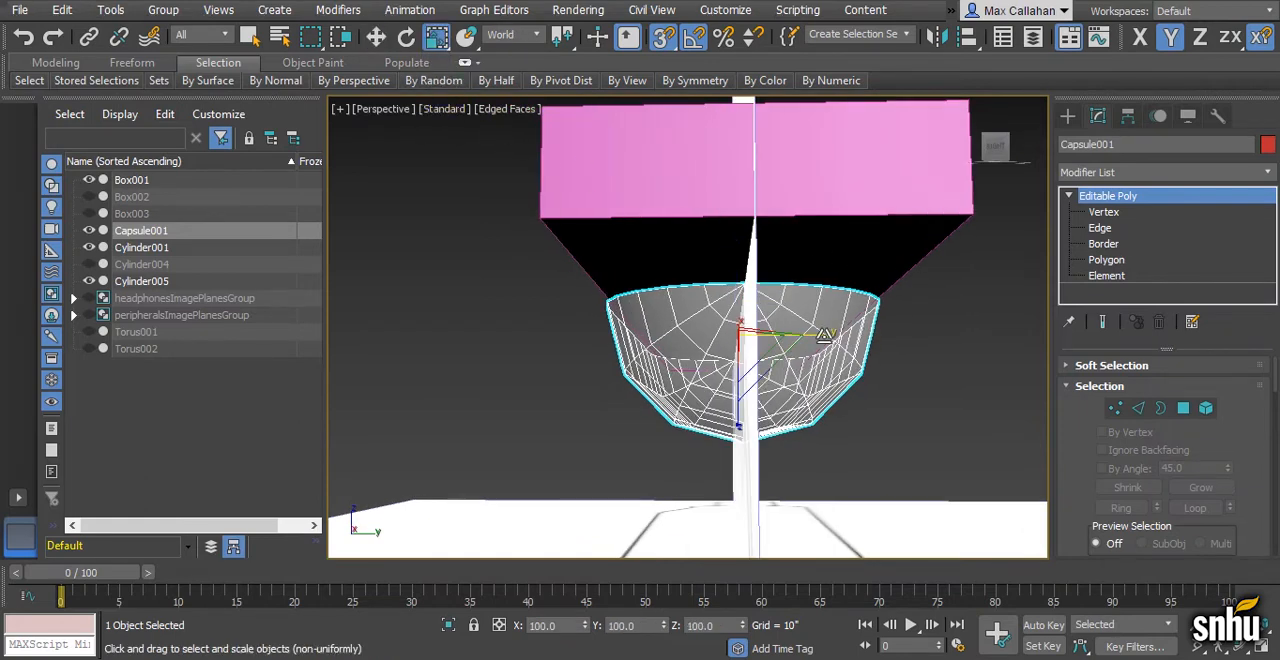
{"action": "left_click_drag", "start_coordinate": [824, 336], "coordinate": [804, 336]}
{"action": "middle_click_drag", "start_coordinate": [806, 336], "coordinate": [890, 335], "text": "alt"}
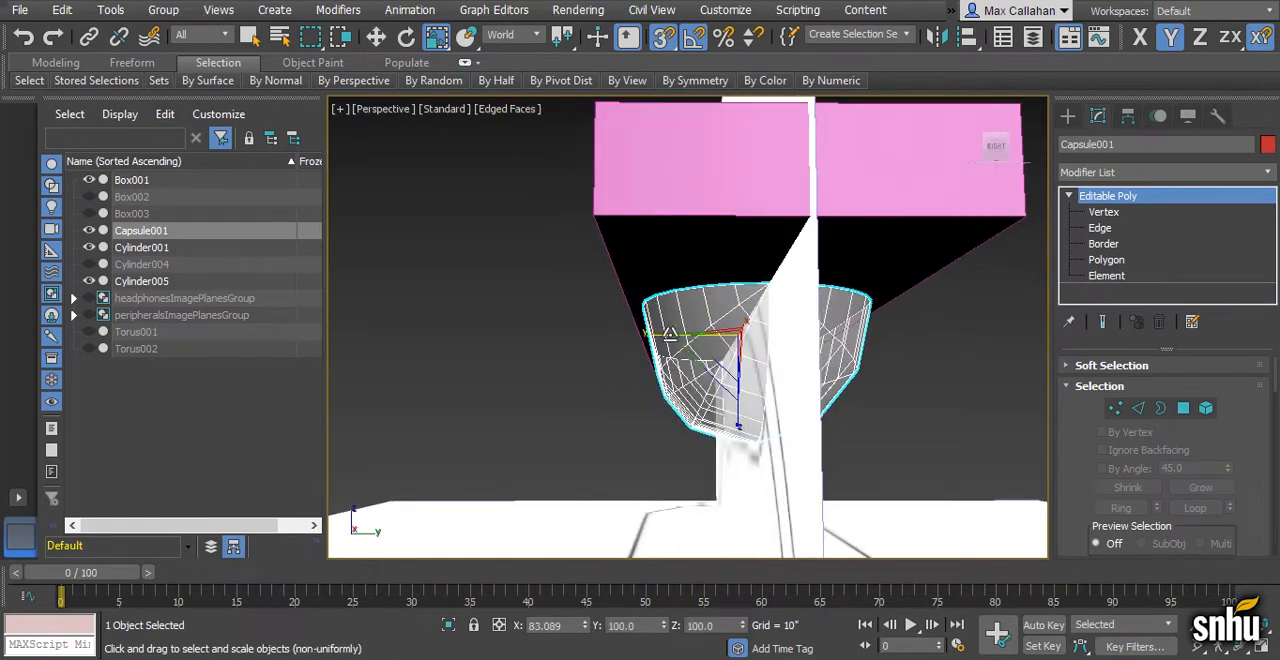
{"action": "left_click_drag", "start_coordinate": [670, 334], "coordinate": [683, 335]}
{"action": "middle_click_drag", "start_coordinate": [683, 335], "coordinate": [621, 328], "text": "alt"}
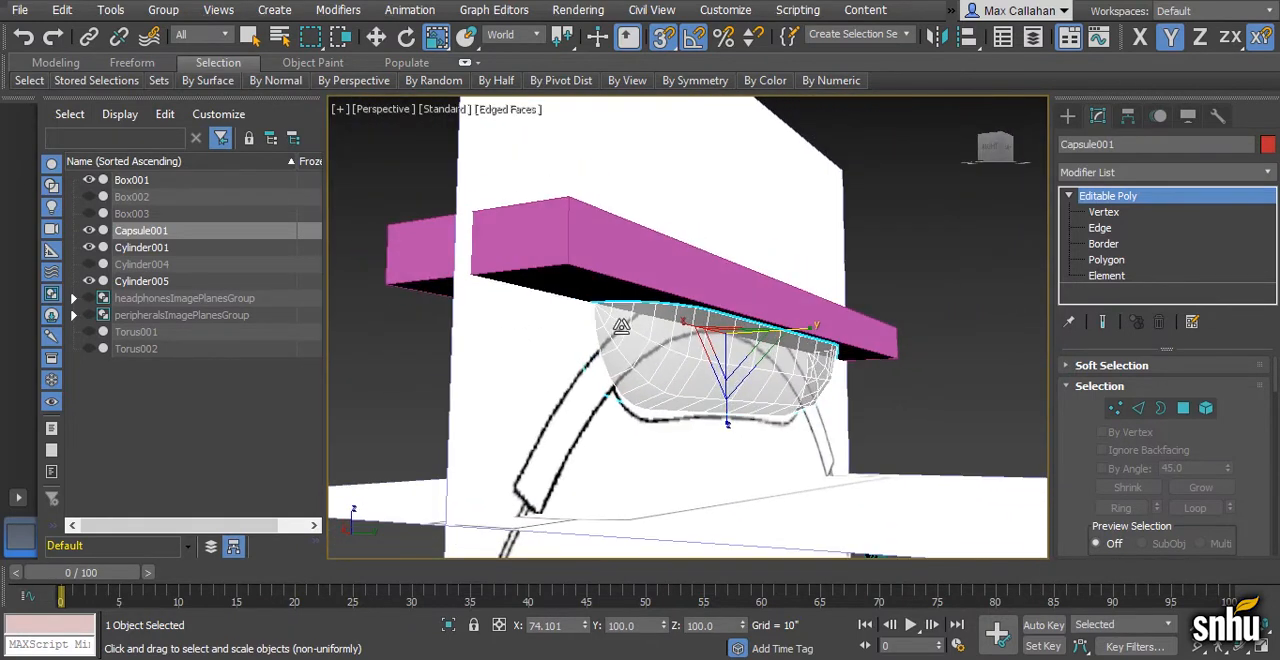
- Check the headband pad's shape in the headphone reference photo
{"action": "key", "text": "alt+Tab"}
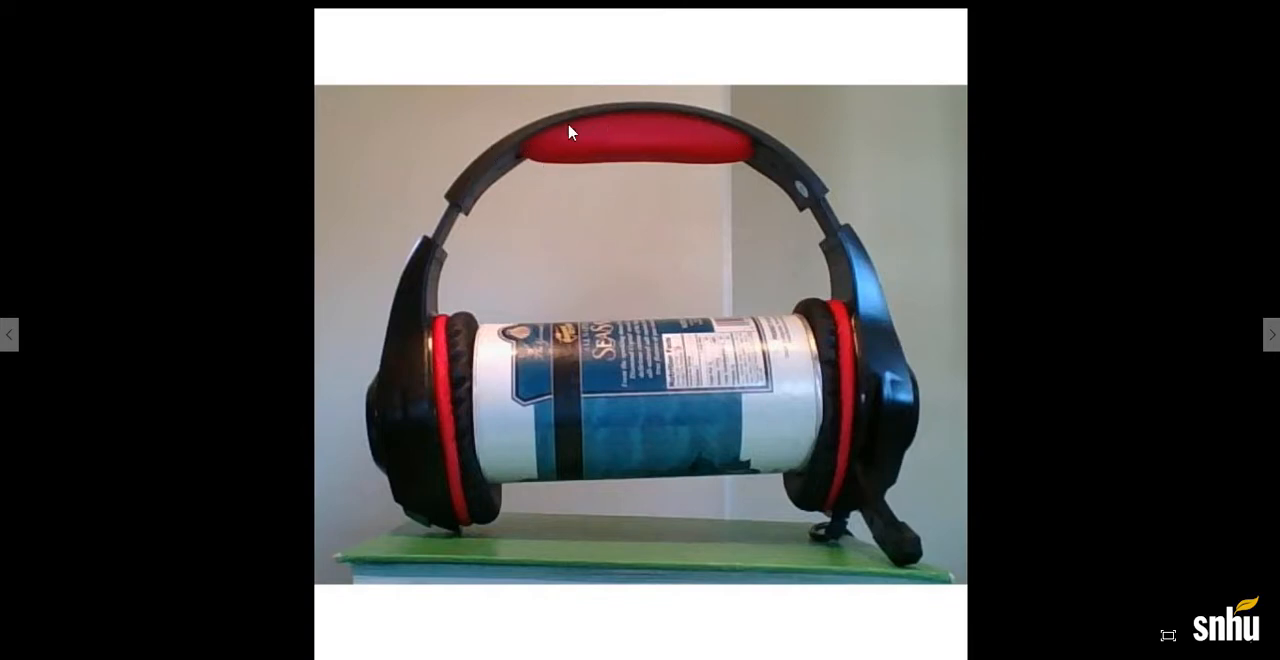
{"action": "key", "text": "alt+Tab"}
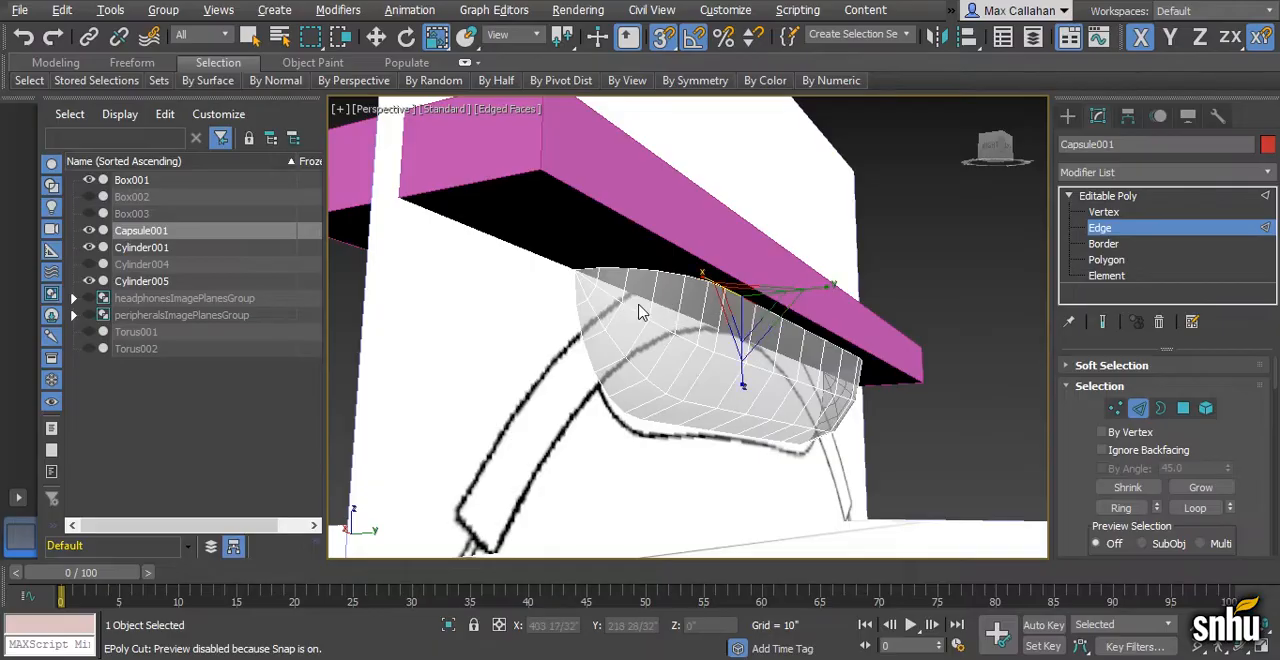
- Select the half capsule's open rim edge loop and extrude it with a height of 0 and a width of 0
{"action": "middle_click_drag", "start_coordinate": [643, 312], "coordinate": [690, 306], "text": "alt"}
{"action": "left_click", "coordinate": [638, 256]}
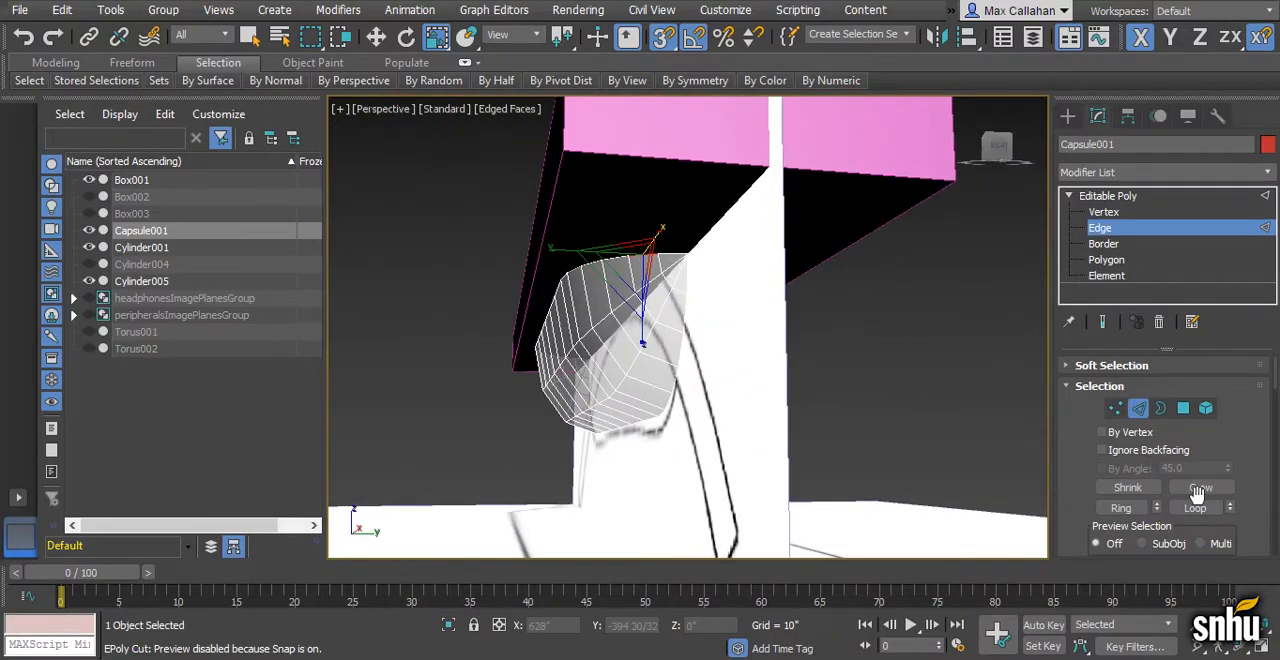
{"action": "left_click", "coordinate": [1195, 508]}
{"action": "middle_click_drag", "start_coordinate": [880, 385], "coordinate": [800, 386], "text": "alt"}
{"action": "key", "text": "F3"}
{"action": "scroll", "coordinate": [1256, 460], "scroll_direction": "down", "scroll_amount": 3}
{"action": "left_click", "coordinate": [1153, 518]}
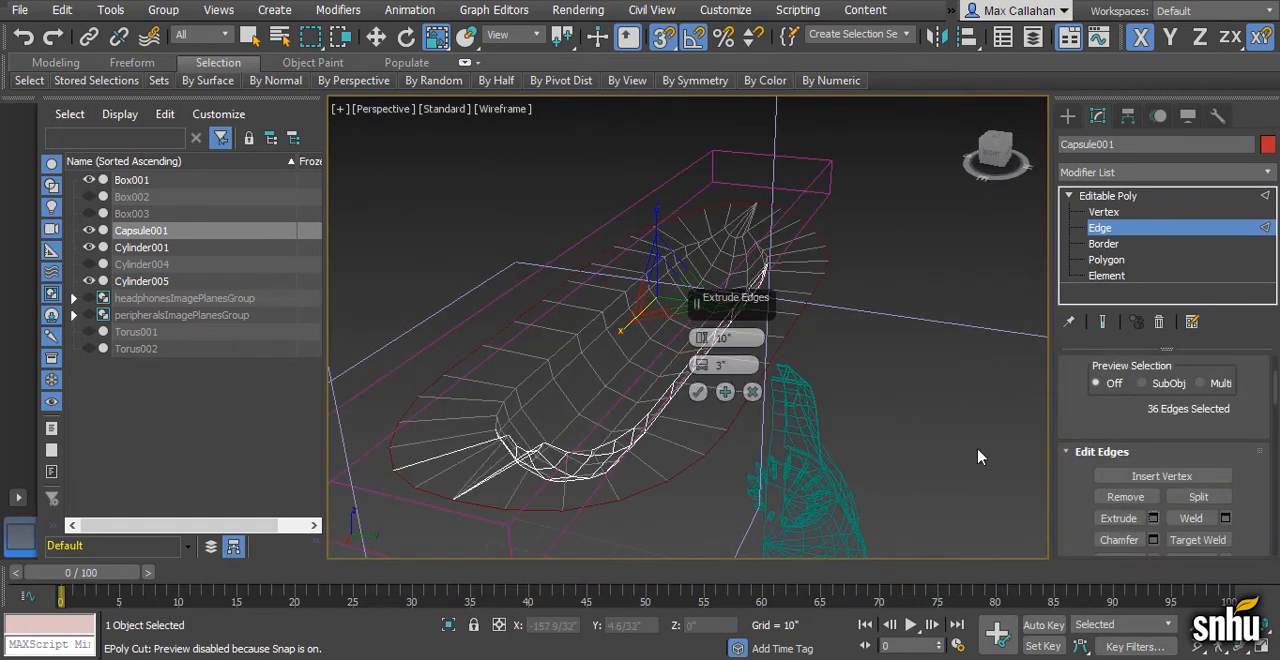
{"action": "left_click_drag", "start_coordinate": [735, 338], "coordinate": [706, 366]}
{"action": "type", "text": "0"}
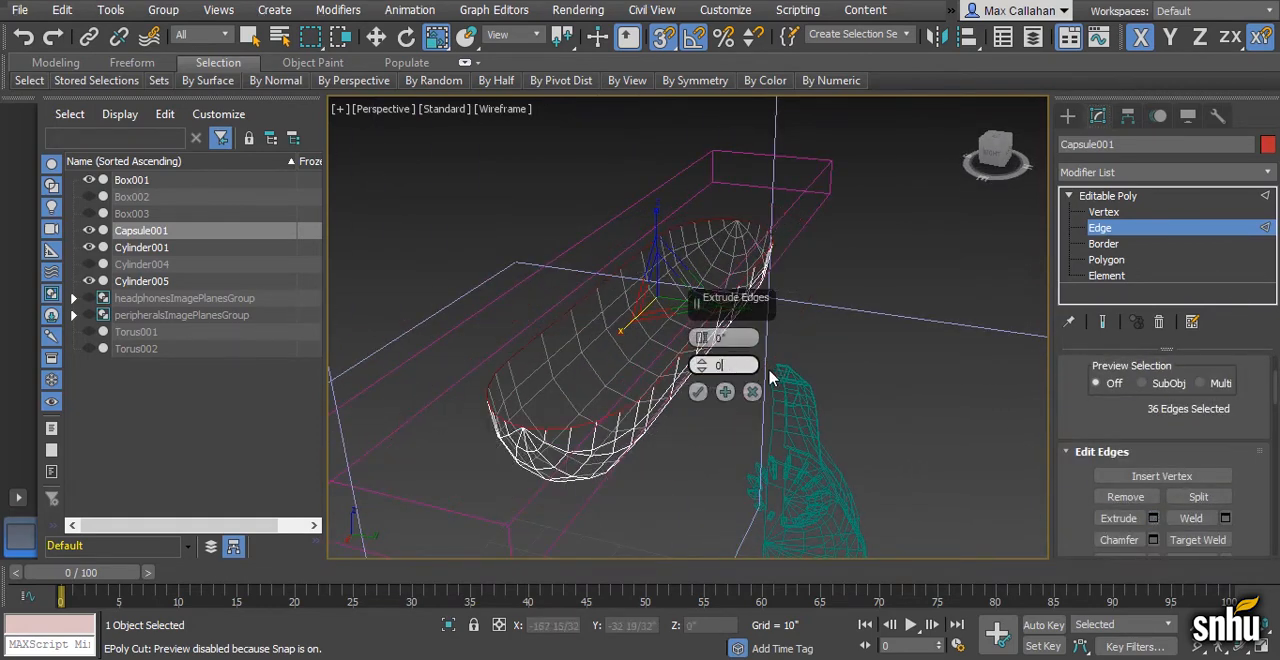
{"action": "left_click", "coordinate": [701, 390]}
{"action": "middle_click_drag", "start_coordinate": [708, 384], "coordinate": [745, 356], "text": "alt"}
- Scale the extruded rim edges outward along Y and along X to about 104 percent, and leave edge editing
{"action": "right_click", "coordinate": [436, 37]}
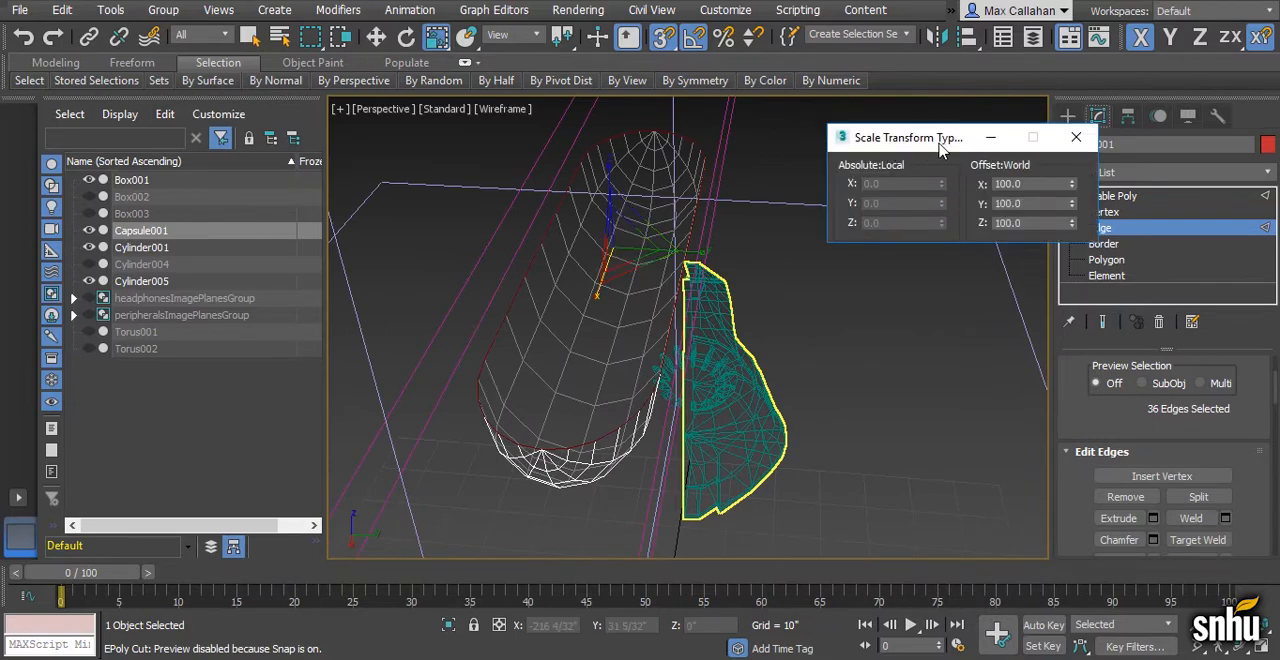
{"action": "middle_click_drag", "start_coordinate": [690, 298], "coordinate": [750, 290], "text": "alt"}
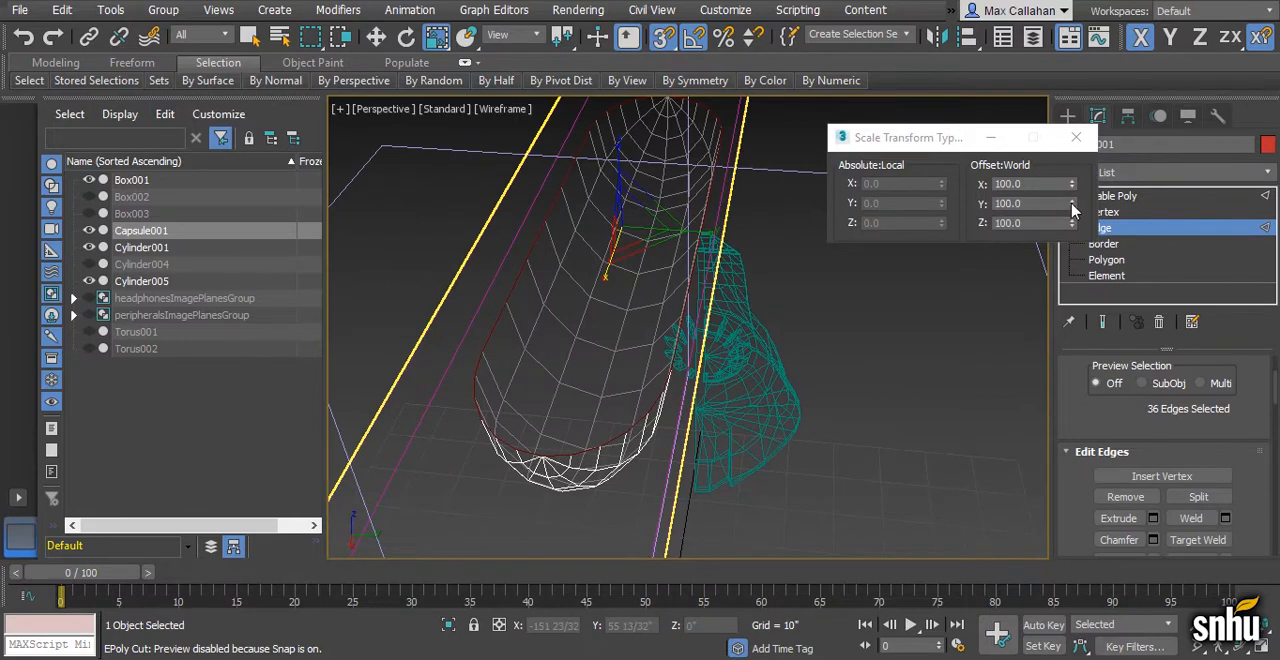
{"action": "left_click_drag", "start_coordinate": [1073, 207], "coordinate": [1065, 83]}
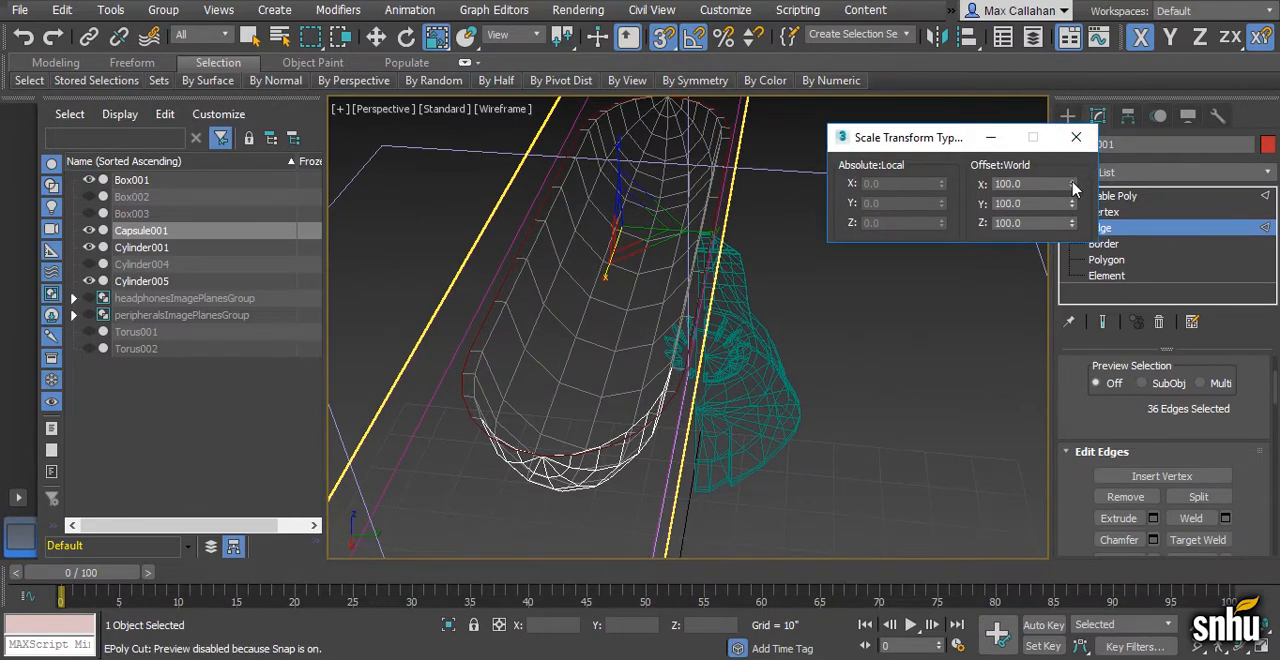
{"action": "left_click_drag", "start_coordinate": [1073, 188], "coordinate": [1073, 145]}
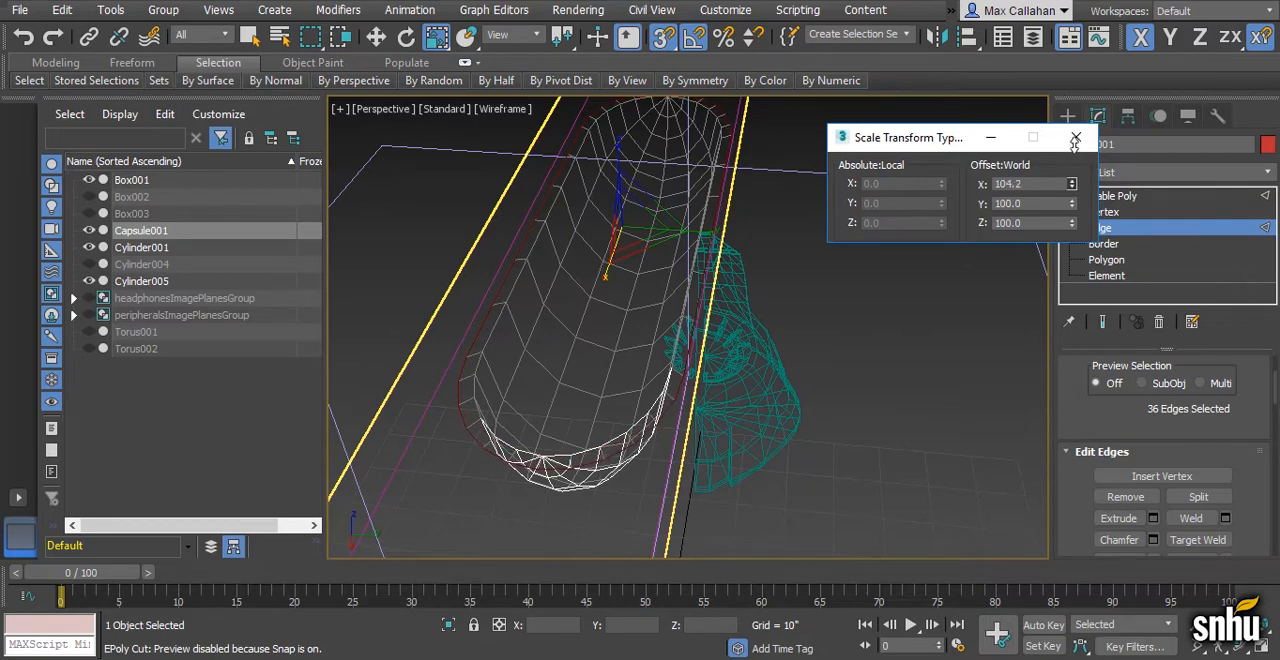
{"action": "left_click", "coordinate": [1075, 137]}
{"action": "middle_click_drag", "start_coordinate": [937, 277], "coordinate": [893, 257], "text": "alt"}
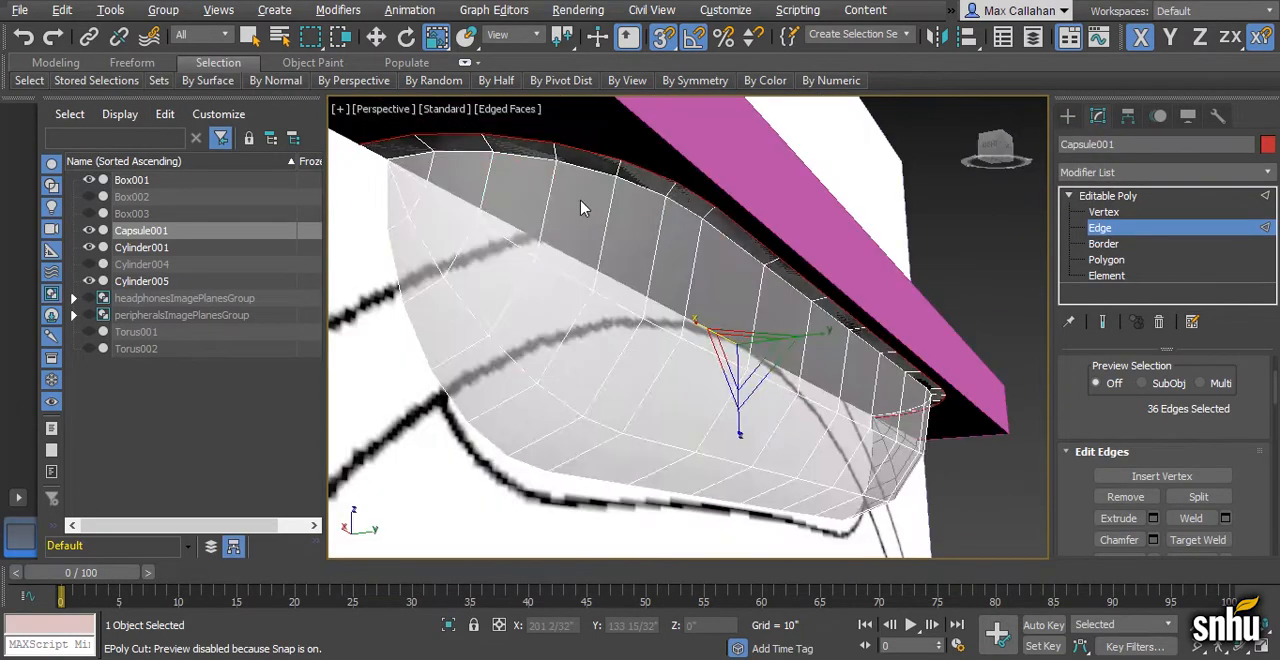
{"action": "key", "text": "alt+x"}
{"action": "middle_click_drag", "start_coordinate": [634, 220], "coordinate": [672, 238], "text": "alt"}
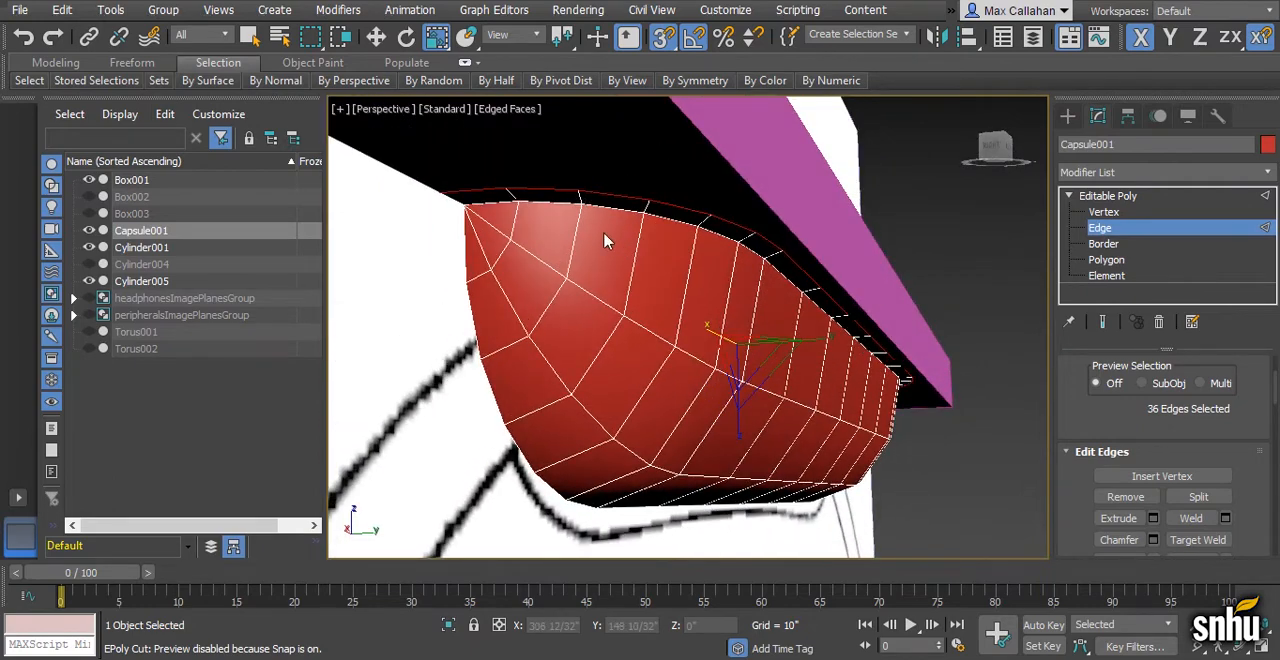
{"action": "scroll", "coordinate": [797, 290], "scroll_direction": "down", "scroll_amount": 4}
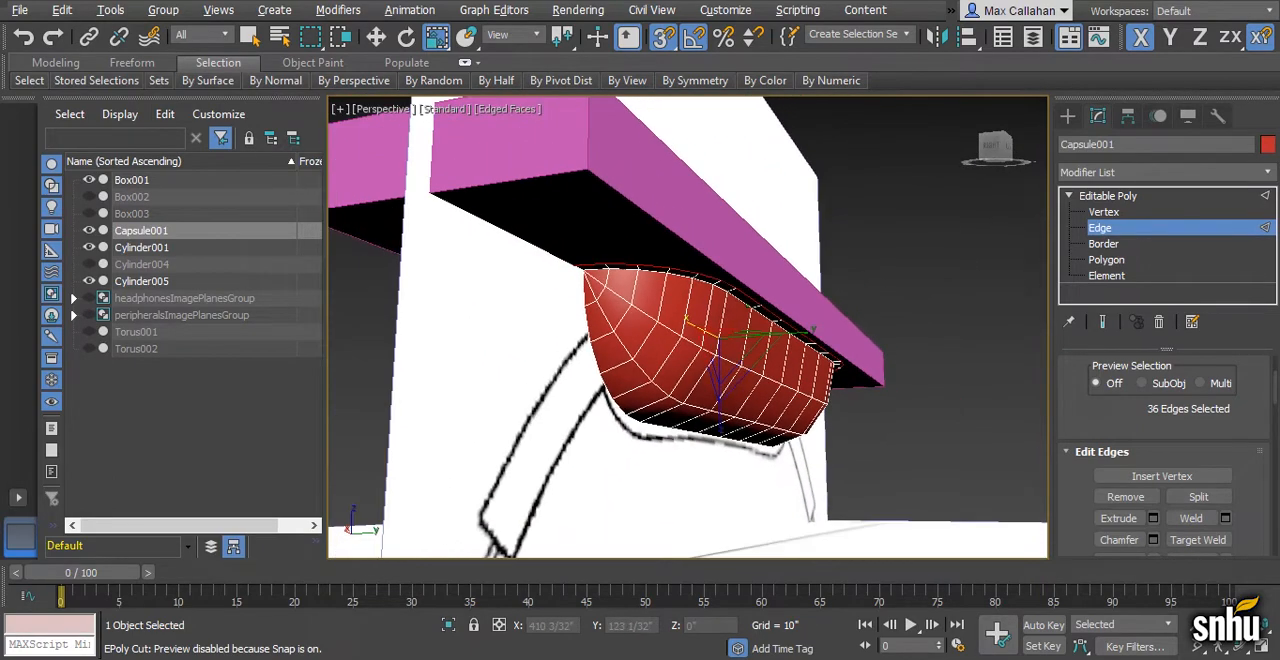
{"action": "left_click", "coordinate": [1108, 198]}
- Convert the long pink headband box above the pad to an Editable Poly
{"action": "scroll", "coordinate": [760, 260], "scroll_direction": "down", "scroll_amount": 4}
{"action": "middle_click_drag", "start_coordinate": [760, 260], "coordinate": [733, 310], "text": "alt"}
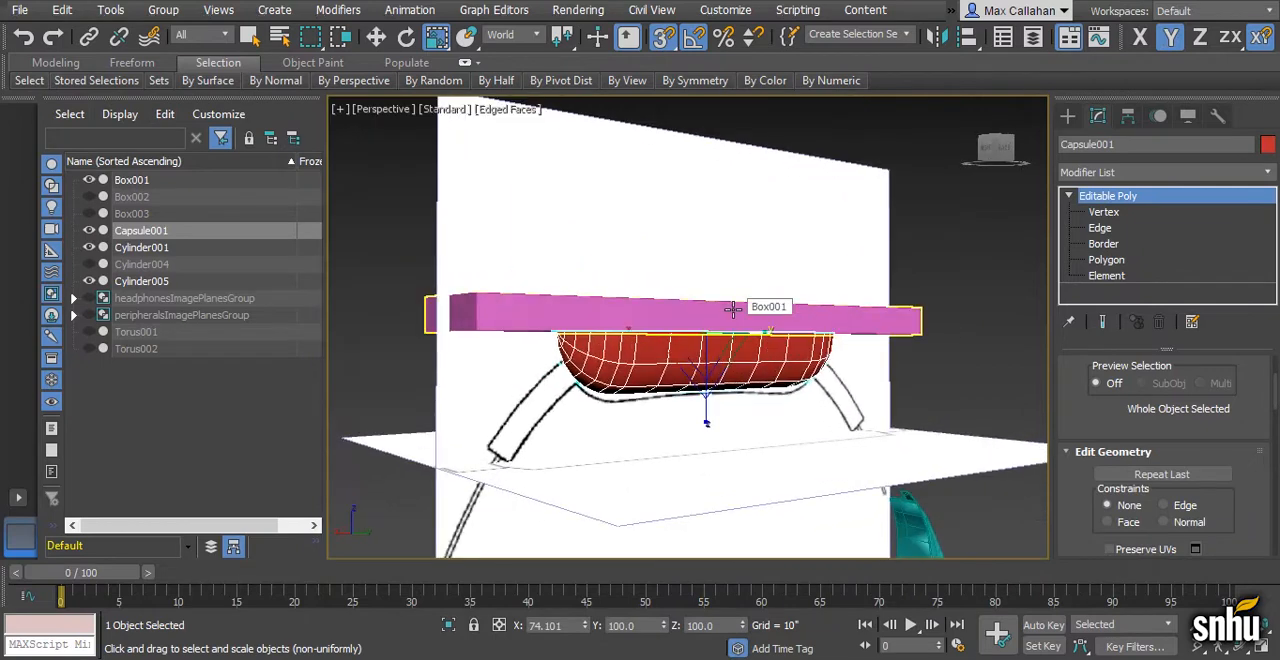
{"action": "scroll", "coordinate": [733, 308], "scroll_direction": "up", "scroll_amount": 5}
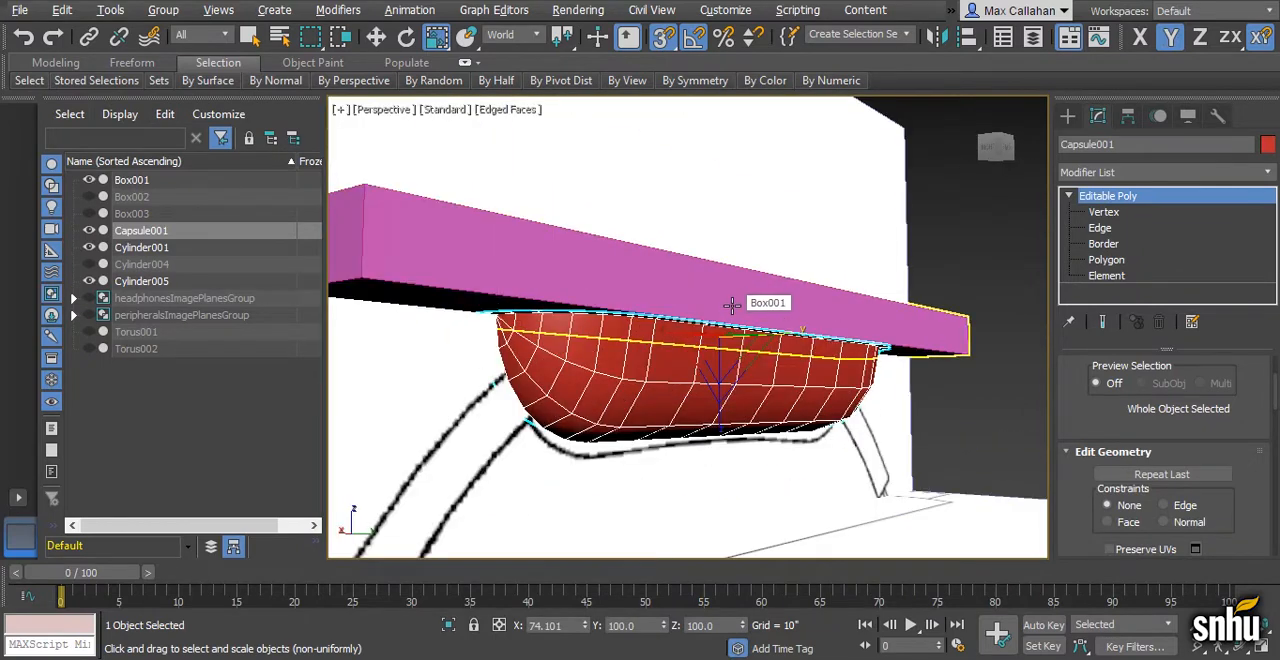
{"action": "scroll", "coordinate": [733, 305], "scroll_direction": "down", "scroll_amount": 3}
{"action": "left_click", "coordinate": [788, 298]}
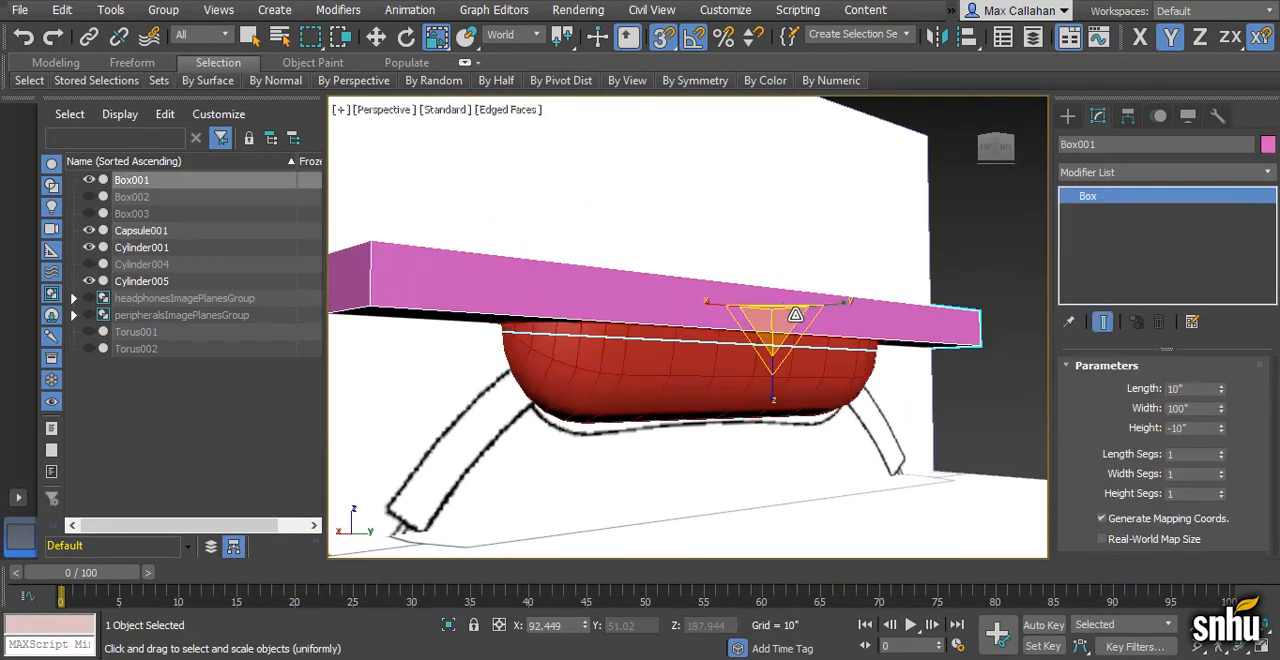
{"action": "scroll", "coordinate": [788, 300], "scroll_direction": "down", "scroll_amount": 3}
{"action": "middle_click_drag", "start_coordinate": [766, 331], "coordinate": [738, 333], "text": "alt"}
{"action": "right_click", "coordinate": [622, 297]}
{"action": "mouse_move", "coordinate": [722, 496]}
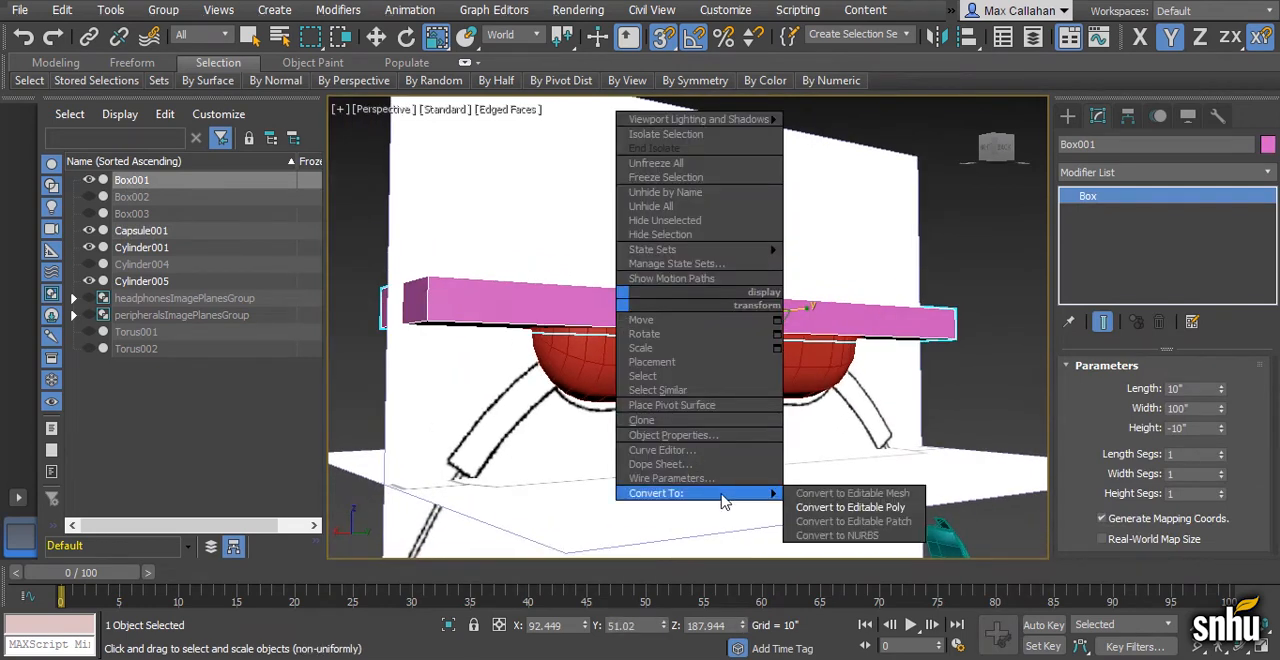
{"action": "left_click", "coordinate": [832, 511]}
- Create a Standard Primitives box on the ground grid below the reference planes
{"action": "middle_click_drag", "start_coordinate": [802, 447], "coordinate": [708, 430], "text": "alt"}
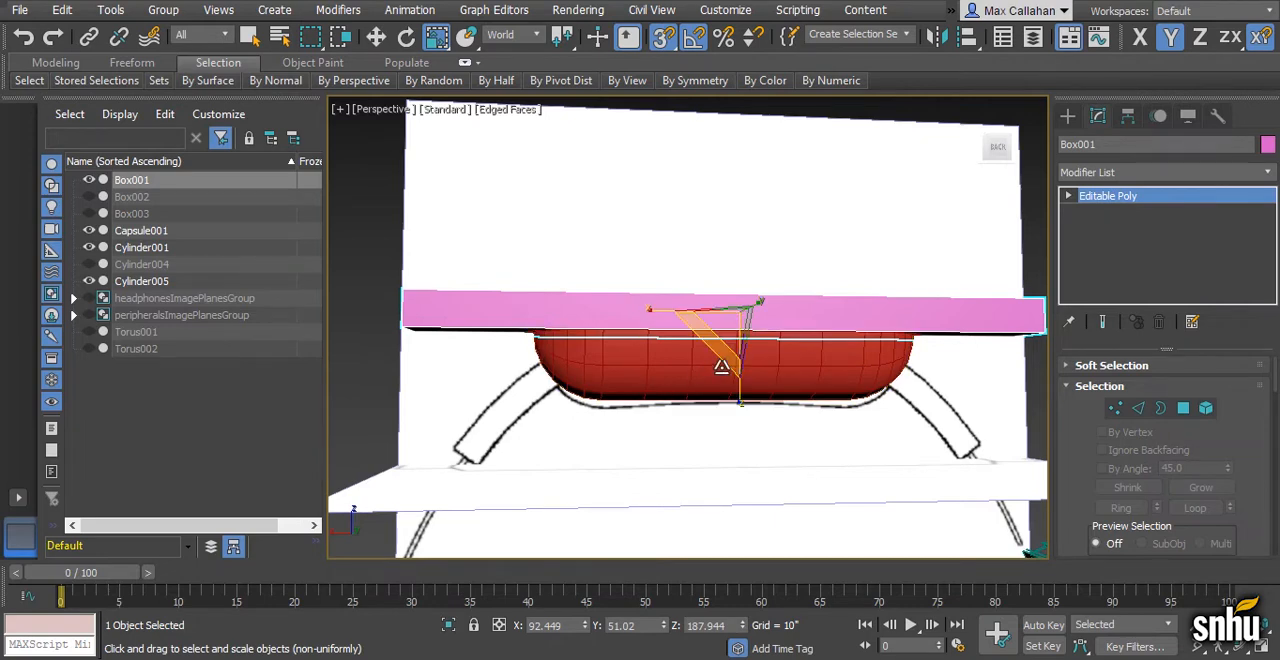
{"action": "scroll", "coordinate": [720, 367], "scroll_direction": "down", "scroll_amount": 8}
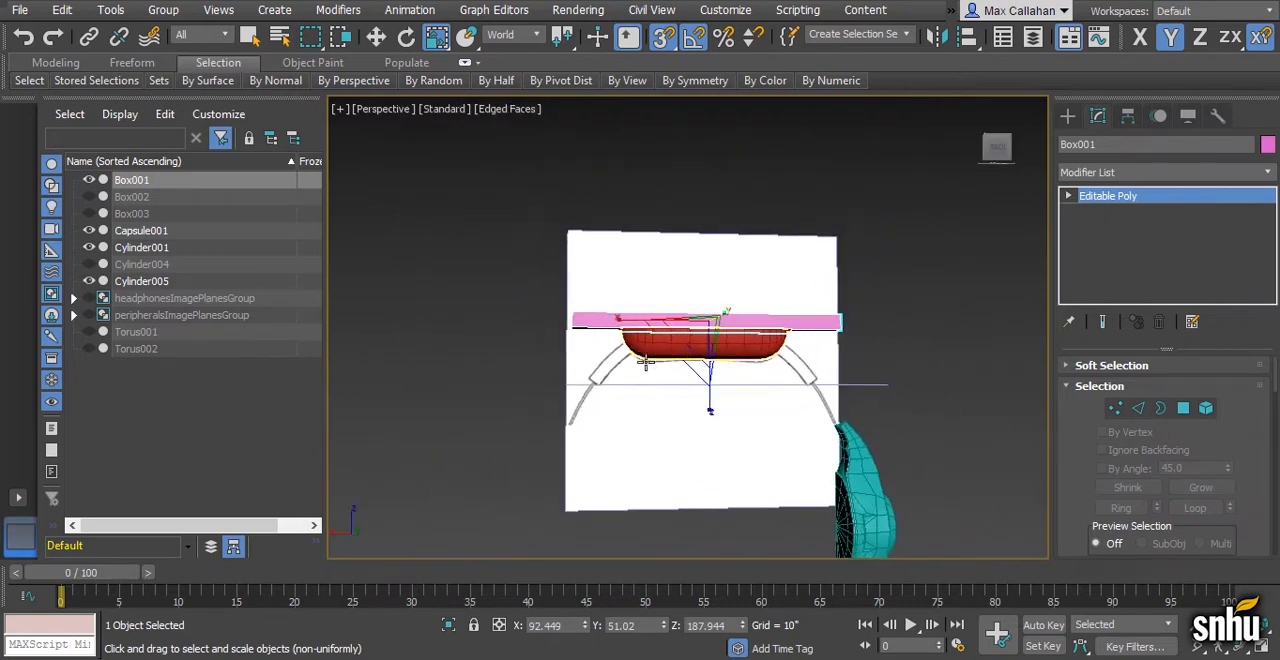
{"action": "middle_click_drag", "start_coordinate": [651, 412], "coordinate": [689, 300]}
{"action": "mouse_move", "coordinate": [696, 482]}
{"action": "middle_mouse_down"}
{"action": "mouse_move", "coordinate": [681, 371]}
{"action": "mouse_move", "coordinate": [657, 378]}
{"action": "middle_mouse_up"}
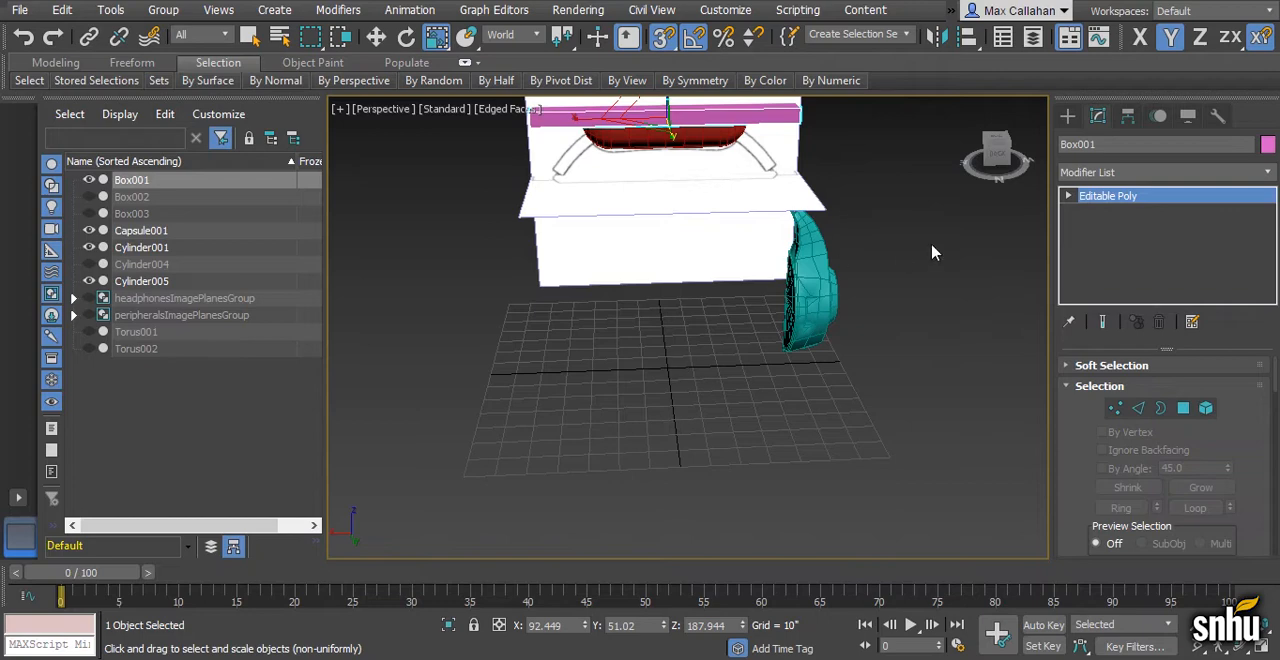
{"action": "left_click", "coordinate": [1068, 116]}
{"action": "left_click", "coordinate": [1165, 168]}
{"action": "left_click", "coordinate": [1100, 178]}
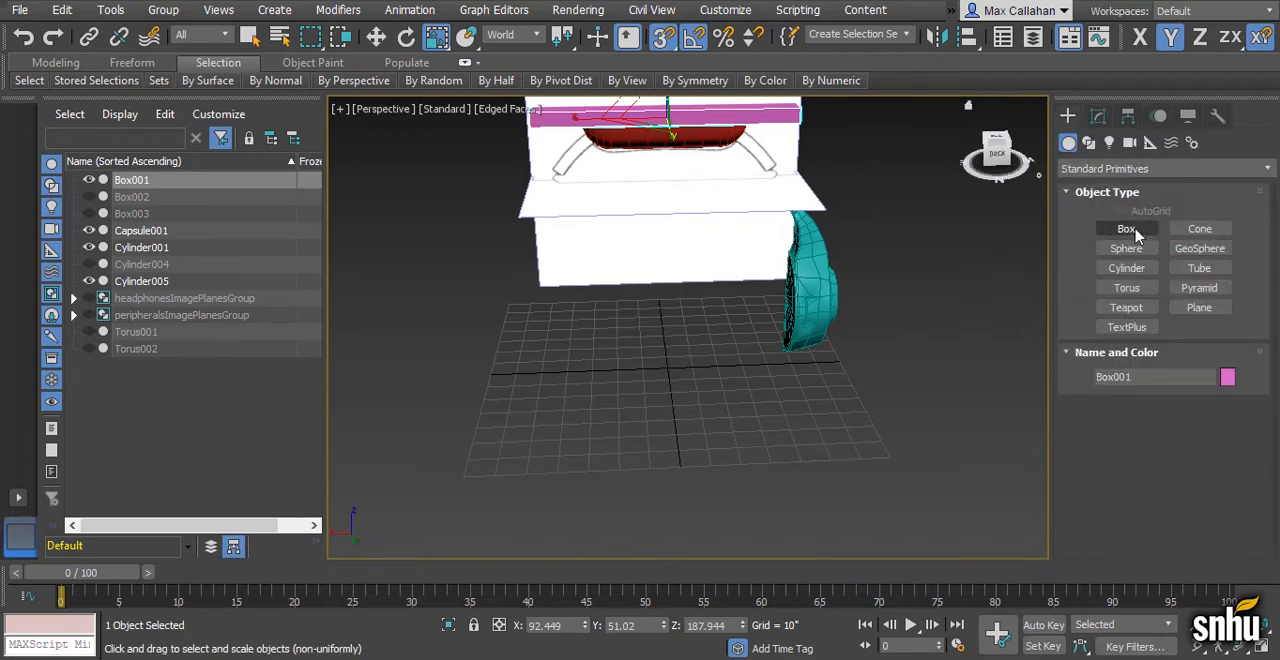
{"action": "left_click", "coordinate": [1138, 237]}
{"action": "mouse_move", "coordinate": [530, 458]}
{"action": "left_mouse_down"}
{"action": "mouse_move", "coordinate": [560, 455]}
{"action": "mouse_move", "coordinate": [591, 425]}
{"action": "mouse_move", "coordinate": [677, 436]}
{"action": "left_mouse_up"}
{"action": "left_click", "coordinate": [595, 351]}
{"action": "right_click", "coordinate": [595, 351]}
- Create a sphere with a radius of 10" overlapping the lower corner of the new box
{"action": "left_click", "coordinate": [1126, 248]}
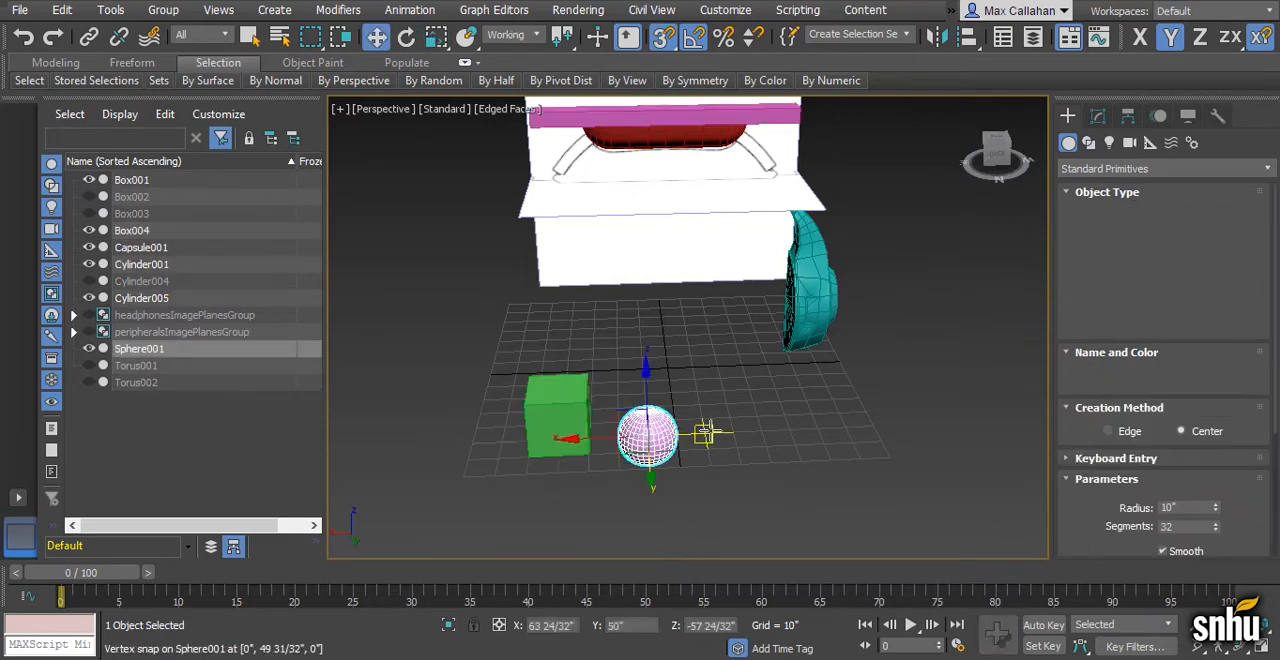
{"action": "middle_click_drag", "start_coordinate": [708, 432], "coordinate": [722, 402], "text": "alt"}
{"action": "scroll", "coordinate": [700, 405], "scroll_direction": "up", "scroll_amount": 1}
{"action": "left_click_drag", "start_coordinate": [653, 408], "coordinate": [636, 405]}
{"action": "scroll", "coordinate": [670, 428], "scroll_direction": "up", "scroll_amount": 3}
{"action": "middle_click_drag", "start_coordinate": [728, 445], "coordinate": [720, 417], "text": "alt"}
- Turn the new box into a Boolean compound object and review its operand operations
{"action": "left_click", "coordinate": [630, 320]}
{"action": "left_click", "coordinate": [275, 10]}
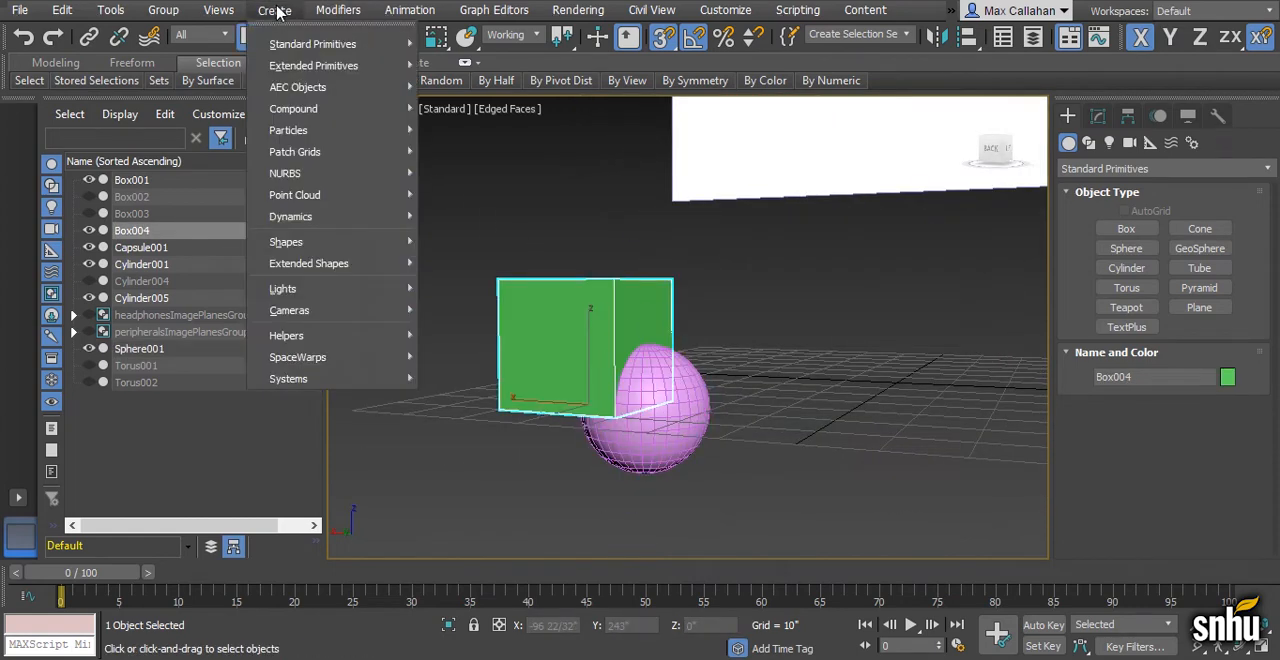
{"action": "mouse_move", "coordinate": [330, 108]}
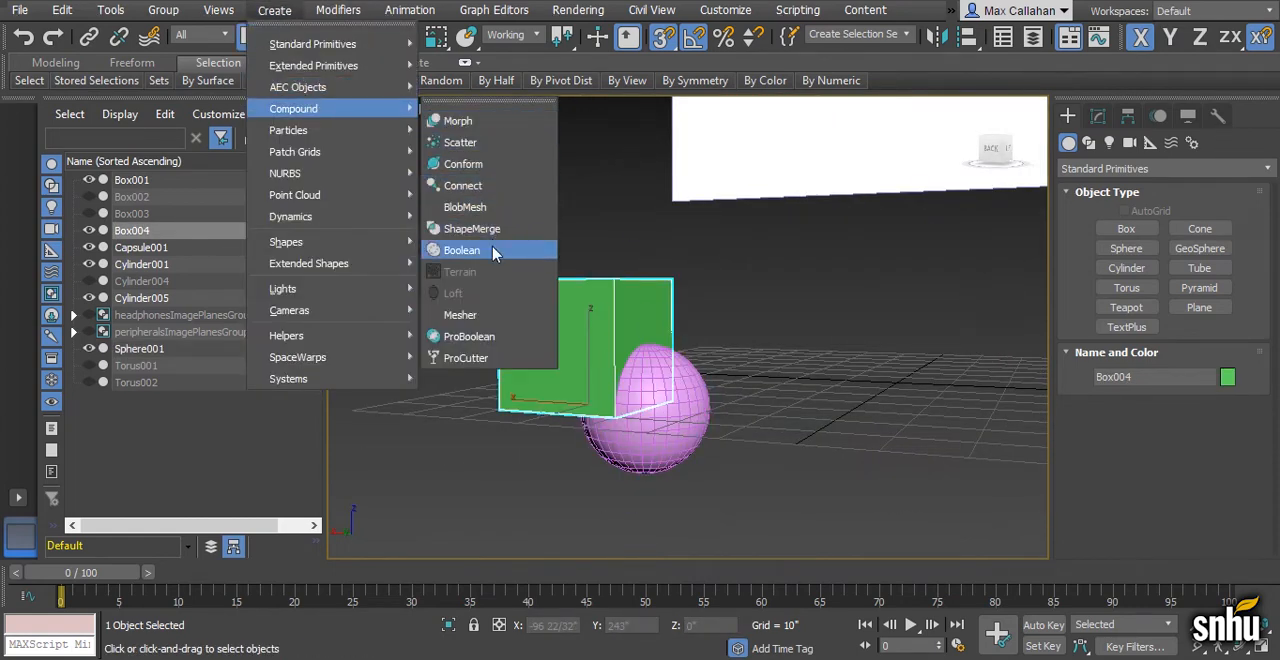
{"action": "left_click", "coordinate": [462, 250]}
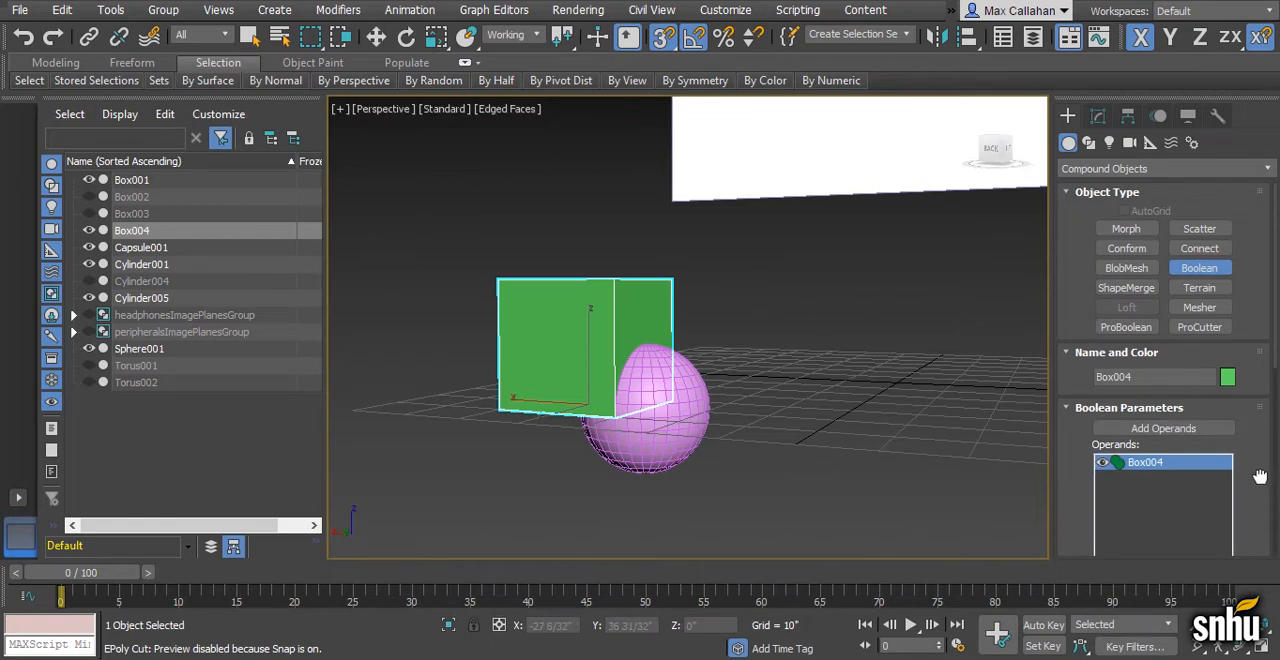
{"action": "left_click_drag", "start_coordinate": [1260, 477], "coordinate": [1258, 283]}
{"action": "left_click_drag", "start_coordinate": [1259, 470], "coordinate": [1253, 376]}
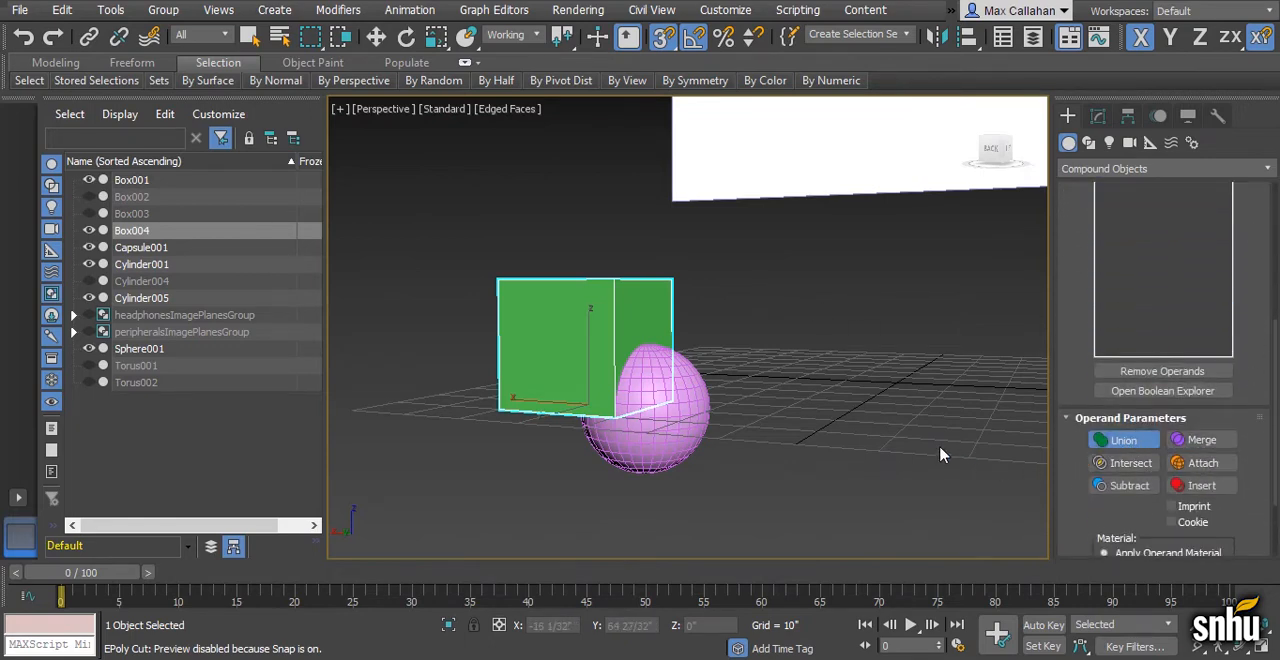
{"action": "left_click_drag", "start_coordinate": [1255, 283], "coordinate": [1264, 477]}
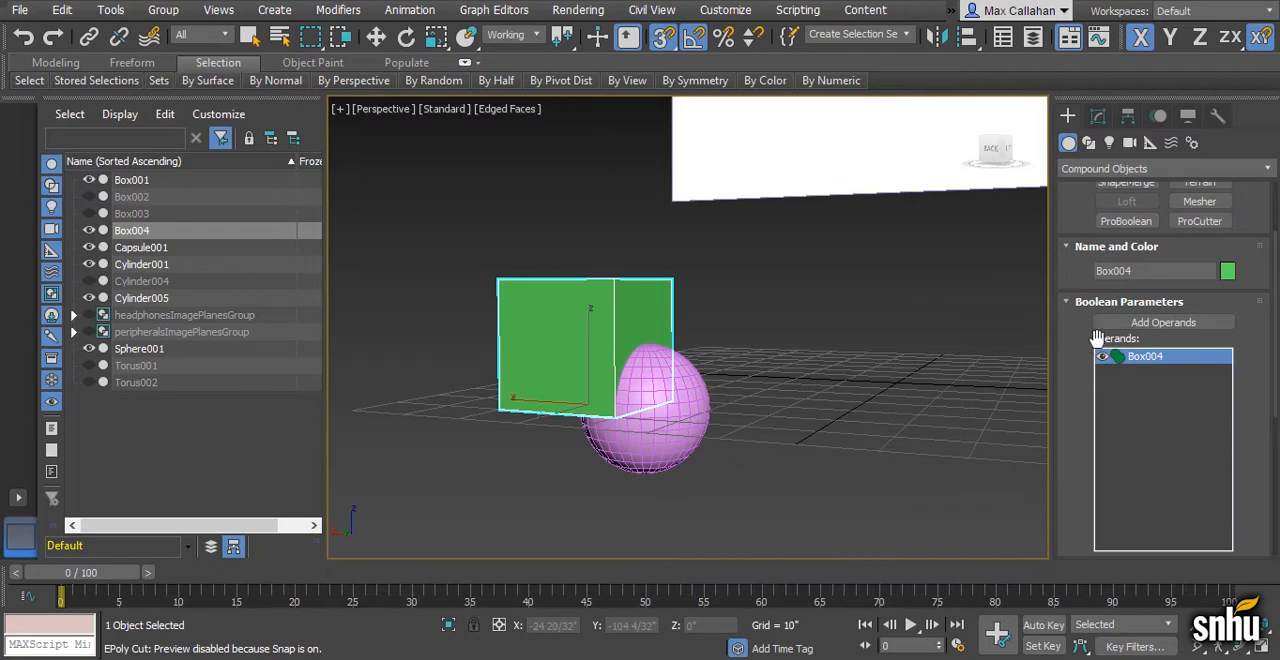
- Try a Boolean Union of the box with the sphere, examine it in wireframe, and undo it
{"action": "left_click", "coordinate": [1148, 323]}
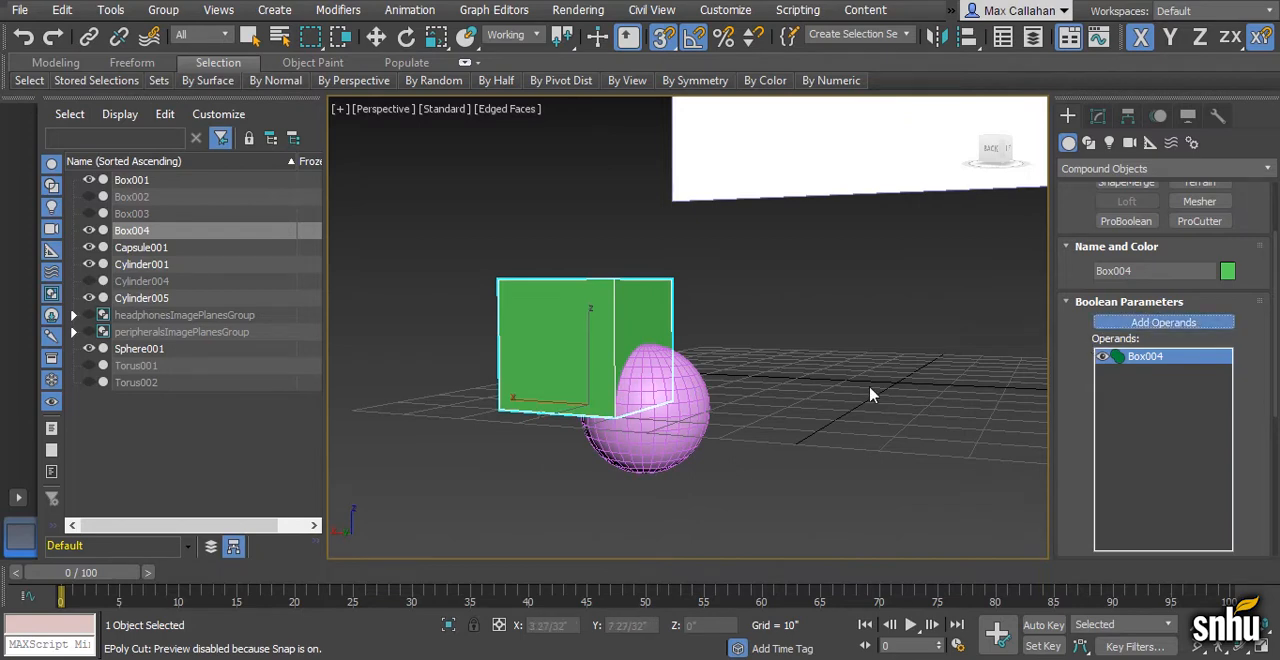
{"action": "left_click", "coordinate": [639, 430]}
{"action": "key", "text": "F3"}
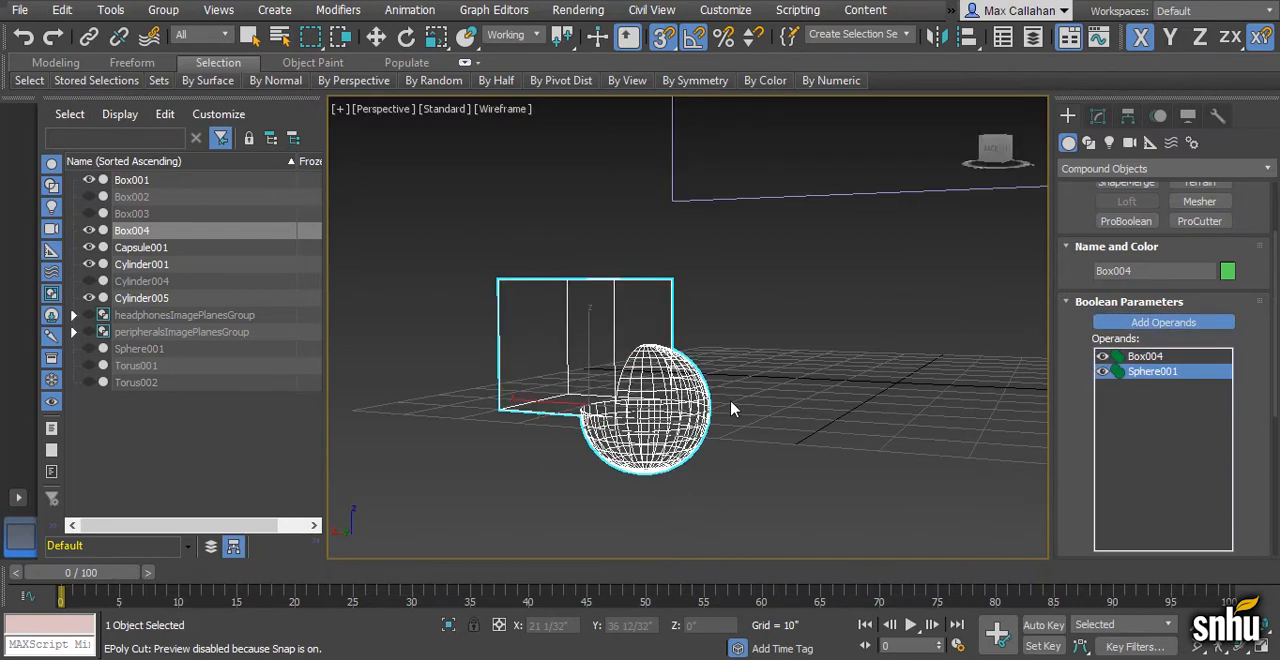
{"action": "middle_click_drag", "start_coordinate": [716, 398], "coordinate": [745, 396], "text": "alt"}
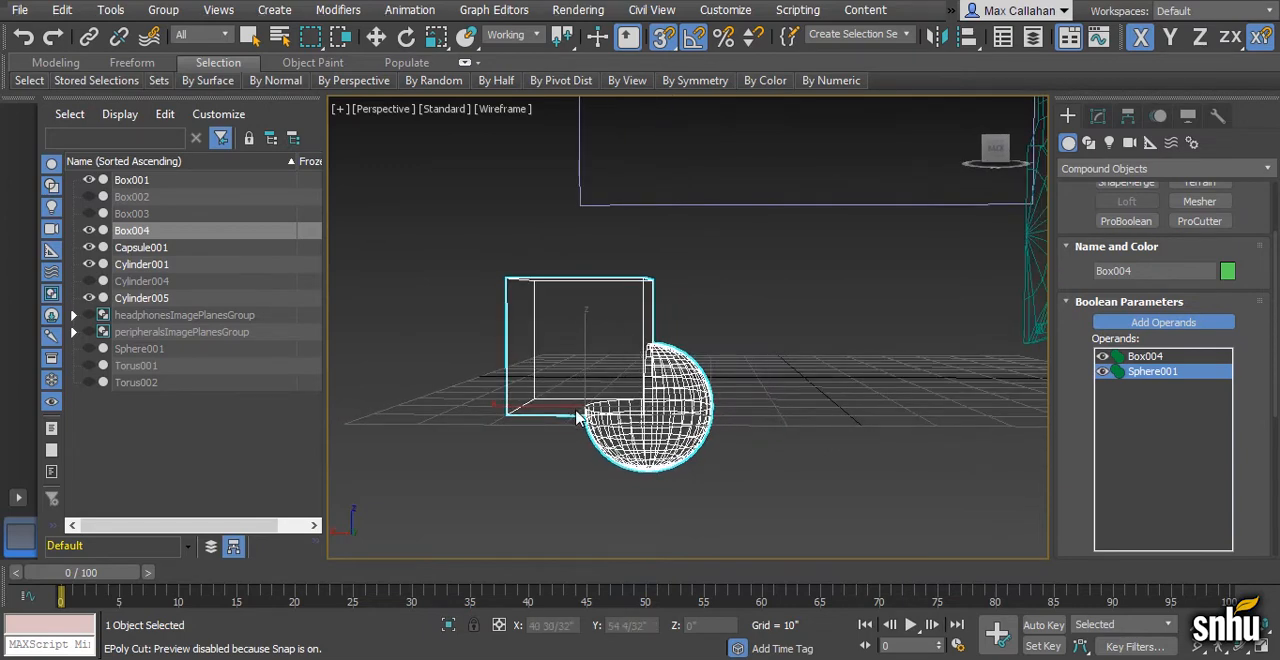
{"action": "middle_click_drag", "start_coordinate": [686, 390], "coordinate": [704, 394], "text": "alt"}
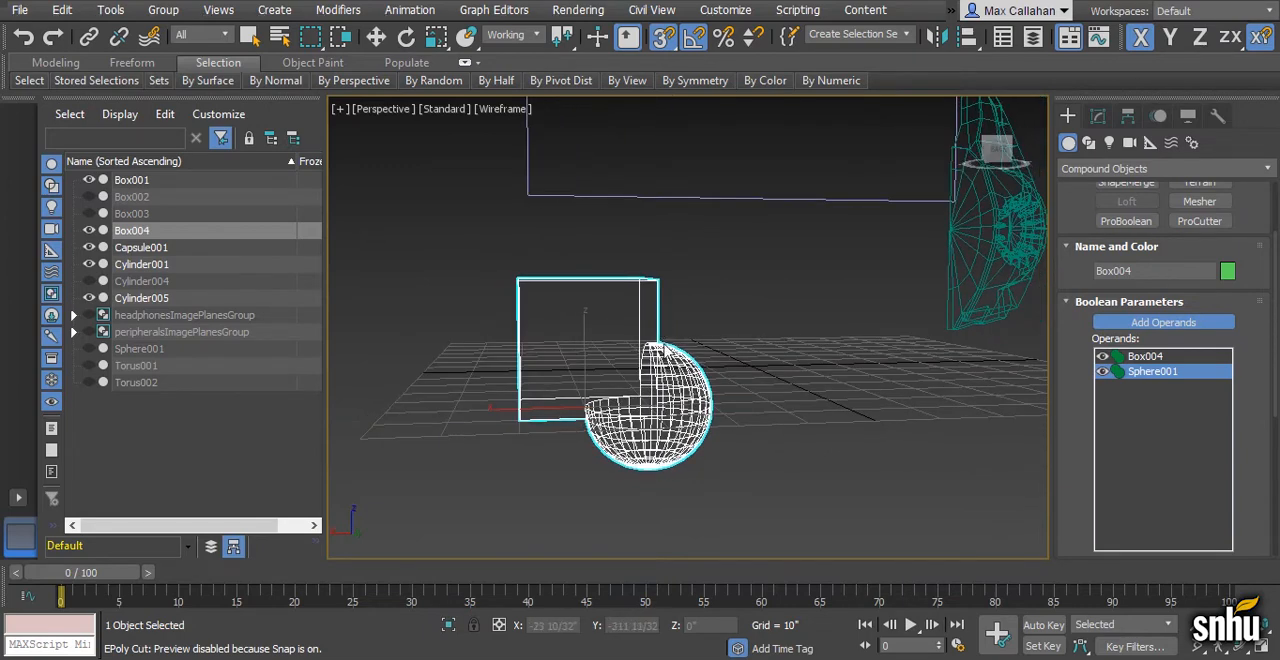
{"action": "middle_click_drag", "start_coordinate": [718, 443], "coordinate": [700, 445], "text": "alt"}
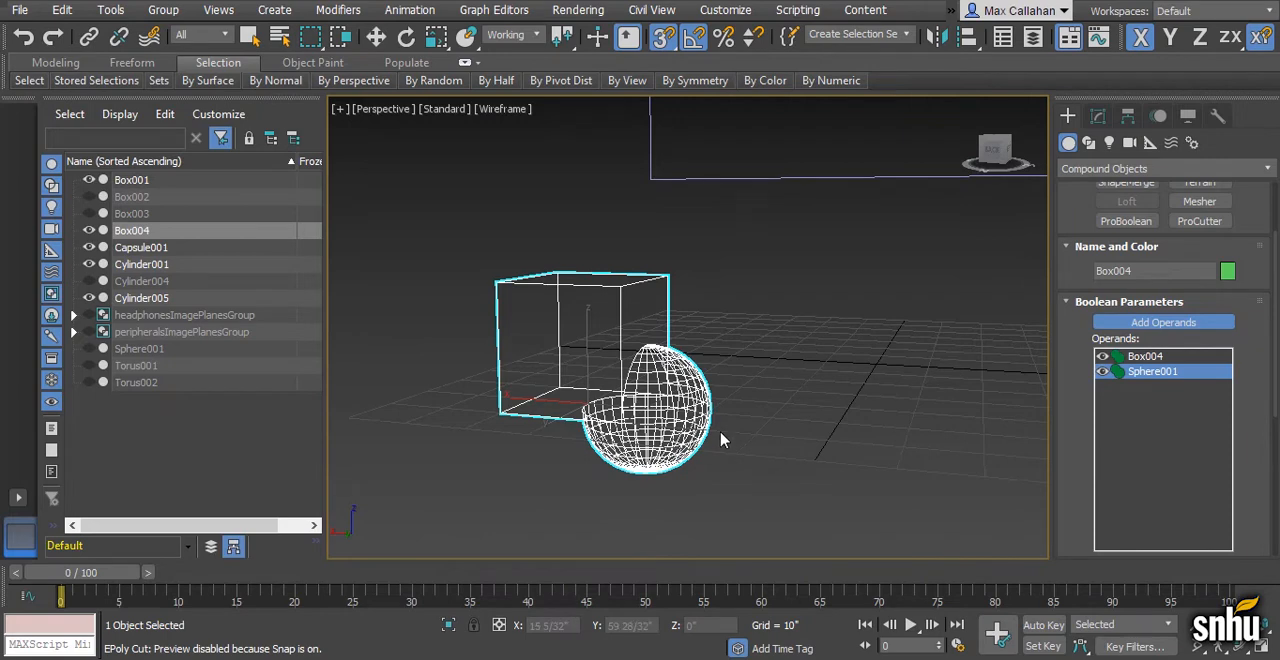
{"action": "key", "text": "w"}
{"action": "key", "text": "ctrl+z"}
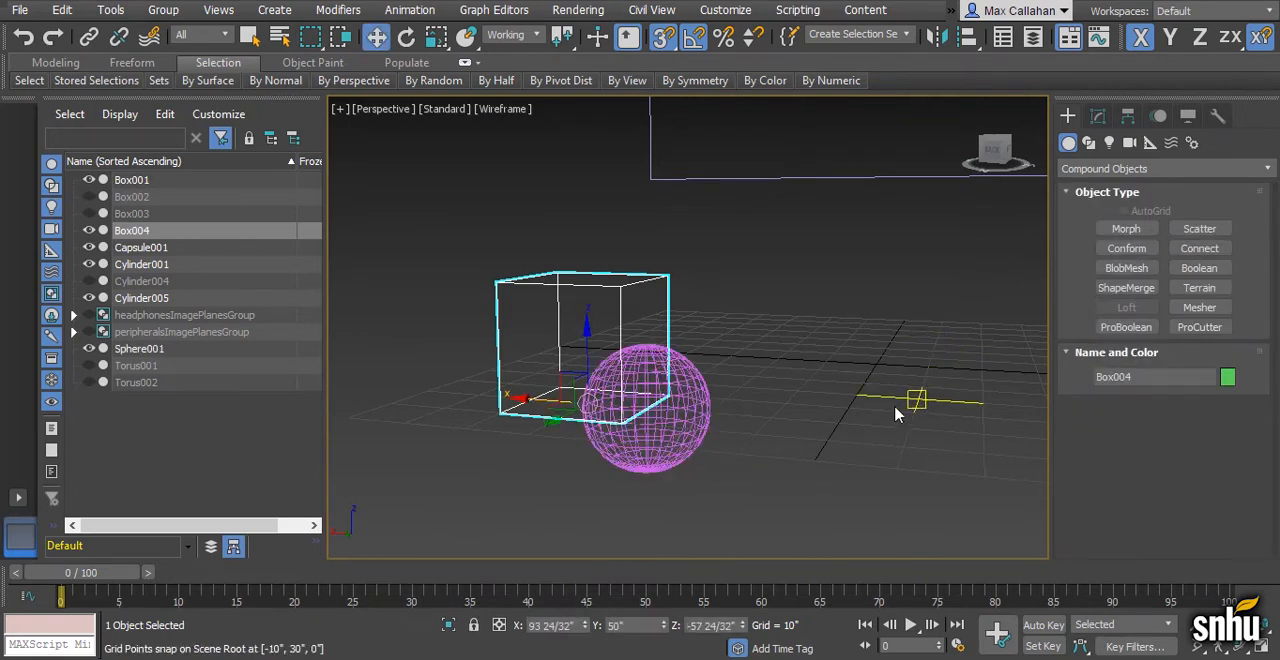
- Try a Boolean Intersect of the box with the sphere and undo it
{"action": "left_click", "coordinate": [1098, 117]}
{"action": "scroll", "coordinate": [1158, 453], "scroll_direction": "down", "scroll_amount": 5}
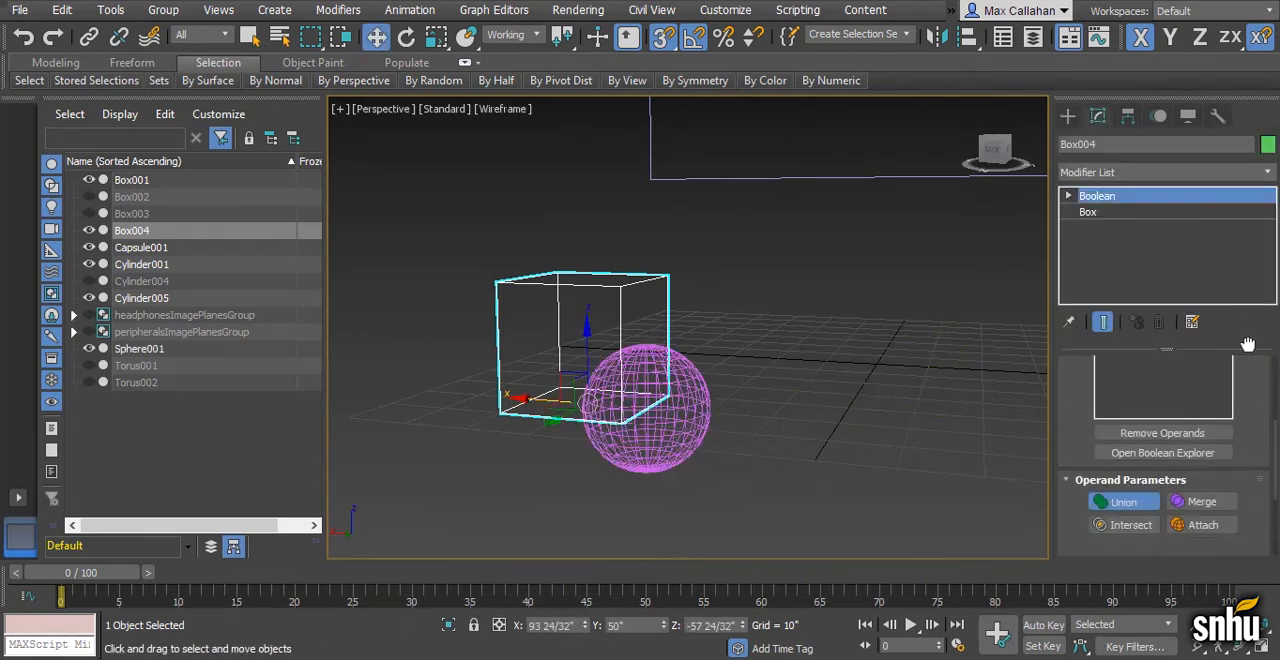
{"action": "left_click", "coordinate": [1158, 453]}
{"action": "scroll", "coordinate": [1258, 460], "scroll_direction": "up", "scroll_amount": 5}
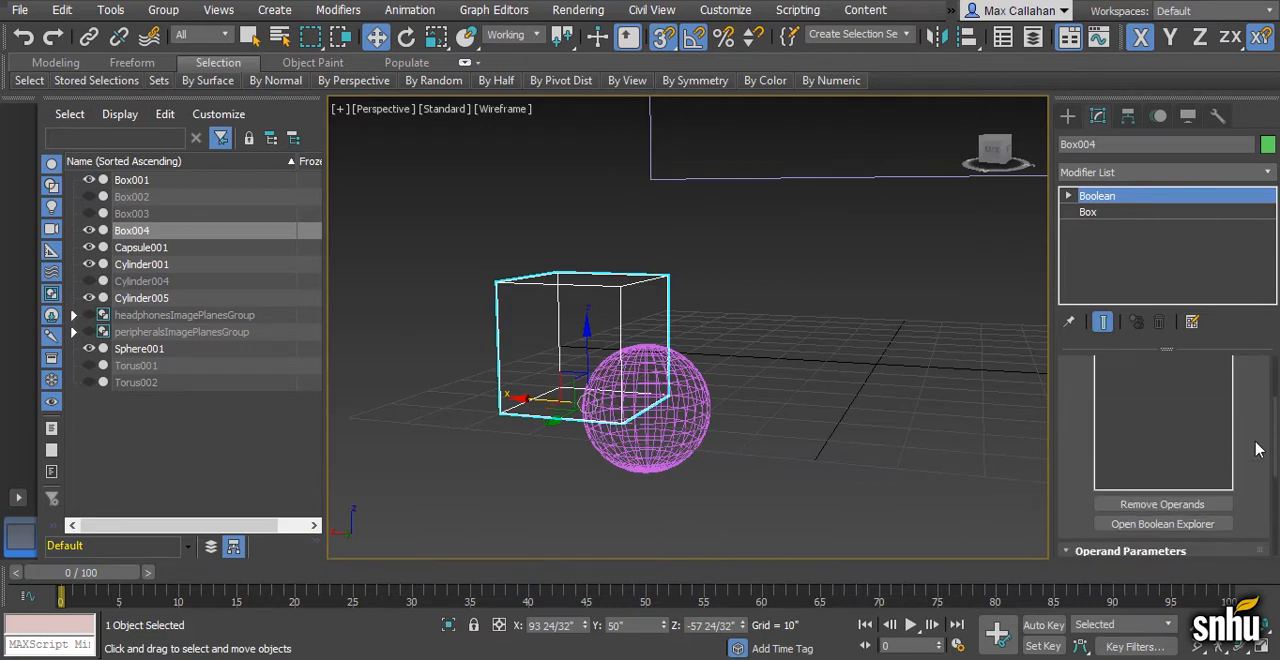
{"action": "left_click", "coordinate": [1163, 386]}
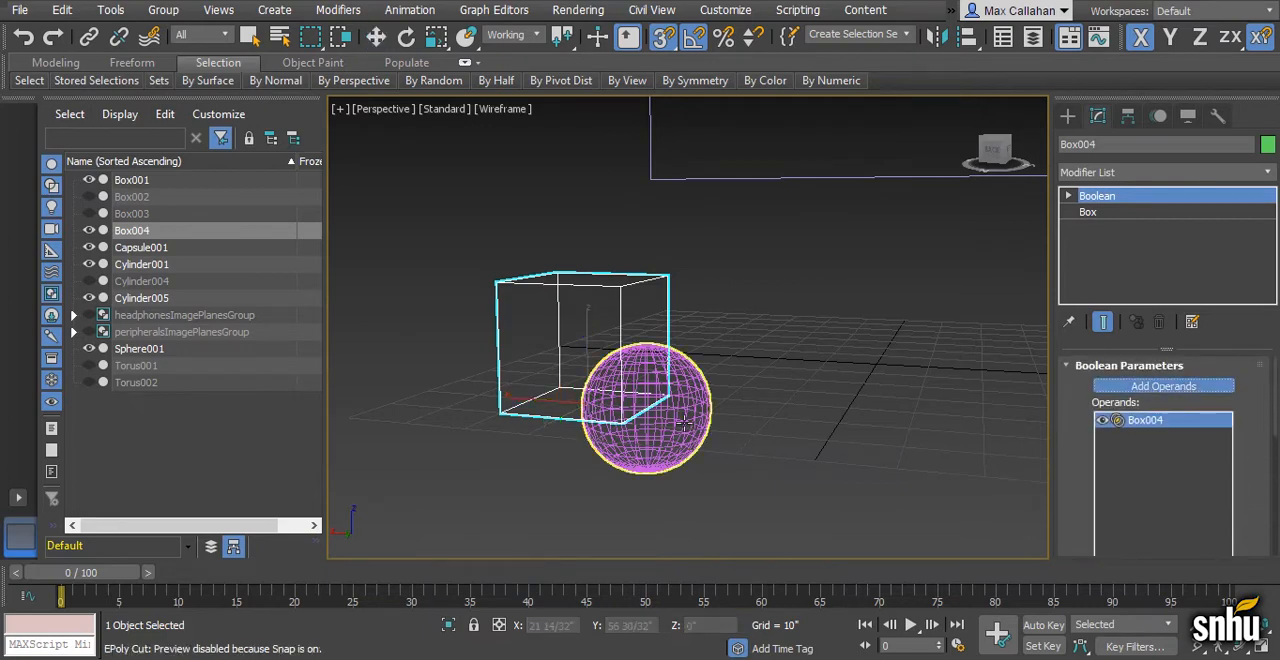
{"action": "left_click", "coordinate": [615, 434]}
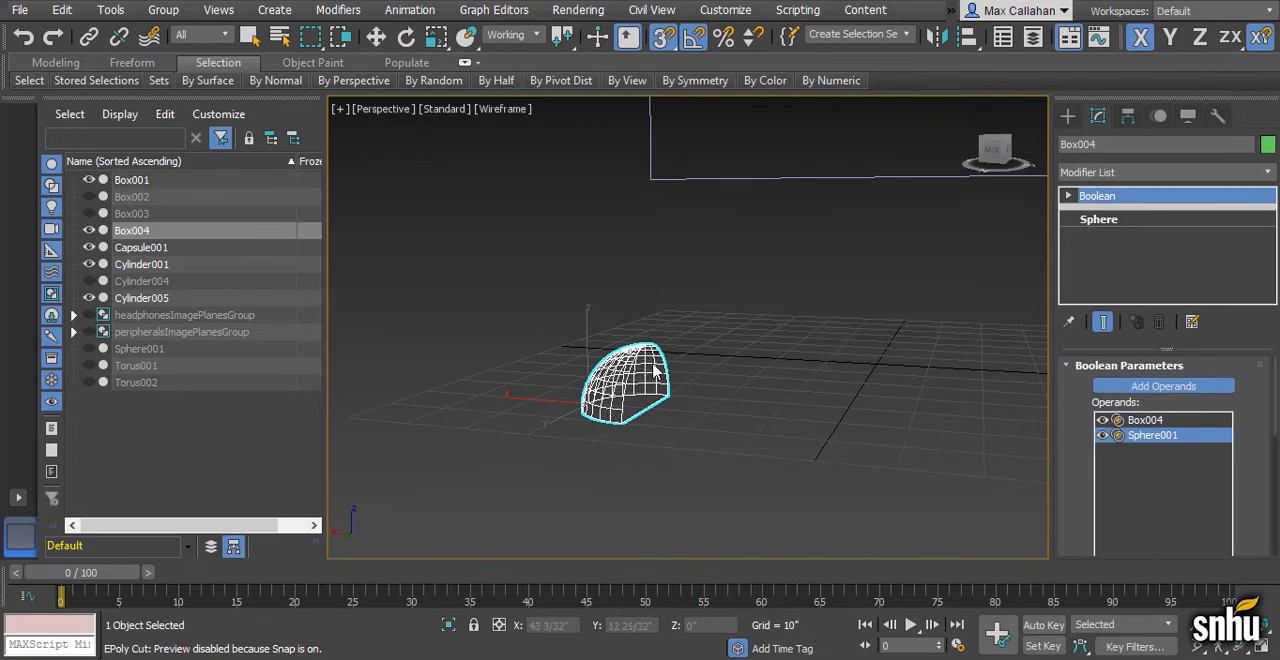
{"action": "key", "text": "ctrl+z"}
- Try a Boolean Subtract of the sphere from the test box and examine the cut in shaded view
{"action": "scroll", "coordinate": [1250, 460], "scroll_direction": "down", "scroll_amount": 4}
{"action": "left_click", "coordinate": [1124, 498]}
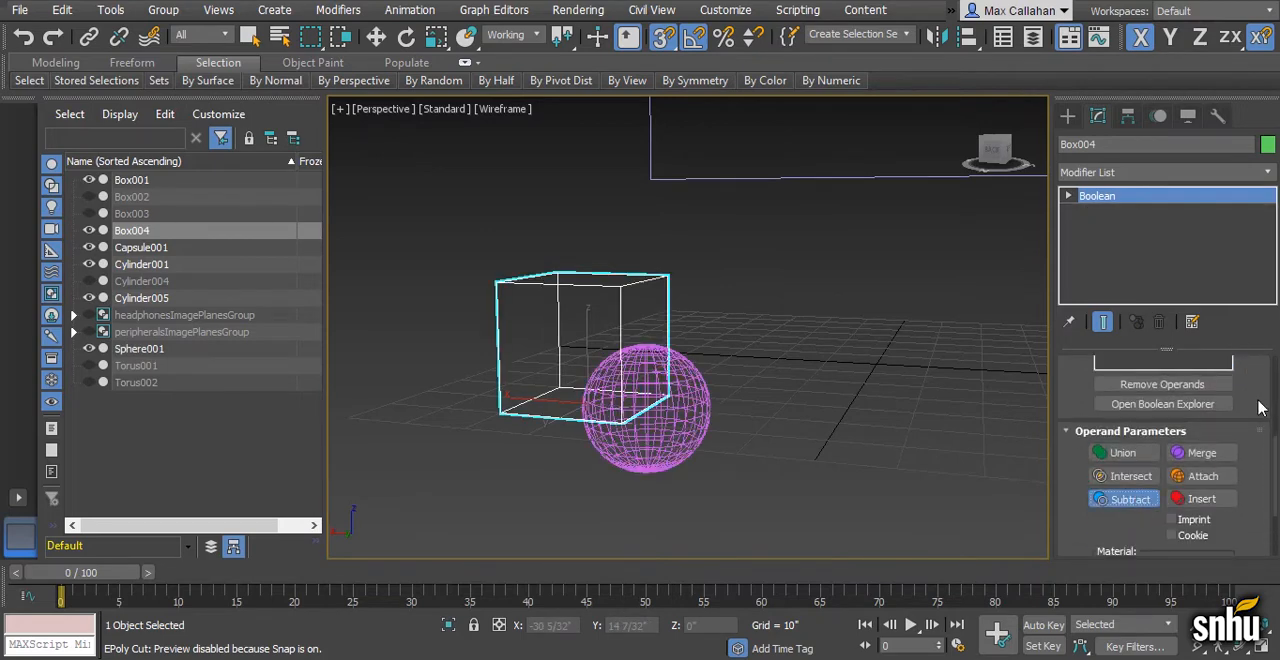
{"action": "scroll", "coordinate": [1264, 430], "scroll_direction": "up", "scroll_amount": 4}
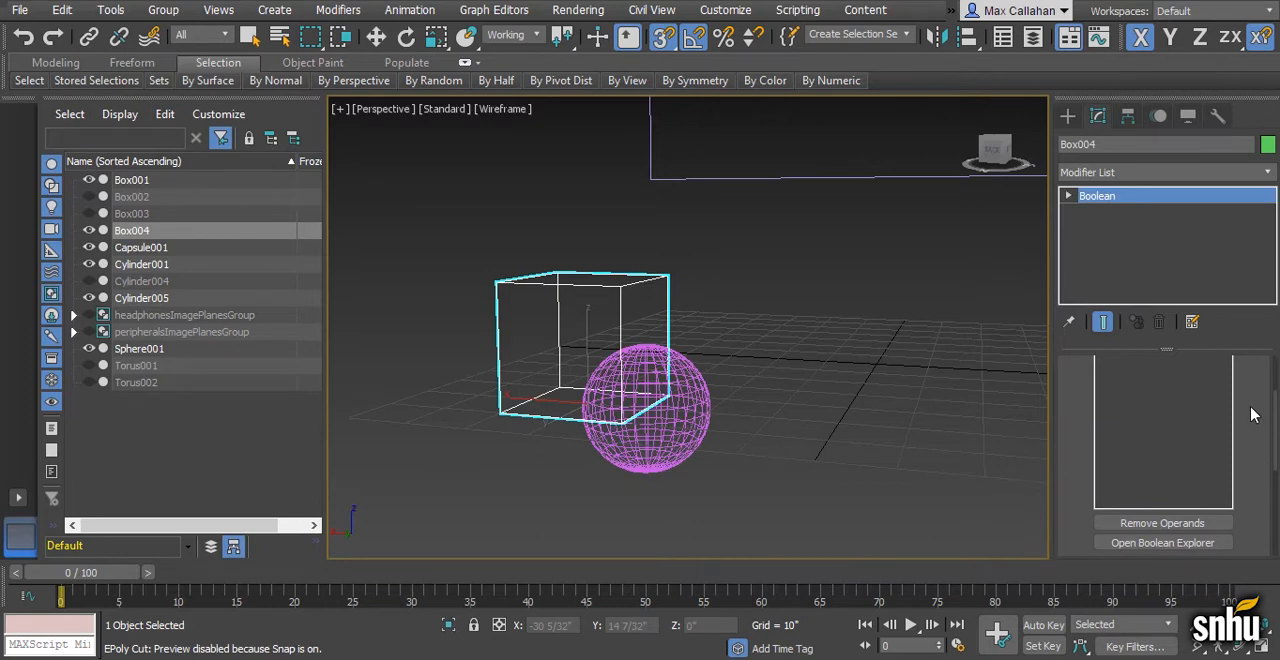
{"action": "left_click", "coordinate": [697, 418]}
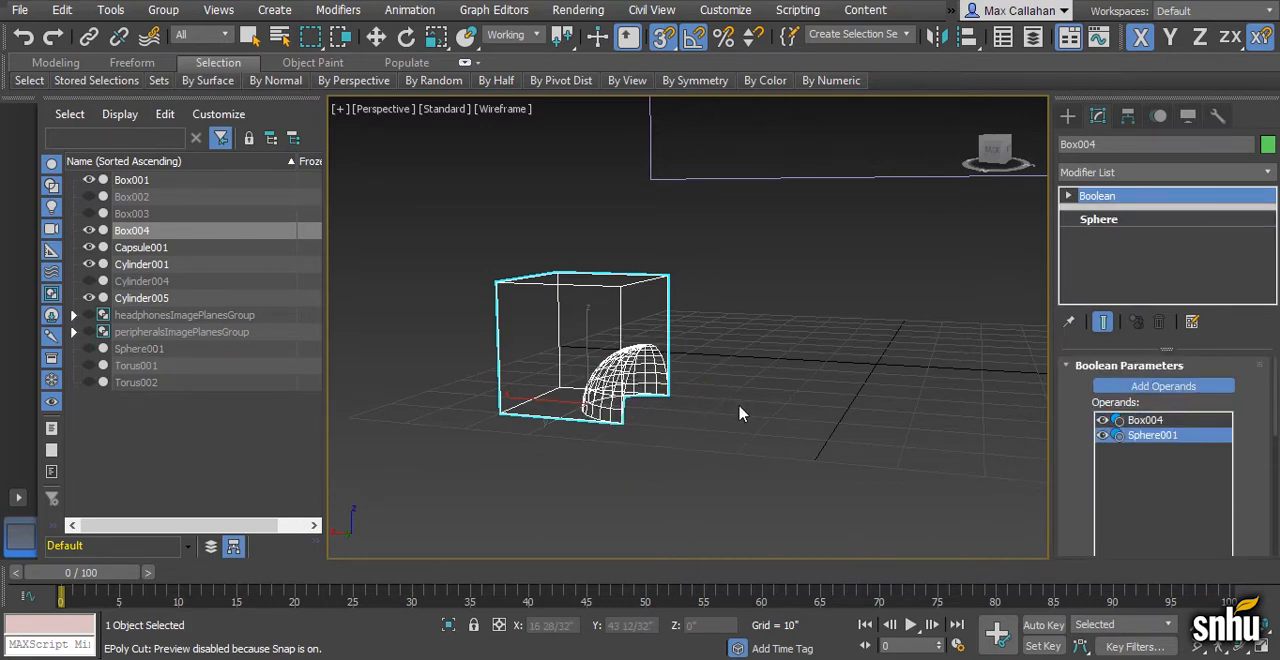
{"action": "key", "text": "F3"}
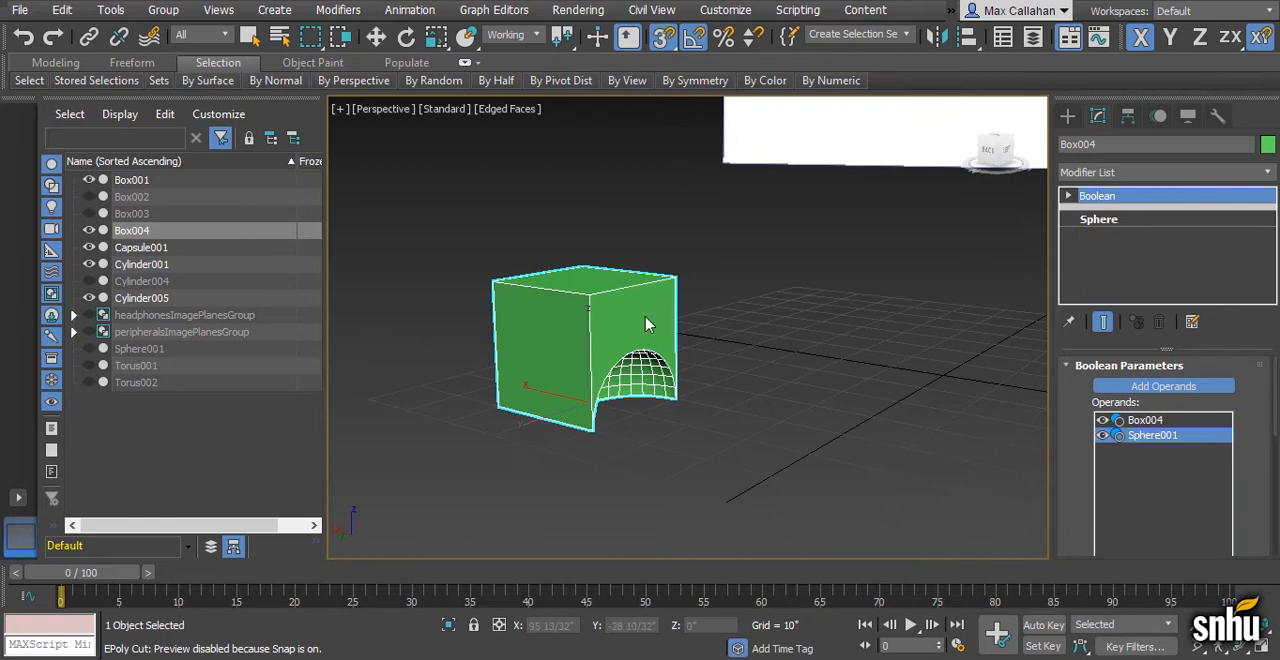
- Delete the Boolean test box
{"action": "left_click", "coordinate": [1160, 391]}
{"action": "scroll", "coordinate": [858, 380], "scroll_direction": "down", "scroll_amount": 2}
{"action": "middle_click_drag", "start_coordinate": [856, 382], "coordinate": [842, 401], "text": "alt"}
{"action": "key", "text": "Delete"}
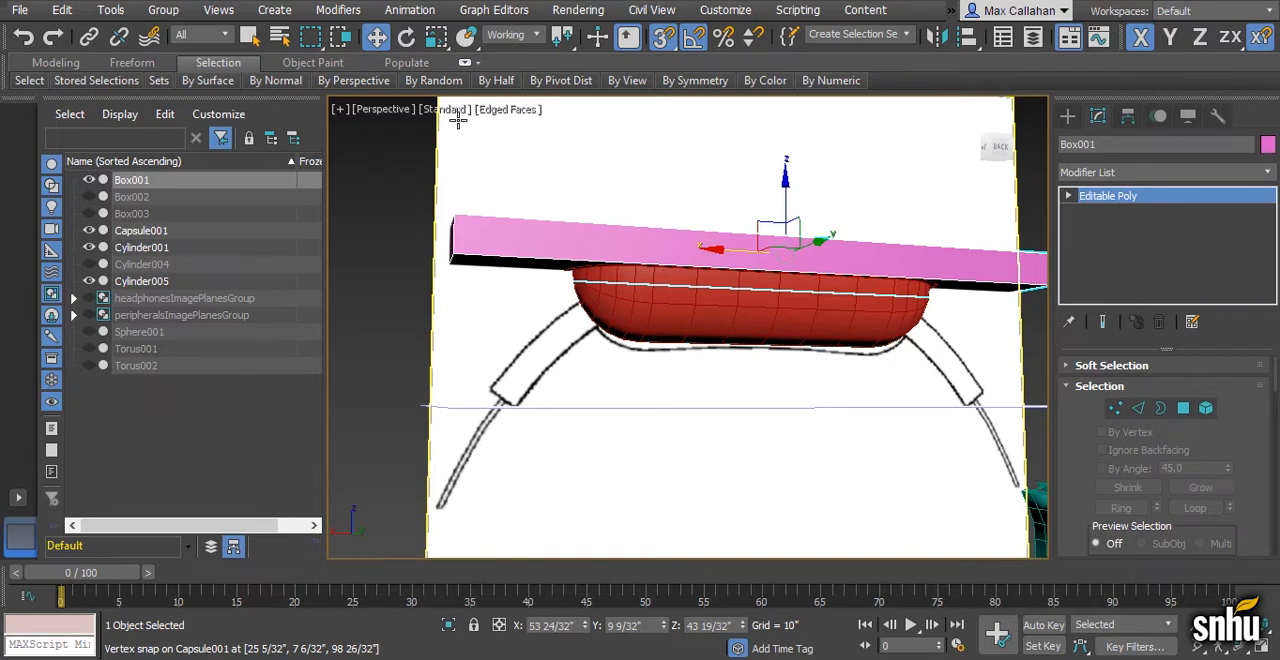
- Turn the long pink box above the capsule into a ProBoolean compound object
{"action": "left_click", "coordinate": [274, 10]}
{"action": "mouse_move", "coordinate": [293, 108]}
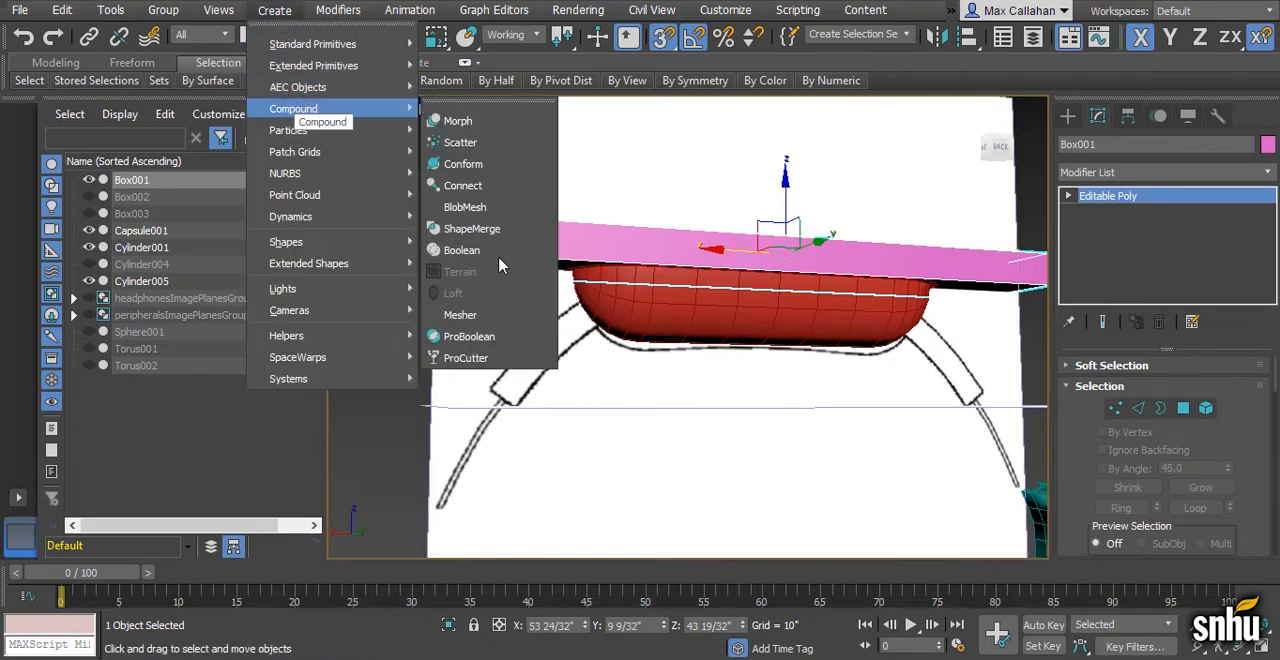
{"action": "left_click", "coordinate": [470, 336]}
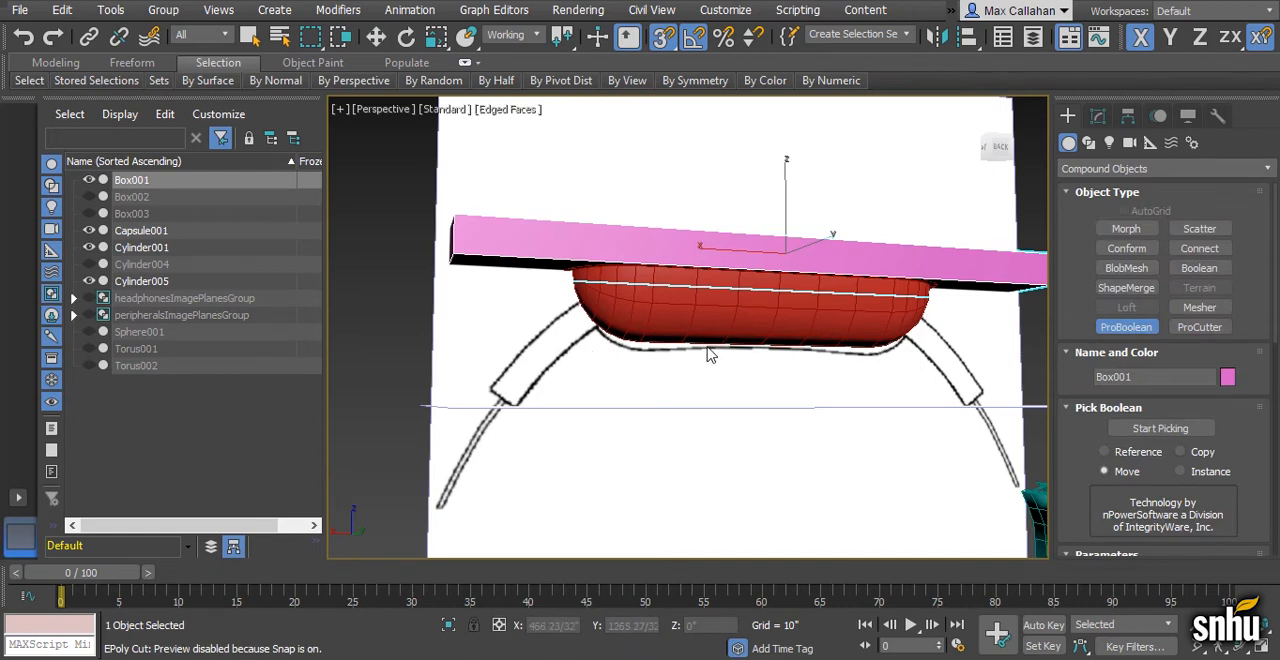
{"action": "middle_click_drag", "start_coordinate": [716, 352], "coordinate": [705, 350], "text": "alt"}
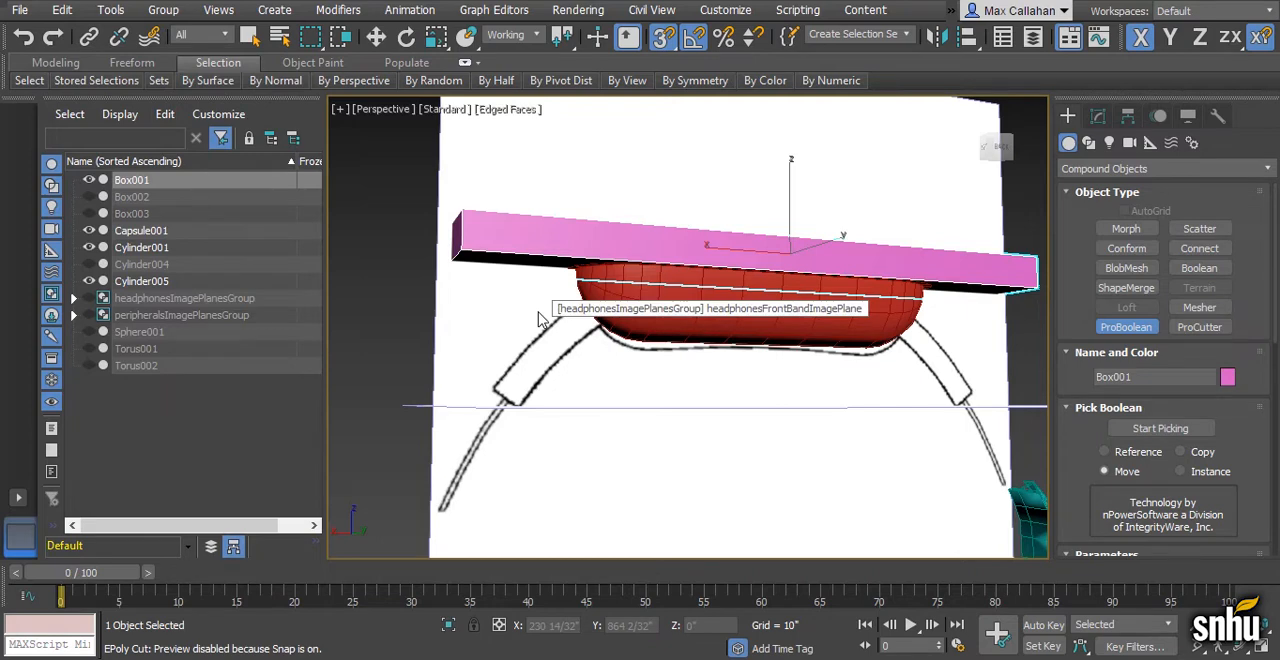
- Clone the red capsule in place as Capsule002 and hide the original Capsule001
{"action": "left_click", "coordinate": [140, 230]}
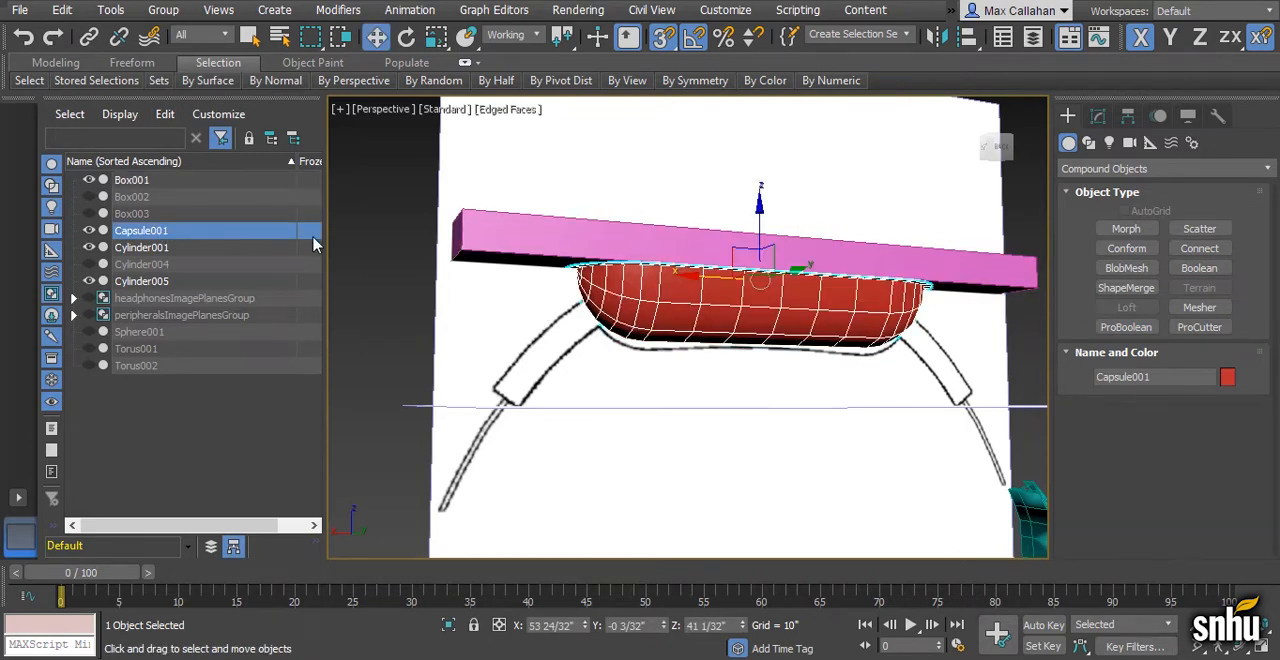
{"action": "key", "text": "ctrl+v"}
{"action": "left_click", "coordinate": [590, 398]}
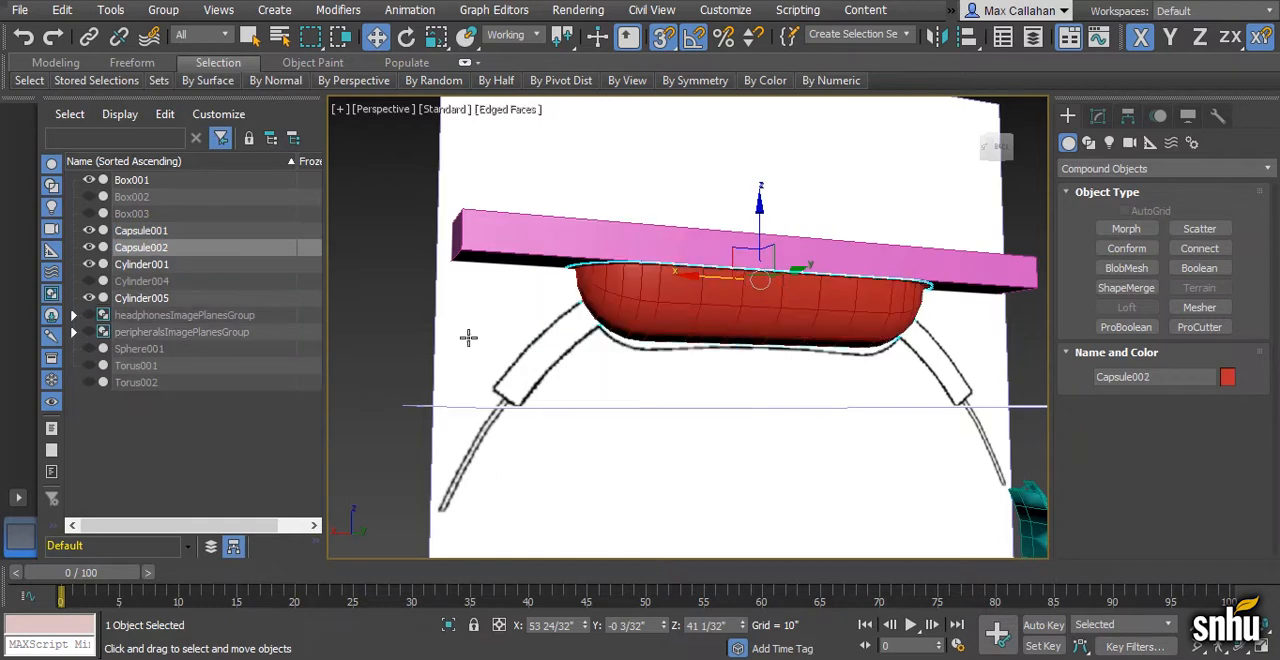
{"action": "left_click", "coordinate": [88, 230]}
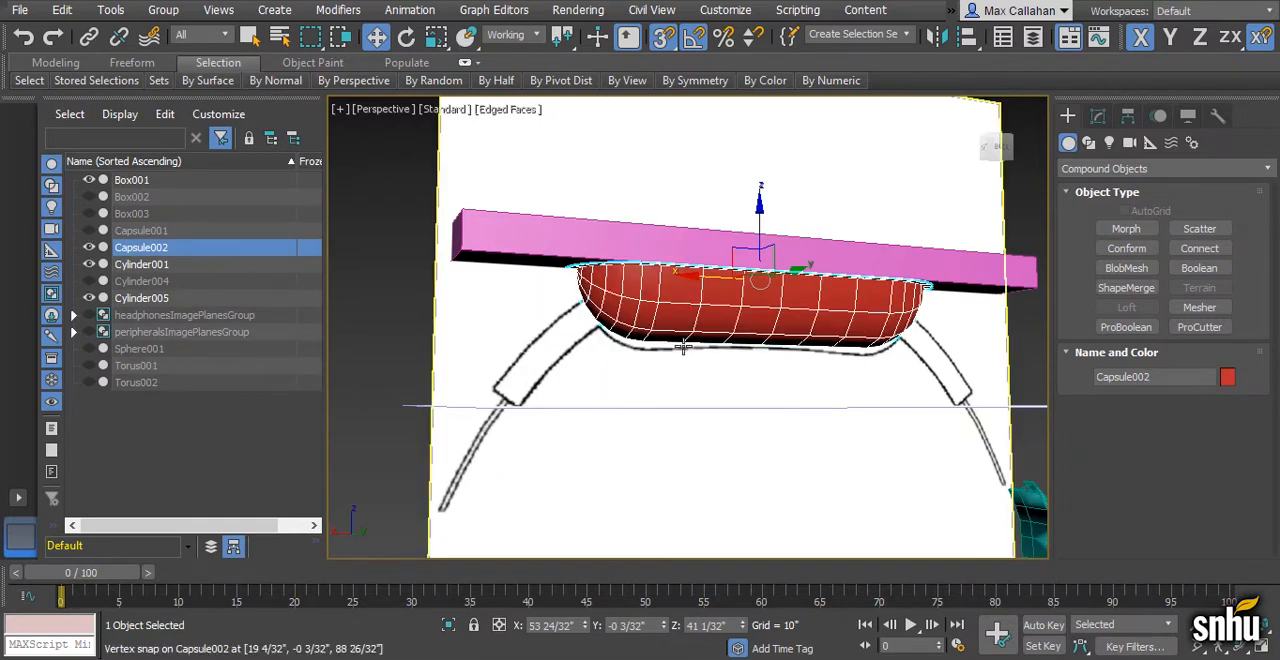
- Enable Imprint with the Subtraction operation in the pink box's ProBoolean parameters
{"action": "middle_click_drag", "start_coordinate": [762, 363], "coordinate": [817, 380], "text": "alt"}
{"action": "scroll", "coordinate": [766, 347], "scroll_direction": "up", "scroll_amount": 1}
{"action": "scroll", "coordinate": [795, 394], "scroll_direction": "up", "scroll_amount": 1}
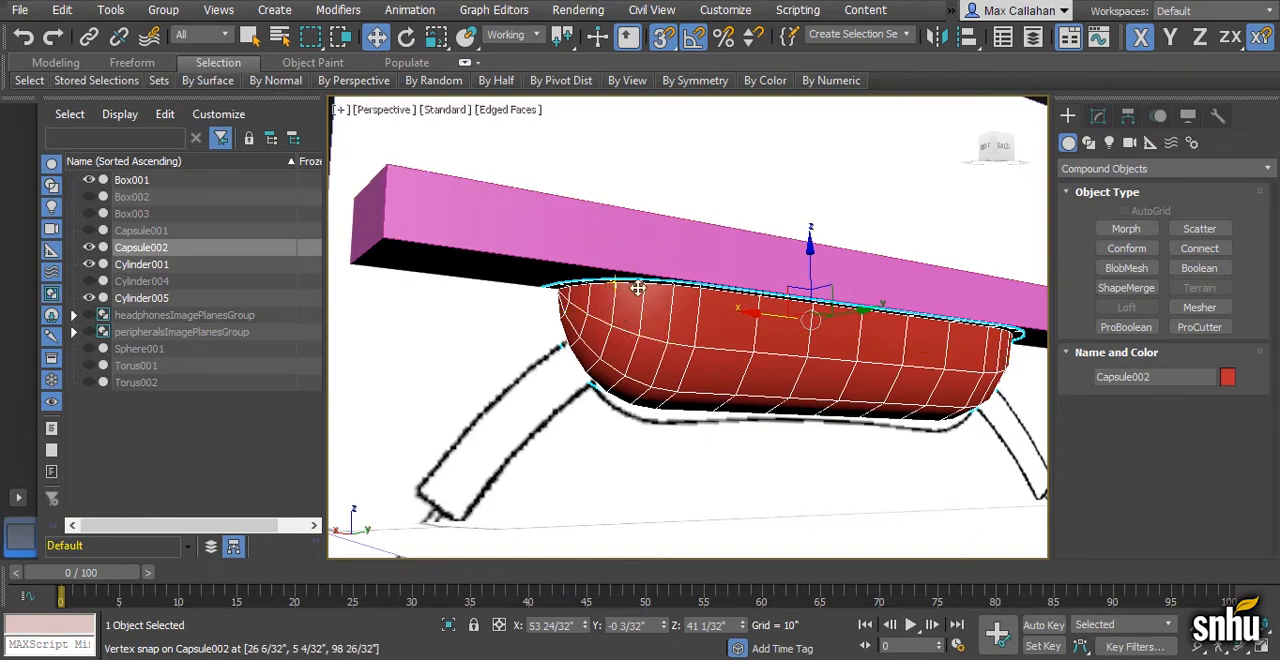
{"action": "scroll", "coordinate": [662, 334], "scroll_direction": "up", "scroll_amount": 2}
{"action": "middle_click_drag", "start_coordinate": [662, 334], "coordinate": [683, 271], "text": "alt"}
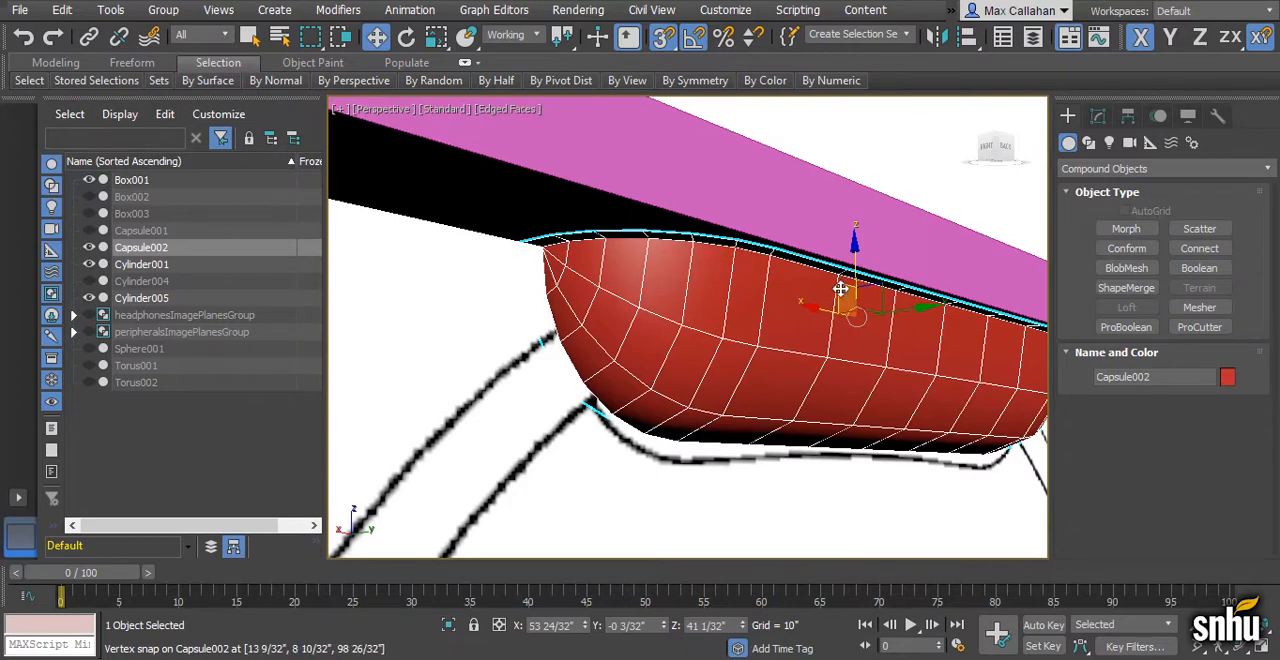
{"action": "scroll", "coordinate": [820, 293], "scroll_direction": "down", "scroll_amount": 3}
{"action": "middle_click_drag", "start_coordinate": [812, 297], "coordinate": [820, 309], "text": "alt"}
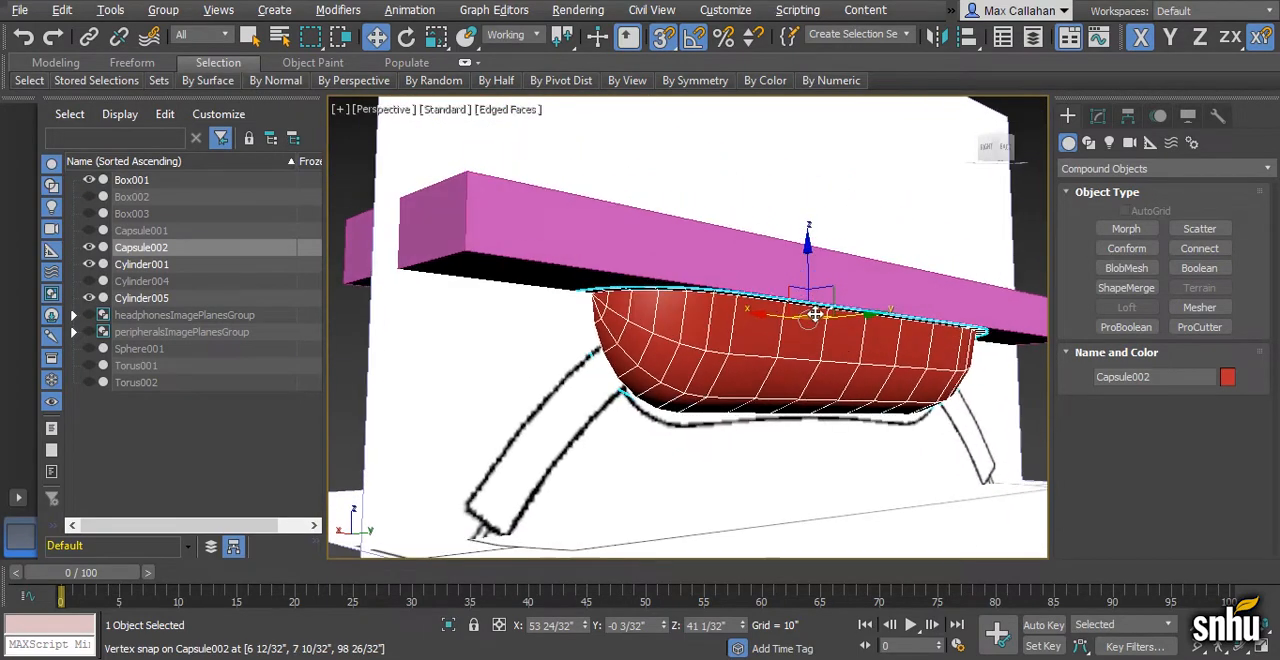
{"action": "left_click", "coordinate": [852, 241]}
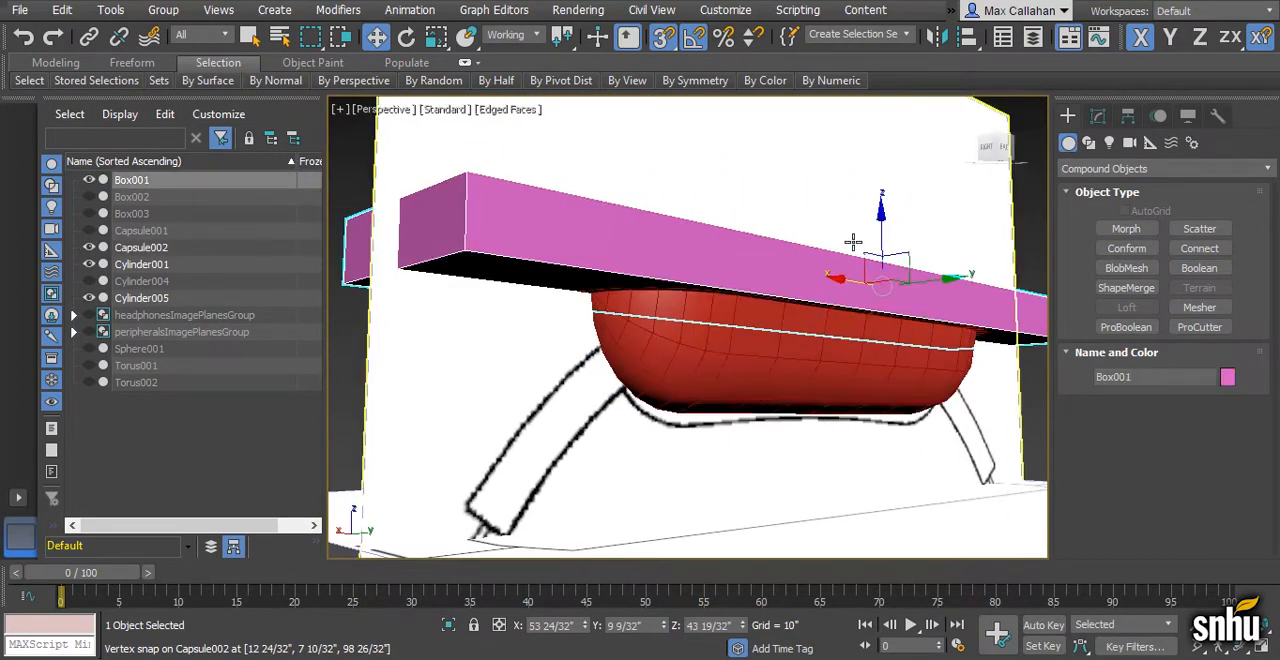
{"action": "left_click", "coordinate": [1098, 116]}
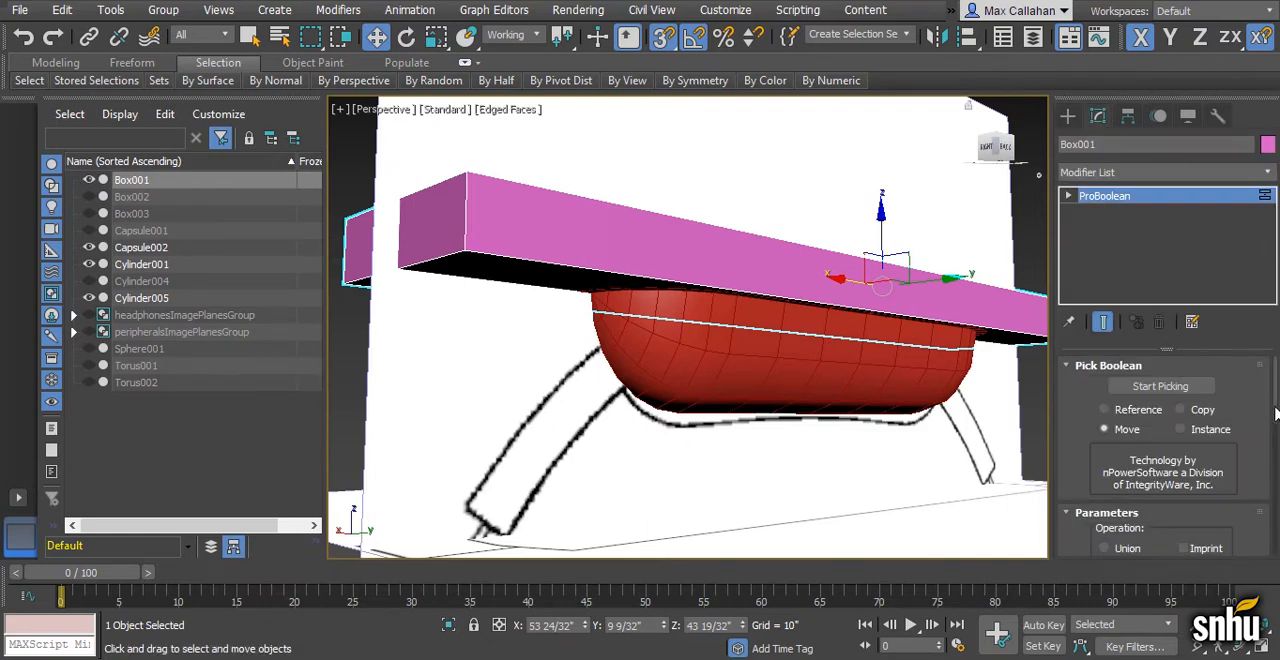
{"action": "scroll", "coordinate": [1262, 450], "scroll_direction": "down", "scroll_amount": 3}
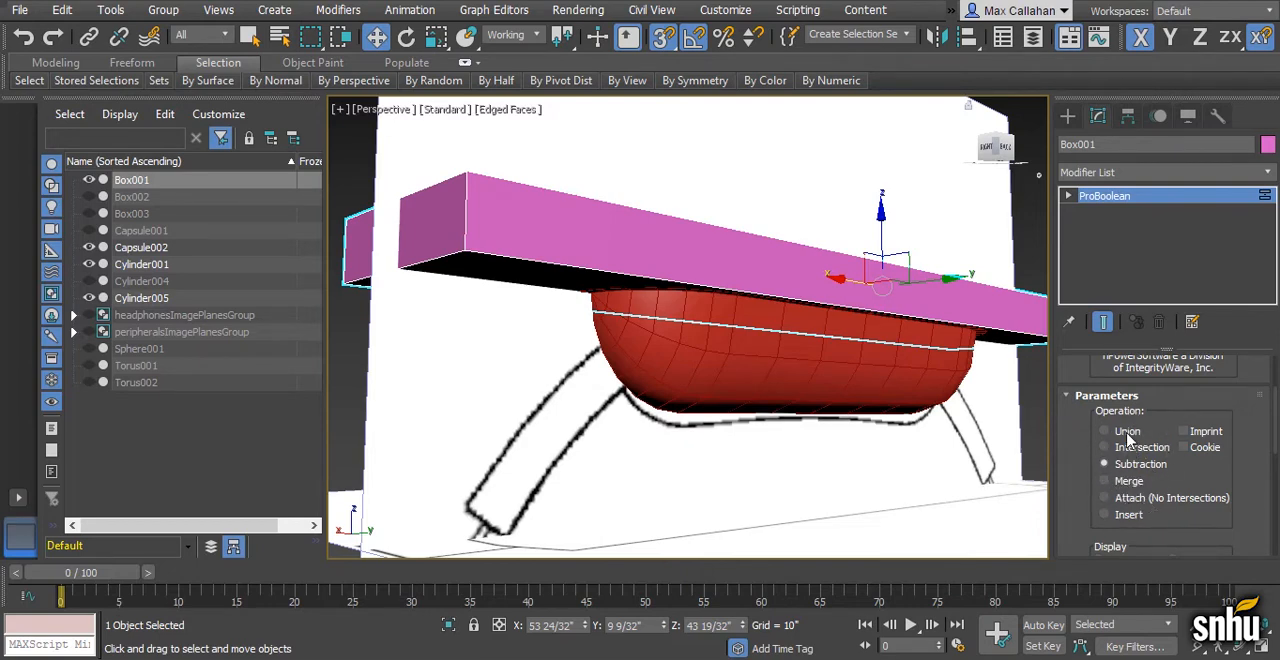
{"action": "left_click", "coordinate": [1183, 431]}
{"action": "scroll", "coordinate": [1207, 398], "scroll_direction": "up", "scroll_amount": 3}
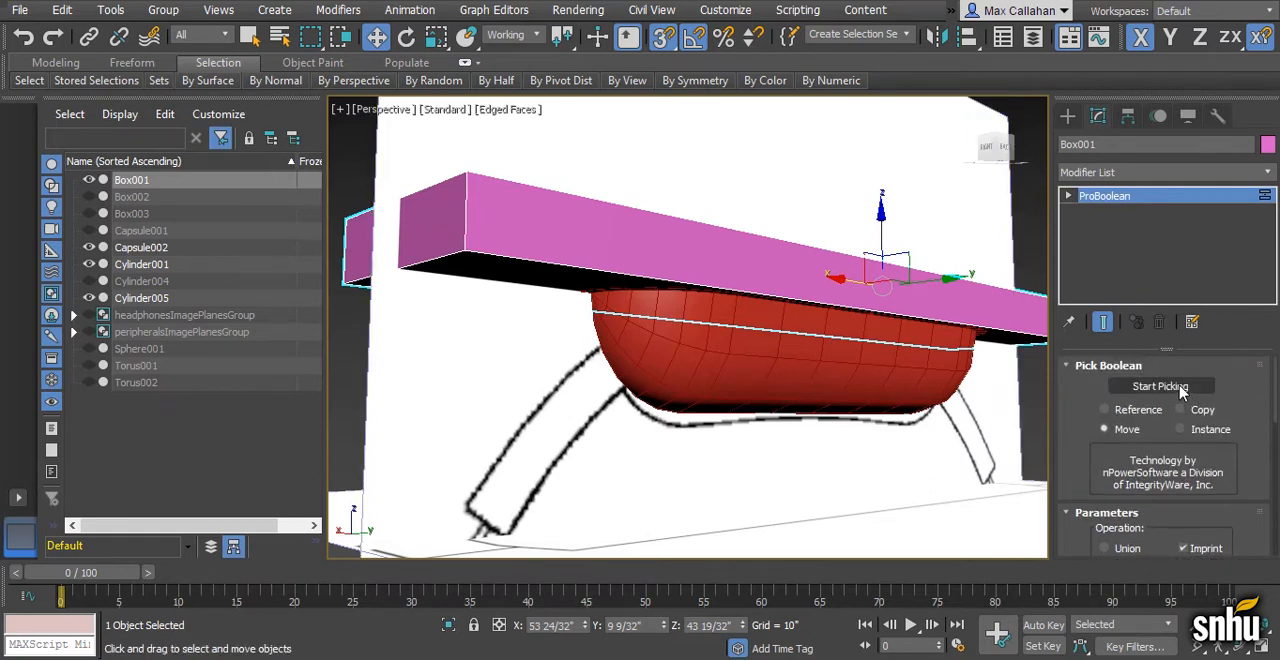
- Pick Capsule002 as the ProBoolean operand and inspect the imprint on the underside of the pink box
{"action": "left_click", "coordinate": [1160, 387]}
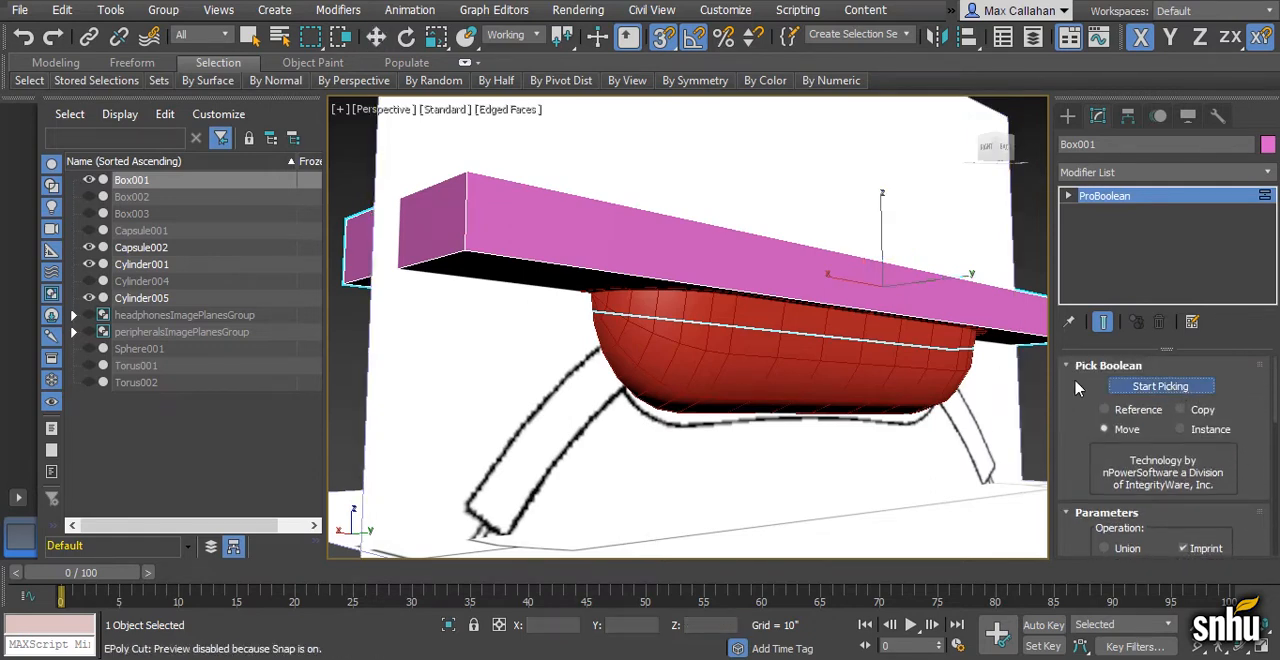
{"action": "left_click", "coordinate": [852, 374]}
{"action": "middle_click_drag", "start_coordinate": [851, 371], "coordinate": [880, 383], "text": "alt"}
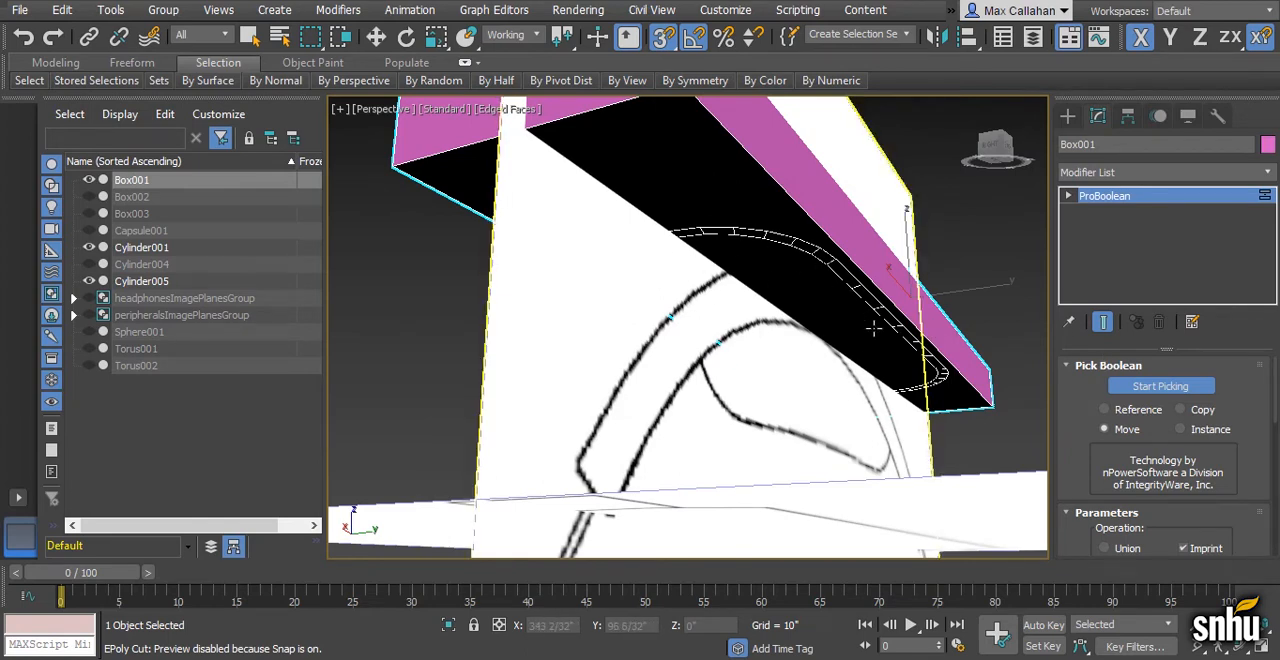
{"action": "middle_click_drag", "start_coordinate": [844, 287], "coordinate": [821, 298], "text": "alt"}
{"action": "scroll", "coordinate": [821, 298], "scroll_direction": "down", "scroll_amount": 1}
{"action": "key", "text": "w"}
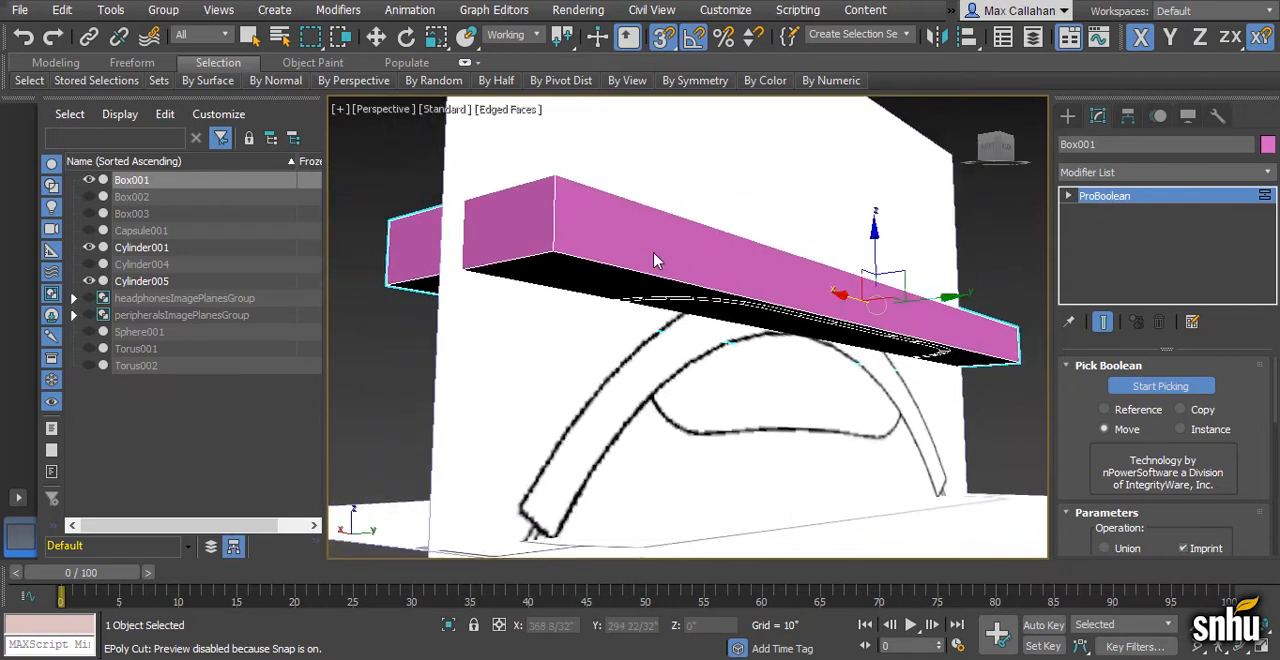
- Convert the imprinted pink box to an Editable Poly
{"action": "right_click", "coordinate": [655, 261]}
{"action": "mouse_move", "coordinate": [714, 444]}
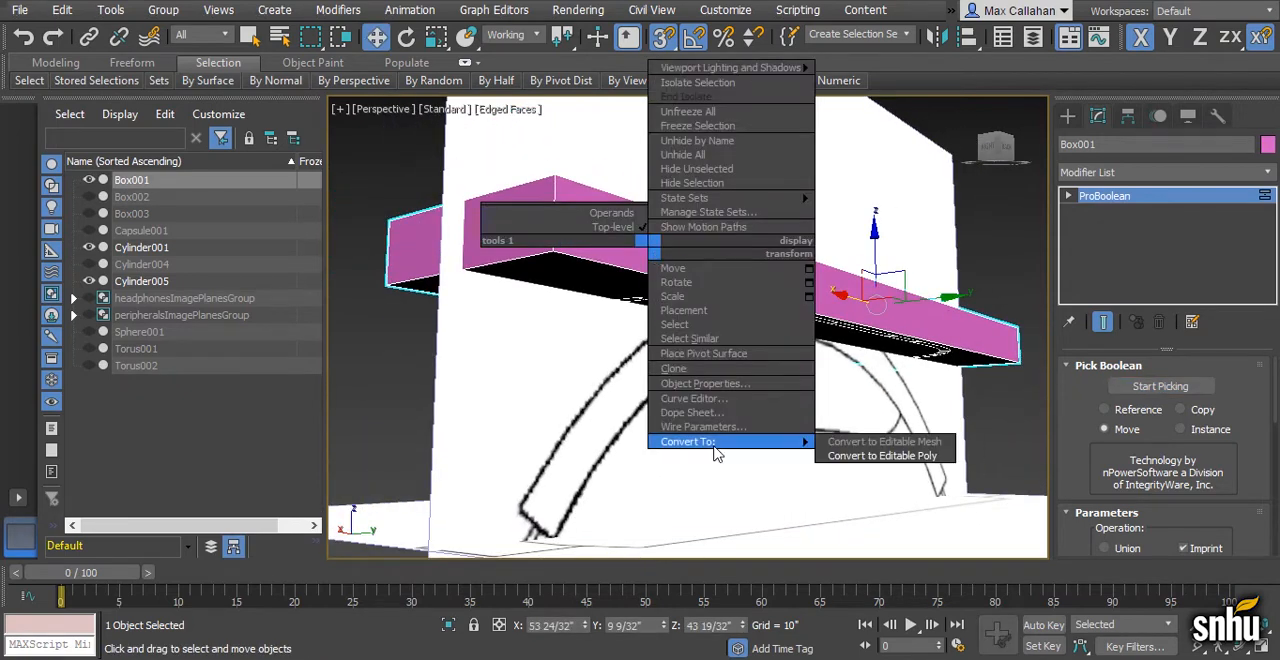
{"action": "left_click", "coordinate": [855, 461]}
{"action": "middle_click_drag", "start_coordinate": [840, 440], "coordinate": [806, 403], "text": "alt"}
- Select the polygons inside the capsule imprint on the box's underside and delete them to open a hole
{"action": "left_click", "coordinate": [1068, 196]}
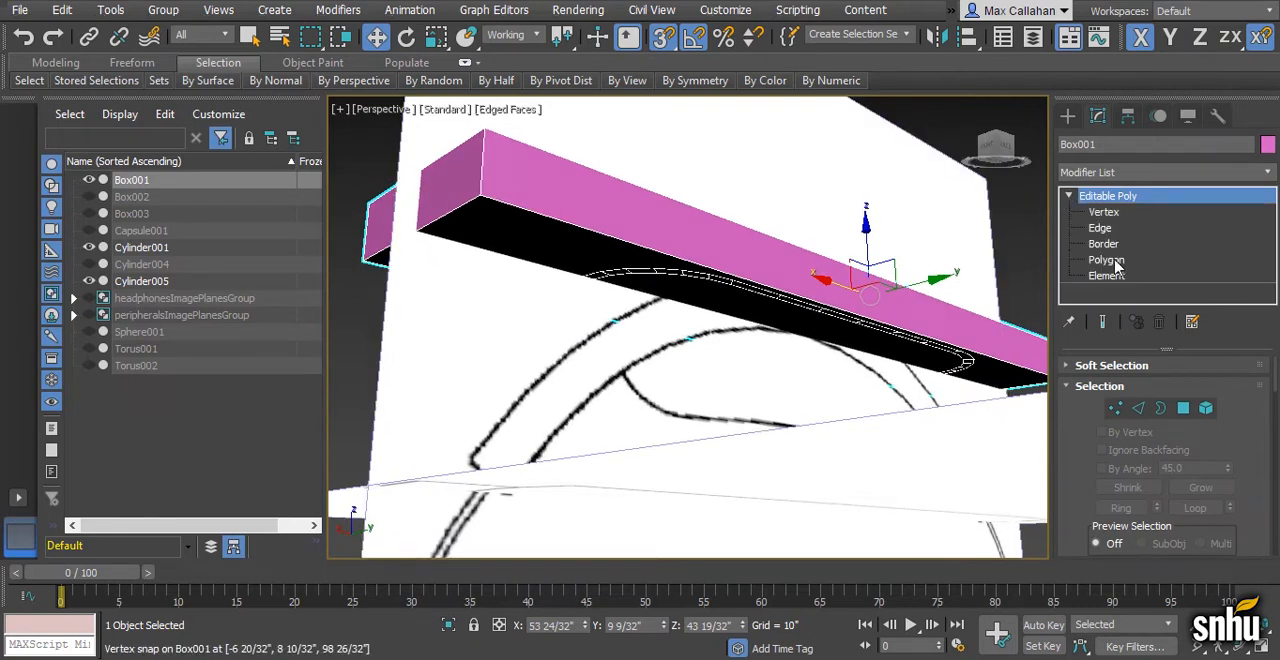
{"action": "left_click", "coordinate": [1118, 264]}
{"action": "middle_click_drag", "start_coordinate": [889, 333], "coordinate": [814, 337], "text": "alt"}
{"action": "key", "text": "F3"}
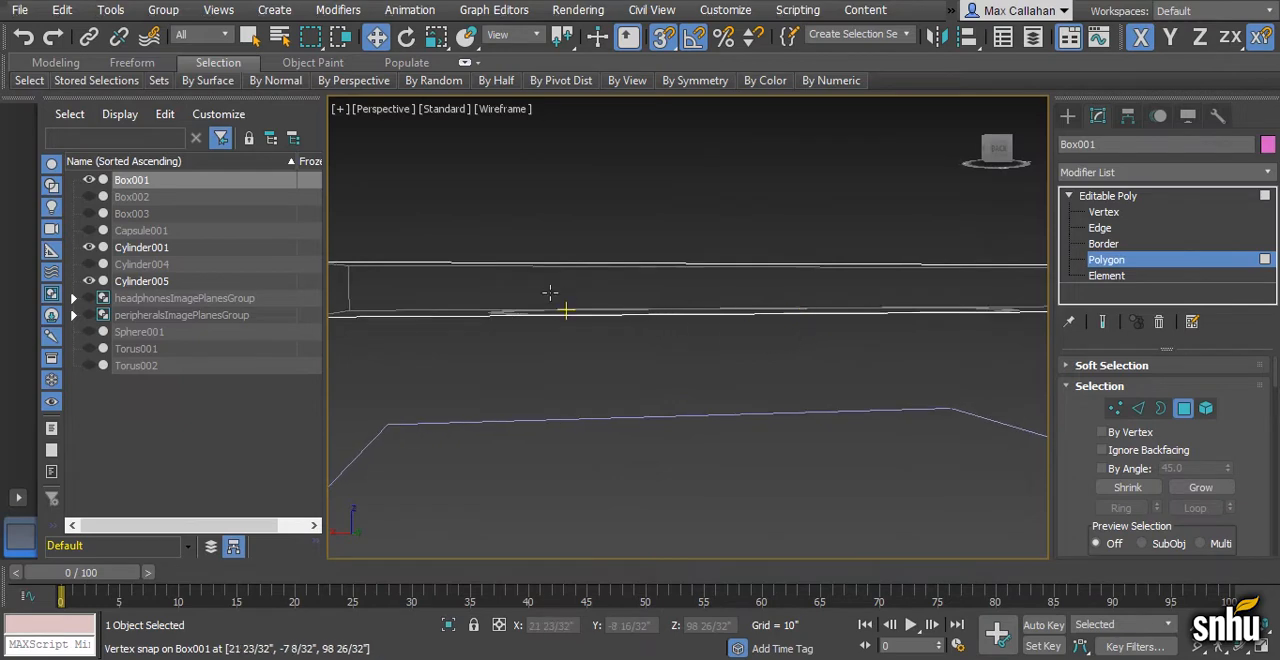
{"action": "middle_click_drag", "start_coordinate": [650, 345], "coordinate": [500, 314], "text": "alt"}
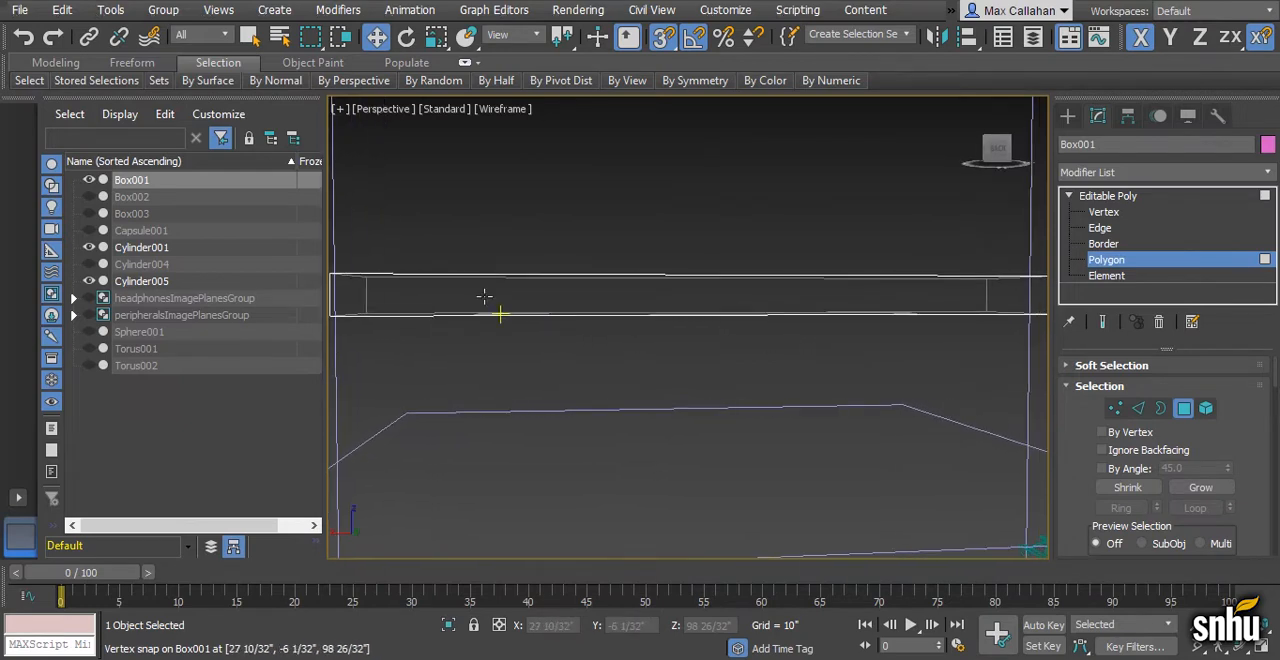
{"action": "key", "text": "q"}
{"action": "left_click_drag", "start_coordinate": [415, 291], "coordinate": [1005, 420]}
{"action": "middle_click_drag", "start_coordinate": [1005, 420], "coordinate": [672, 339], "text": "alt"}
{"action": "left_click_drag", "start_coordinate": [411, 354], "coordinate": [411, 355], "text": "alt"}
{"action": "left_click_drag", "start_coordinate": [995, 217], "coordinate": [1069, 372], "text": "alt"}
{"action": "middle_click_drag", "start_coordinate": [935, 375], "coordinate": [883, 431], "text": "alt"}
{"action": "key", "text": "F3"}
{"action": "scroll", "coordinate": [873, 424], "scroll_direction": "up", "scroll_amount": 3}
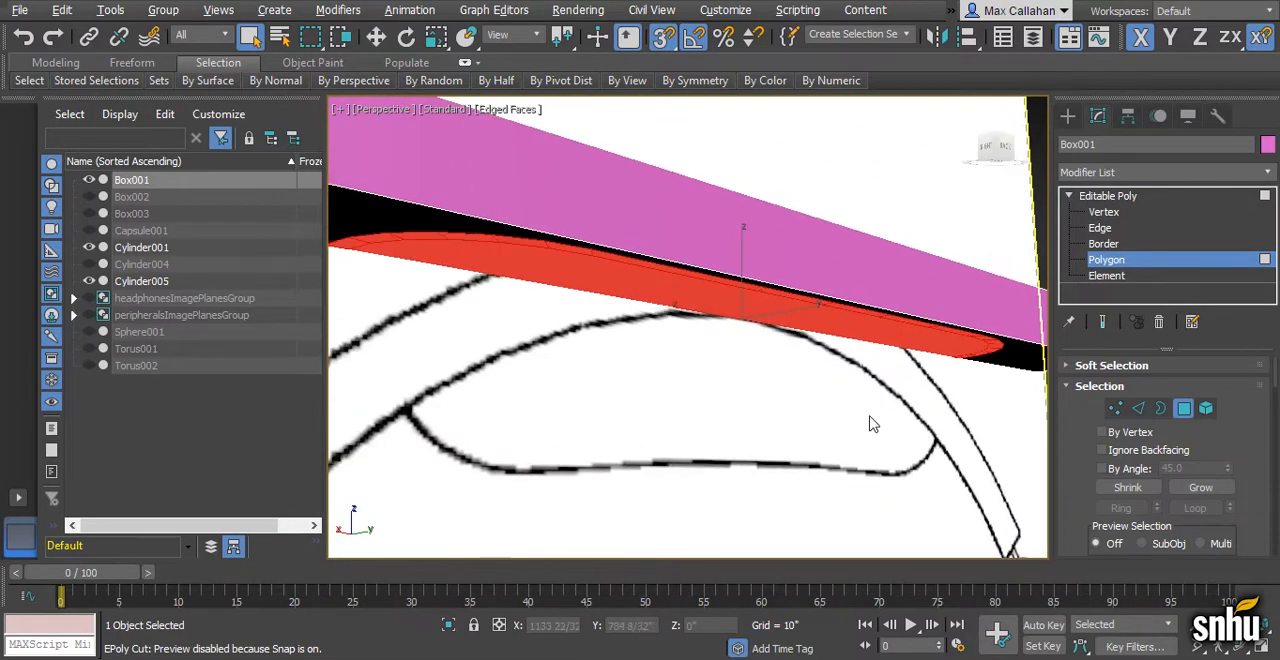
{"action": "scroll", "coordinate": [873, 424], "scroll_direction": "down", "scroll_amount": 1}
{"action": "key", "text": "Delete"}
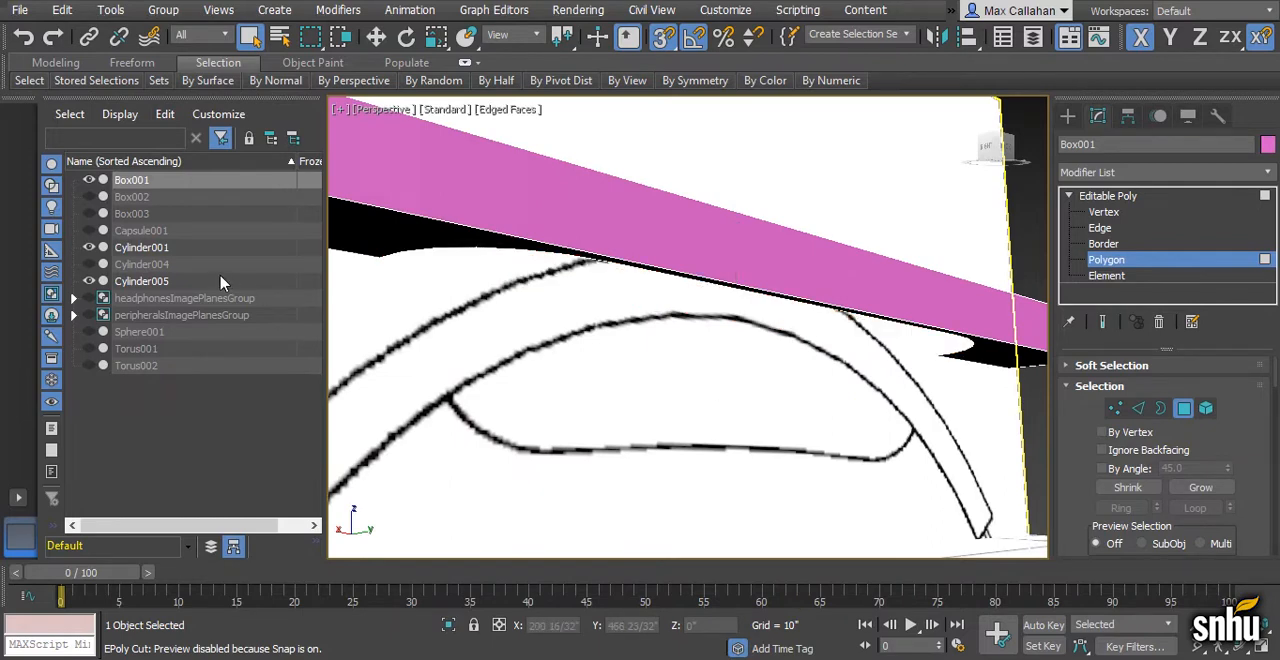
- Unhide Capsule001 and leave polygon editing on the pink box
{"action": "left_click", "coordinate": [88, 230]}
{"action": "middle_click_drag", "start_coordinate": [588, 356], "coordinate": [528, 345], "text": "alt"}
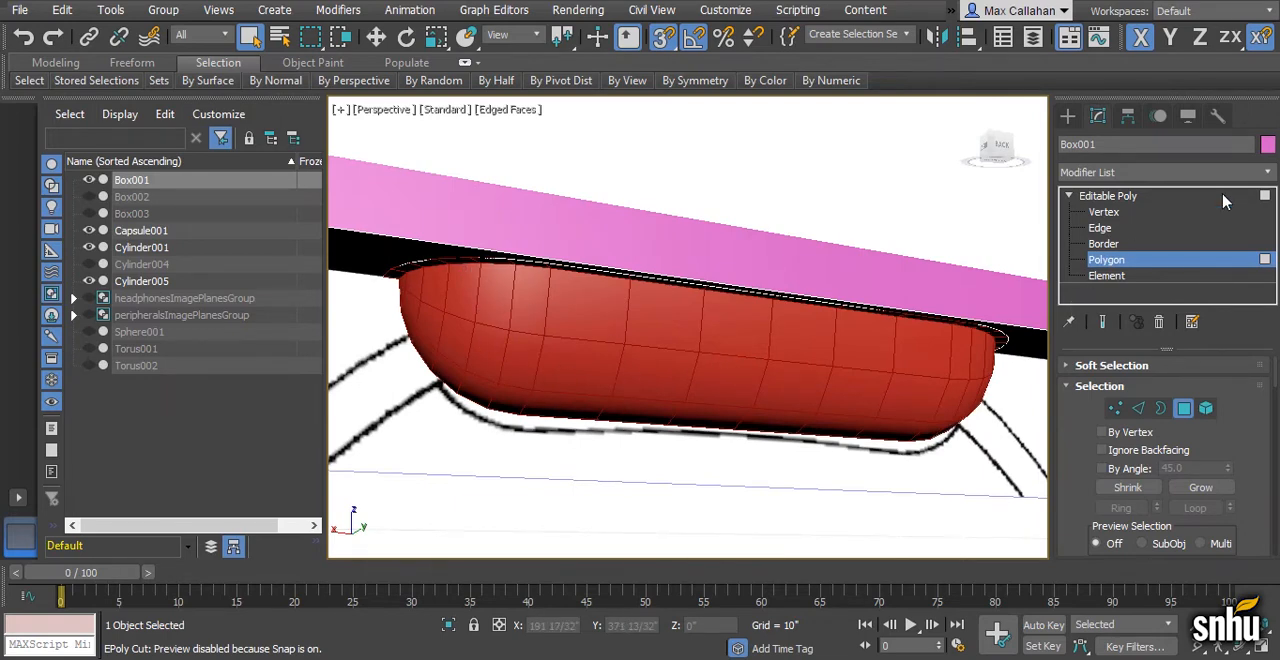
{"action": "left_click", "coordinate": [1137, 198]}
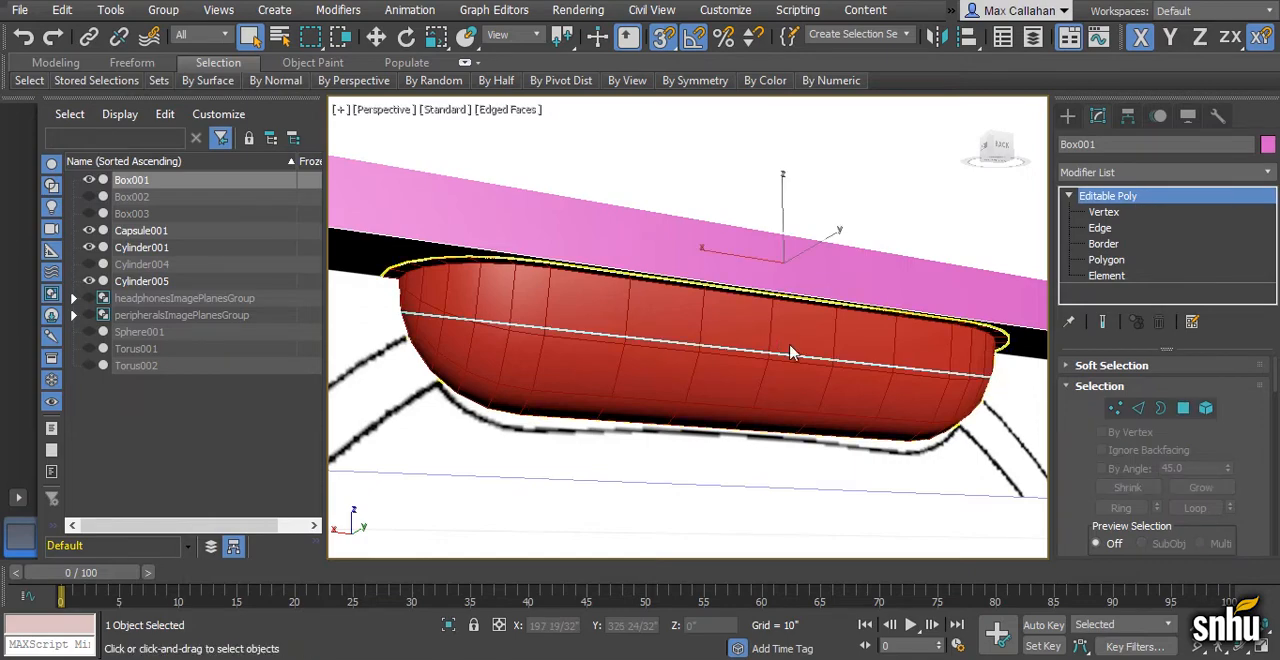
- With snapping off, raise Capsule001 into the pink box in the Back view, to a Z position of about 42 19/32"
{"action": "left_click", "coordinate": [786, 341]}
{"action": "middle_click_drag", "start_coordinate": [786, 341], "coordinate": [758, 339], "text": "alt"}
{"action": "key", "text": "w"}
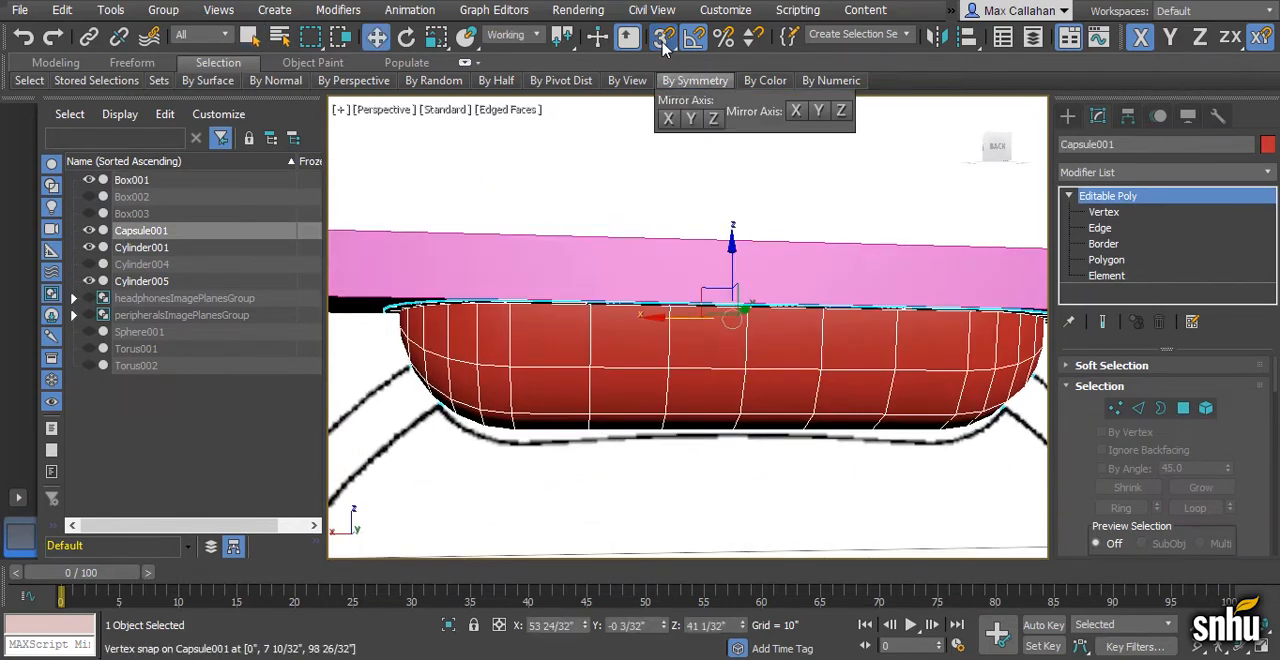
{"action": "scroll", "coordinate": [758, 339], "scroll_direction": "down", "scroll_amount": 1}
{"action": "key", "text": "alt+w"}
{"action": "middle_click", "coordinate": [802, 238]}
{"action": "key", "text": "alt+w"}
{"action": "middle_click_drag", "start_coordinate": [646, 313], "coordinate": [711, 325]}
{"action": "scroll", "coordinate": [711, 325], "scroll_direction": "up", "scroll_amount": 3}
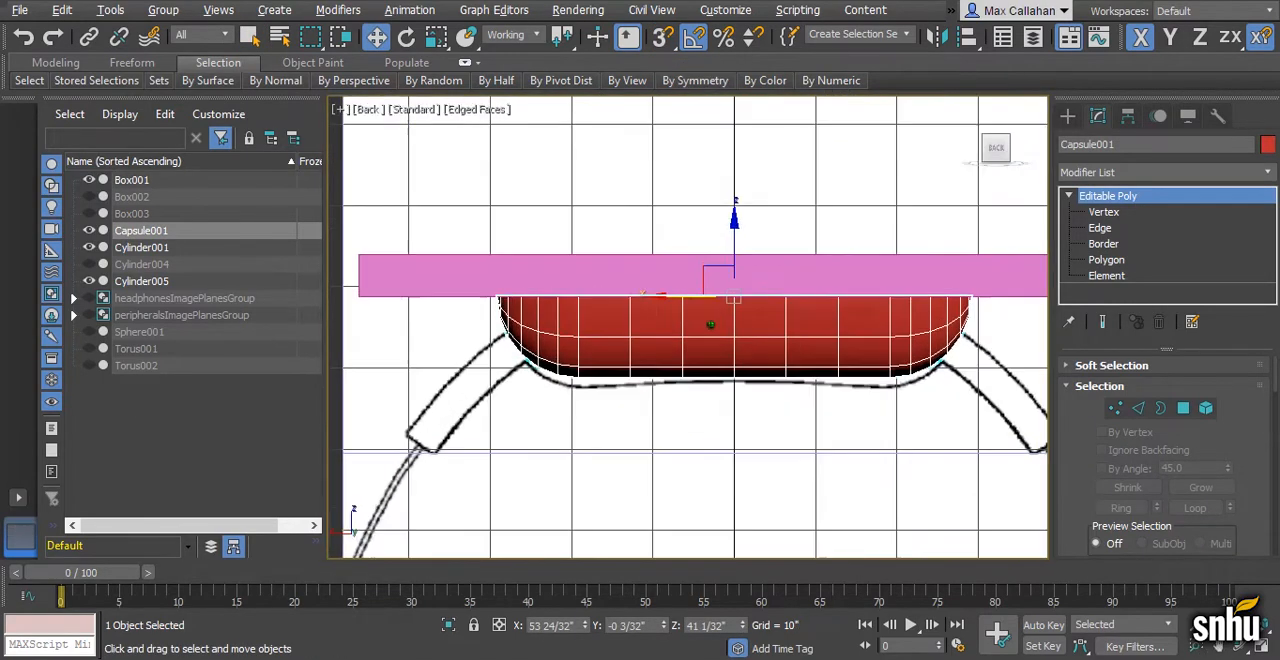
{"action": "left_click_drag", "start_coordinate": [744, 237], "coordinate": [741, 215]}
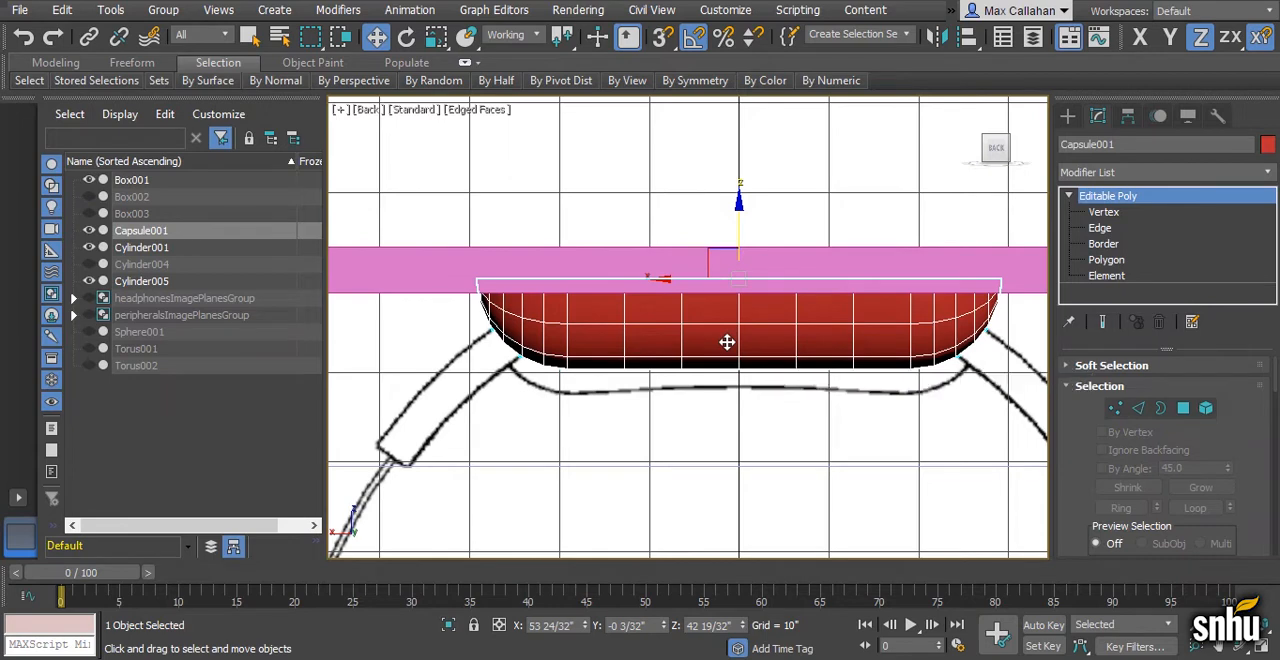
- Stretch Capsule001 vertically to about 134% to reach the reference pad outline, and return to the Perspective view
{"action": "key", "text": "r"}
{"action": "left_click_drag", "start_coordinate": [745, 203], "coordinate": [747, 180]}
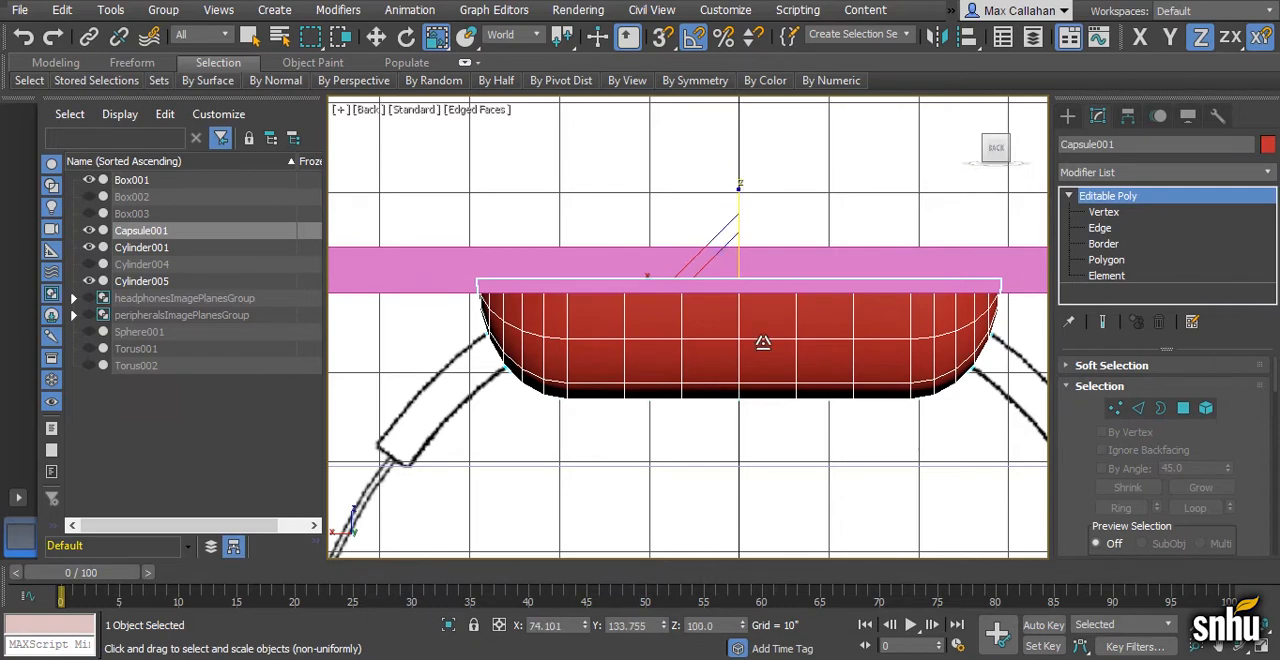
{"action": "key", "text": "alt+w"}
{"action": "right_click", "coordinate": [848, 342]}
{"action": "key", "text": "alt+w"}
- Hide headphonesTopImagePlane inside the headphones image planes group and view the capsule from below
{"action": "middle_click_drag", "start_coordinate": [848, 342], "coordinate": [744, 345], "text": "alt"}
{"action": "scroll", "coordinate": [742, 350], "scroll_direction": "down", "scroll_amount": 3}
{"action": "left_click", "coordinate": [73, 298]}
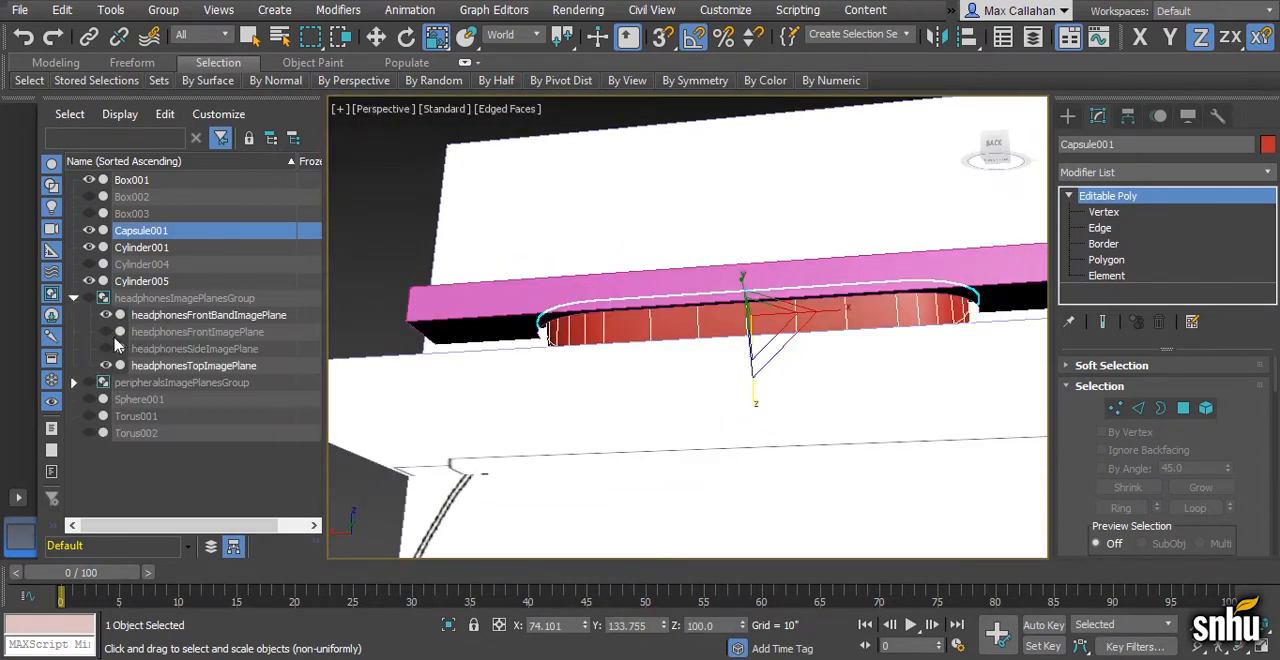
{"action": "left_click", "coordinate": [106, 366]}
{"action": "middle_click_drag", "start_coordinate": [546, 390], "coordinate": [538, 381], "text": "alt"}
{"action": "scroll", "coordinate": [540, 381], "scroll_direction": "up", "scroll_amount": 1}
{"action": "scroll", "coordinate": [548, 381], "scroll_direction": "up", "scroll_amount": 4}
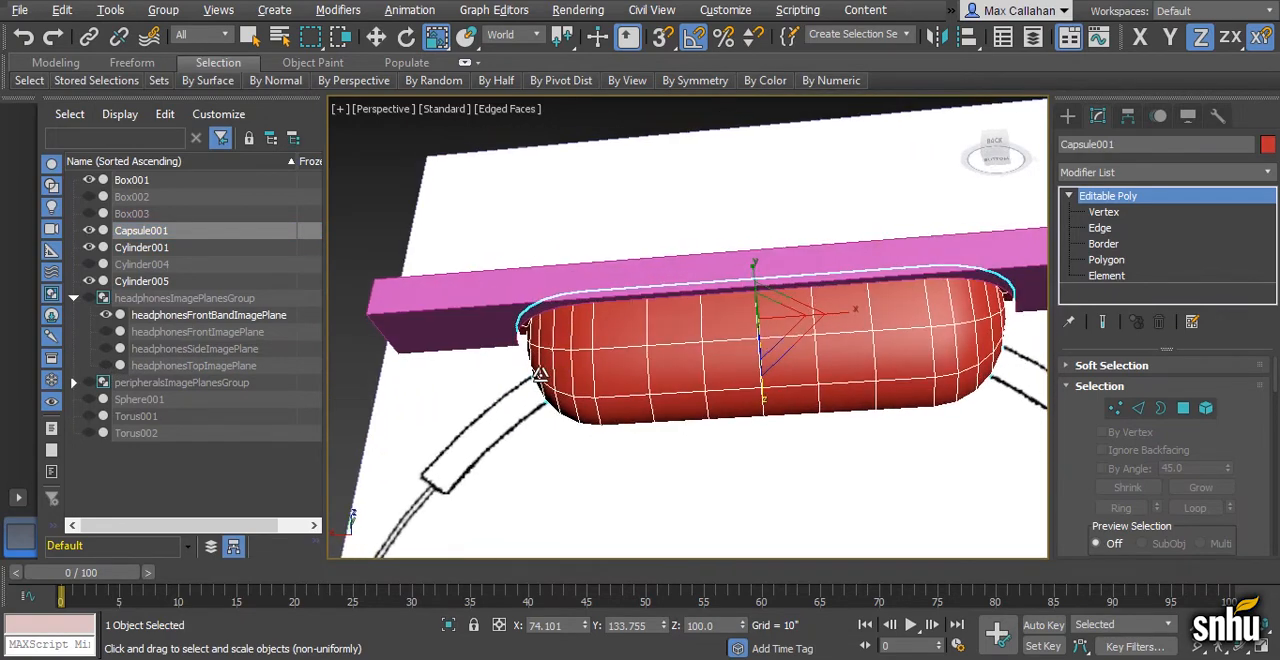
- Collapse the headphones image planes group and, in edge mode, select the outer edge loop of Capsule001's upper flange
{"action": "left_click", "coordinate": [73, 298]}
{"action": "mouse_move", "coordinate": [591, 383]}
{"action": "middle_mouse_down", "text": "alt"}
{"action": "mouse_move", "coordinate": [551, 380]}
{"action": "mouse_move", "coordinate": [572, 351]}
{"action": "mouse_move", "coordinate": [654, 370]}
{"action": "mouse_move", "coordinate": [586, 374]}
{"action": "mouse_move", "coordinate": [597, 364]}
{"action": "middle_mouse_up", "text": "alt"}
{"action": "scroll", "coordinate": [572, 353], "scroll_direction": "up", "scroll_amount": 3}
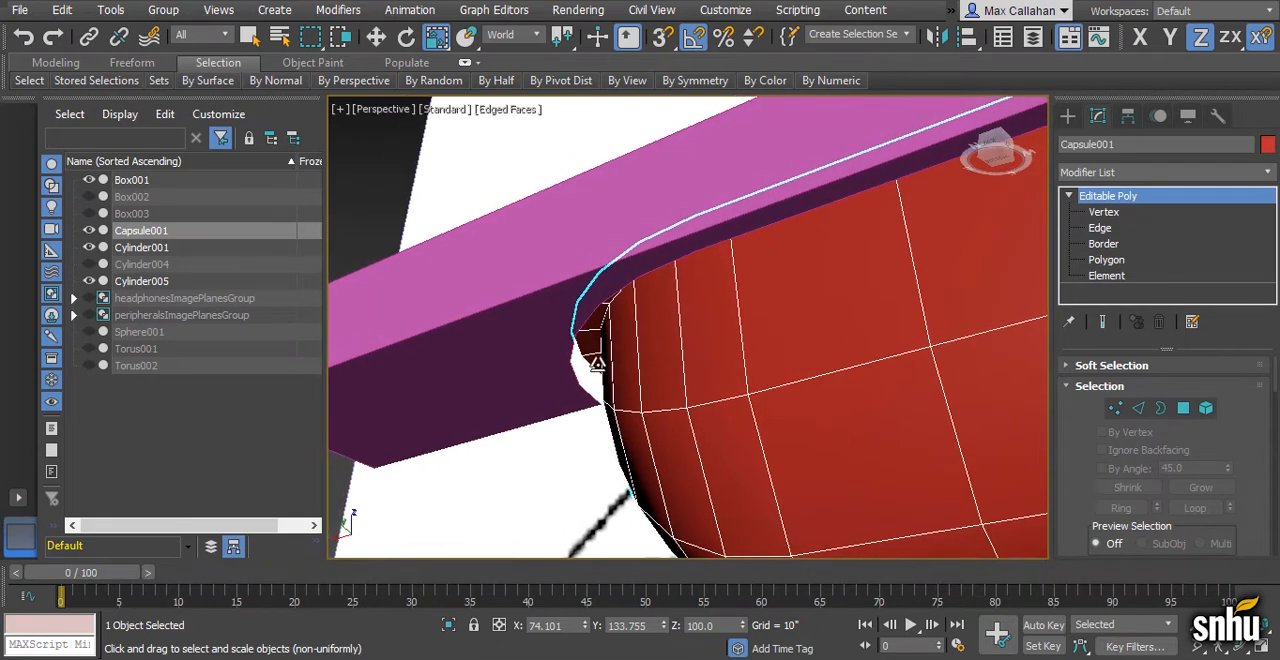
{"action": "left_click", "coordinate": [1102, 228]}
{"action": "key", "text": "alt+c"}
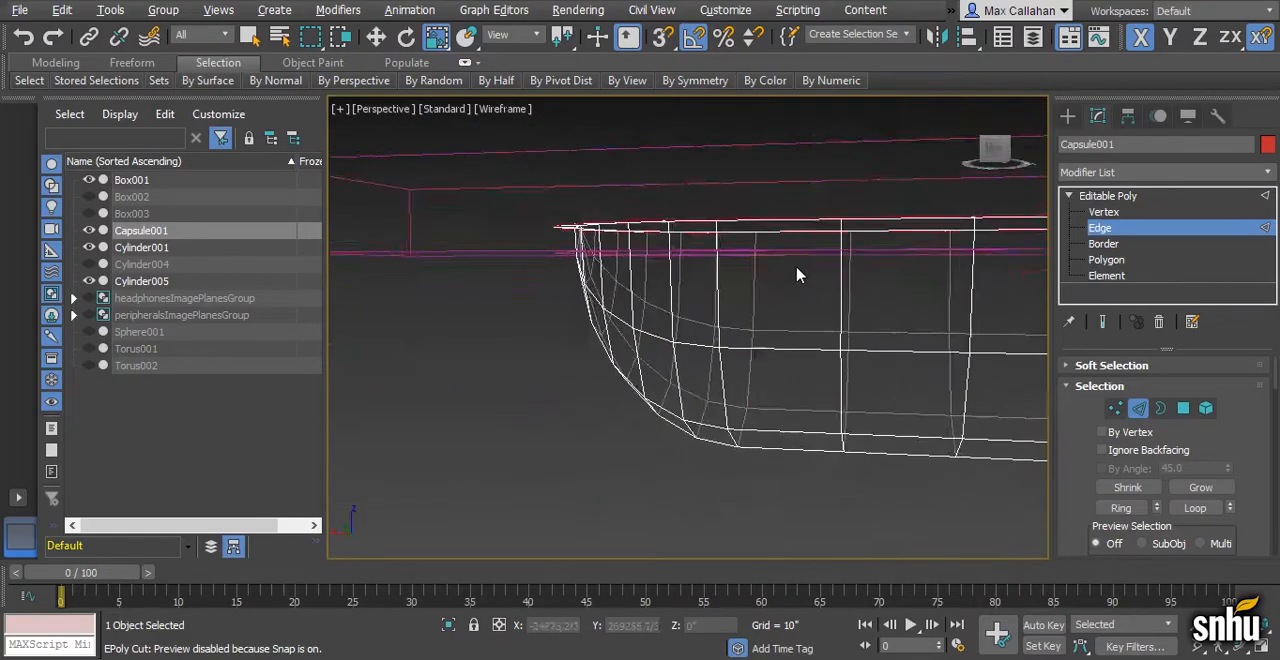
{"action": "middle_click_drag", "start_coordinate": [797, 274], "coordinate": [870, 330], "text": "alt"}
{"action": "scroll", "coordinate": [1258, 502], "scroll_direction": "down", "scroll_amount": 3}
{"action": "scroll", "coordinate": [1258, 502], "scroll_direction": "down", "scroll_amount": 2}
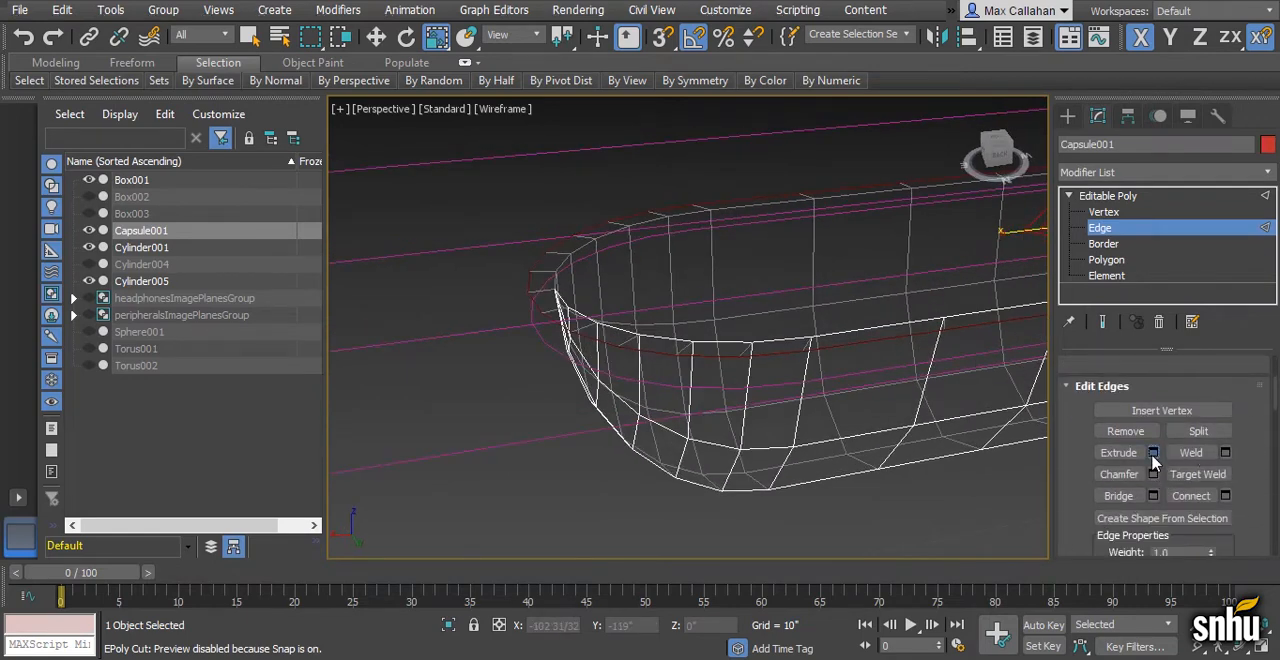
{"action": "left_click", "coordinate": [1153, 452]}
{"action": "left_click", "coordinate": [704, 394]}
- With snapping on, extend the flange's outer edge loop downward as a wall to the pink box's underside, at Z 98 26/32"
{"action": "key", "text": "w"}
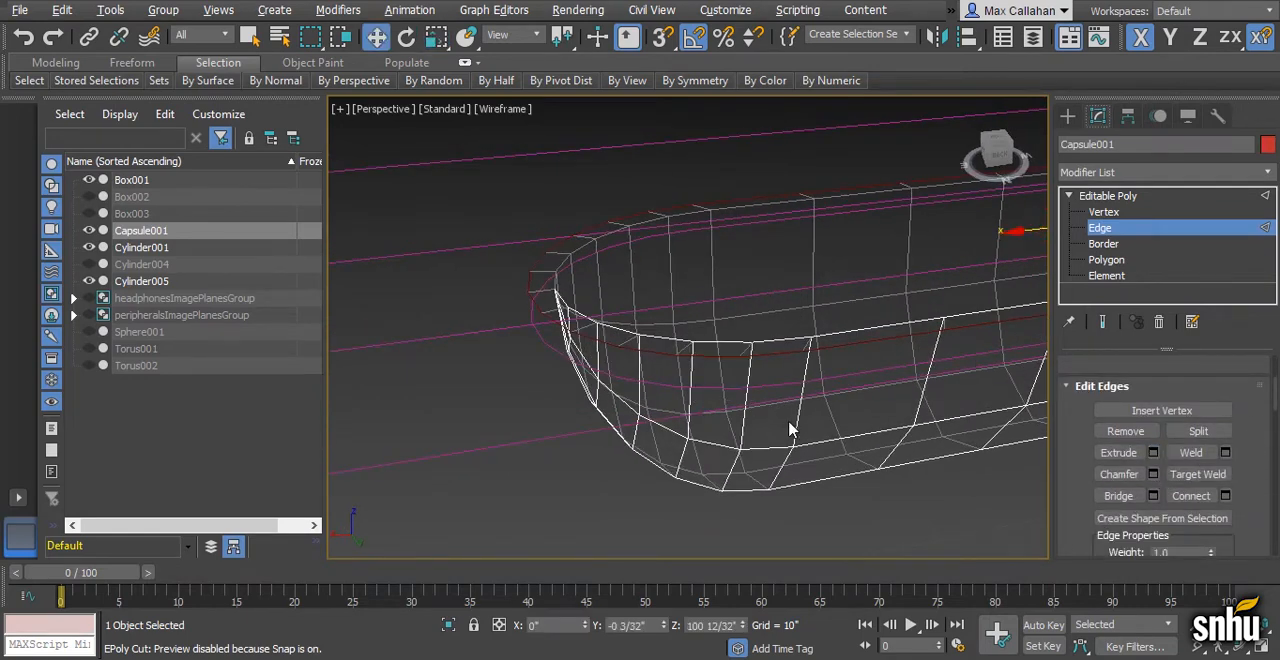
{"action": "middle_click_drag", "start_coordinate": [791, 428], "coordinate": [735, 209], "text": "alt"}
{"action": "scroll", "coordinate": [638, 211], "scroll_direction": "down", "scroll_amount": 1}
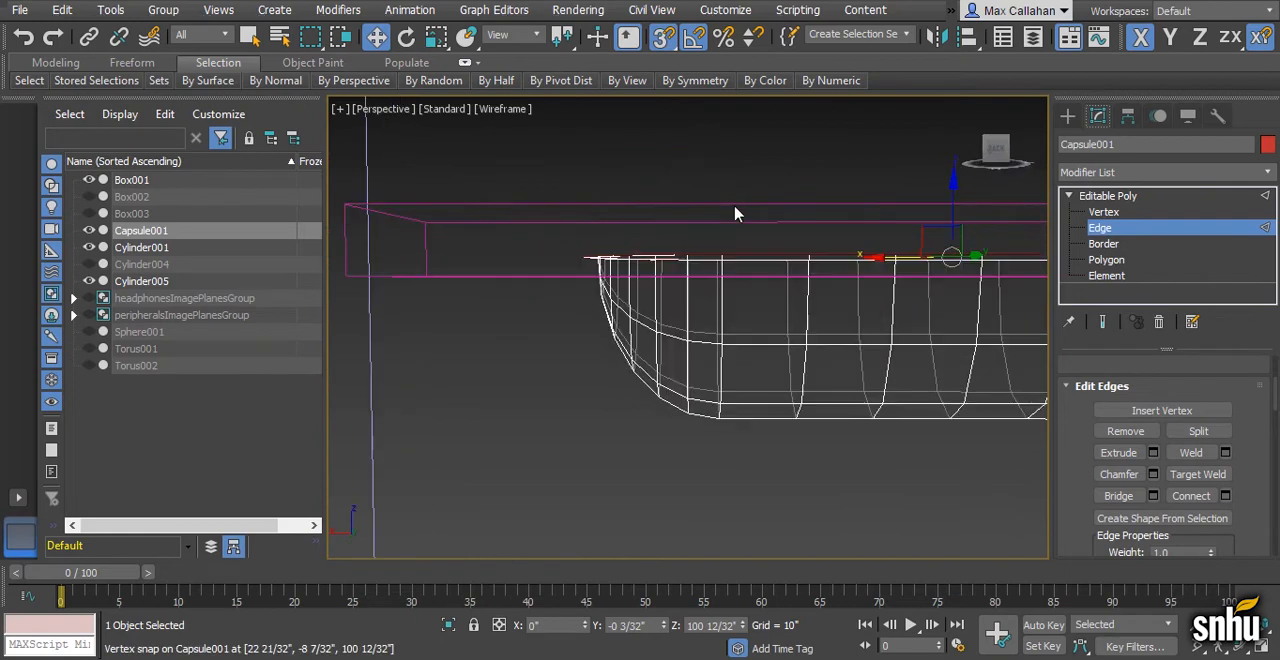
{"action": "left_click_drag", "start_coordinate": [957, 190], "coordinate": [603, 292]}
{"action": "key", "text": "F3"}
{"action": "middle_click_drag", "start_coordinate": [671, 277], "coordinate": [655, 252], "text": "alt"}
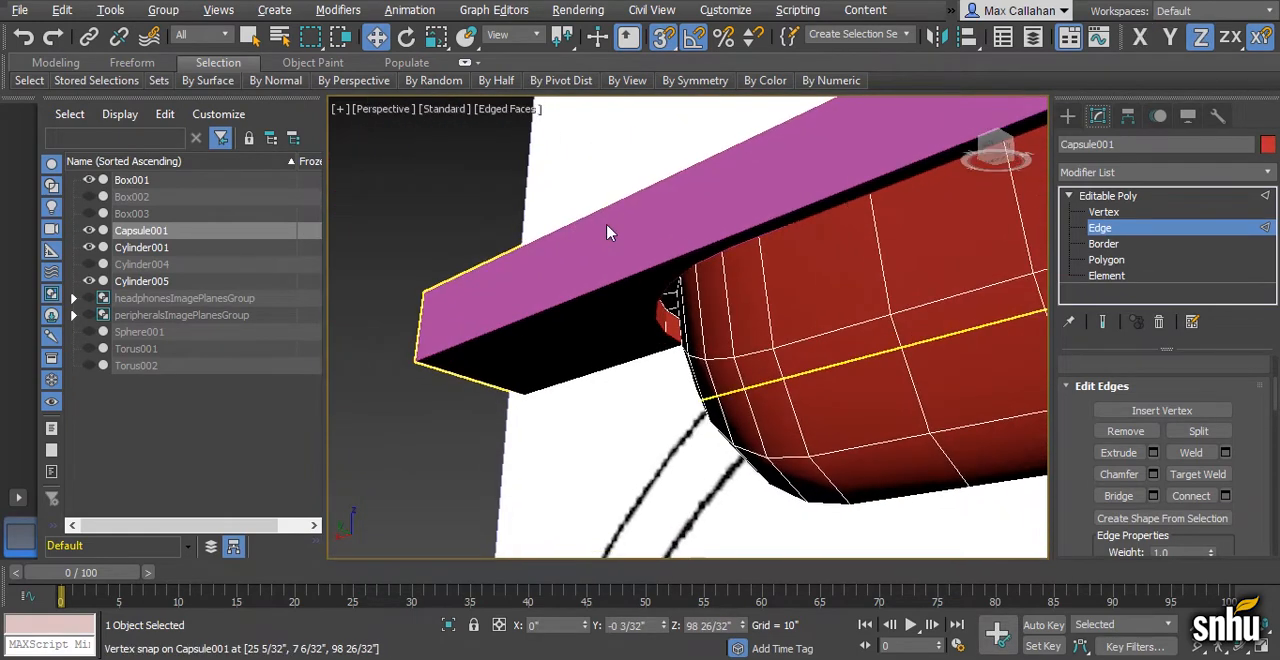
- Switch from Capsule001 to polygon editing on Box001 and select its underside face around the capsule opening
{"action": "scroll", "coordinate": [687, 281], "scroll_direction": "up", "scroll_amount": 4}
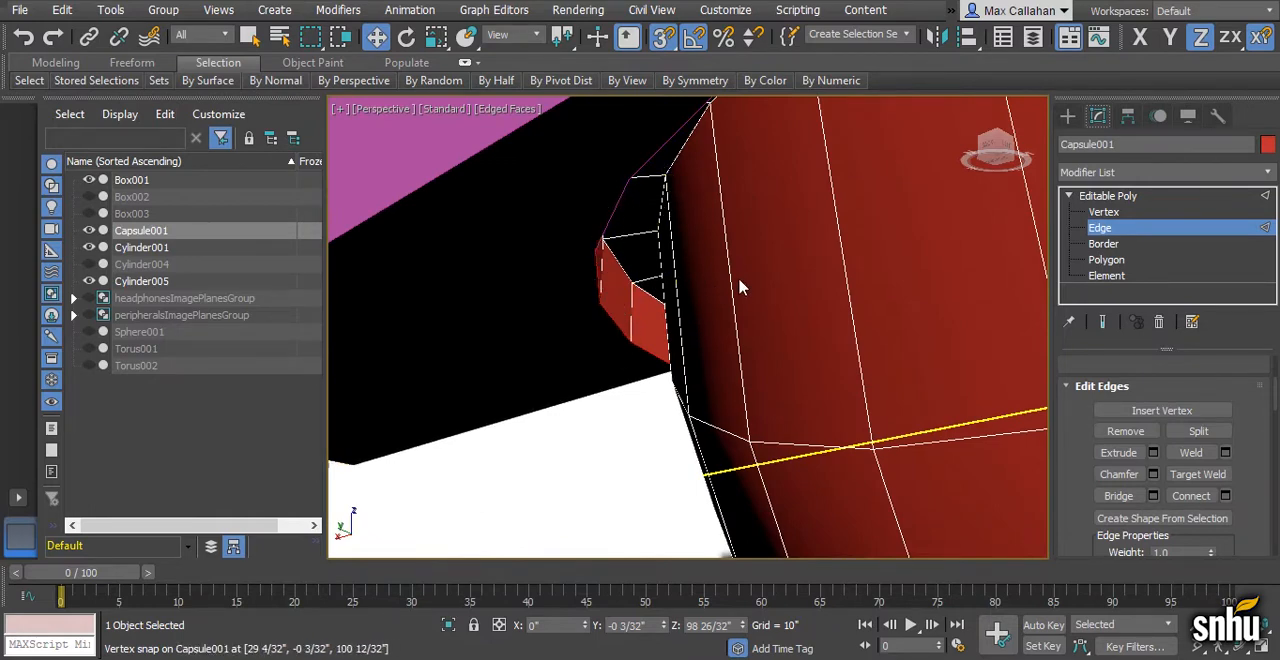
{"action": "scroll", "coordinate": [748, 305], "scroll_direction": "down", "scroll_amount": 5}
{"action": "middle_click_drag", "start_coordinate": [748, 305], "coordinate": [637, 277], "text": "alt"}
{"action": "scroll", "coordinate": [637, 278], "scroll_direction": "up", "scroll_amount": 3}
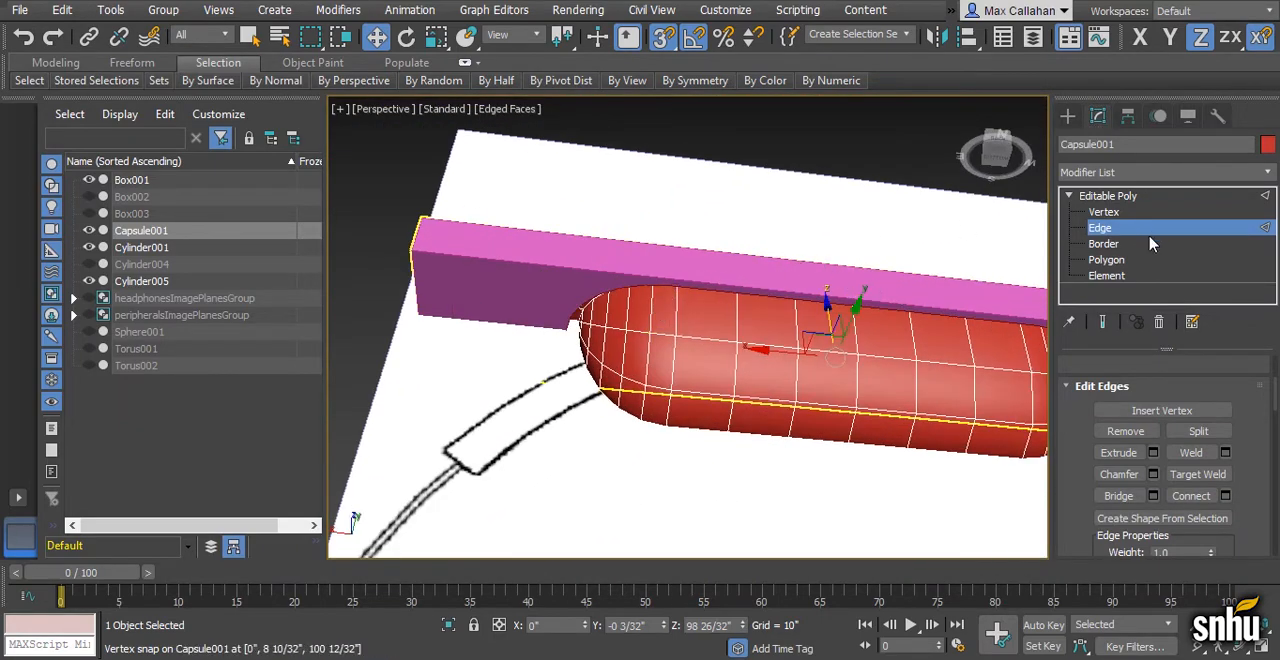
{"action": "left_click", "coordinate": [1106, 260]}
{"action": "left_click", "coordinate": [708, 254]}
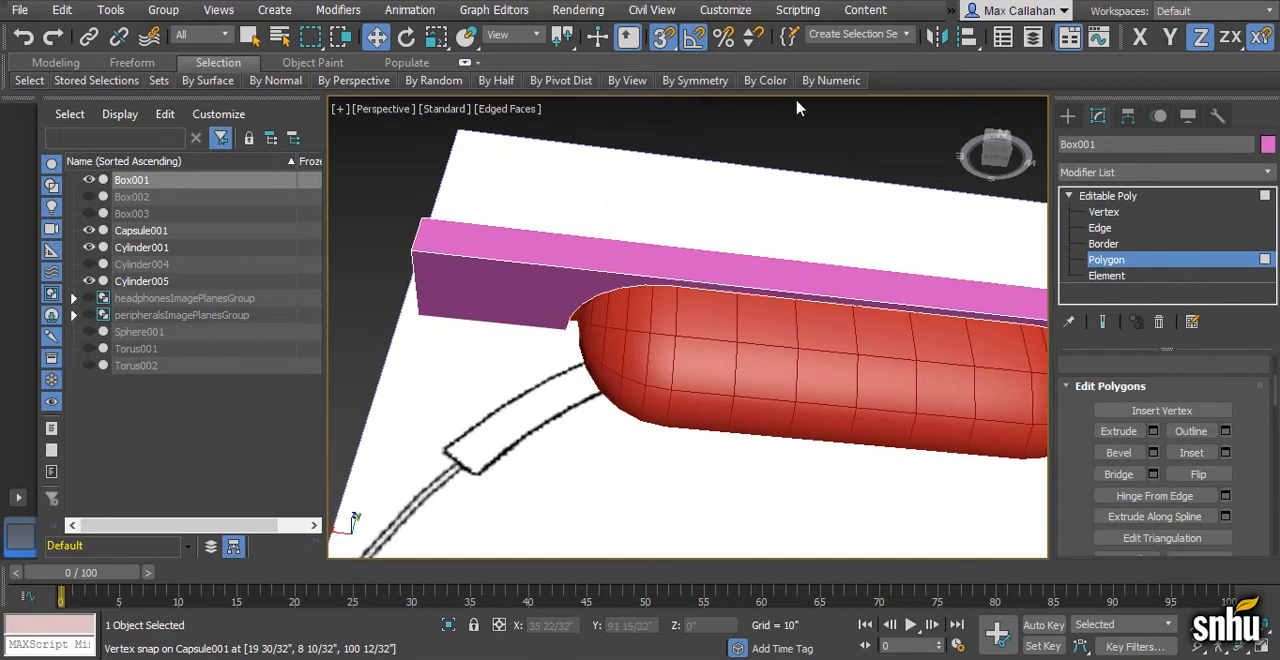
{"action": "mouse_move", "coordinate": [830, 80]}
{"action": "left_click", "coordinate": [893, 112]}
{"action": "middle_click_drag", "start_coordinate": [829, 229], "coordinate": [643, 299], "text": "alt"}
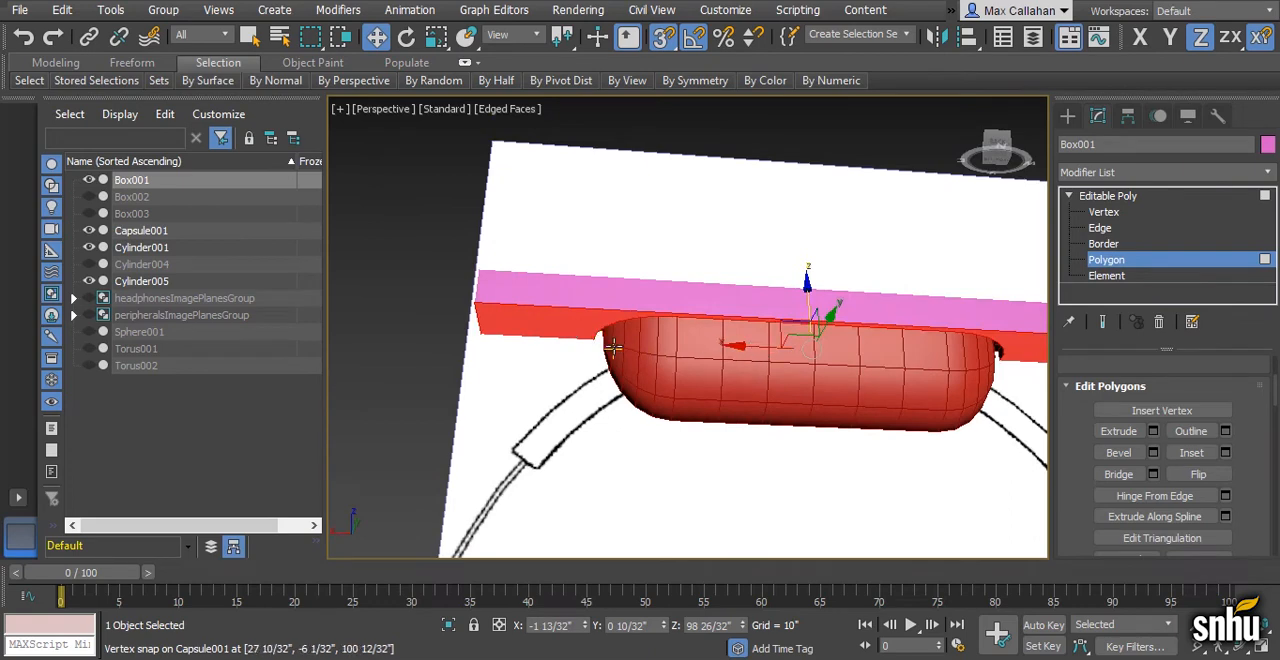
{"action": "scroll", "coordinate": [733, 347], "scroll_direction": "up", "scroll_amount": 4}
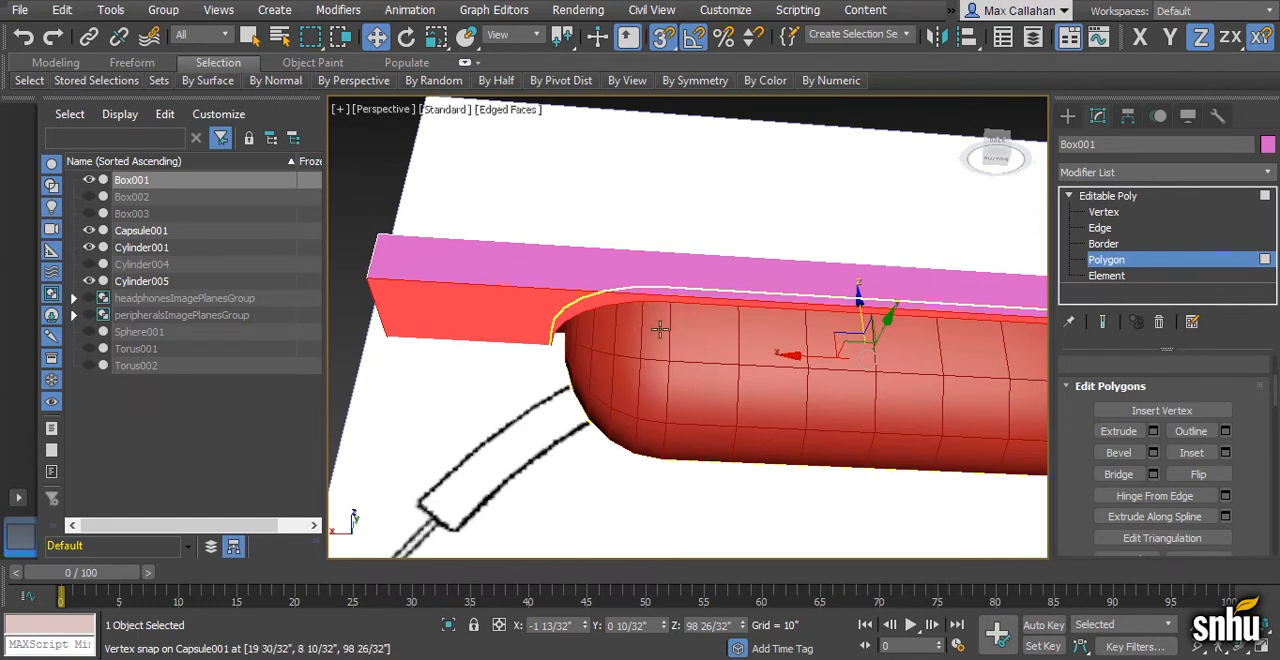
- In edge mode on Box001, enable and reset a slice plane in the Back wireframe view and rotate it to cross the band vertically
{"action": "left_click", "coordinate": [1100, 228]}
{"action": "middle_click_drag", "start_coordinate": [873, 362], "coordinate": [863, 345], "text": "alt"}
{"action": "key", "text": "alt+w"}
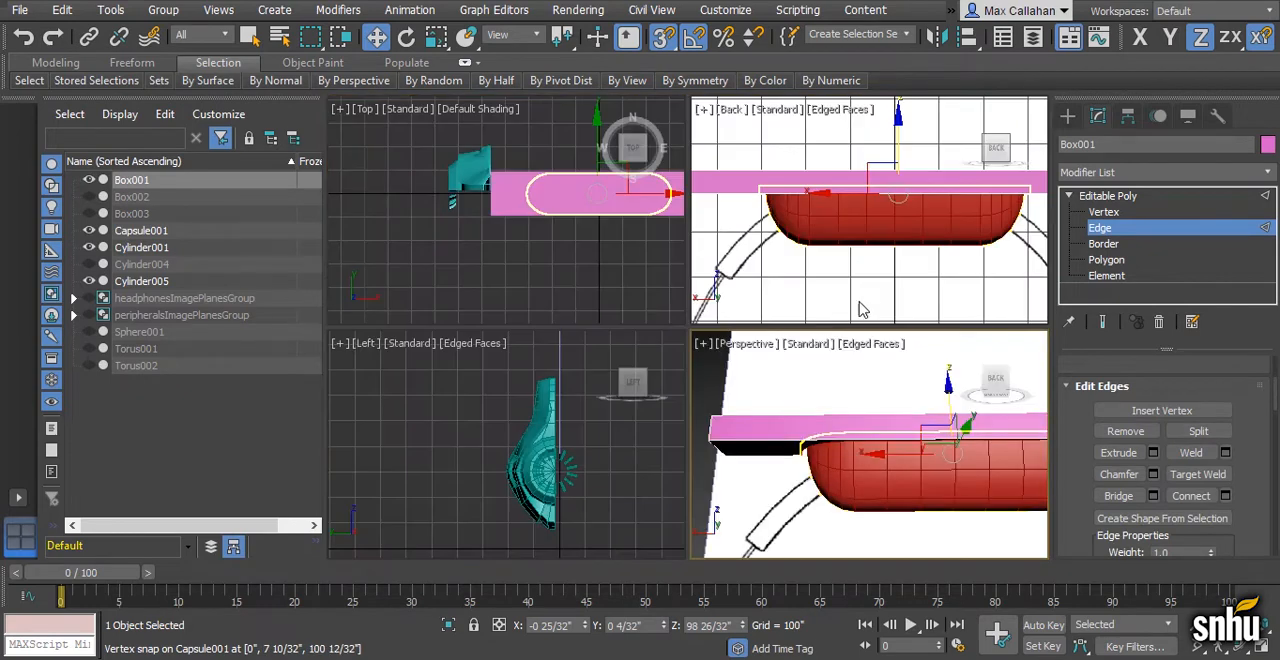
{"action": "right_click", "coordinate": [813, 301]}
{"action": "key", "text": "alt+w"}
{"action": "key", "text": "F3"}
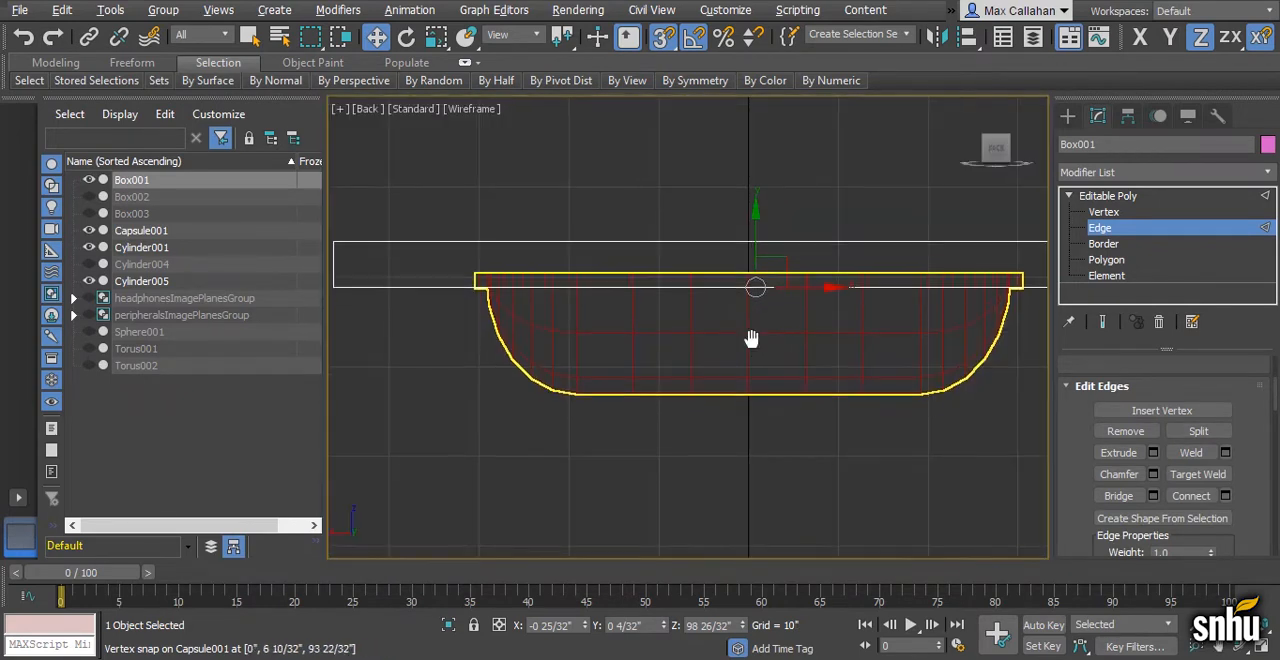
{"action": "scroll", "coordinate": [927, 311], "scroll_direction": "down", "scroll_amount": 1}
{"action": "scroll", "coordinate": [1160, 450], "scroll_direction": "down", "scroll_amount": 8}
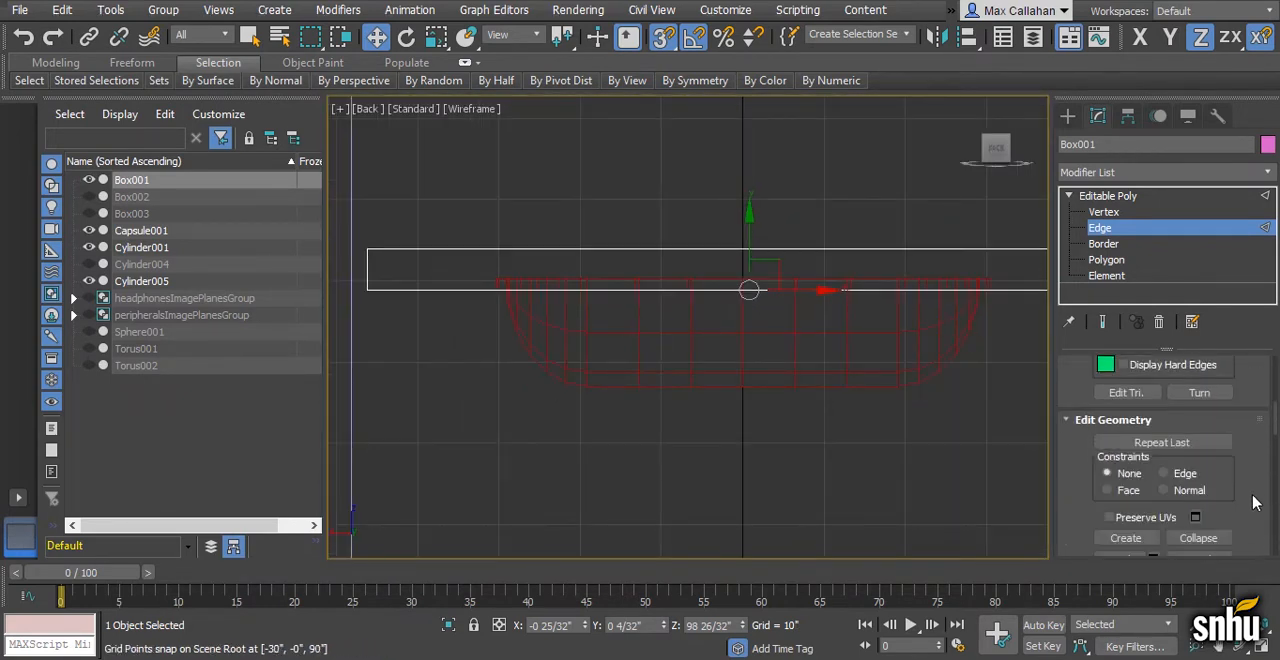
{"action": "left_click", "coordinate": [1127, 384]}
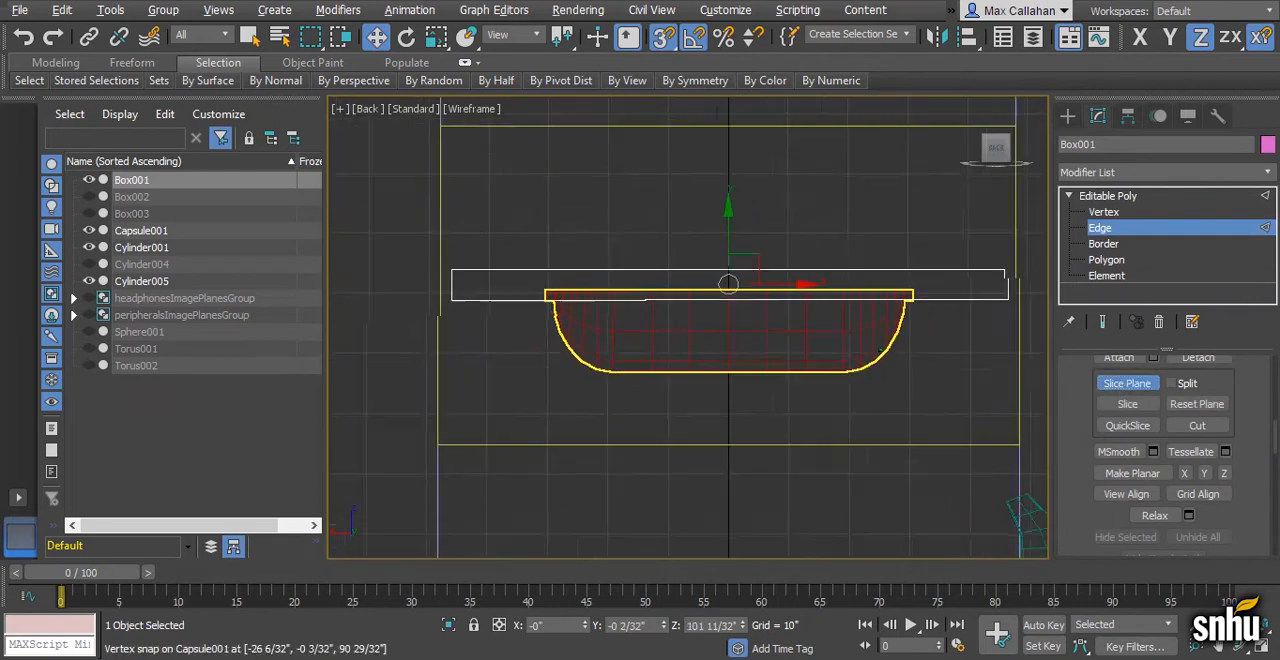
{"action": "left_click", "coordinate": [1213, 405]}
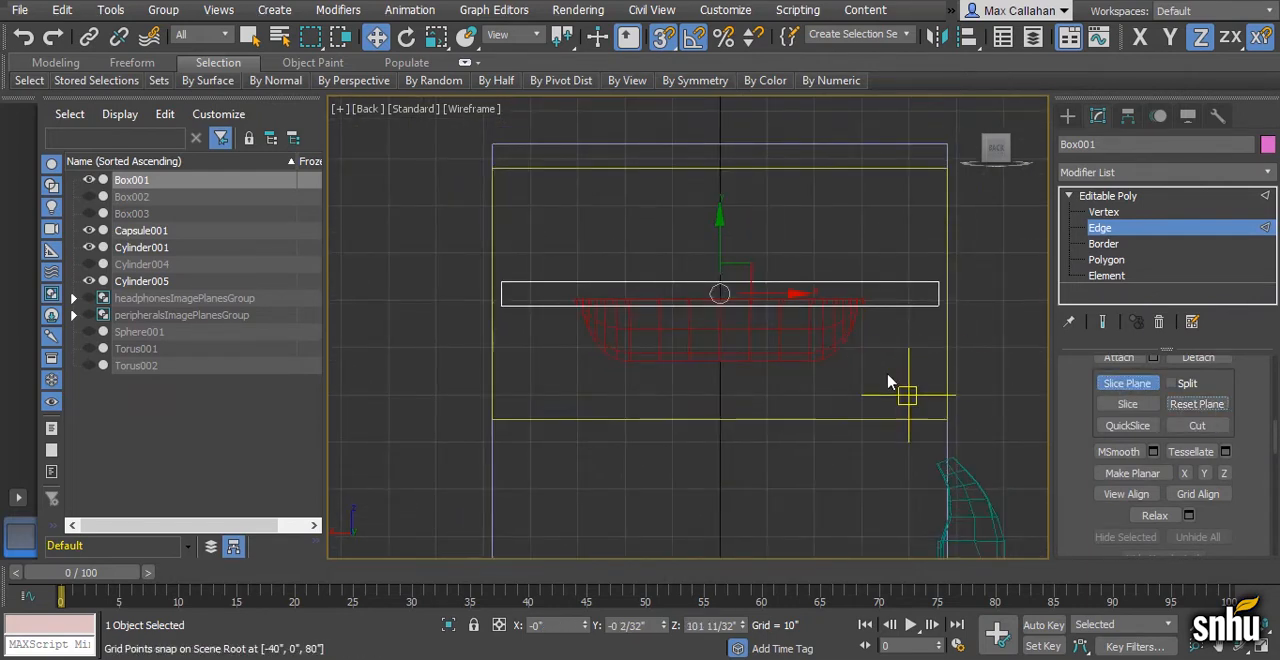
{"action": "key", "text": "e"}
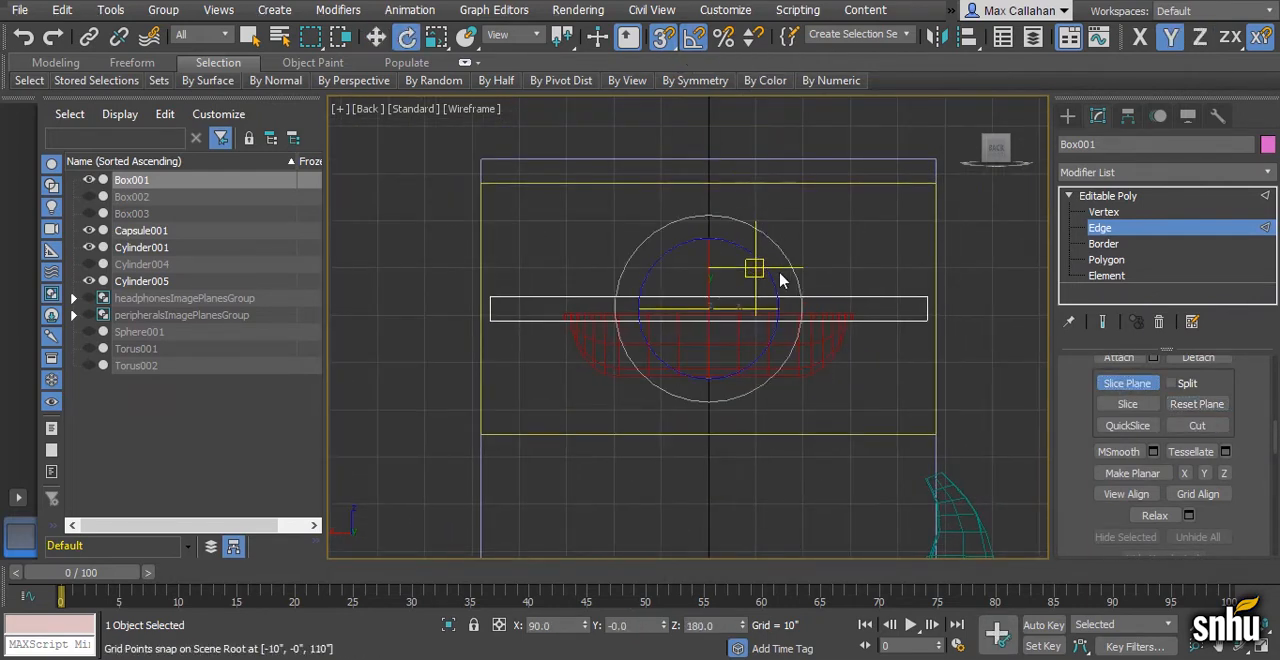
{"action": "left_click_drag", "start_coordinate": [734, 306], "coordinate": [810, 309]}
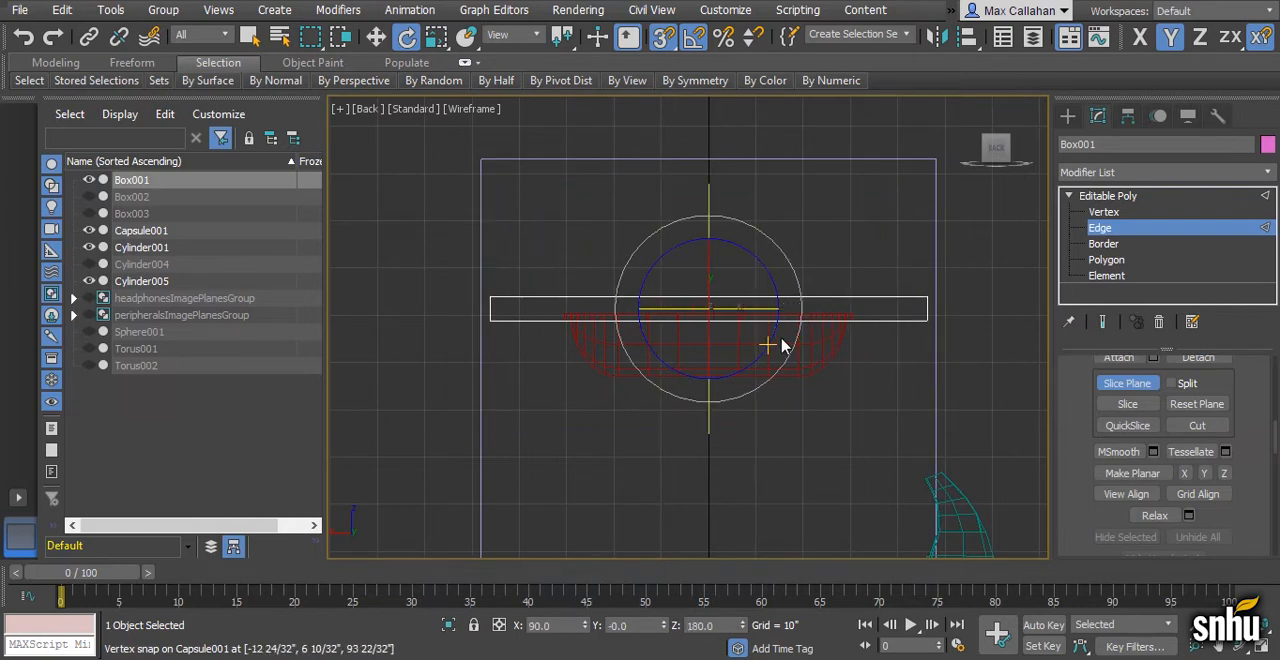
- Slice Box001 vertically at its centre and at the snapped positions X 6 20/32" and X 13 9/32"
{"action": "scroll", "coordinate": [837, 323], "scroll_direction": "up", "scroll_amount": 4}
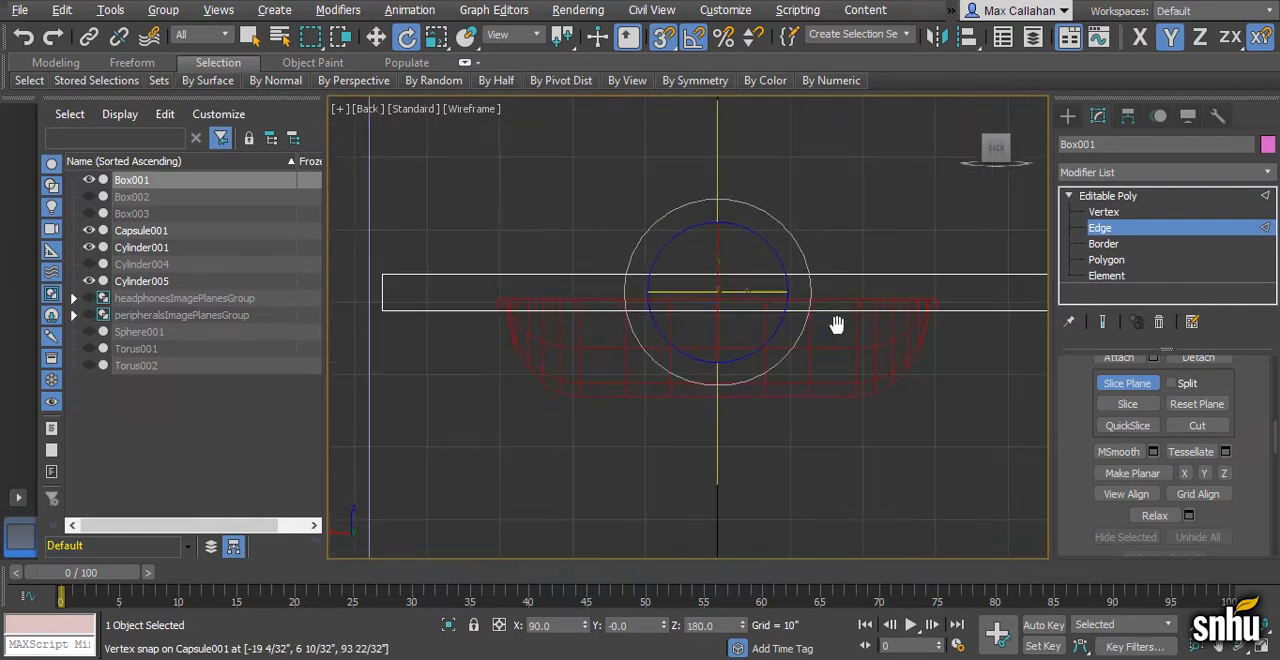
{"action": "scroll", "coordinate": [794, 349], "scroll_direction": "up", "scroll_amount": 8}
{"action": "key", "text": "w"}
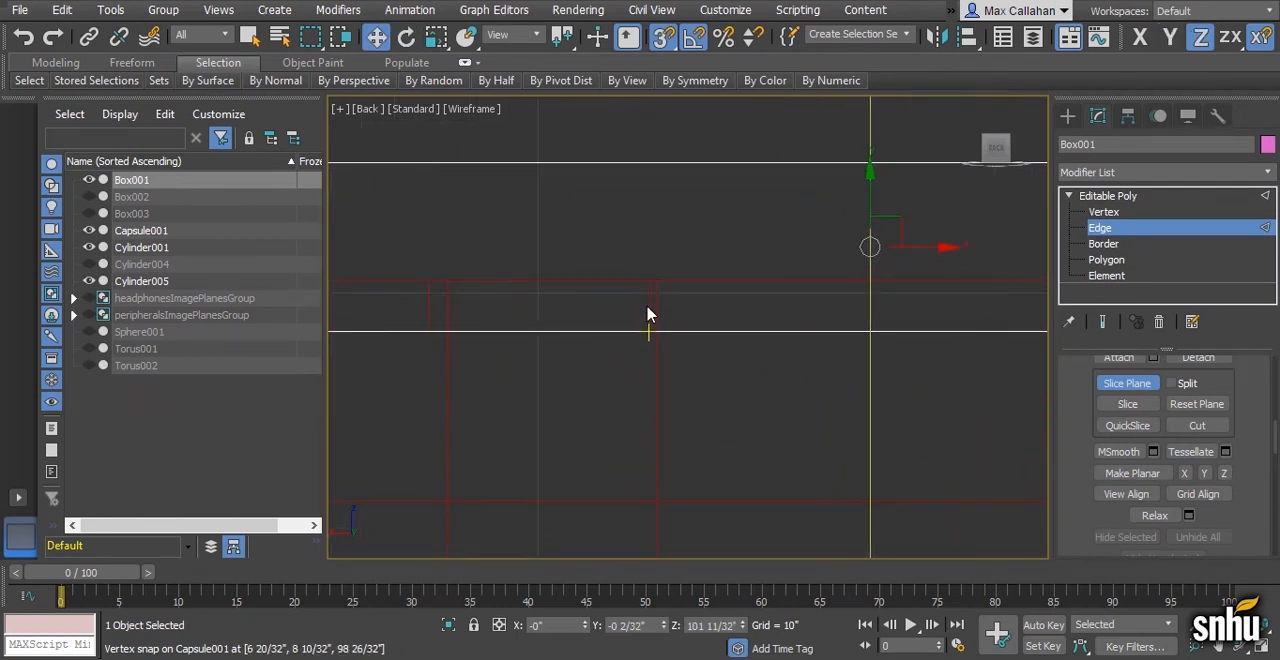
{"action": "left_click_drag", "start_coordinate": [922, 247], "coordinate": [654, 320]}
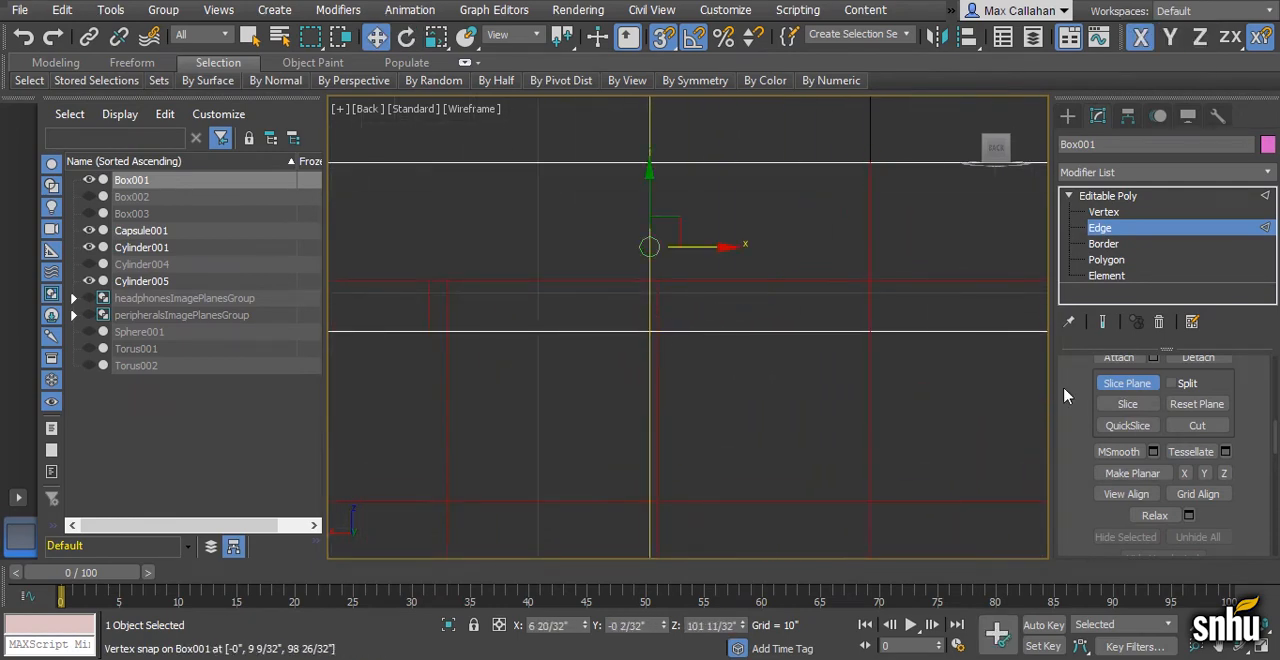
{"action": "middle_click_drag", "start_coordinate": [742, 381], "coordinate": [895, 391]}
{"action": "left_click_drag", "start_coordinate": [877, 260], "coordinate": [582, 342]}
{"action": "left_click", "coordinate": [1143, 405]}
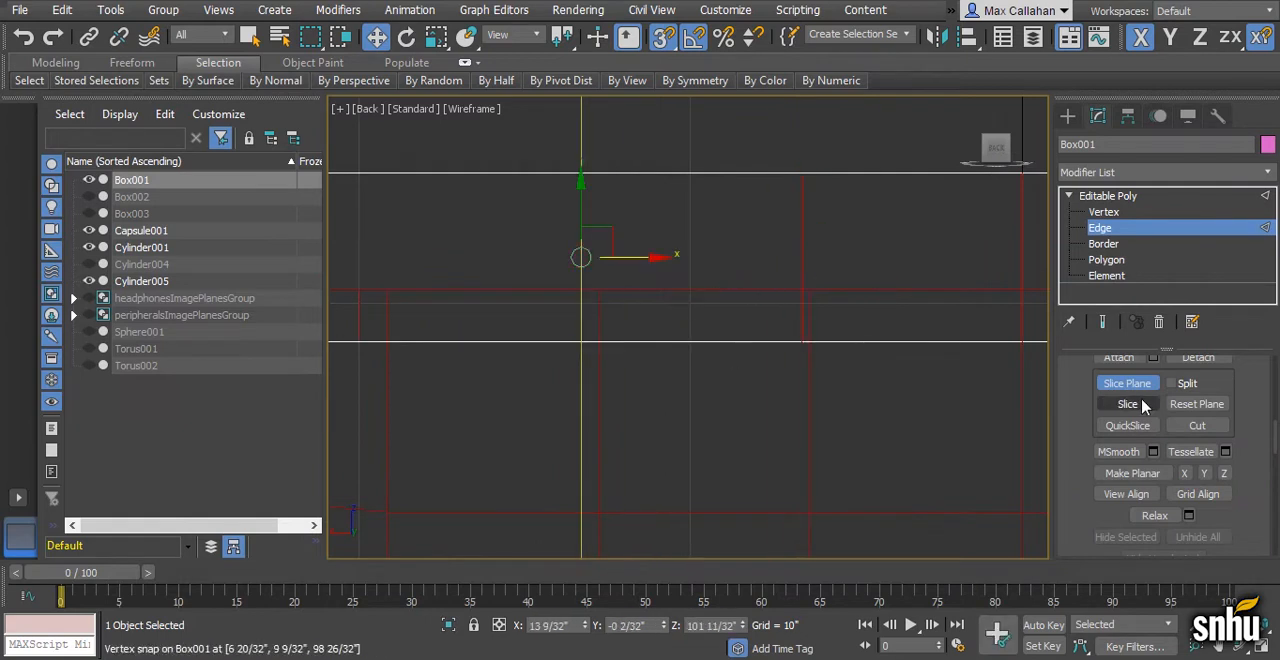
- Slice Box001 vertically at the next two opening vertices outward, the second at X 22 21/32"
{"action": "middle_click_drag", "start_coordinate": [655, 377], "coordinate": [834, 390]}
{"action": "left_click_drag", "start_coordinate": [834, 271], "coordinate": [540, 340]}
{"action": "left_click", "coordinate": [1144, 406]}
{"action": "middle_click_drag", "start_coordinate": [786, 406], "coordinate": [987, 420]}
{"action": "left_click_drag", "start_coordinate": [810, 285], "coordinate": [646, 366]}
{"action": "left_click", "coordinate": [1127, 404]}
- Slice Box001 vertically at two more vertices around the opening's rounded end, the second at X 27 10/32"
{"action": "middle_click_drag", "start_coordinate": [719, 283], "coordinate": [834, 289]}
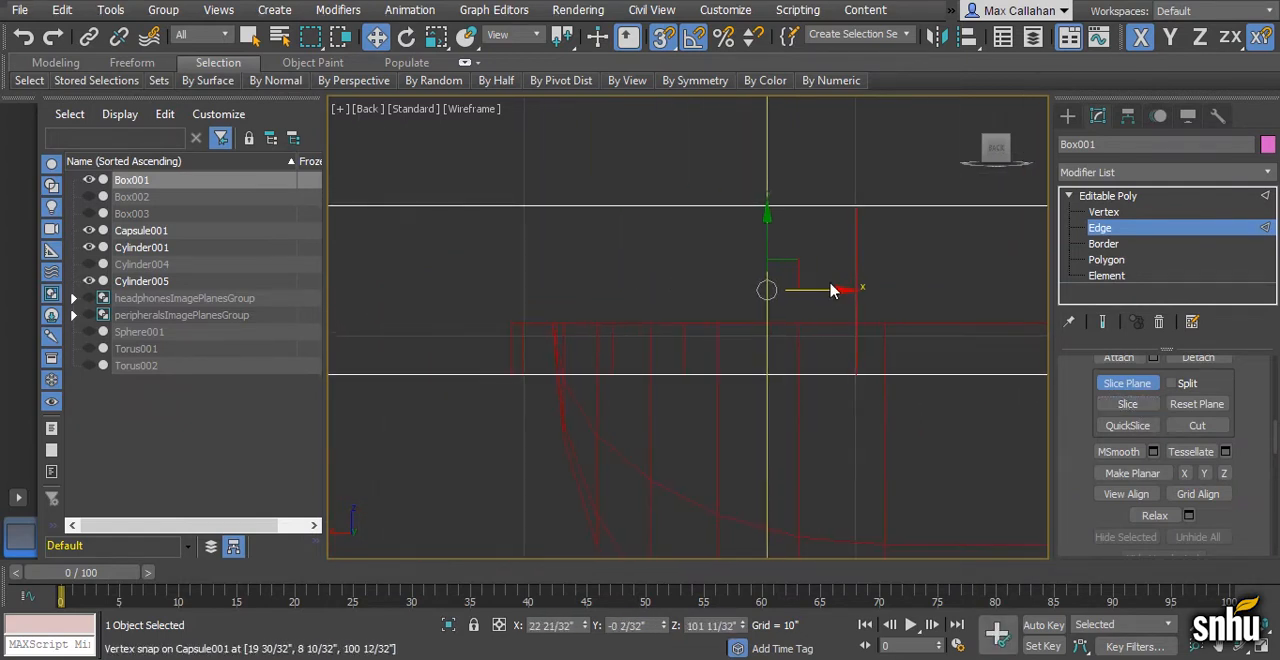
{"action": "left_click_drag", "start_coordinate": [834, 289], "coordinate": [687, 367]}
{"action": "left_click", "coordinate": [1143, 405]}
{"action": "middle_click_drag", "start_coordinate": [764, 308], "coordinate": [869, 304]}
{"action": "left_click_drag", "start_coordinate": [867, 290], "coordinate": [723, 366]}
{"action": "left_click", "coordinate": [1143, 411]}
- In the Perspective view, add a vertical slice to Box001 near the tip of the rounded end, at X 28 31/32"
{"action": "scroll", "coordinate": [891, 420], "scroll_direction": "up", "scroll_amount": 3}
{"action": "key", "text": "alt+w"}
{"action": "middle_click", "coordinate": [874, 360]}
{"action": "key", "text": "alt+w"}
{"action": "middle_click_drag", "start_coordinate": [874, 360], "coordinate": [803, 350], "text": "alt"}
{"action": "scroll", "coordinate": [824, 372], "scroll_direction": "up", "scroll_amount": 5}
{"action": "scroll", "coordinate": [802, 350], "scroll_direction": "down", "scroll_amount": 2}
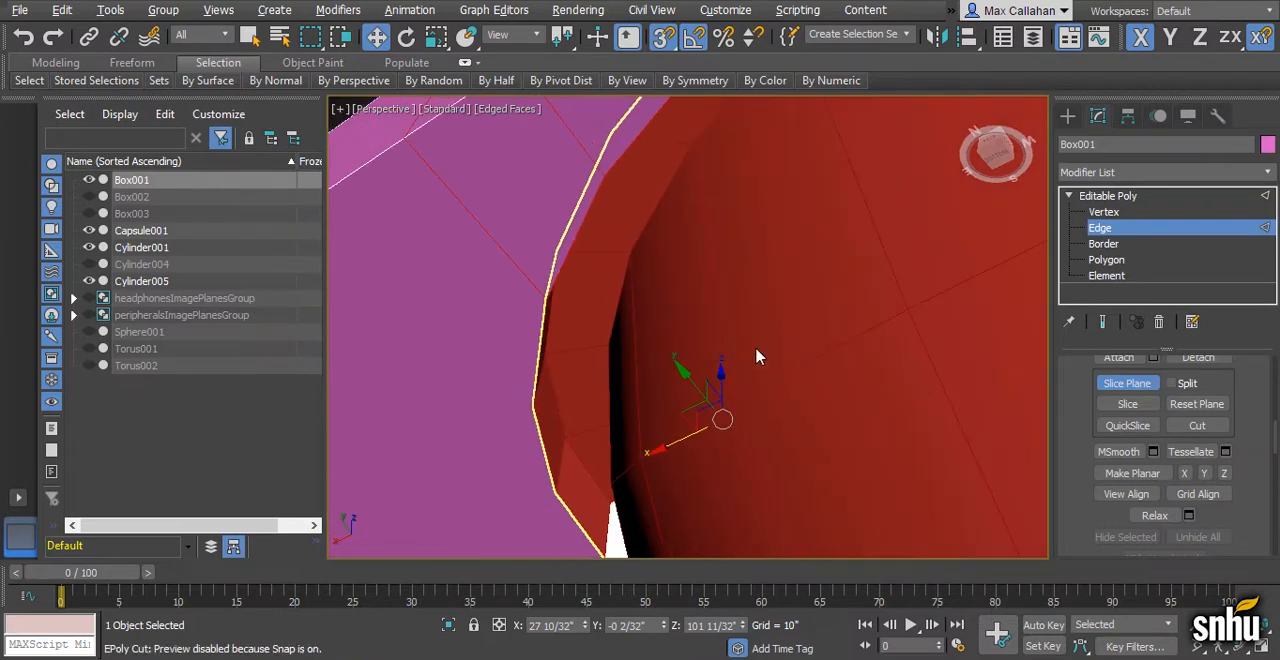
{"action": "left_click_drag", "start_coordinate": [660, 456], "coordinate": [526, 403]}
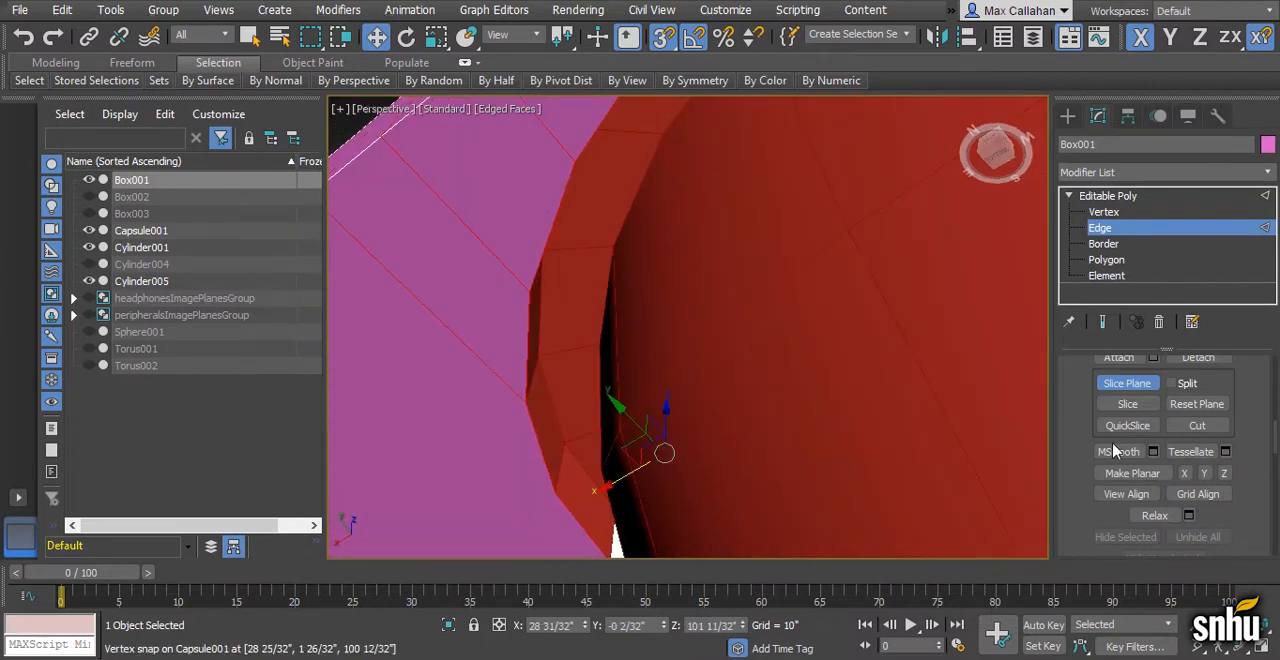
{"action": "scroll", "coordinate": [786, 441], "scroll_direction": "down", "scroll_amount": 3}
{"action": "middle_click_drag", "start_coordinate": [786, 441], "coordinate": [808, 364], "text": "alt"}
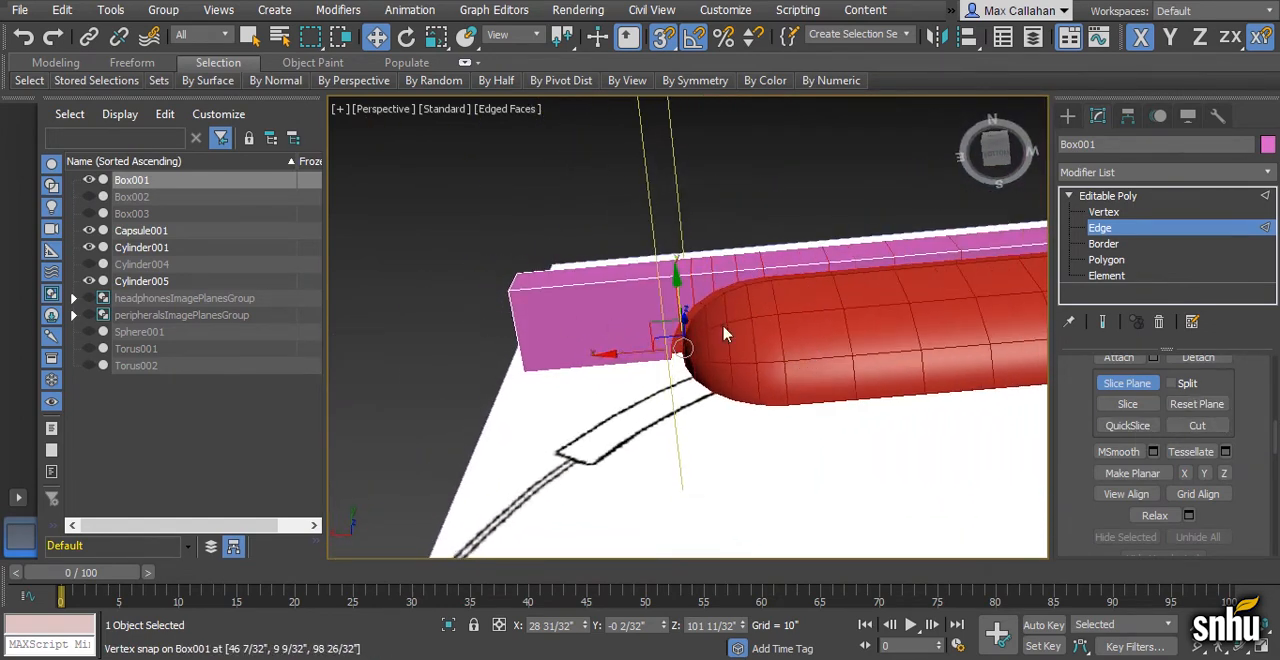
- Reset the slice plane and slice Box001 lengthwise along its centre
{"action": "middle_click_drag", "start_coordinate": [960, 420], "coordinate": [798, 416], "text": "alt"}
{"action": "left_click", "coordinate": [1134, 408]}
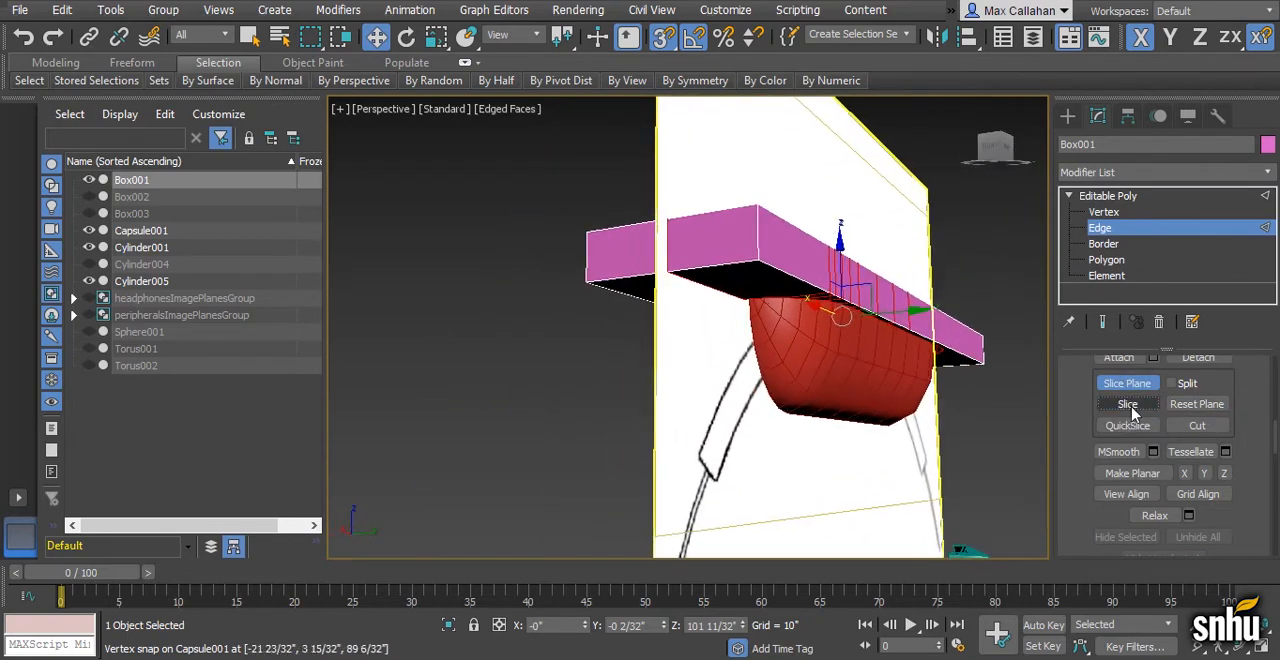
{"action": "scroll", "coordinate": [900, 340], "scroll_direction": "up", "scroll_amount": 5}
- Slice Box001 lengthwise at the rounded end's vertices, at Y 2 2/32" and Y 4 3/32", and turn off the slice plane
{"action": "middle_click_drag", "start_coordinate": [960, 345], "coordinate": [976, 205], "text": "alt"}
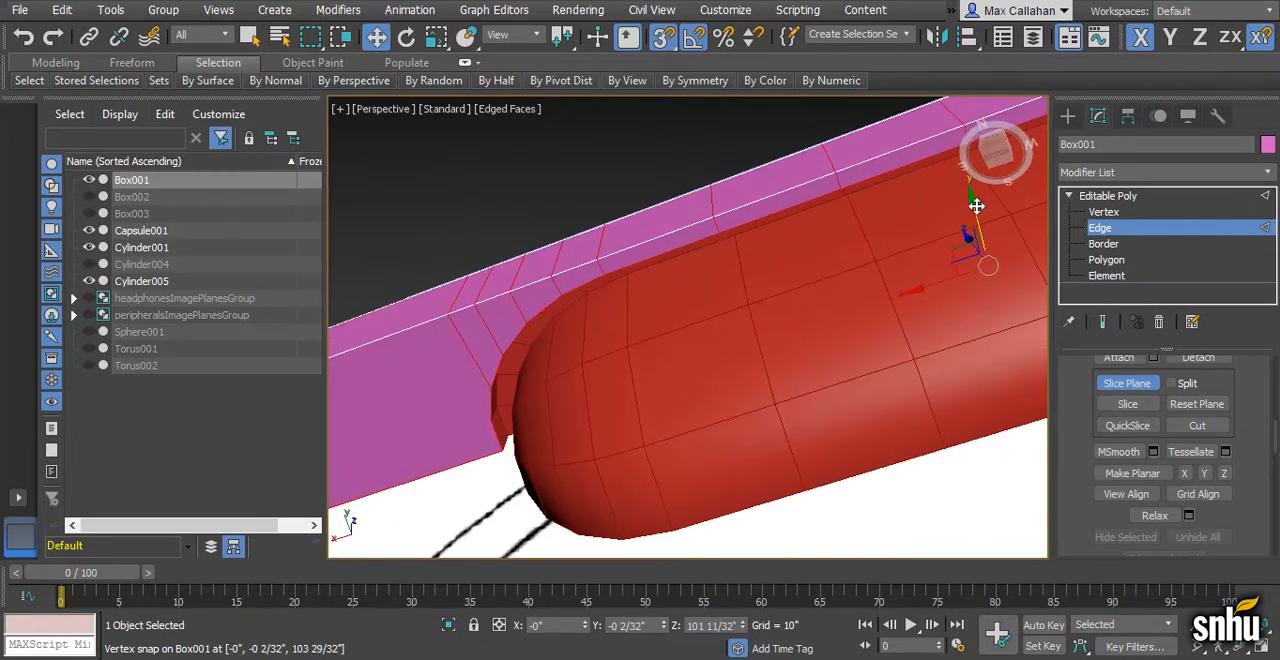
{"action": "left_click_drag", "start_coordinate": [976, 210], "coordinate": [492, 428]}
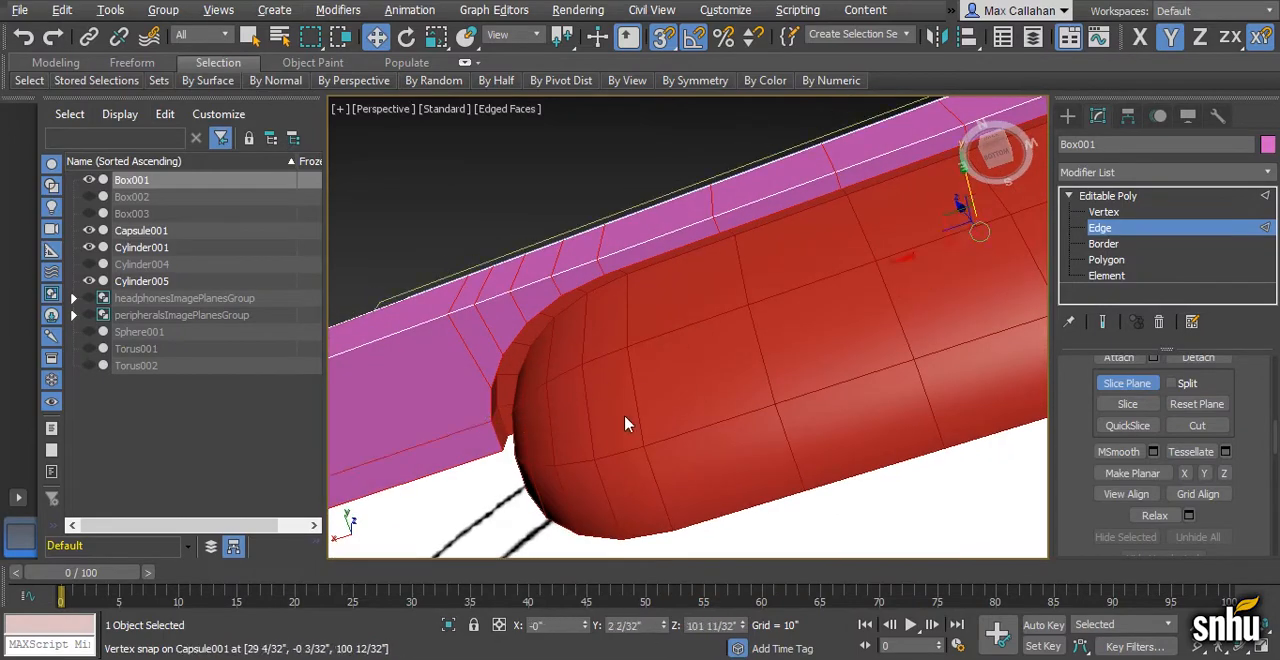
{"action": "middle_click_drag", "start_coordinate": [629, 423], "coordinate": [648, 363]}
{"action": "middle_click_drag", "start_coordinate": [850, 405], "coordinate": [612, 346], "text": "alt"}
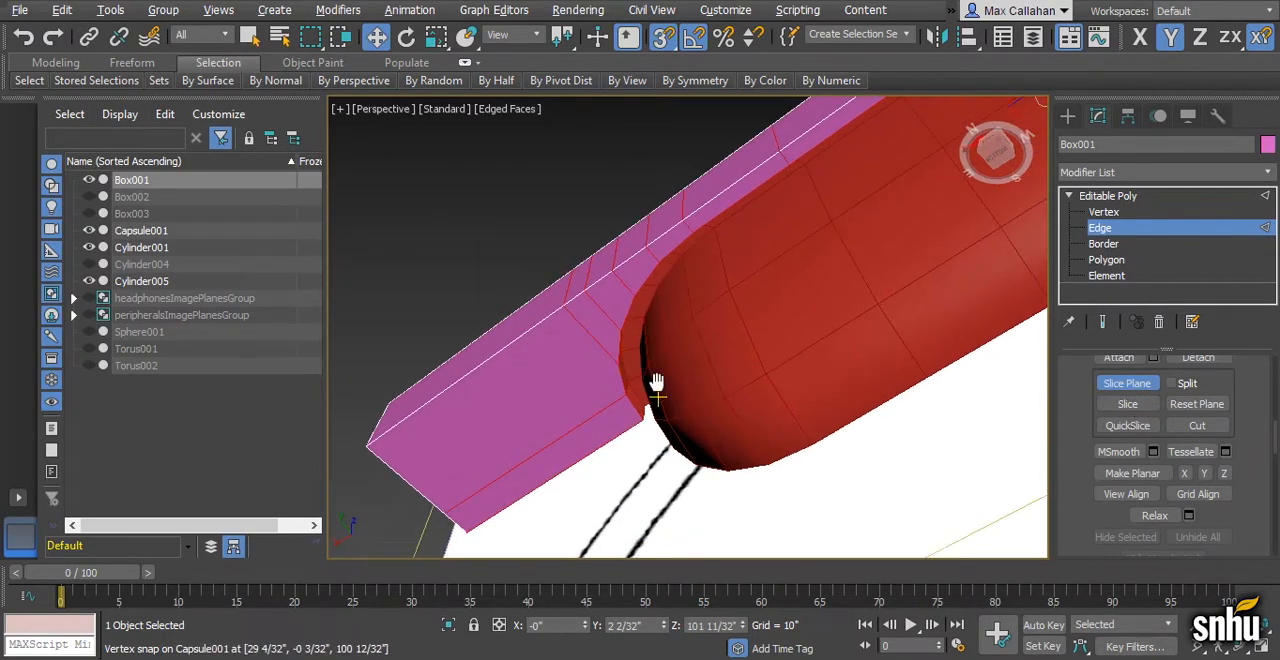
{"action": "middle_click_drag", "start_coordinate": [655, 386], "coordinate": [662, 428], "text": "alt"}
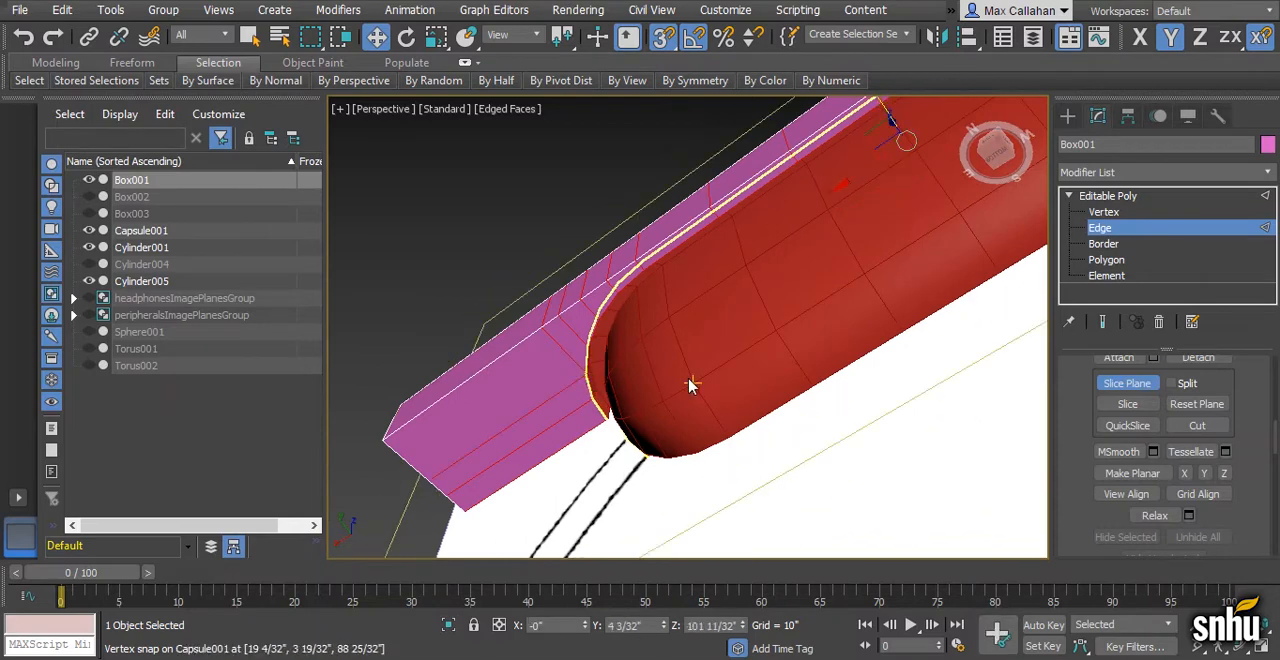
{"action": "scroll", "coordinate": [691, 380], "scroll_direction": "up", "scroll_amount": 5}
{"action": "left_click", "coordinate": [1131, 406]}
{"action": "middle_click_drag", "start_coordinate": [630, 385], "coordinate": [546, 431], "text": "alt"}
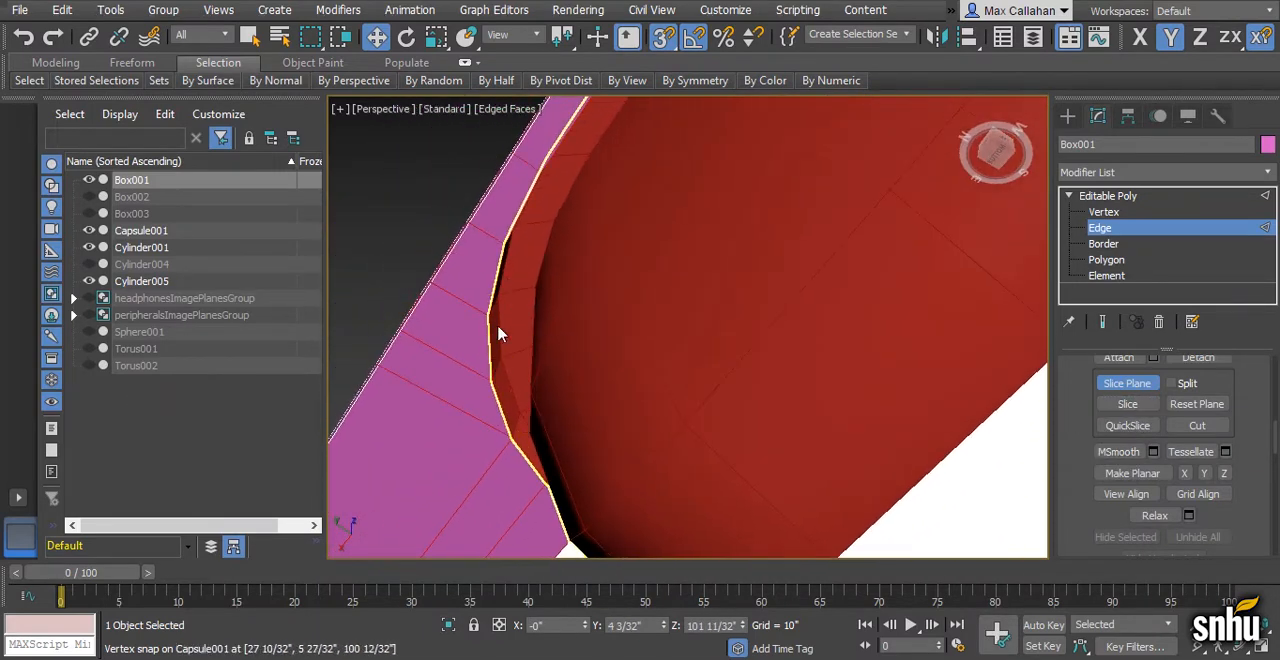
{"action": "left_click", "coordinate": [1149, 390]}
{"action": "scroll", "coordinate": [690, 330], "scroll_direction": "down", "scroll_amount": 4}
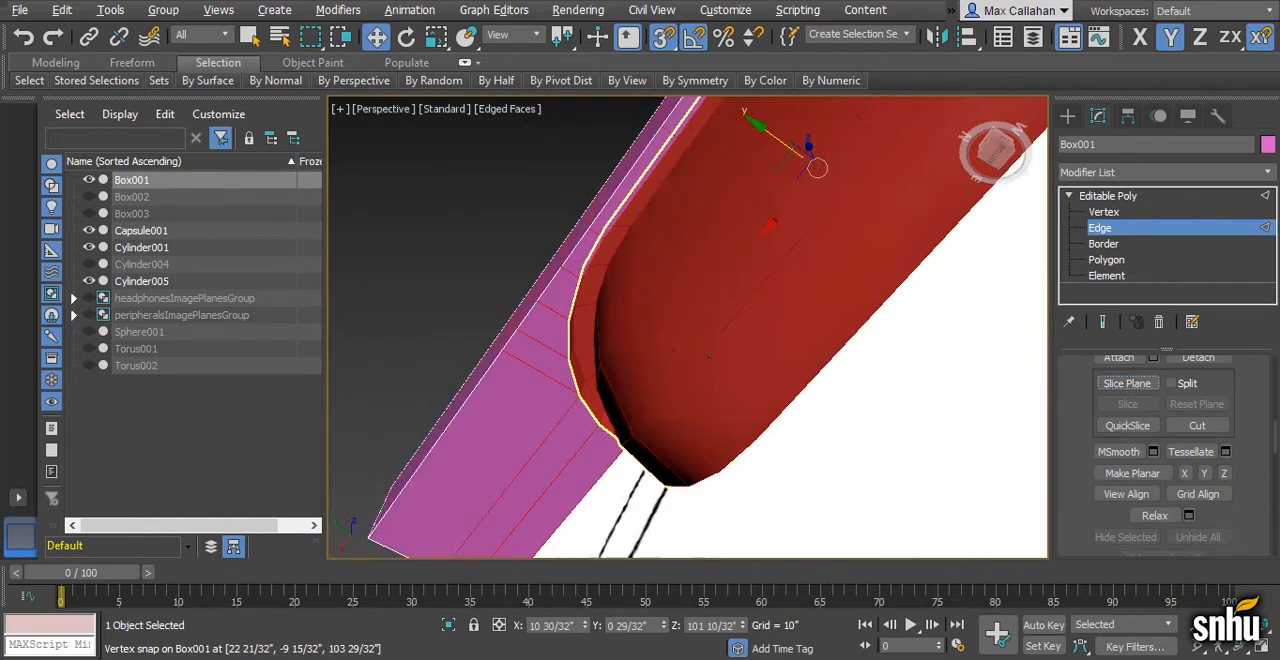
{"action": "middle_click_drag", "start_coordinate": [770, 360], "coordinate": [709, 423], "text": "alt"}
{"action": "scroll", "coordinate": [709, 423], "scroll_direction": "down", "scroll_amount": 2}
{"action": "middle_click_drag", "start_coordinate": [636, 402], "coordinate": [595, 395]}
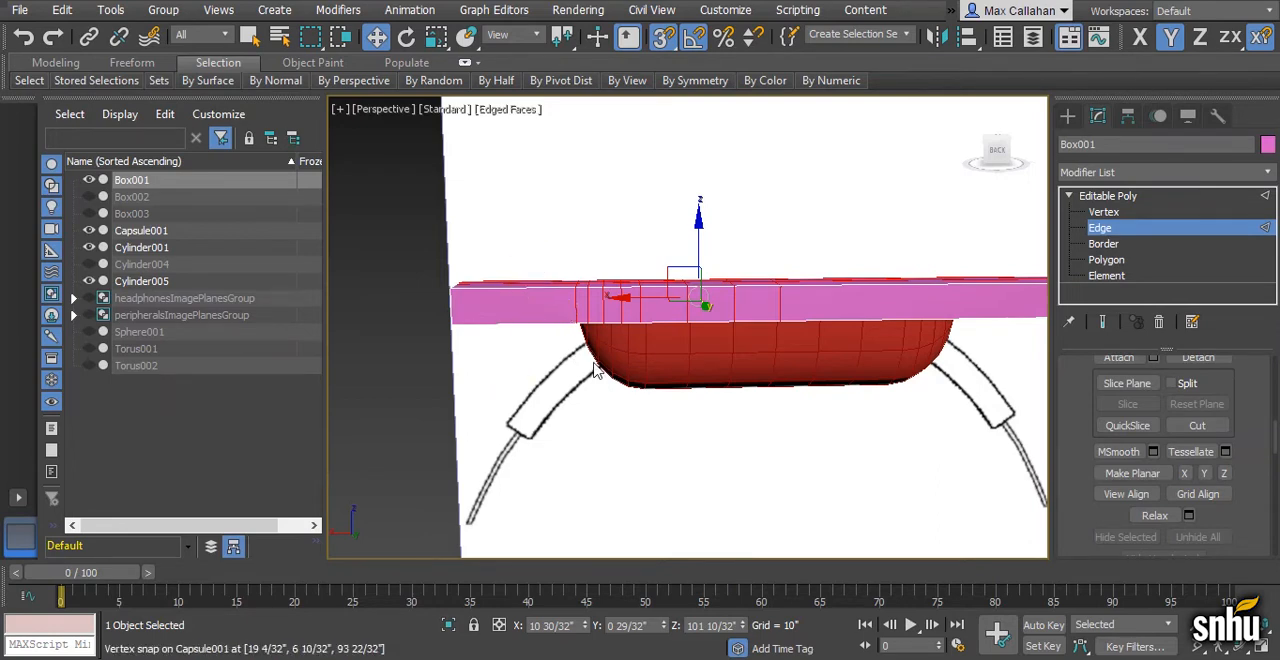
{"action": "middle_click_drag", "start_coordinate": [563, 366], "coordinate": [574, 379], "text": "alt"}
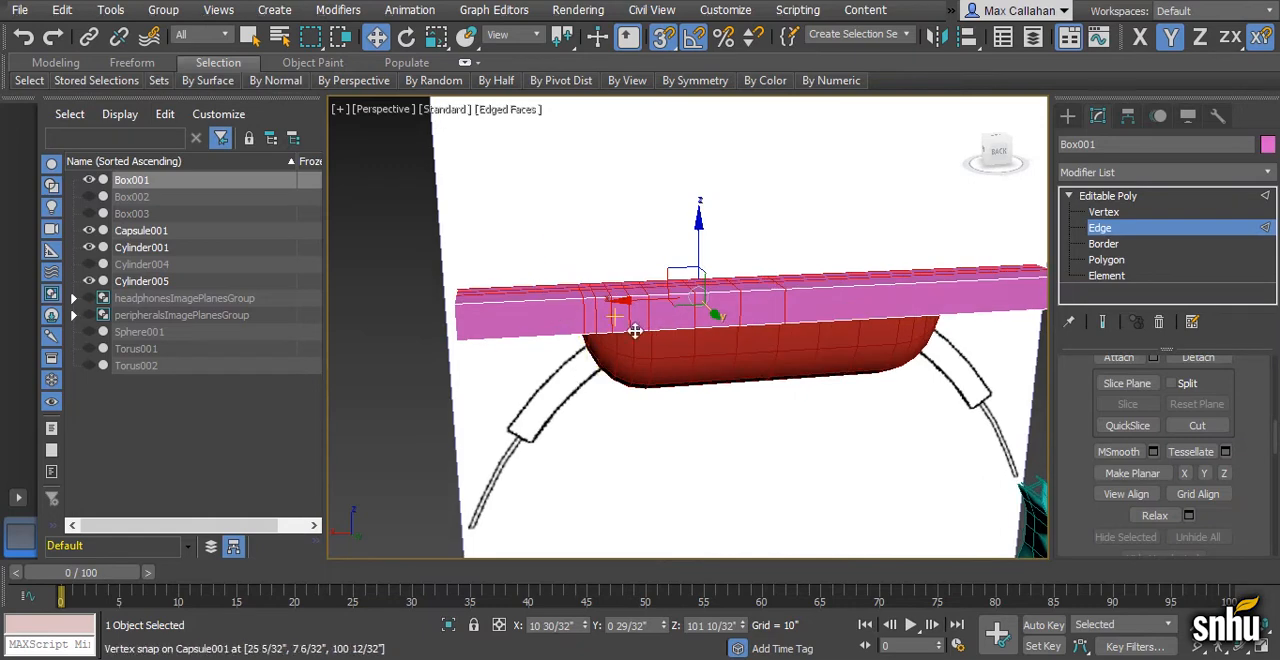
- Subdivide Box001's section between the rounded opening and its end by connecting the lengthwise edges, first once and again on the outer part
{"action": "scroll", "coordinate": [574, 257], "scroll_direction": "down", "scroll_amount": 1}
{"action": "left_click_drag", "start_coordinate": [572, 256], "coordinate": [548, 370]}
{"action": "scroll", "coordinate": [1266, 431], "scroll_direction": "up", "scroll_amount": 3}
{"action": "left_click_drag", "start_coordinate": [1266, 433], "coordinate": [1260, 581]}
{"action": "left_click", "coordinate": [1201, 495]}
{"action": "left_click_drag", "start_coordinate": [562, 248], "coordinate": [566, 386]}
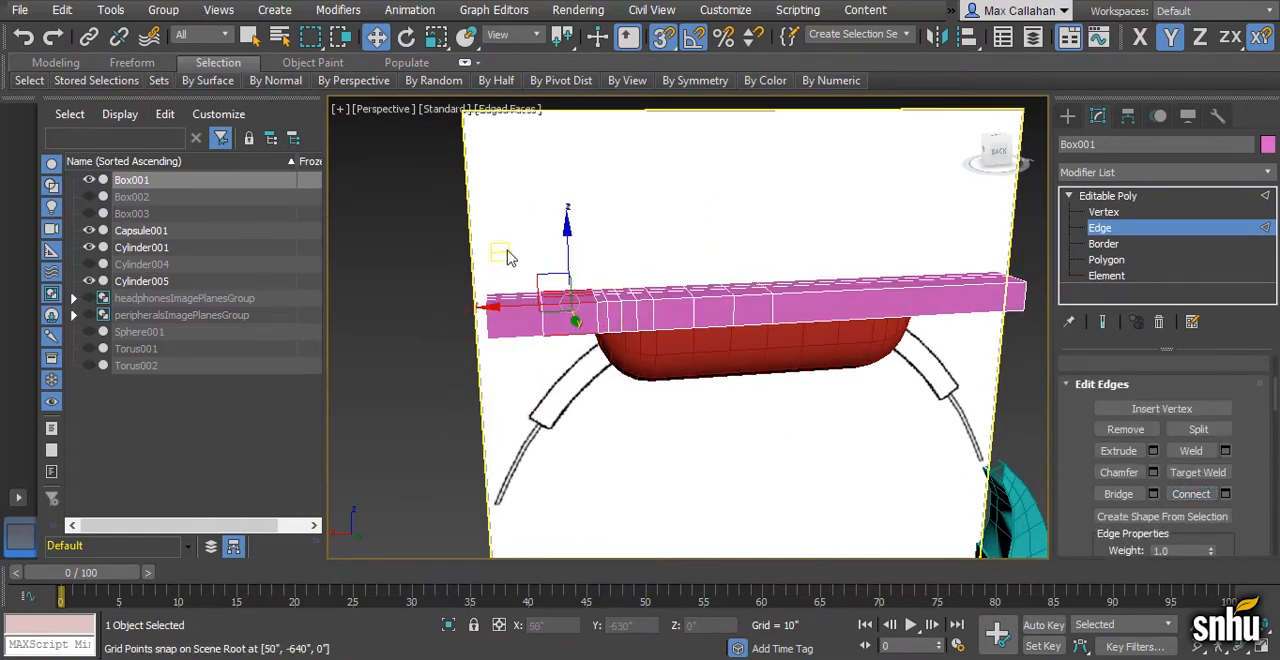
{"action": "left_click_drag", "start_coordinate": [509, 327], "coordinate": [514, 367]}
{"action": "left_click", "coordinate": [1197, 493]}
{"action": "middle_click_drag", "start_coordinate": [837, 442], "coordinate": [714, 391], "text": "alt"}
- Delete all of Box001's polygons on the negative X side of the centre line
{"action": "key", "text": "4"}
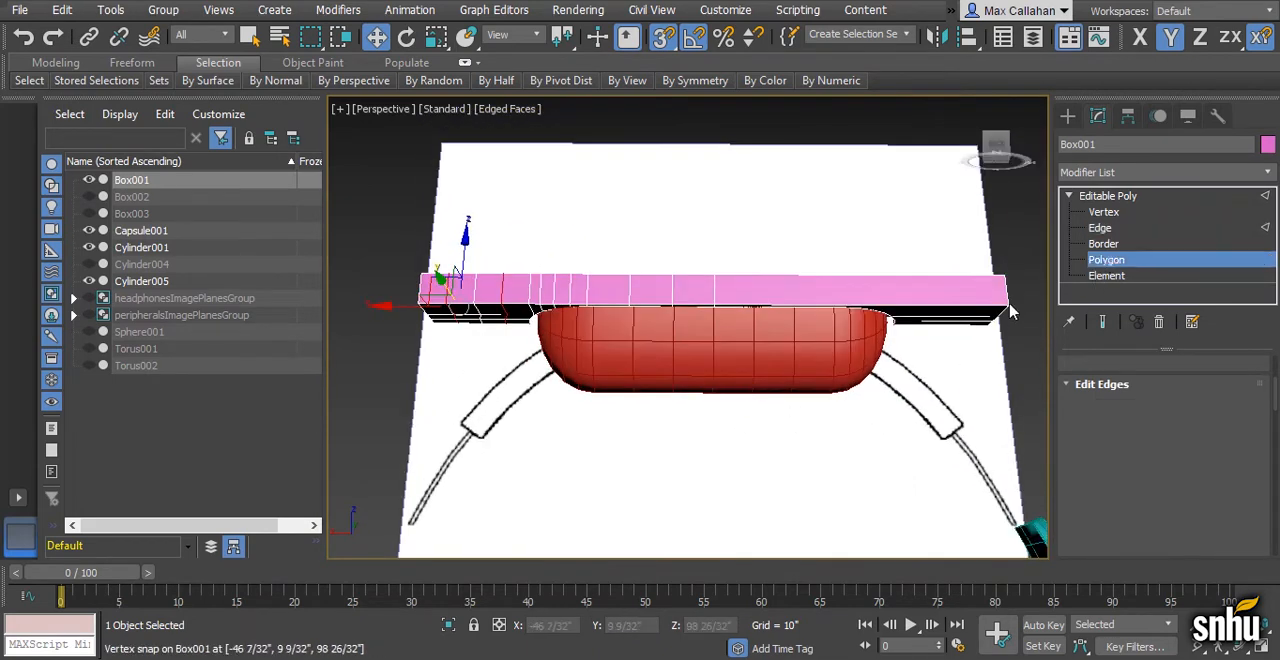
{"action": "middle_click_drag", "start_coordinate": [728, 250], "coordinate": [709, 224], "text": "alt"}
{"action": "left_click_drag", "start_coordinate": [710, 217], "coordinate": [966, 464]}
{"action": "middle_click_drag", "start_coordinate": [878, 402], "coordinate": [796, 388], "text": "alt"}
{"action": "key", "text": "Delete"}
- Delete the matching negative X half of Capsule001's polygons and return to object level in shaded view
{"action": "left_click", "coordinate": [1141, 197]}
{"action": "left_click", "coordinate": [790, 368]}
{"action": "left_click", "coordinate": [1099, 262]}
{"action": "middle_click_drag", "start_coordinate": [808, 437], "coordinate": [795, 415], "text": "alt"}
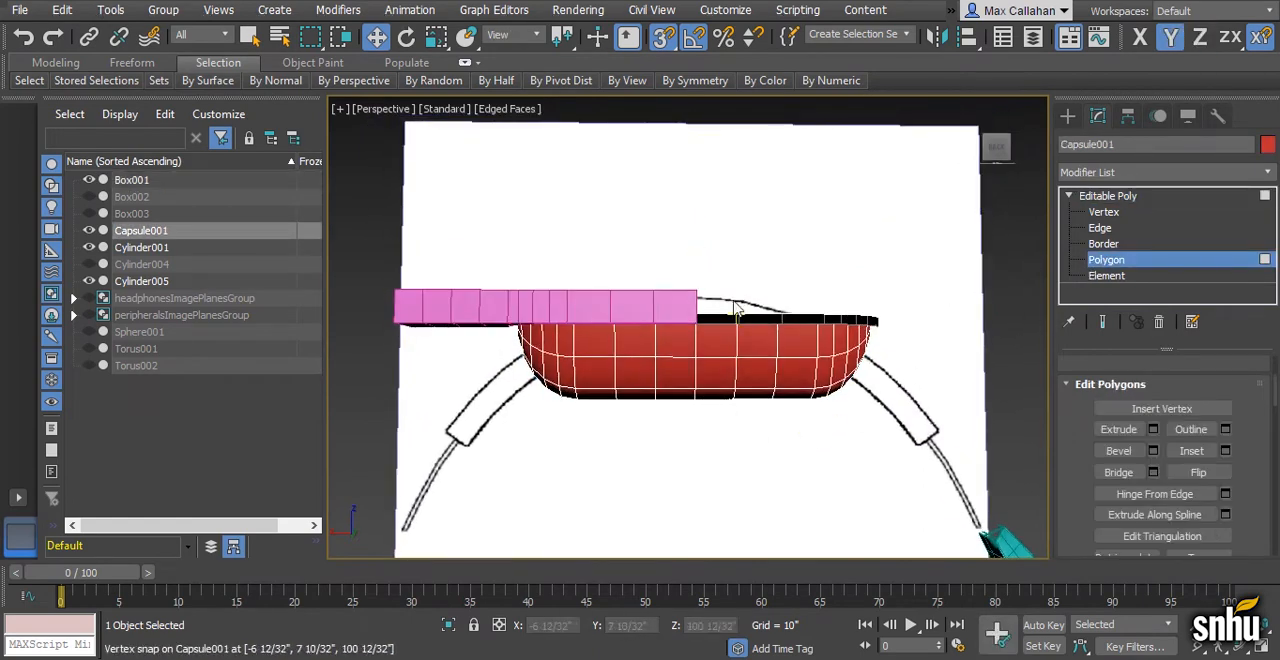
{"action": "left_click_drag", "start_coordinate": [730, 320], "coordinate": [914, 505]}
{"action": "key", "text": "Delete"}
{"action": "key", "text": "F3"}
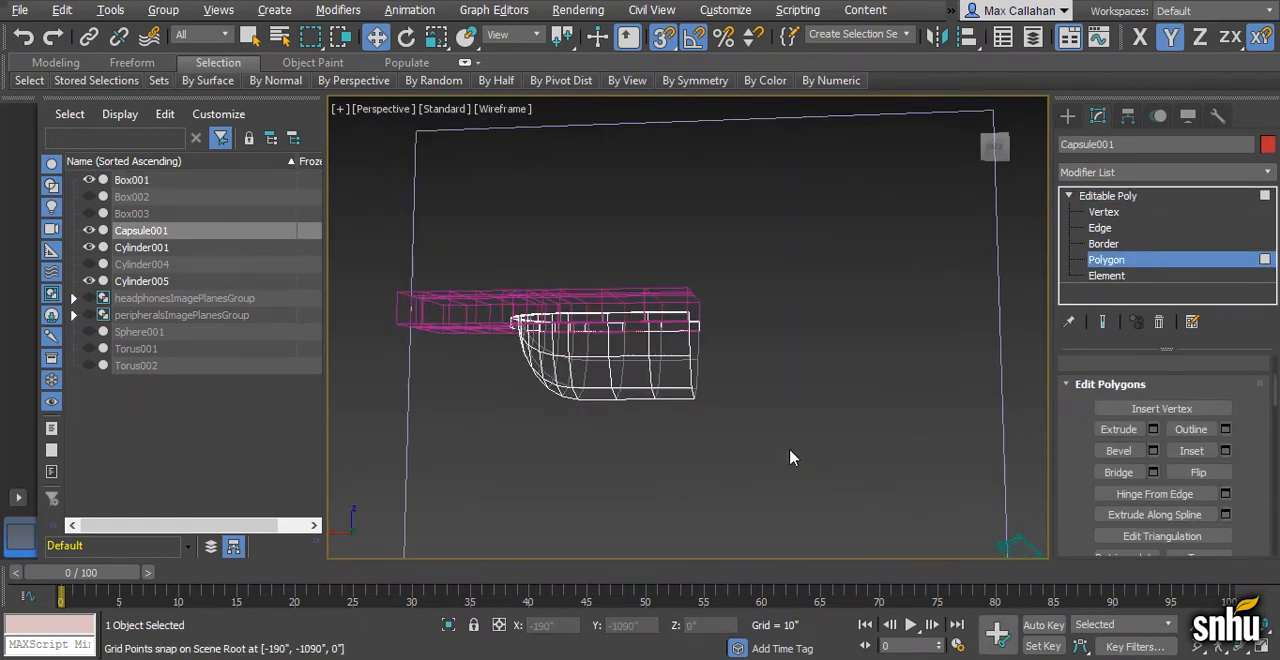
{"action": "key", "text": "F3"}
{"action": "mouse_move", "coordinate": [822, 462]}
{"action": "middle_mouse_down", "text": "alt"}
{"action": "mouse_move", "coordinate": [771, 426]}
{"action": "mouse_move", "coordinate": [823, 417]}
{"action": "mouse_move", "coordinate": [820, 431]}
{"action": "mouse_move", "coordinate": [872, 447]}
{"action": "middle_mouse_up", "text": "alt"}
{"action": "left_click", "coordinate": [1132, 197]}
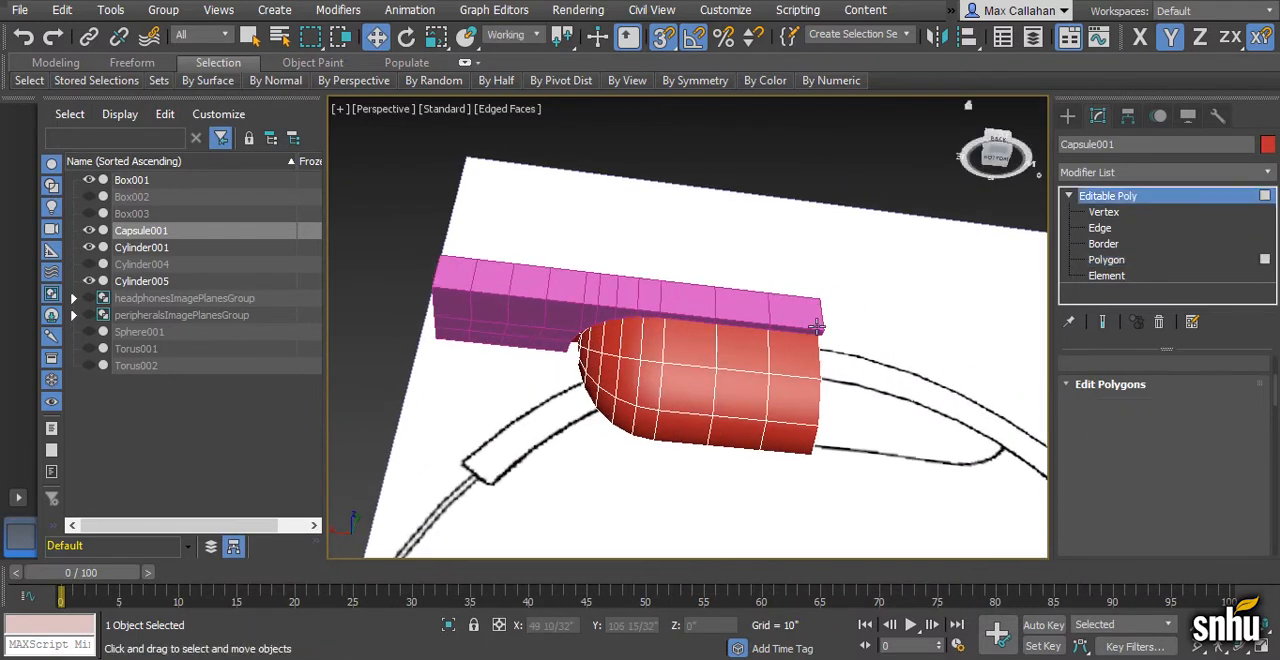
- Attach the capsule cushion to Box001 as a single editable poly
{"action": "left_click", "coordinate": [636, 305]}
{"action": "scroll", "coordinate": [692, 356], "scroll_direction": "up", "scroll_amount": 2}
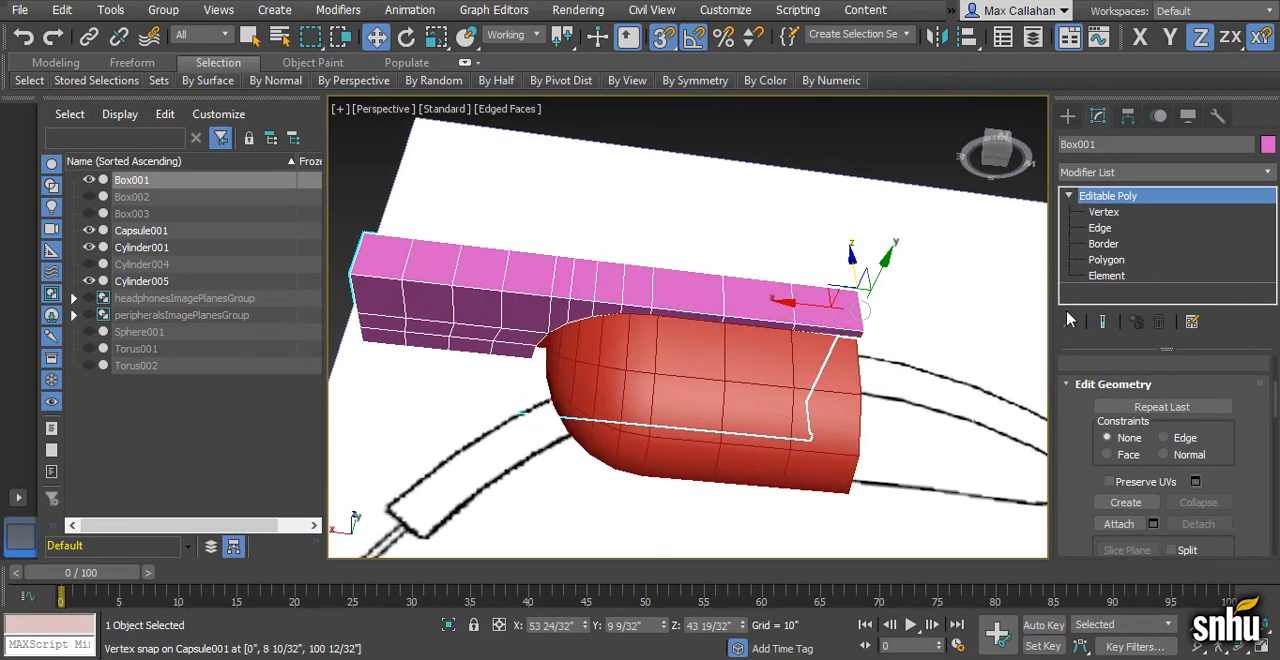
{"action": "left_click", "coordinate": [1119, 524]}
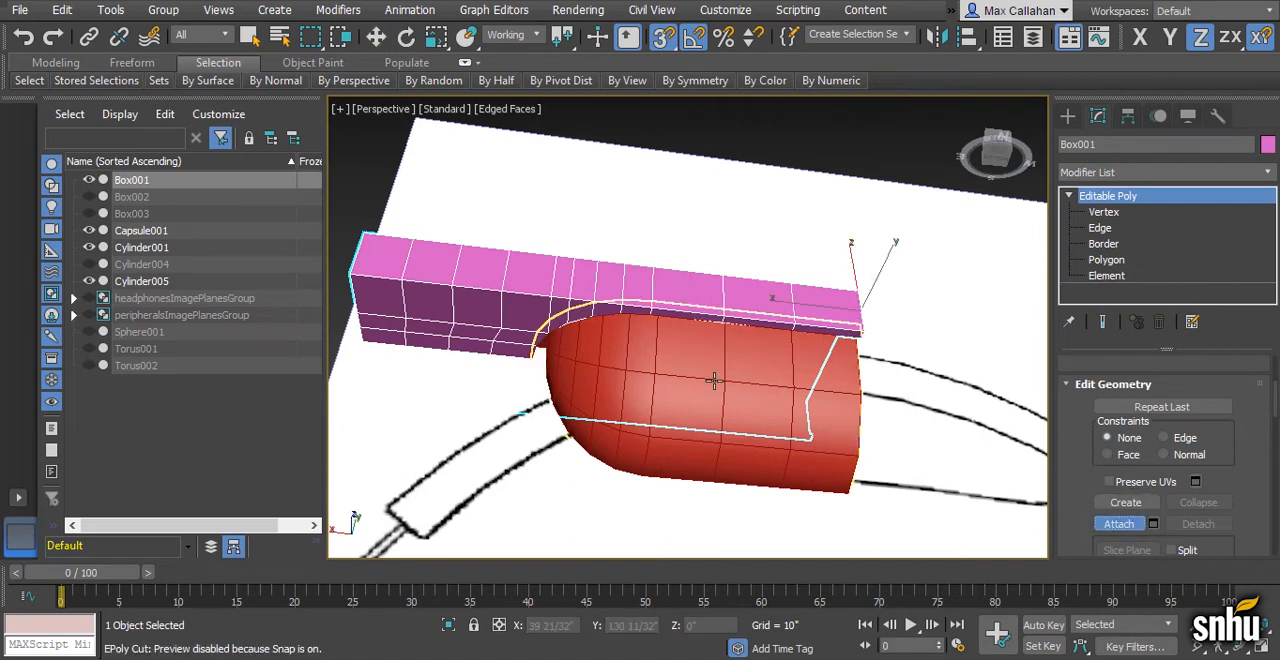
{"action": "left_click", "coordinate": [714, 380]}
{"action": "left_click", "coordinate": [1127, 525]}
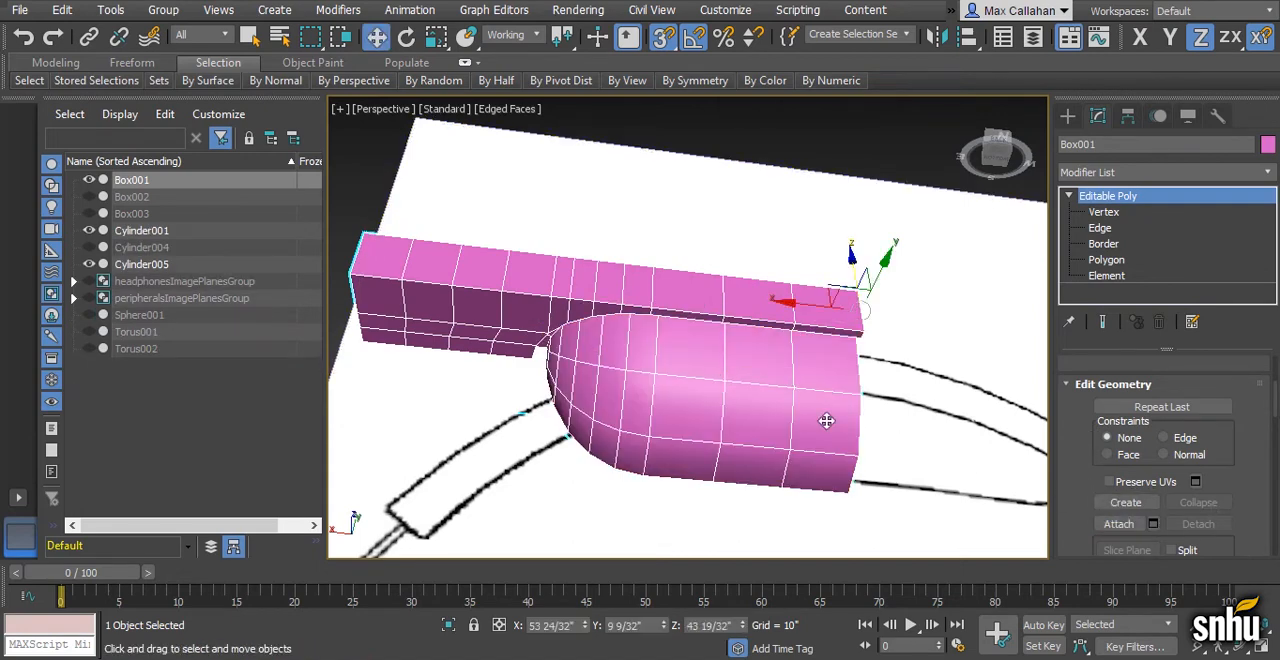
- Weld all of Box001's vertices with a threshold of 0 3/32" to join the cushion to the band
{"action": "middle_click_drag", "start_coordinate": [734, 400], "coordinate": [726, 358], "text": "alt"}
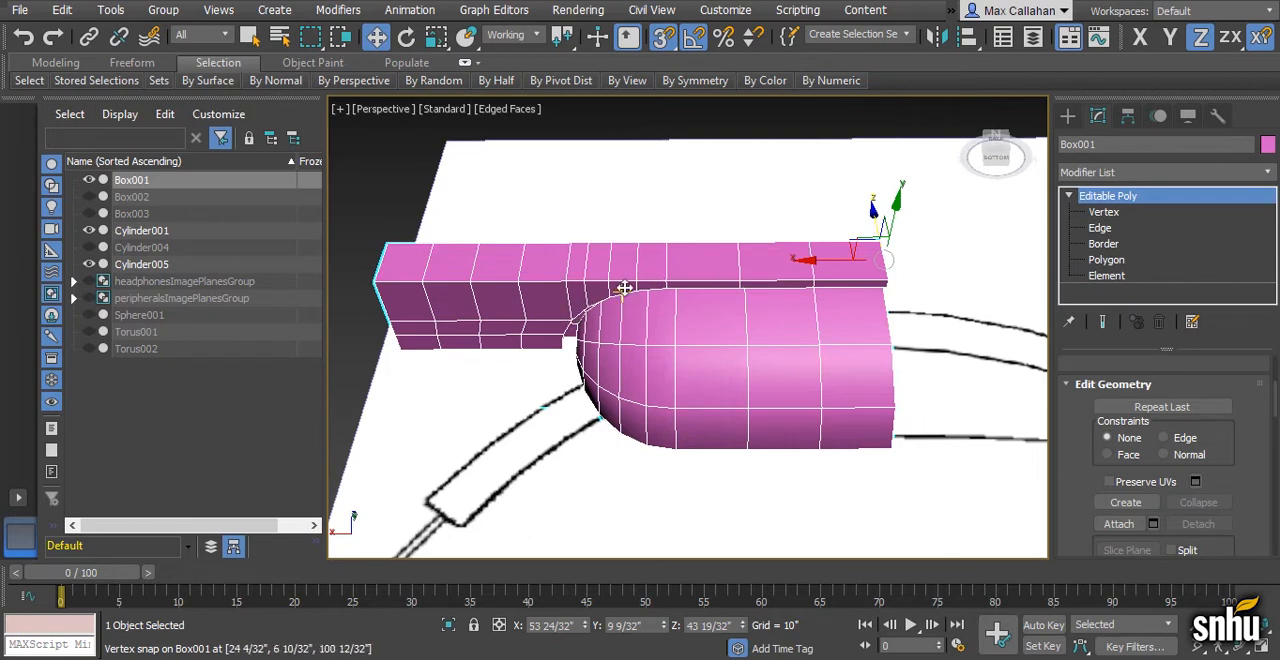
{"action": "left_click", "coordinate": [1104, 212]}
{"action": "middle_click_drag", "start_coordinate": [808, 360], "coordinate": [775, 385], "text": "alt"}
{"action": "scroll", "coordinate": [452, 207], "scroll_direction": "down", "scroll_amount": 2}
{"action": "left_click_drag", "start_coordinate": [873, 546], "coordinate": [873, 546]}
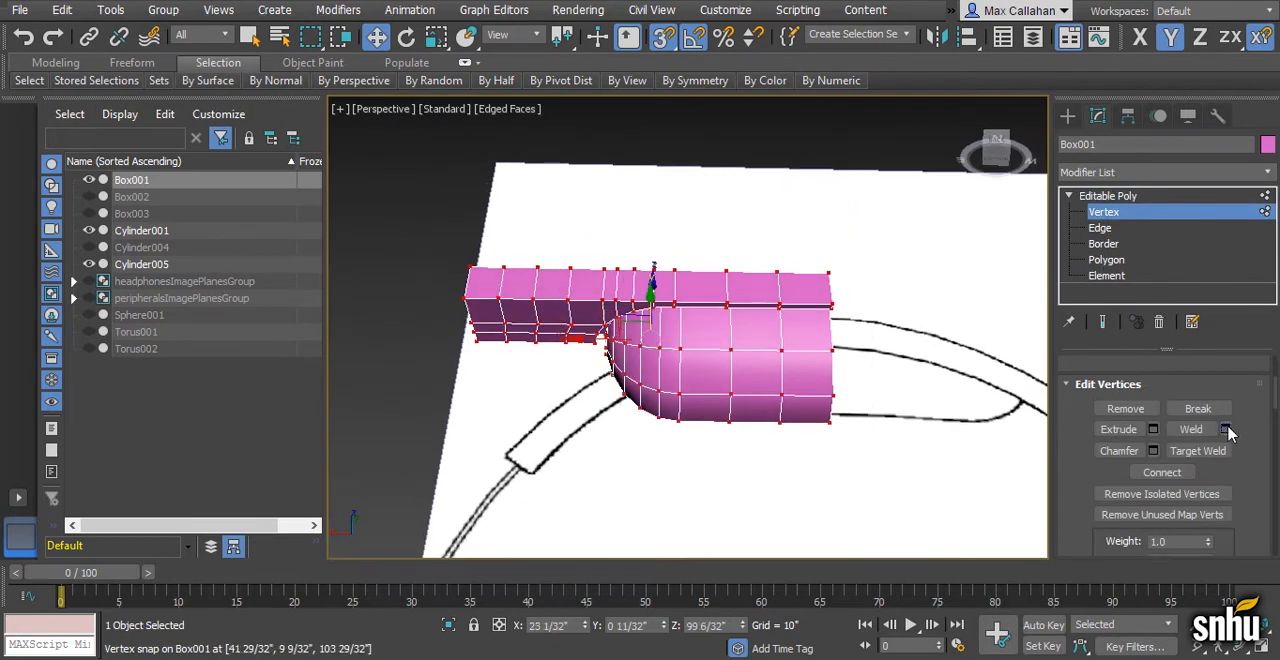
{"action": "left_click", "coordinate": [1225, 429]}
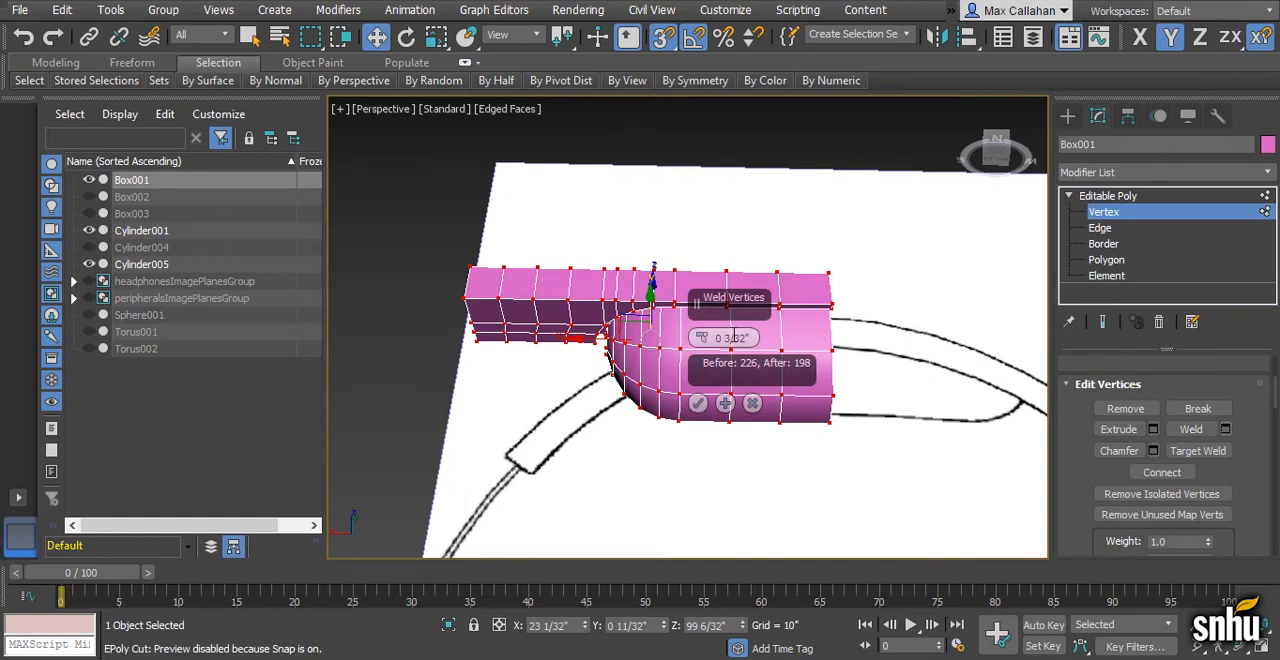
{"action": "left_click", "coordinate": [698, 403]}
{"action": "scroll", "coordinate": [1195, 480], "scroll_direction": "up", "scroll_amount": 2}
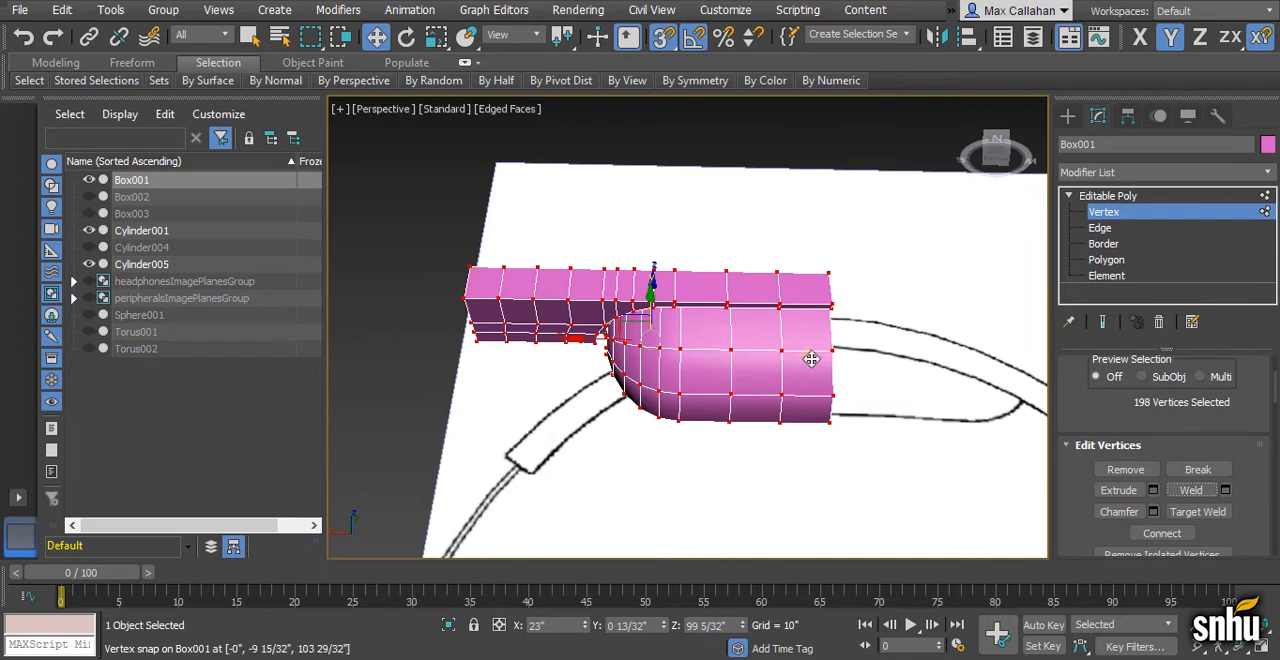
- Leave vertex level and clone Box001 in place as a Copy
{"action": "middle_click_drag", "start_coordinate": [820, 363], "coordinate": [782, 408], "text": "alt"}
{"action": "left_click", "coordinate": [1132, 196]}
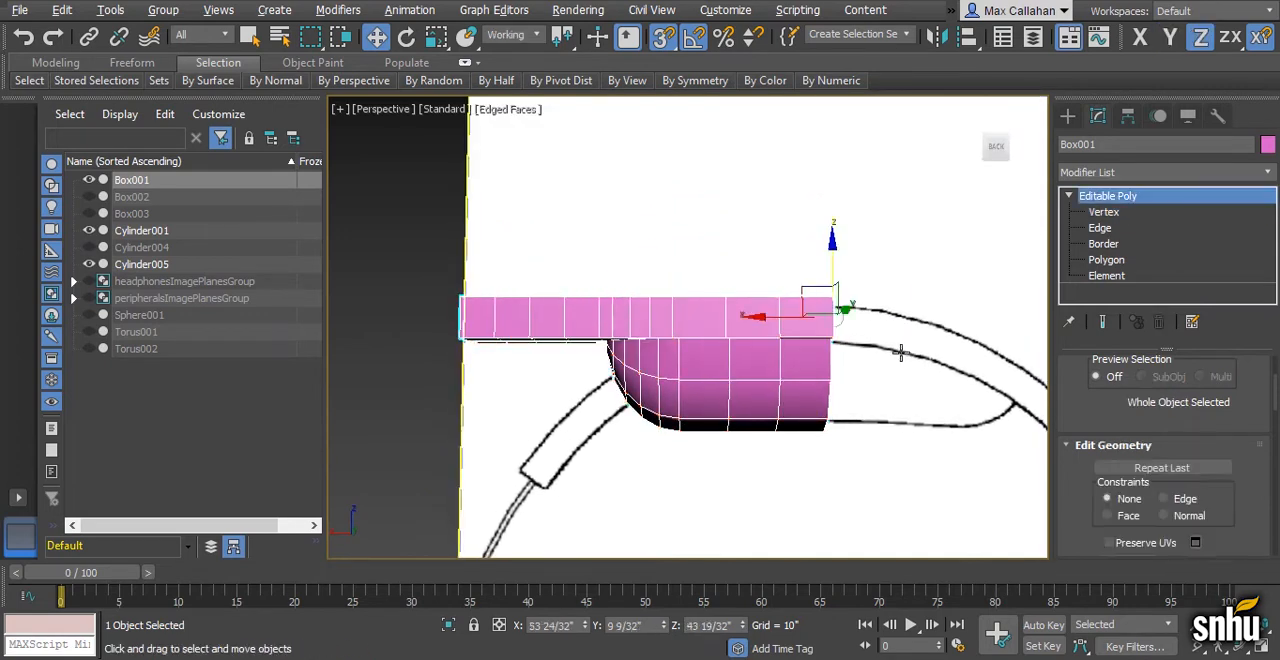
{"action": "scroll", "coordinate": [903, 351], "scroll_direction": "down", "scroll_amount": 1}
{"action": "middle_click_drag", "start_coordinate": [903, 351], "coordinate": [836, 347]}
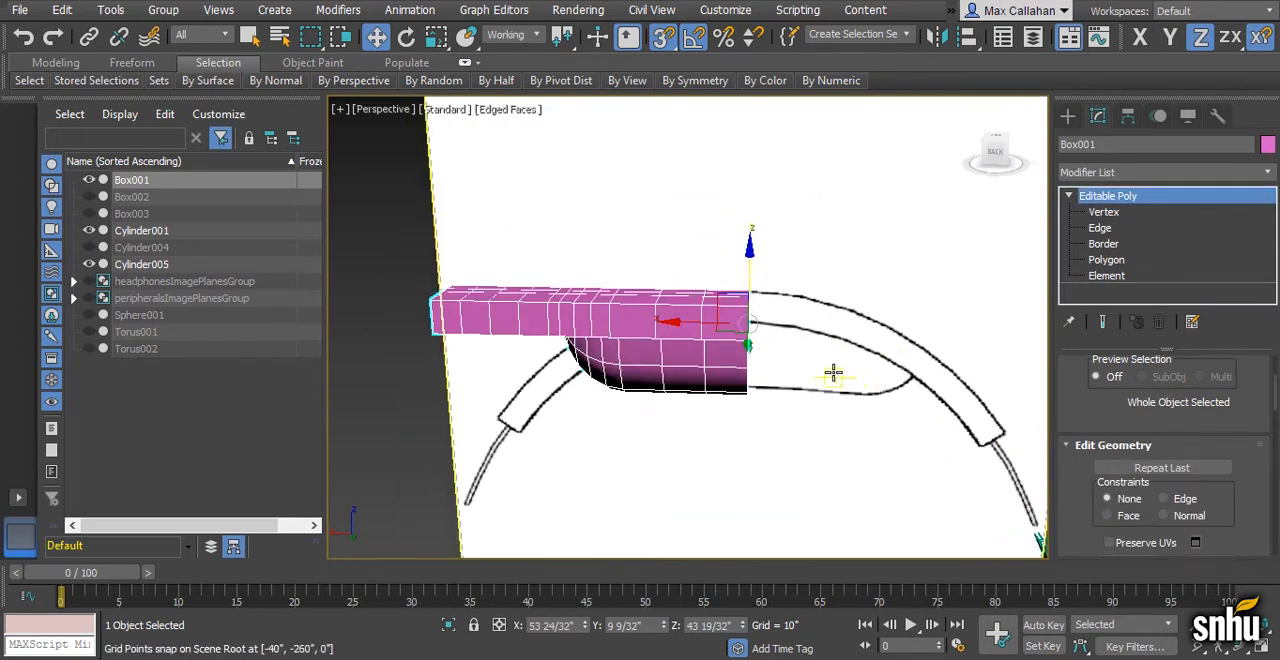
{"action": "scroll", "coordinate": [822, 368], "scroll_direction": "down", "scroll_amount": 2}
{"action": "key", "text": "ctrl+v"}
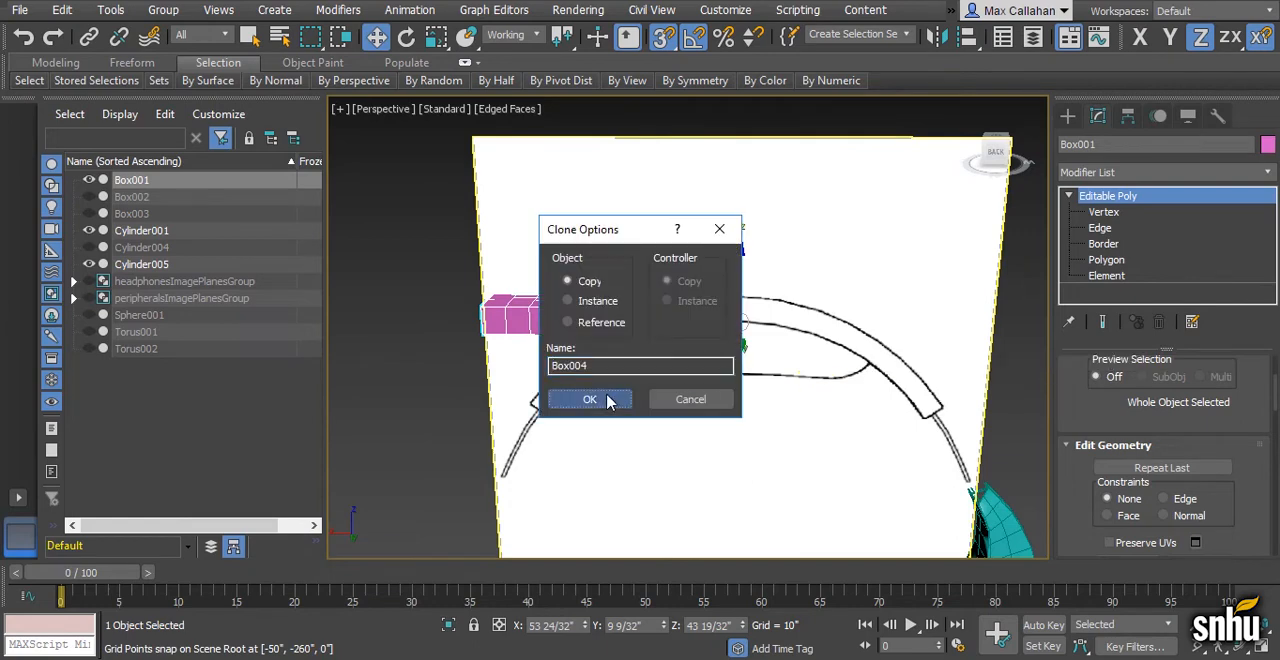
{"action": "left_click", "coordinate": [600, 399]}
- Mirror the cloned half across the centre by scaling it with a world X offset of -100
{"action": "key", "text": "r"}
{"action": "middle_click_drag", "start_coordinate": [757, 394], "coordinate": [705, 390]}
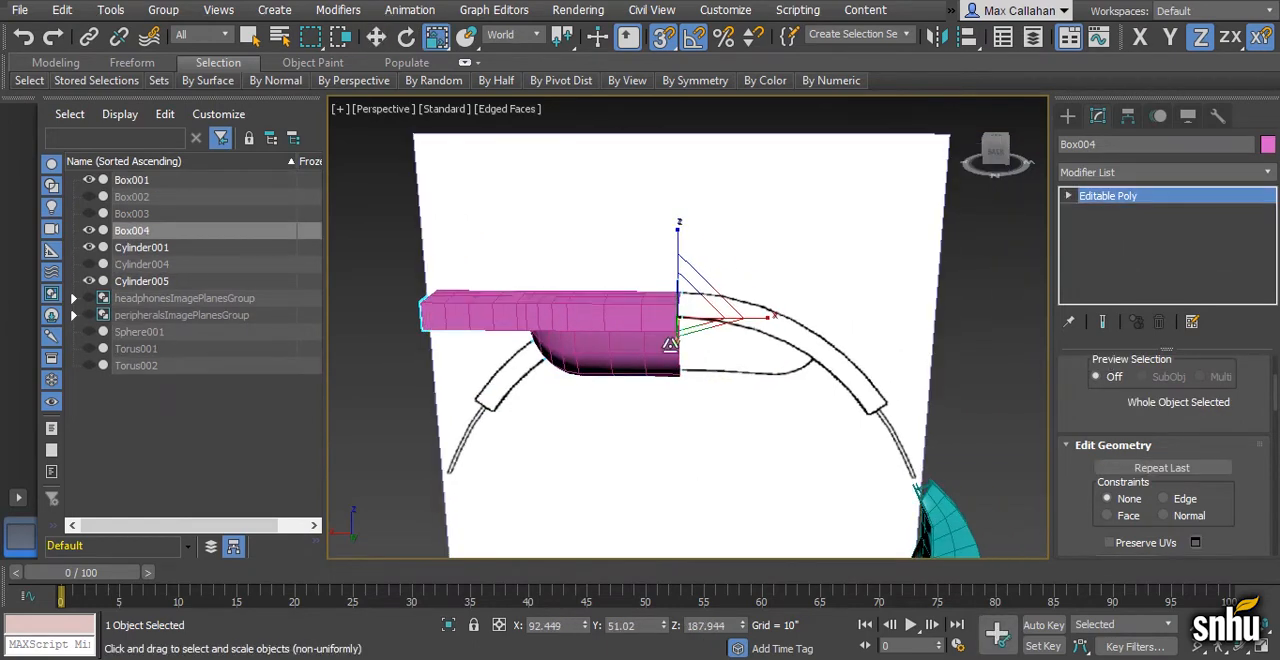
{"action": "middle_click_drag", "start_coordinate": [796, 370], "coordinate": [771, 377], "text": "alt"}
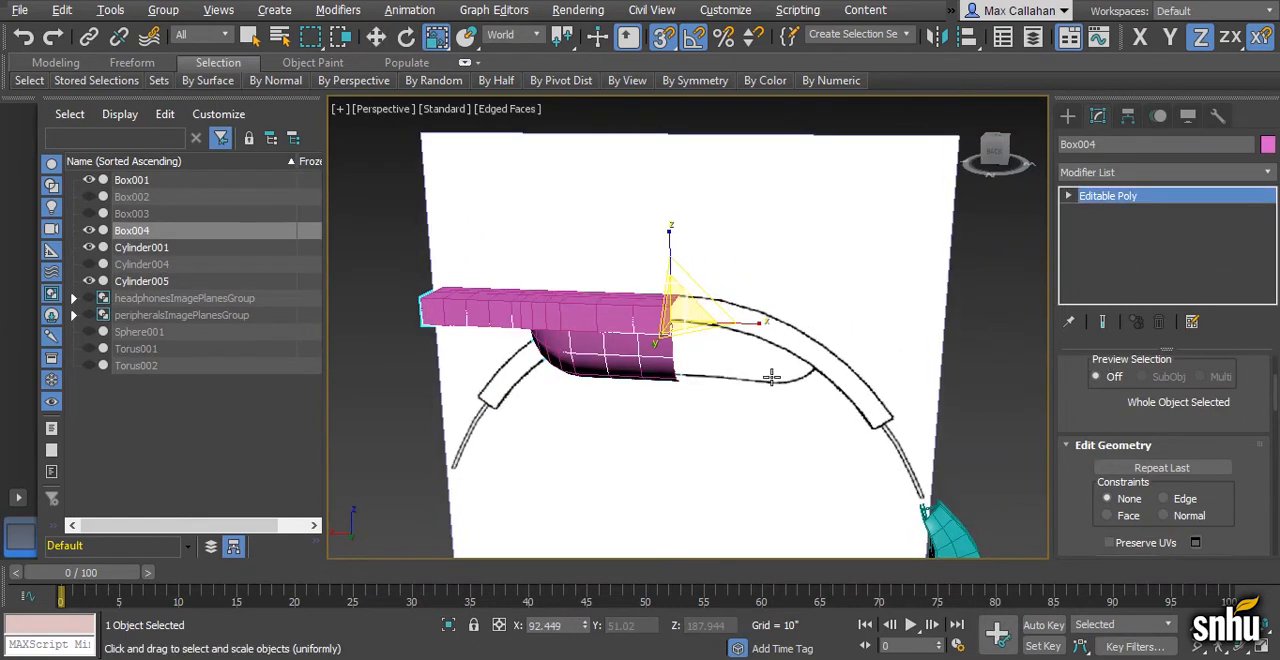
{"action": "right_click", "coordinate": [440, 40]}
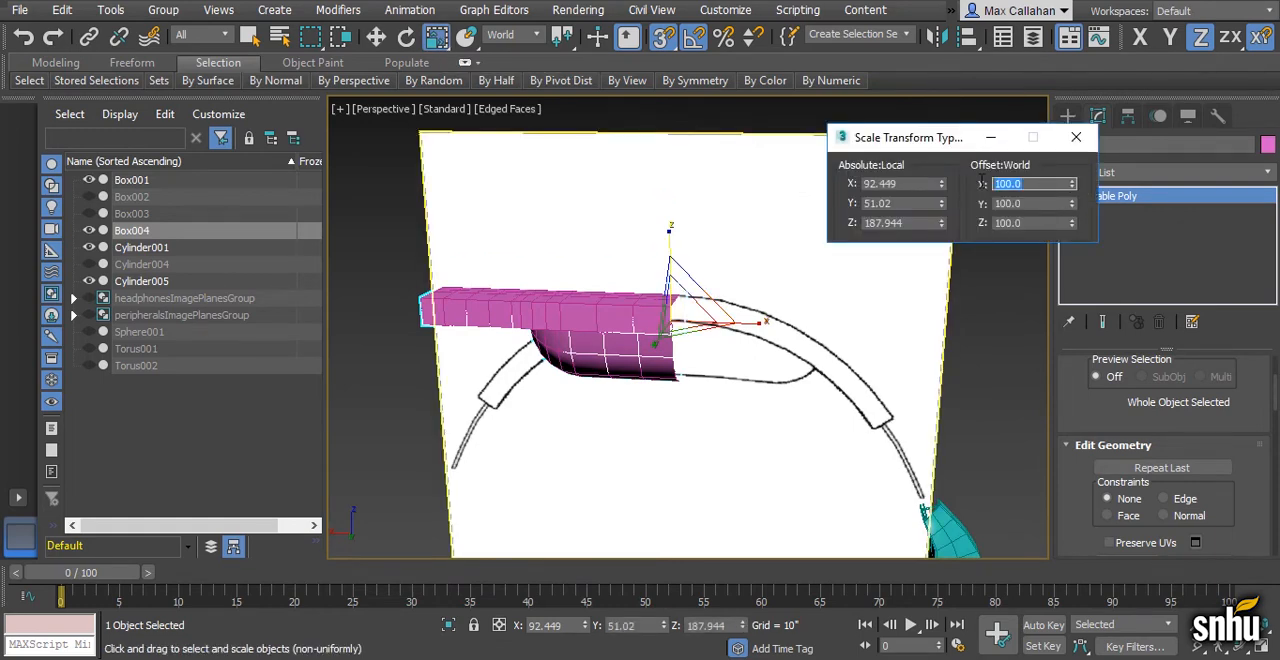
{"action": "type", "text": "-100"}
{"action": "key", "text": "Return"}
{"action": "left_click", "coordinate": [1076, 137]}
{"action": "middle_click_drag", "start_coordinate": [700, 325], "coordinate": [724, 320], "text": "alt"}
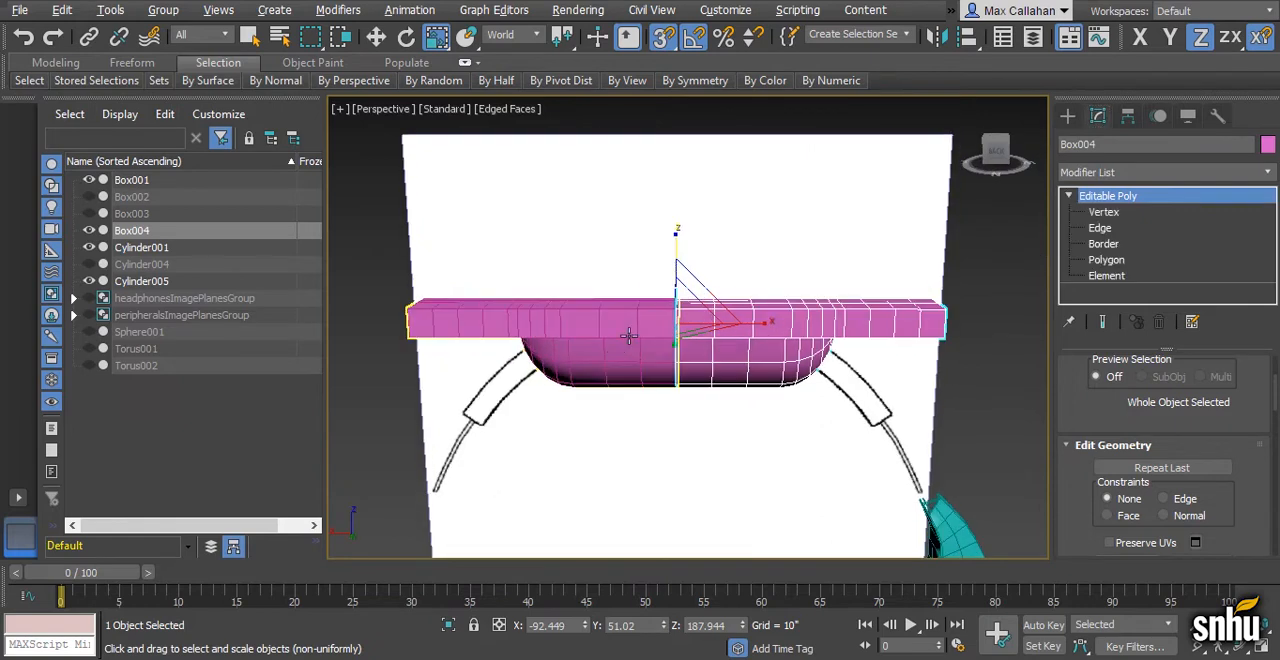
- Attach the mirrored half to Box001
{"action": "left_click", "coordinate": [629, 335]}
{"action": "scroll", "coordinate": [1073, 522], "scroll_direction": "down", "scroll_amount": 3}
{"action": "left_click", "coordinate": [1119, 463]}
{"action": "left_click", "coordinate": [801, 331]}
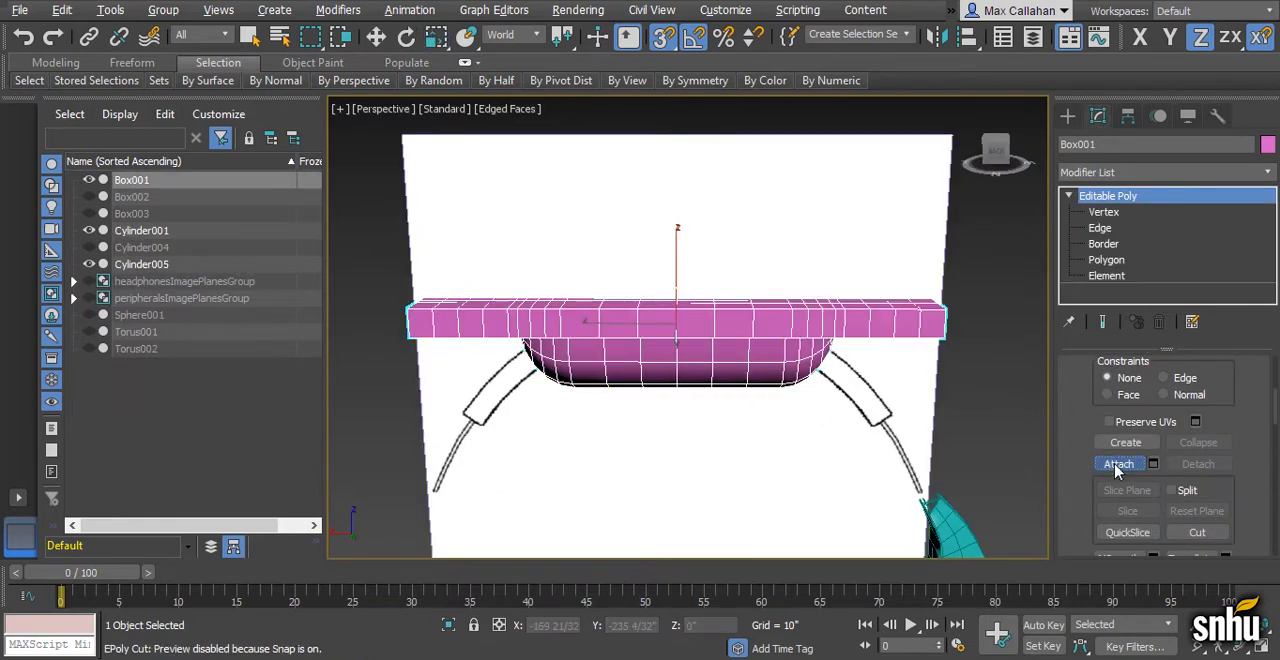
- Weld the seam vertices at the middle of Box001's length where the two halves meet
{"action": "key", "text": "1"}
{"action": "key", "text": "w"}
{"action": "key", "text": "F3"}
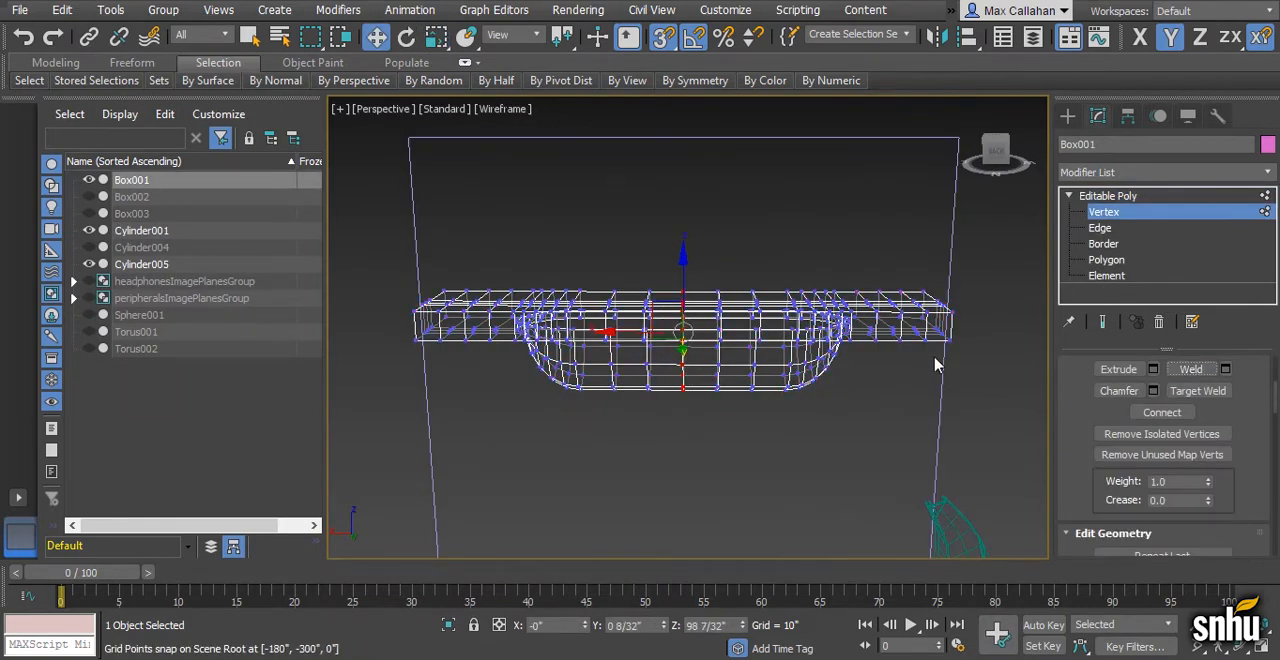
- Select Box001's polygons with more than four sides and examine where they lie around the opening
{"action": "middle_click_drag", "start_coordinate": [848, 328], "coordinate": [826, 322], "text": "alt"}
{"action": "left_click", "coordinate": [1106, 260]}
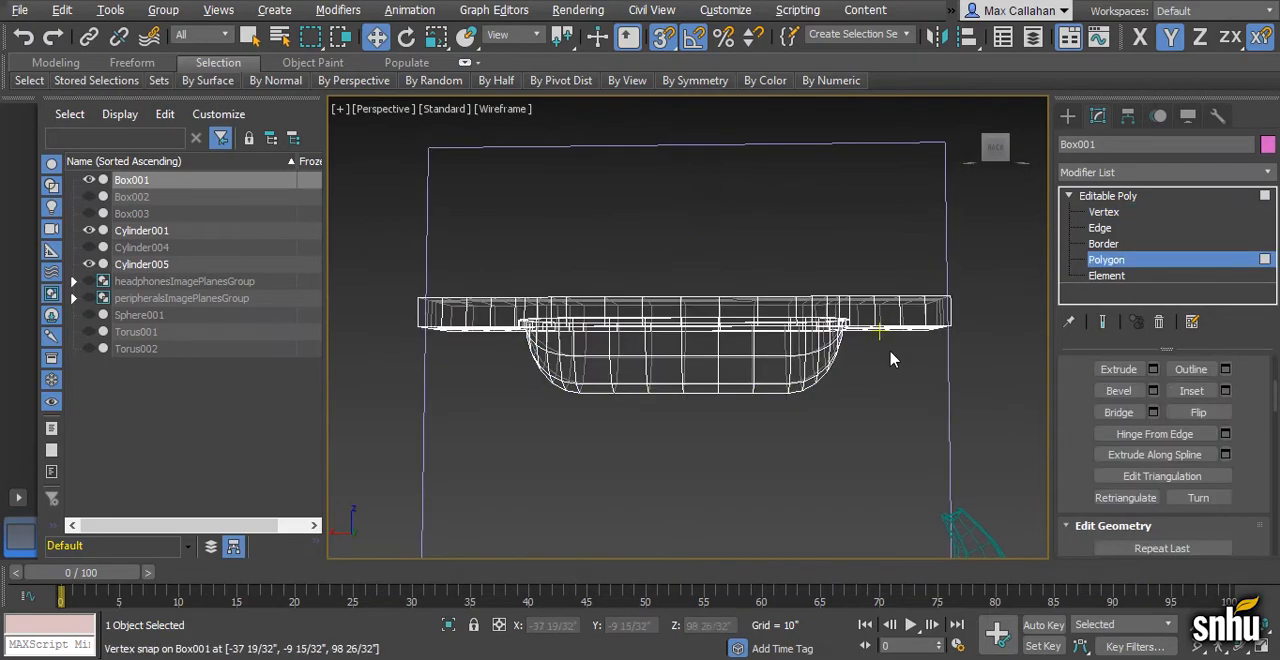
{"action": "mouse_move", "coordinate": [832, 88]}
{"action": "left_click", "coordinate": [893, 113]}
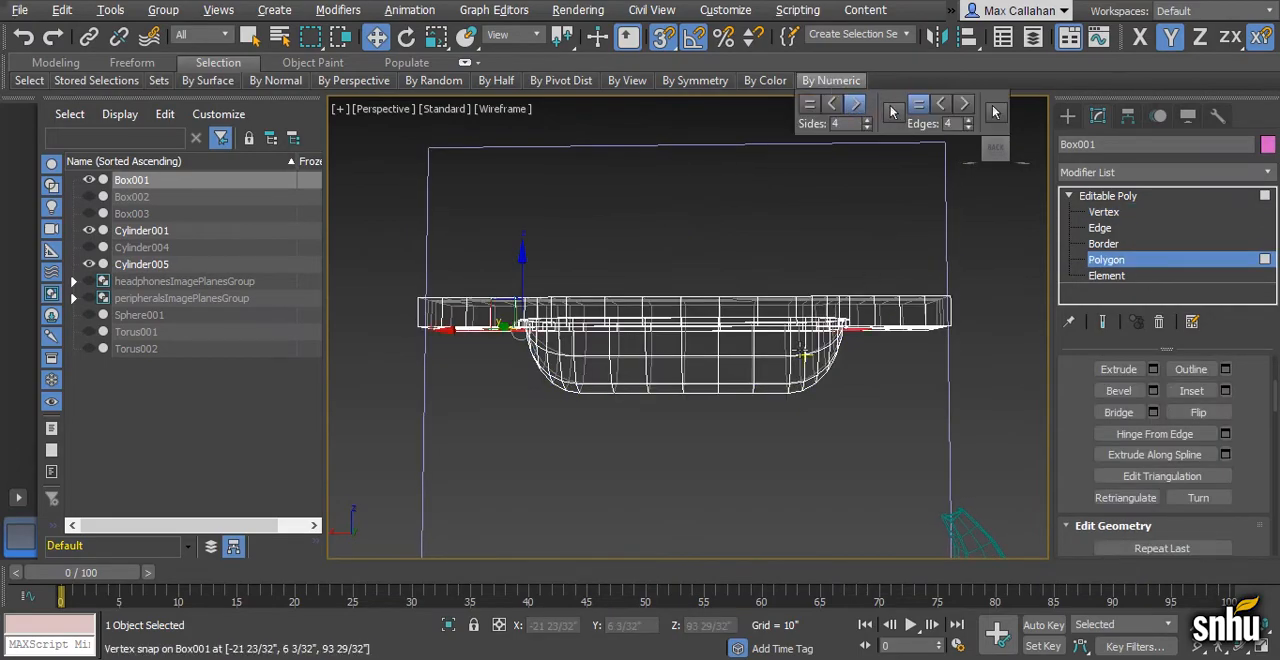
{"action": "middle_click_drag", "start_coordinate": [733, 395], "coordinate": [757, 240], "text": "alt"}
{"action": "scroll", "coordinate": [726, 335], "scroll_direction": "up", "scroll_amount": 5}
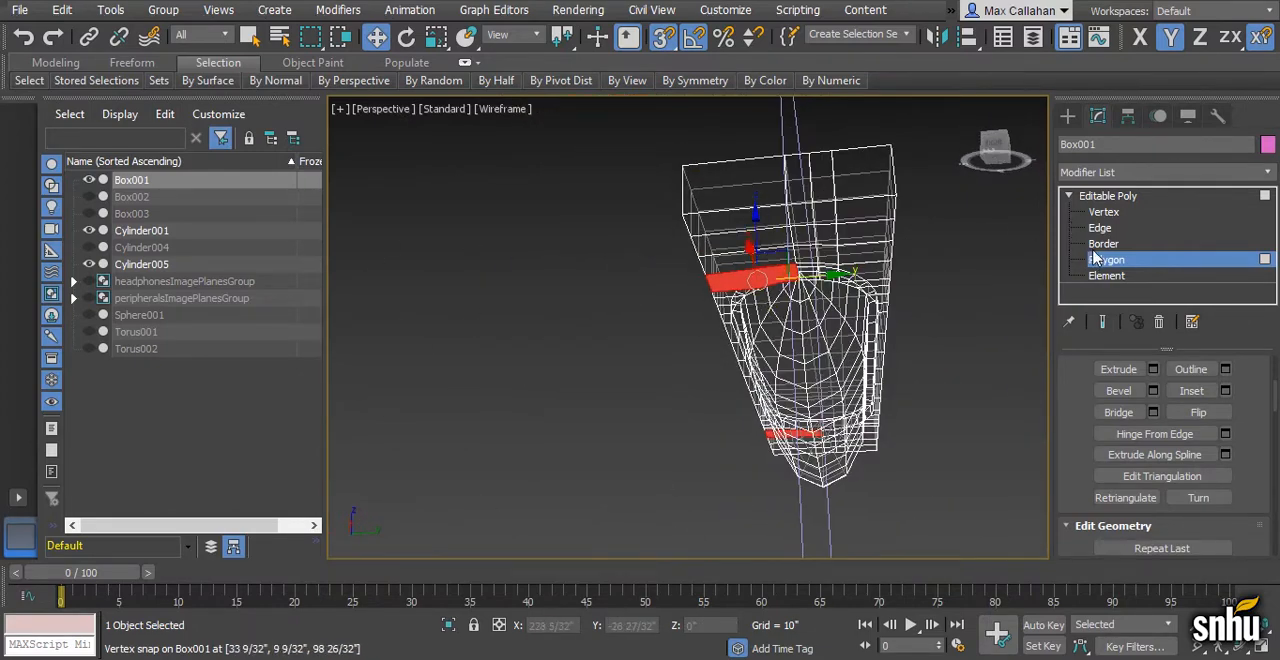
- In the Left view, delete the negative Y half of Box001's polygons, then return to the Perspective view
{"action": "middle_click_drag", "start_coordinate": [870, 285], "coordinate": [875, 301], "text": "alt"}
{"action": "key", "text": "alt+w"}
{"action": "left_click_drag", "start_coordinate": [883, 157], "coordinate": [638, 551]}
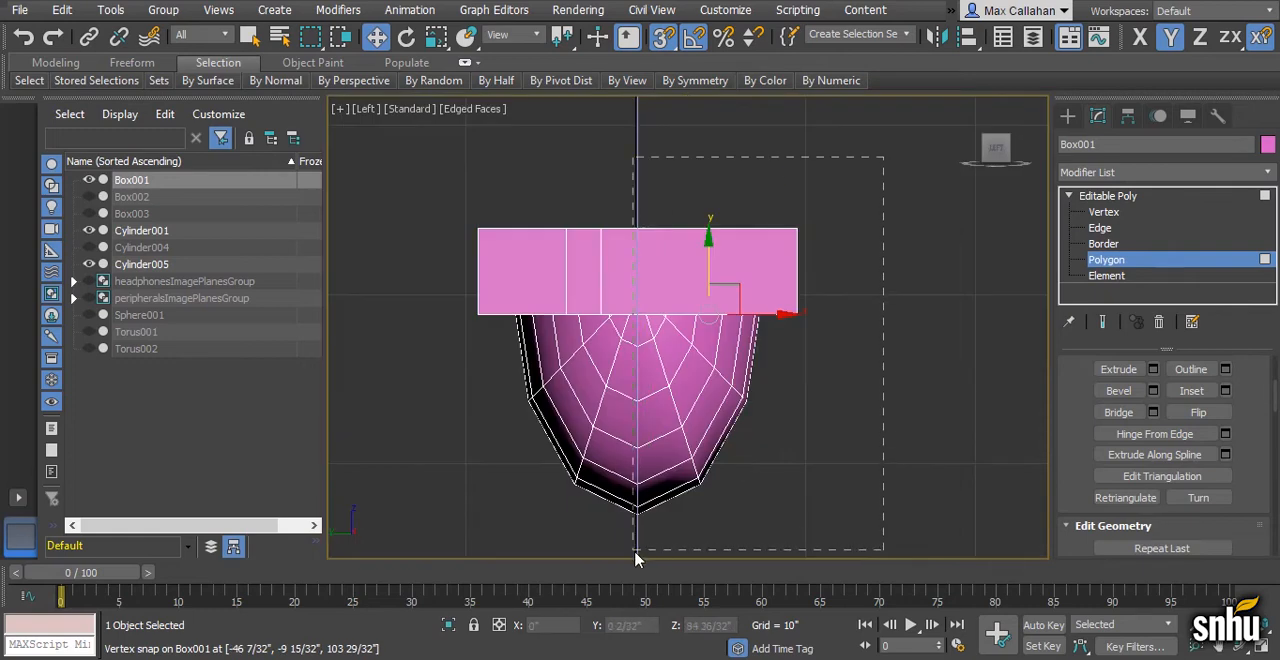
{"action": "key", "text": "Delete"}
{"action": "key", "text": "alt+w"}
{"action": "left_click", "coordinate": [762, 478]}
{"action": "key", "text": "alt+w"}
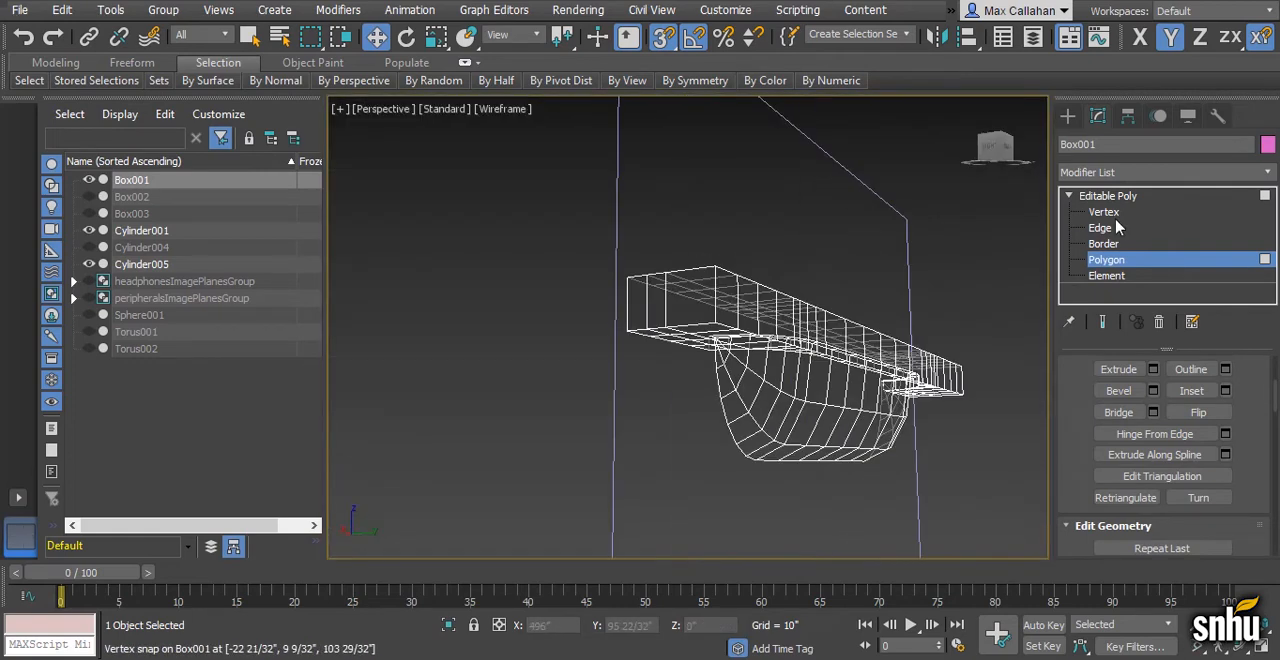
- Move only Box001's pivot along Y onto the cut centre face, at about Y -0 2/32"
{"action": "left_click", "coordinate": [1108, 197]}
{"action": "middle_click_drag", "start_coordinate": [800, 310], "coordinate": [925, 292], "text": "alt"}
{"action": "left_click", "coordinate": [1127, 116]}
{"action": "left_click", "coordinate": [1160, 245]}
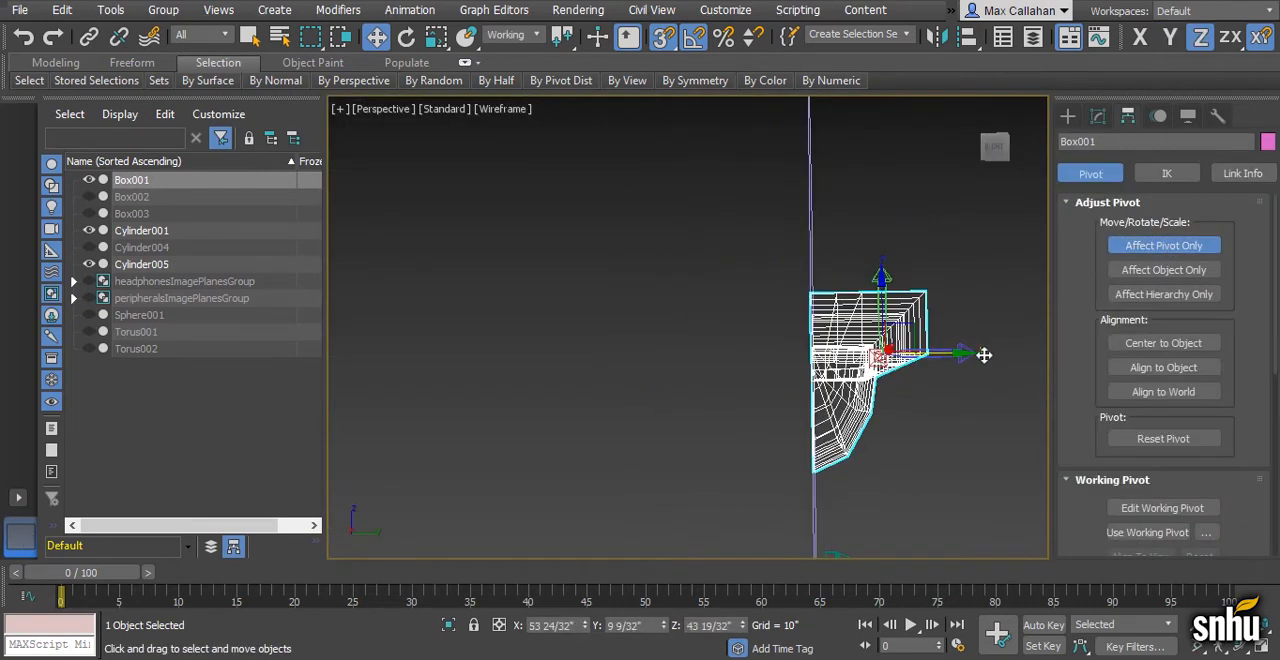
{"action": "left_click_drag", "start_coordinate": [980, 354], "coordinate": [812, 352]}
{"action": "left_click", "coordinate": [1160, 246]}
{"action": "middle_click_drag", "start_coordinate": [1002, 340], "coordinate": [932, 346], "text": "alt"}
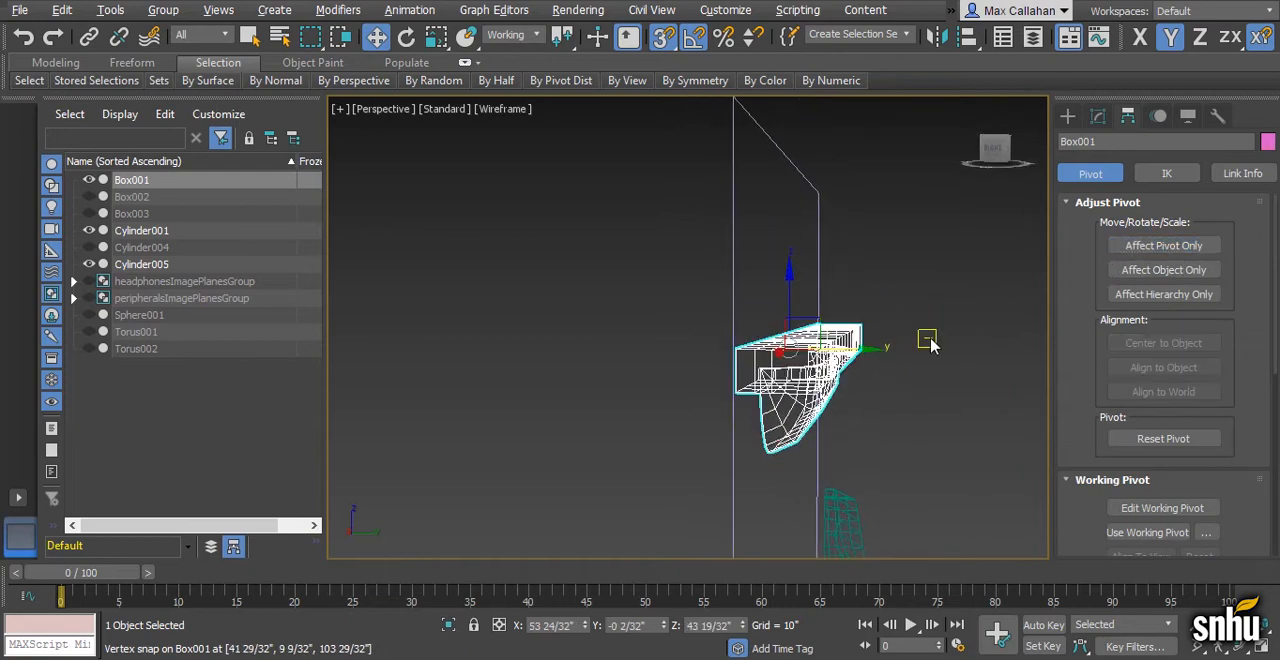
- Clone the remaining lengthwise half of Box001 in place as a Copy
{"action": "key", "text": "ctrl+v"}
{"action": "left_click", "coordinate": [582, 400]}
{"action": "middle_click_drag", "start_coordinate": [582, 408], "coordinate": [770, 400], "text": "alt"}
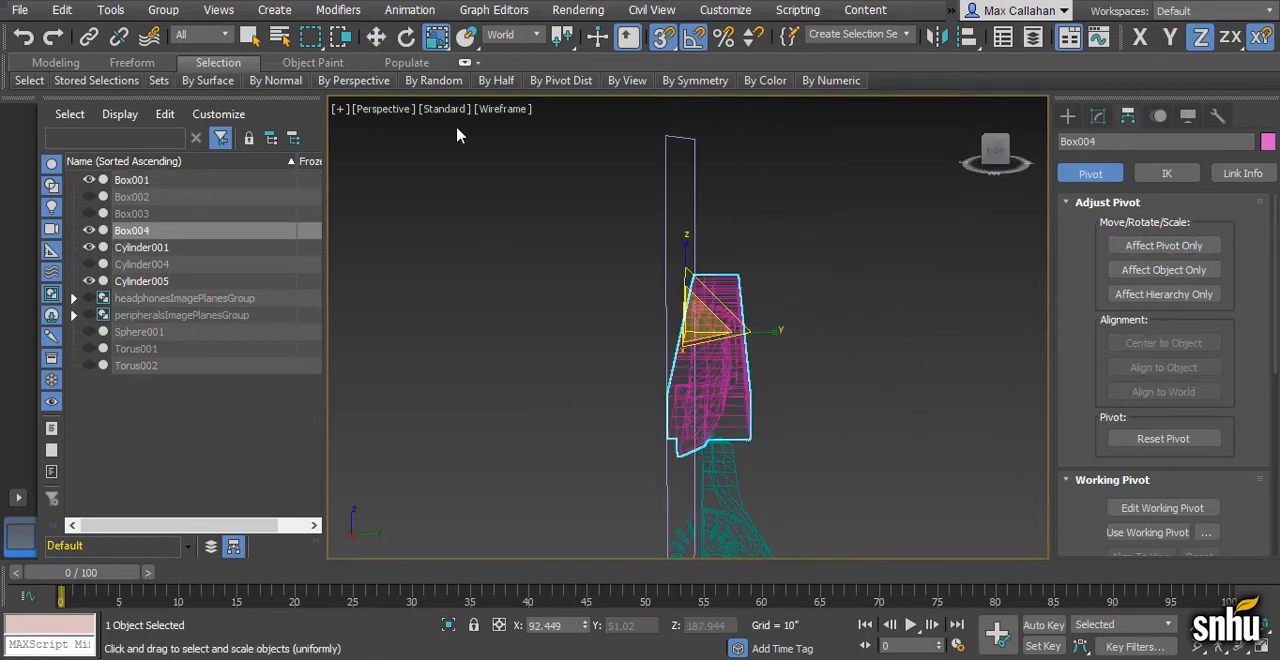
- Mirror the cloned lengthwise half with a world Y scale offset of -100 and return to shaded display
{"action": "right_click", "coordinate": [447, 39]}
{"action": "type", "text": "-100"}
{"action": "key", "text": "Return"}
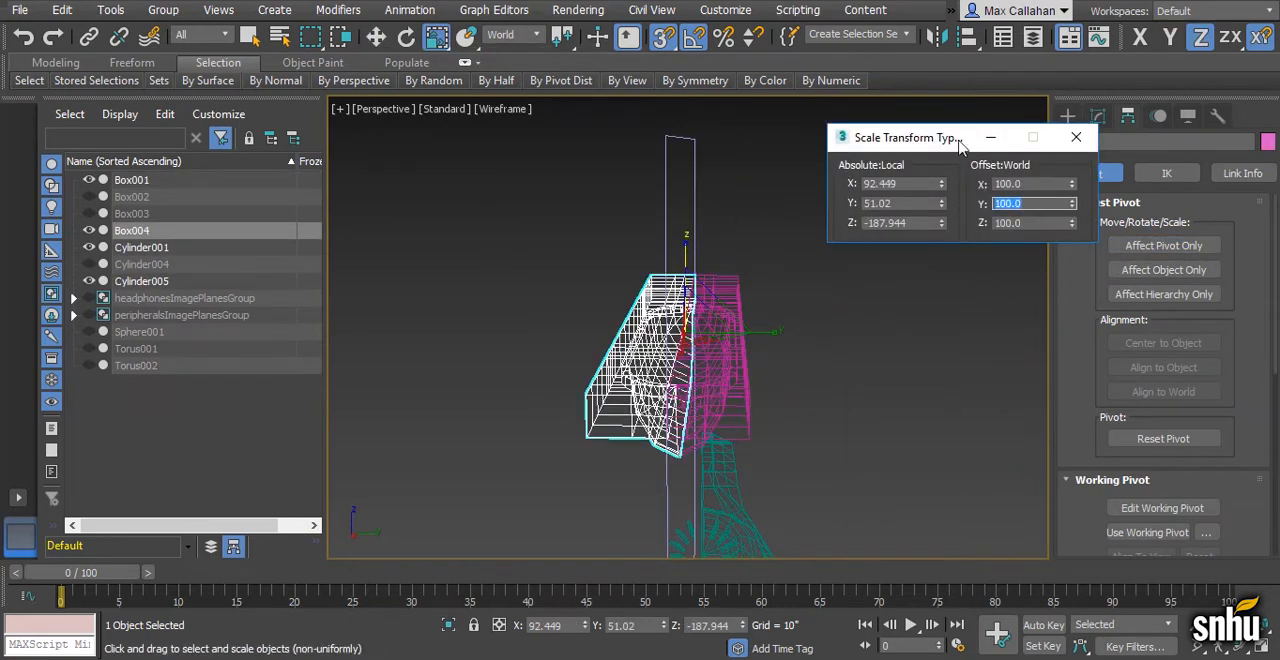
{"action": "left_click", "coordinate": [1076, 137]}
{"action": "middle_click_drag", "start_coordinate": [850, 322], "coordinate": [705, 397], "text": "alt"}
{"action": "key", "text": "q"}
{"action": "key", "text": "F3"}
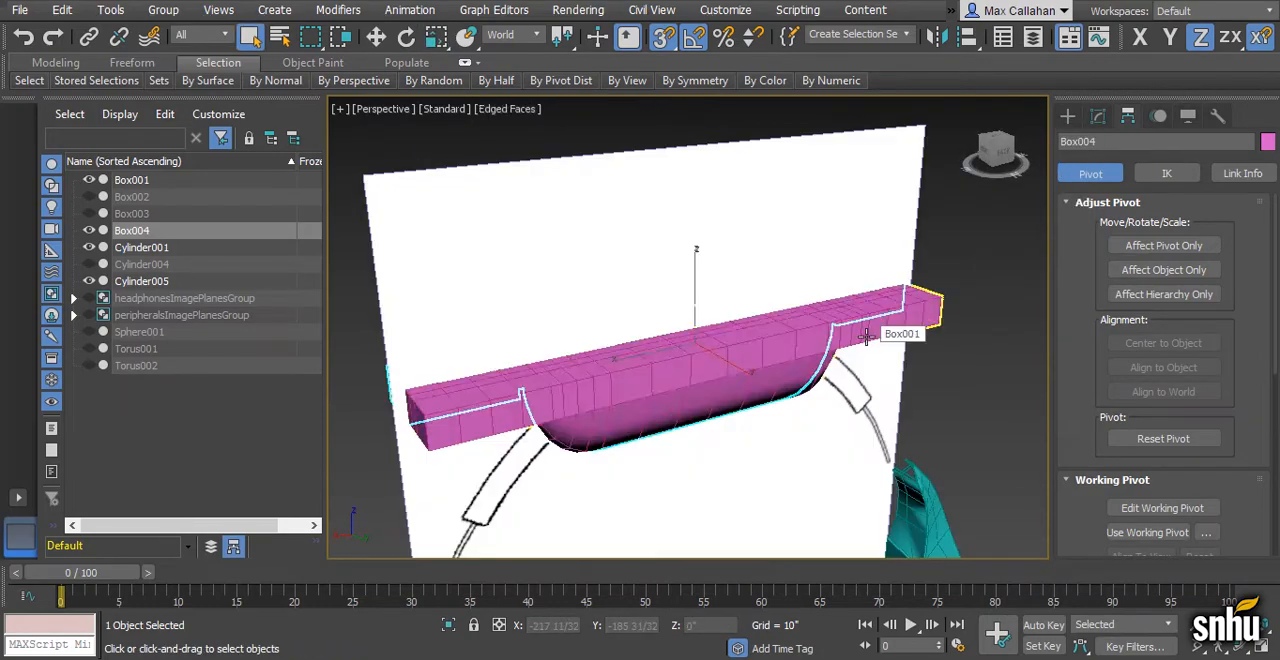
- Attach the Y-mirrored half to Box001
{"action": "left_click", "coordinate": [880, 322]}
{"action": "left_click", "coordinate": [1097, 116]}
{"action": "left_click", "coordinate": [1119, 463]}
{"action": "middle_click_drag", "start_coordinate": [888, 450], "coordinate": [668, 411], "text": "alt"}
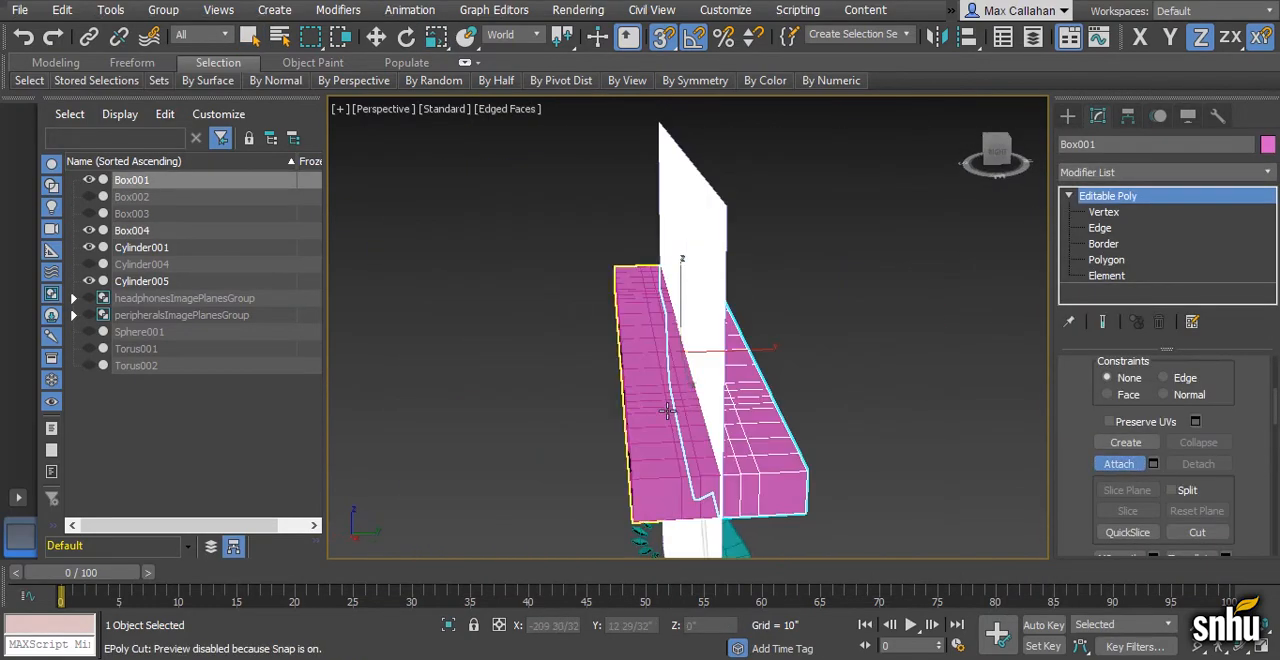
{"action": "left_click", "coordinate": [667, 408]}
{"action": "left_click", "coordinate": [1116, 466]}
- Weld the vertices along Box001's lengthwise centre seam, selecting them in the Left view
{"action": "key", "text": "w"}
{"action": "key", "text": "1"}
{"action": "middle_click_drag", "start_coordinate": [860, 346], "coordinate": [795, 360], "text": "alt"}
{"action": "key", "text": "alt+w"}
{"action": "key", "text": "alt+w"}
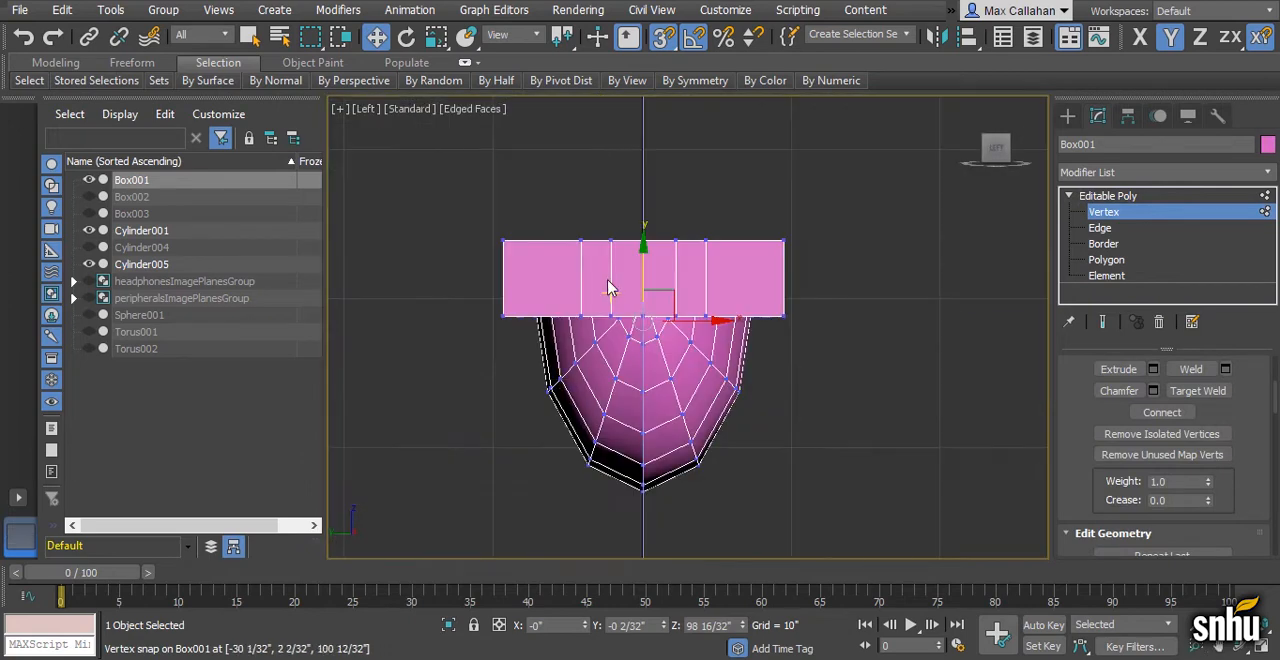
{"action": "key", "text": "F3"}
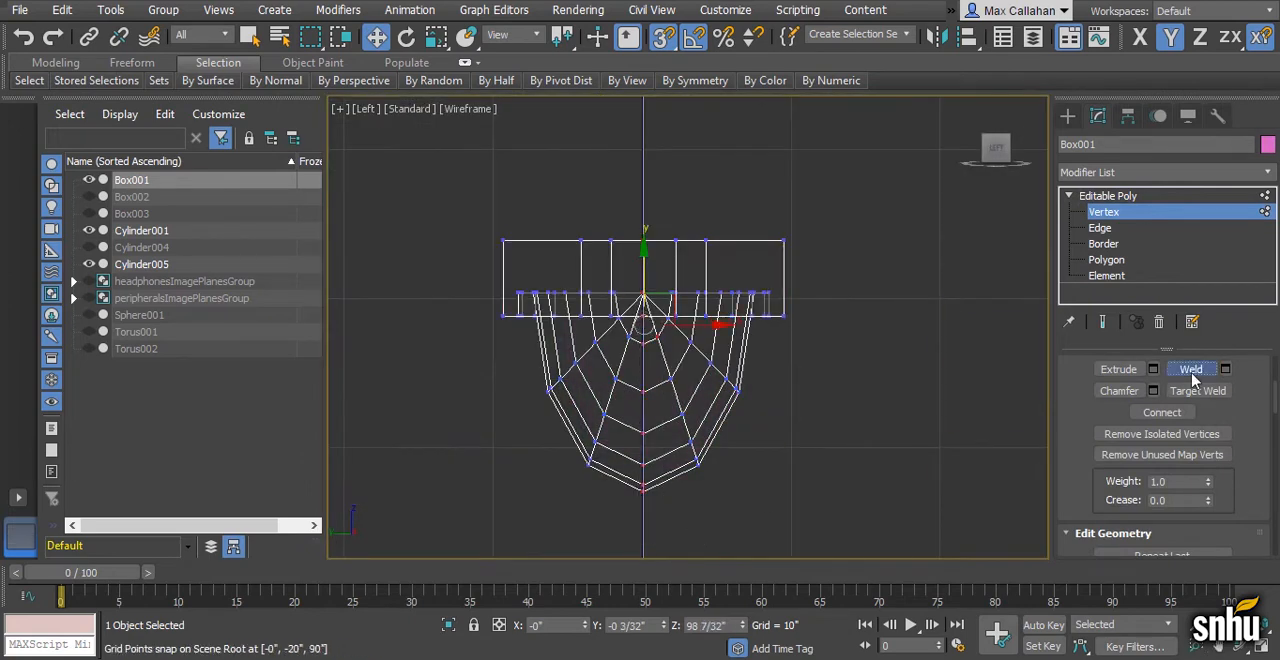
{"action": "key", "text": "alt+w"}
{"action": "key", "text": "alt+w"}
{"action": "middle_click_drag", "start_coordinate": [908, 440], "coordinate": [756, 409], "text": "alt"}
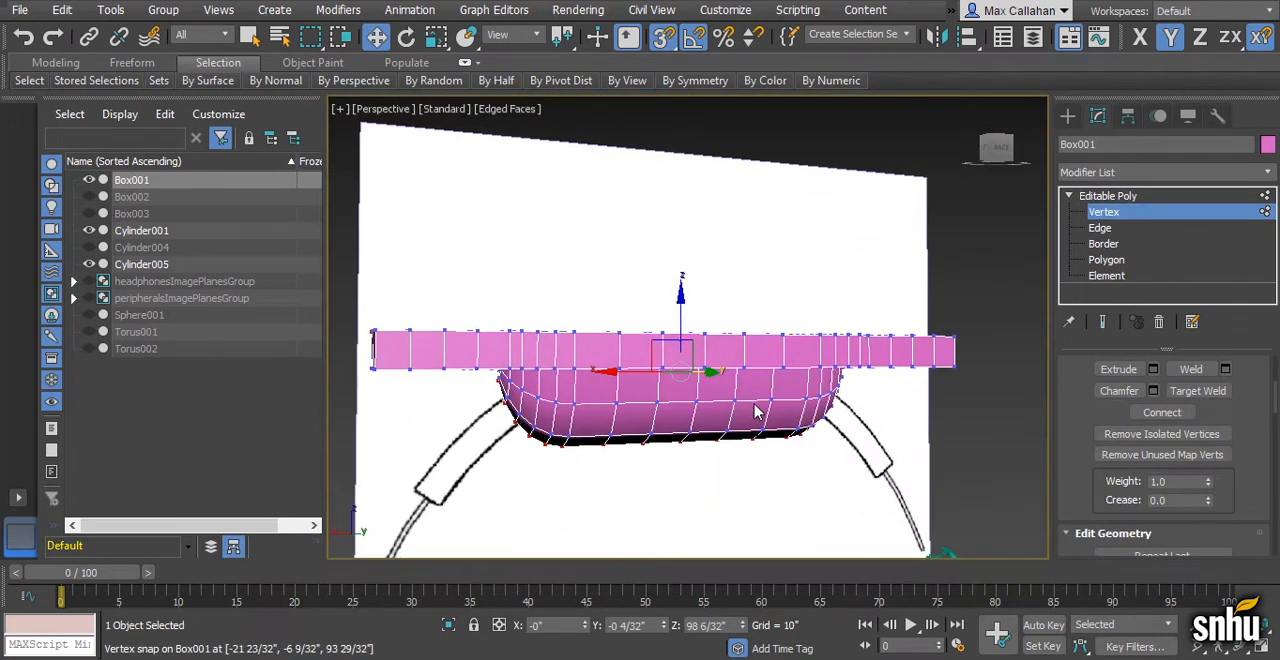
- Check Box001's polygons for n-gons, working at polygon level and viewing the mesh in wireframe
{"action": "left_click", "coordinate": [1130, 263]}
{"action": "mouse_move", "coordinate": [830, 80]}
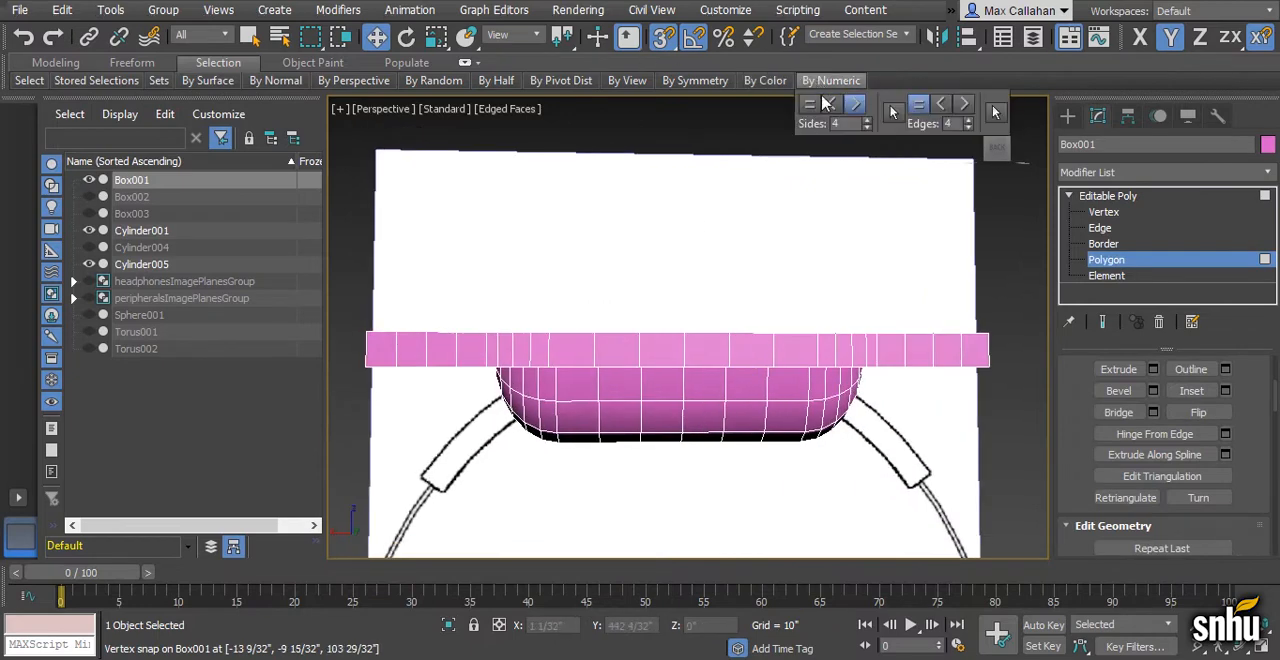
{"action": "key", "text": "F3"}
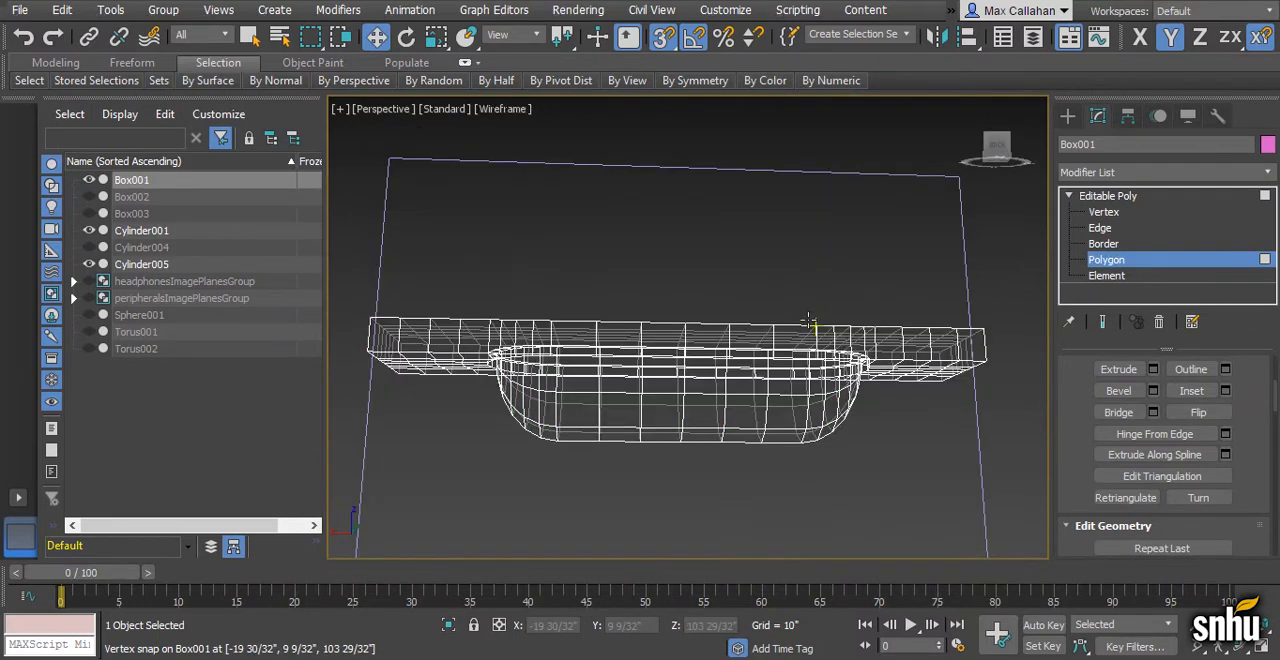
- Save the scene under the new file name headphonesModelStart05
{"action": "left_click", "coordinate": [20, 9]}
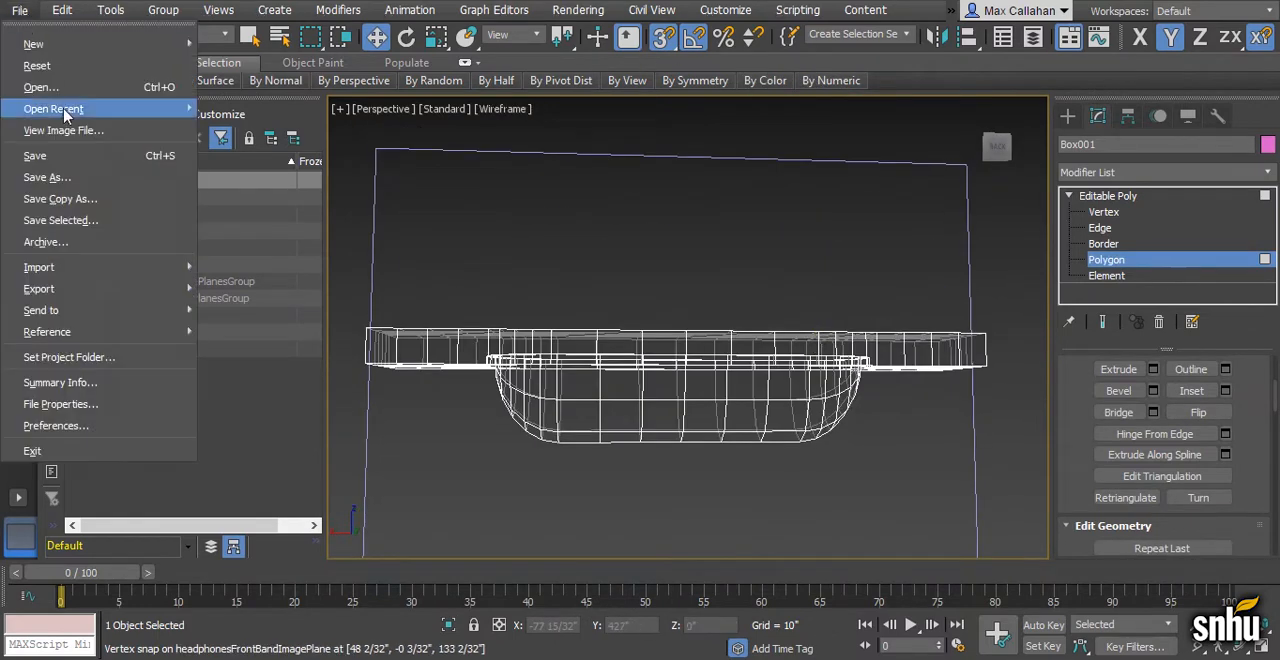
{"action": "left_click", "coordinate": [40, 174]}
{"action": "left_click", "coordinate": [370, 560]}
{"action": "key", "text": "BackSpace"}
{"action": "type", "text": "5"}
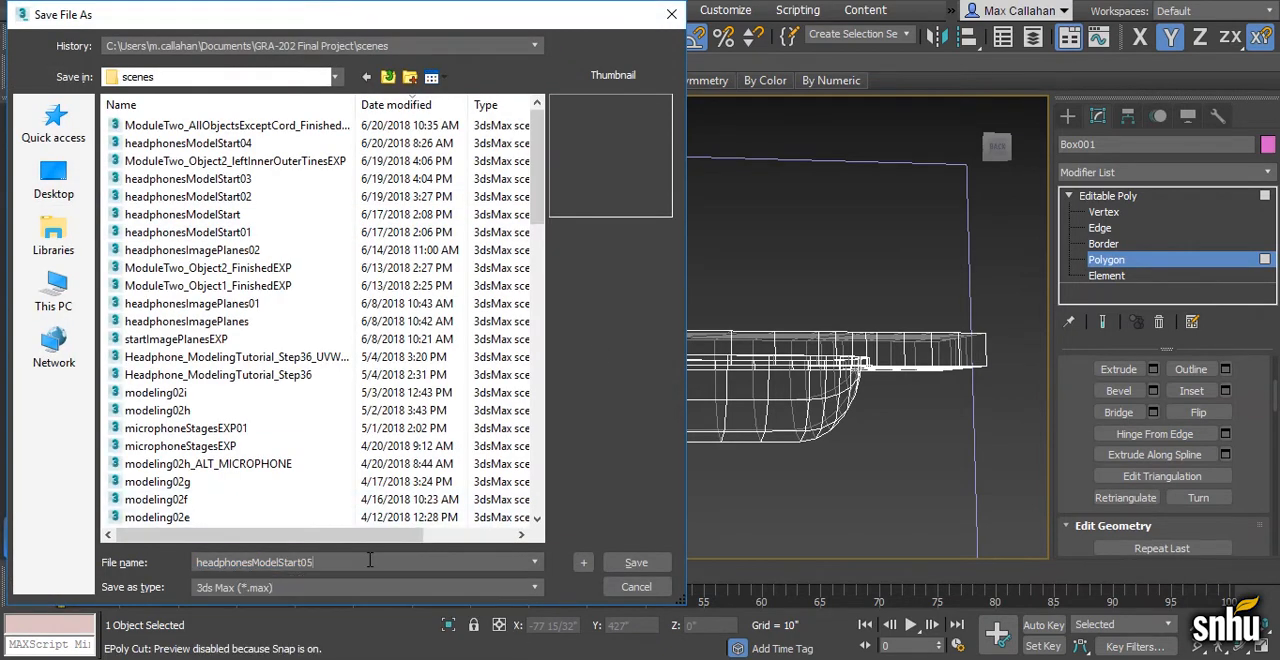
{"action": "key", "text": "Return"}
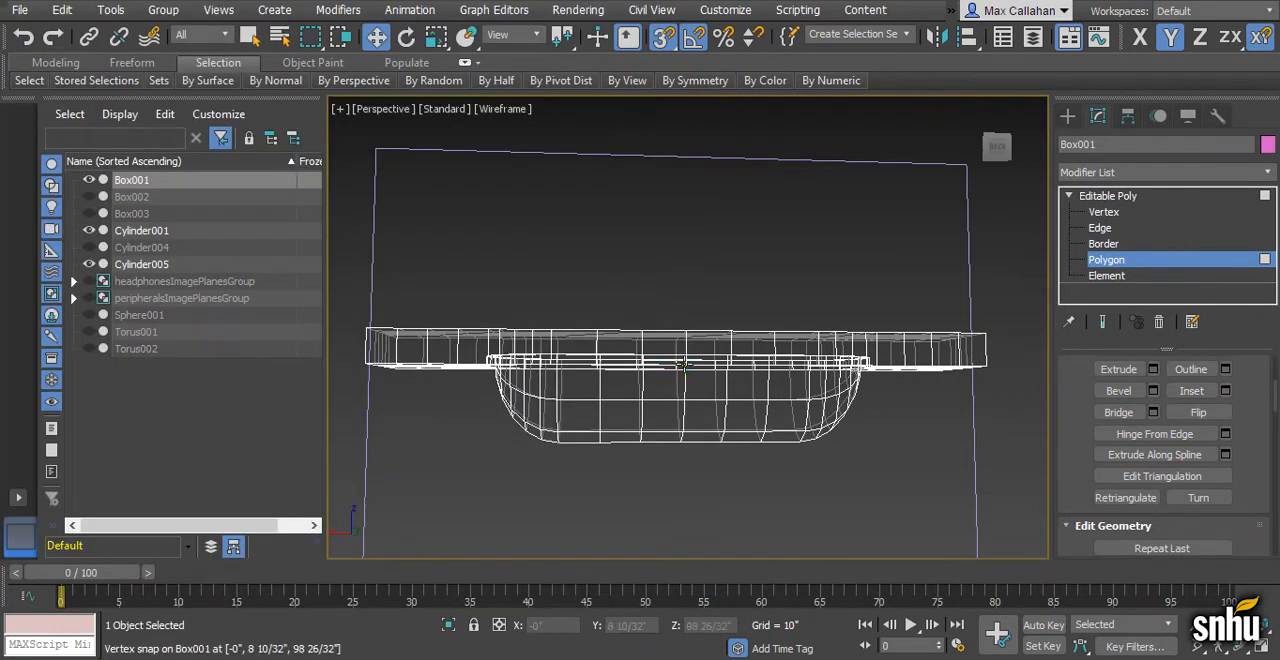
- Apply a Bend modifier to the whole Box001 object, working in the Back view with edged-faces shading
{"action": "key", "text": "F3"}
{"action": "scroll", "coordinate": [730, 360], "scroll_direction": "down", "scroll_amount": 3}
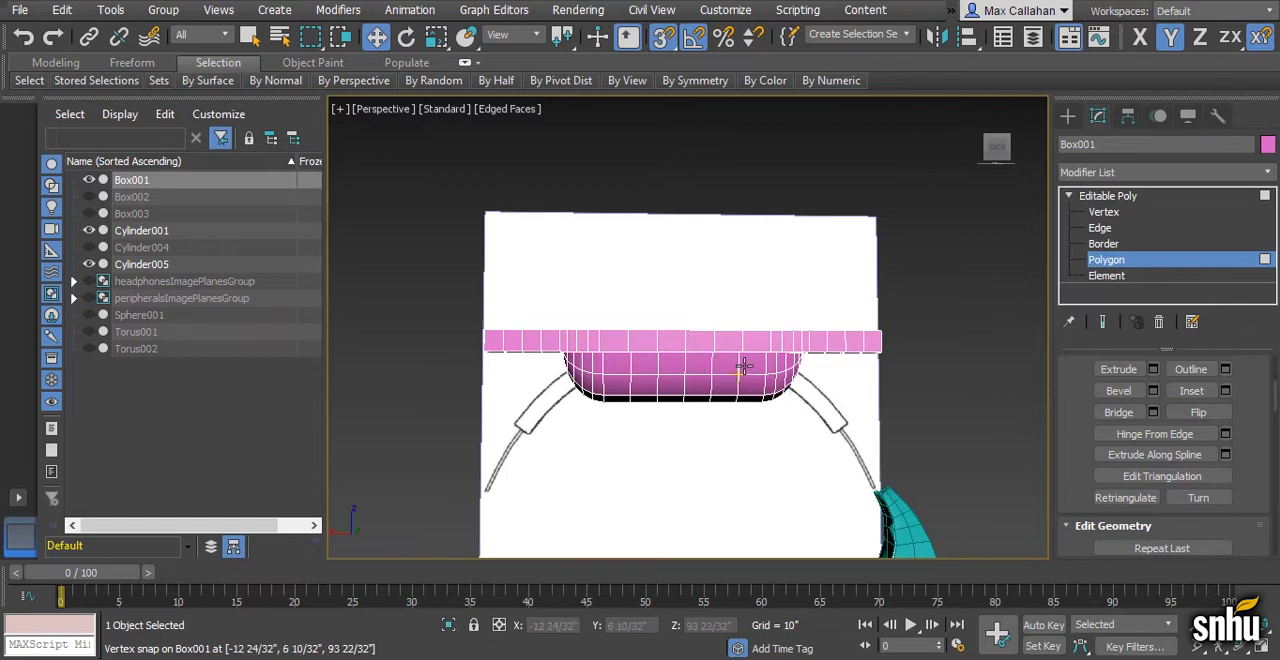
{"action": "scroll", "coordinate": [715, 345], "scroll_direction": "down", "scroll_amount": 2}
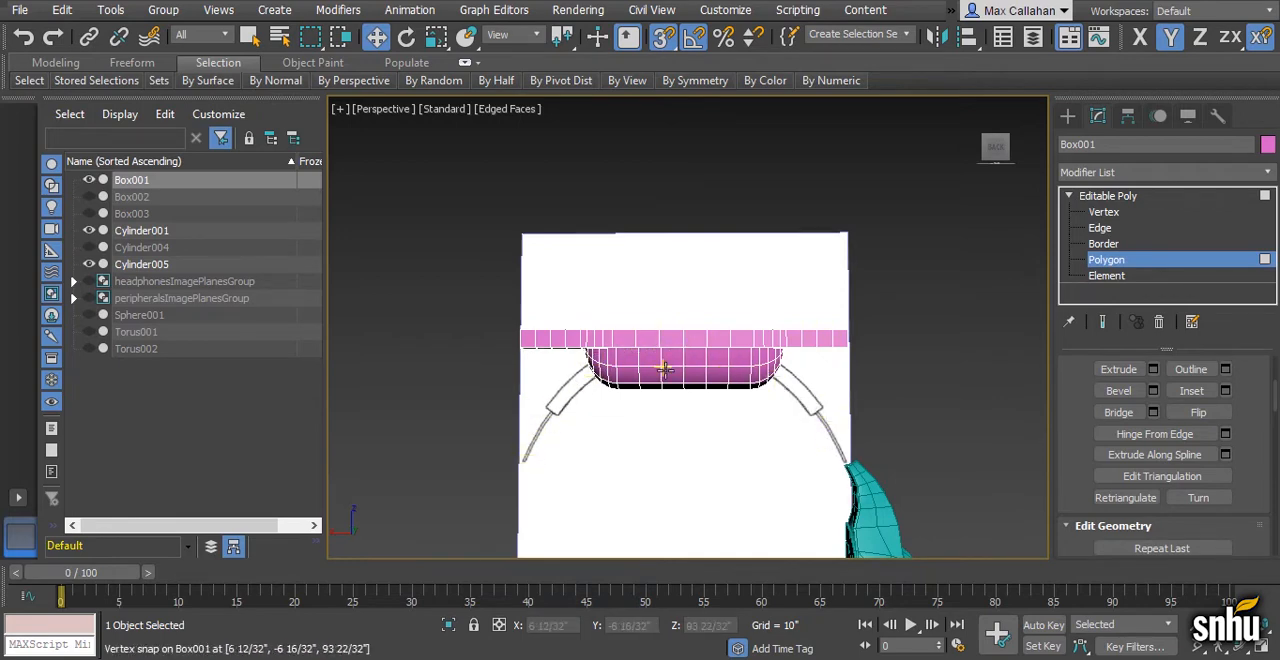
{"action": "key", "text": "alt+w"}
{"action": "left_click", "coordinate": [861, 248]}
{"action": "key", "text": "alt+w"}
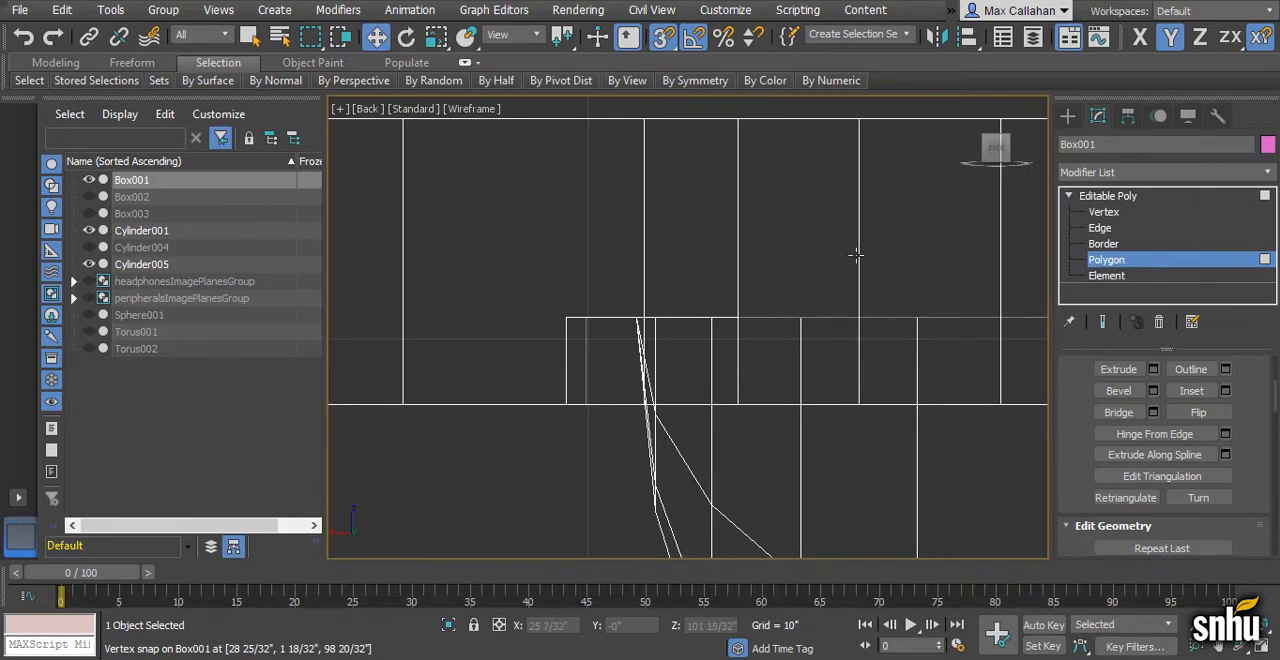
{"action": "key", "text": "F3"}
{"action": "scroll", "coordinate": [849, 303], "scroll_direction": "down", "scroll_amount": 5}
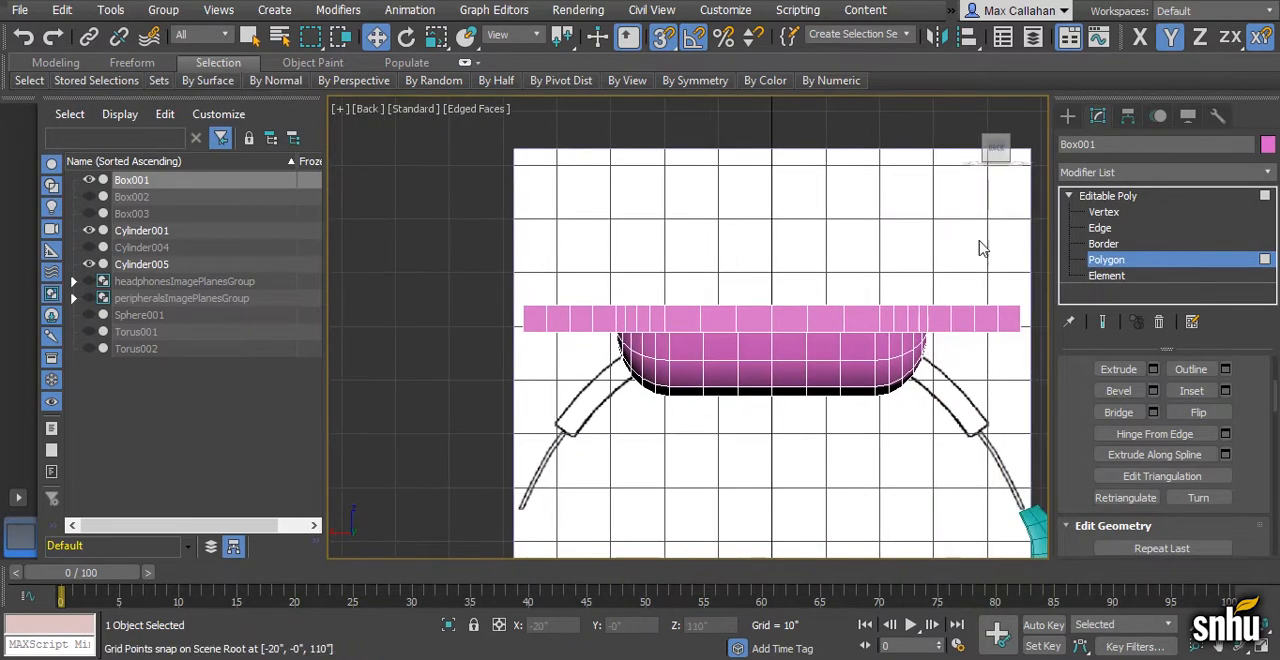
{"action": "left_click", "coordinate": [1146, 196]}
{"action": "left_click", "coordinate": [1268, 178]}
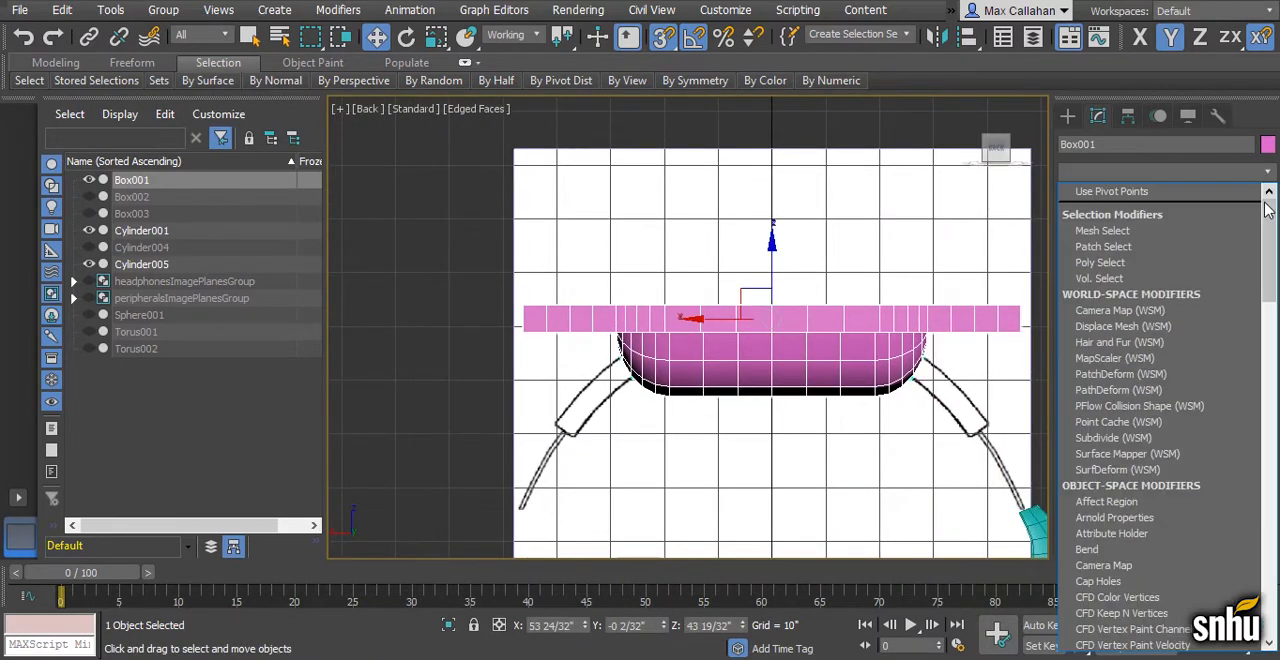
{"action": "scroll", "coordinate": [1150, 410], "scroll_direction": "down", "scroll_amount": 3}
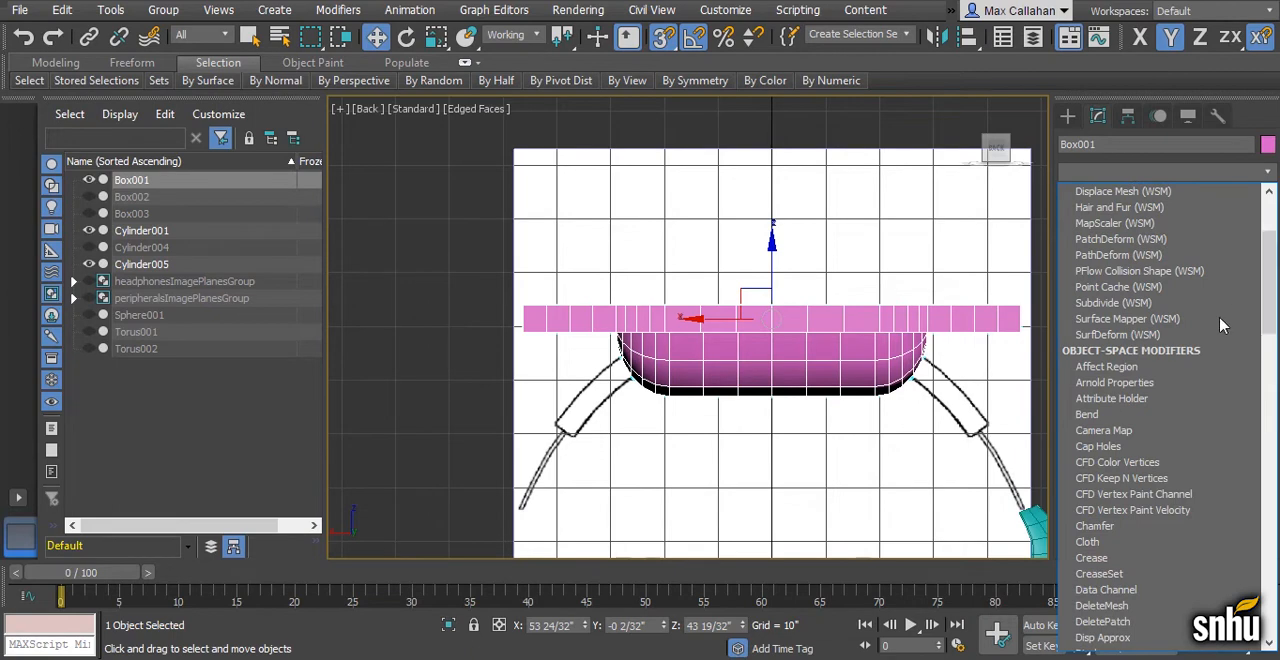
{"action": "left_click", "coordinate": [1150, 414]}
- Set Box001's bend angle to 24 and the bend axis to X, checking the curve in the Perspective view
{"action": "middle_click_drag", "start_coordinate": [909, 400], "coordinate": [897, 390]}
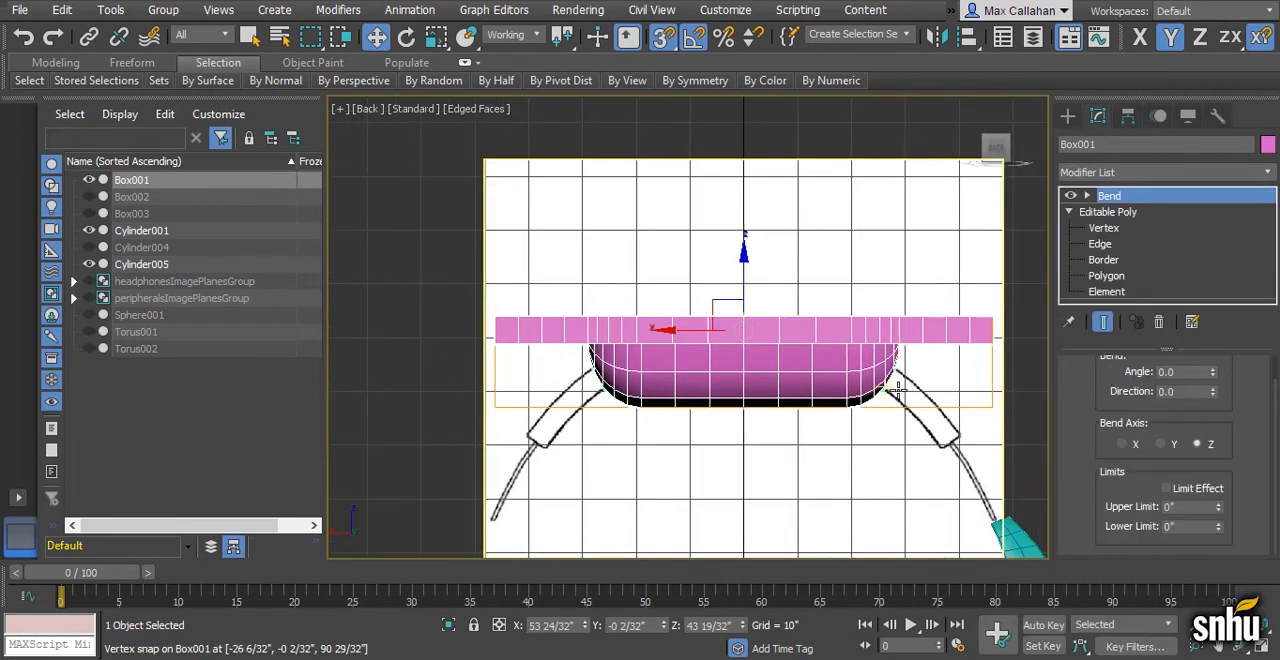
{"action": "key", "text": "alt+w"}
{"action": "middle_click", "coordinate": [868, 458]}
{"action": "key", "text": "alt+w"}
{"action": "mouse_move", "coordinate": [866, 455]}
{"action": "middle_mouse_down", "text": "alt"}
{"action": "mouse_move", "coordinate": [814, 443]}
{"action": "mouse_move", "coordinate": [873, 461]}
{"action": "middle_mouse_up", "text": "alt"}
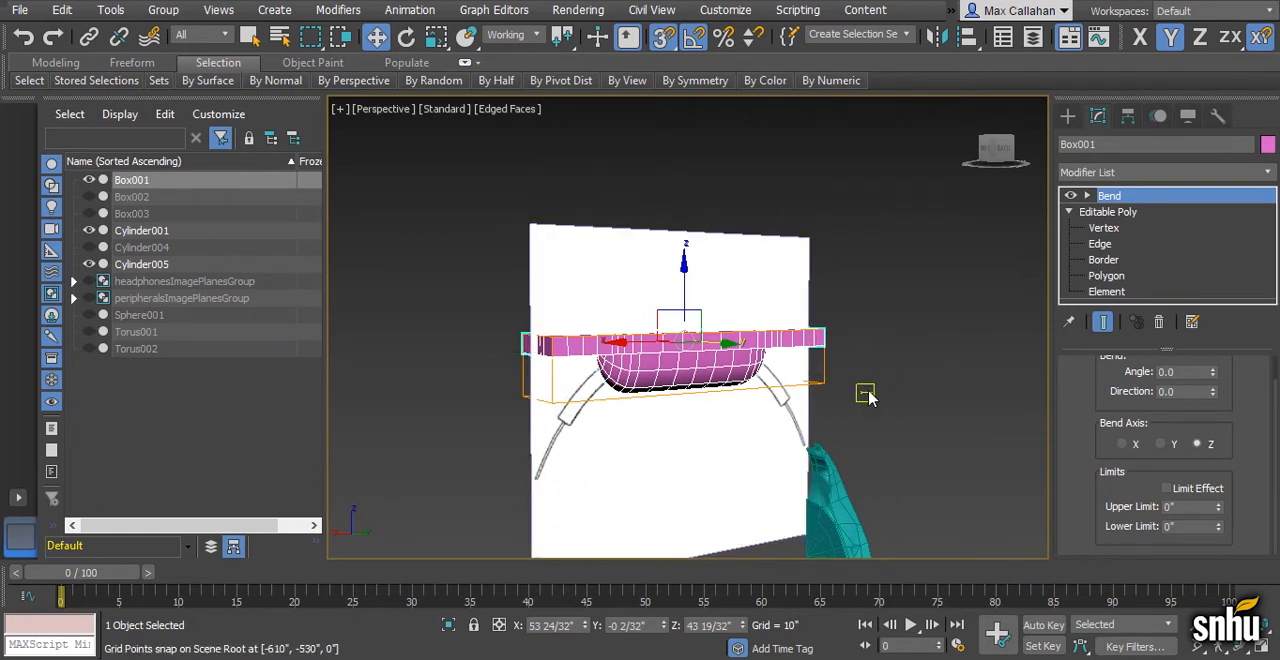
{"action": "left_click_drag", "start_coordinate": [1215, 376], "coordinate": [1213, 324]}
{"action": "middle_click_drag", "start_coordinate": [838, 403], "coordinate": [808, 441], "text": "alt"}
{"action": "left_click", "coordinate": [1124, 444]}
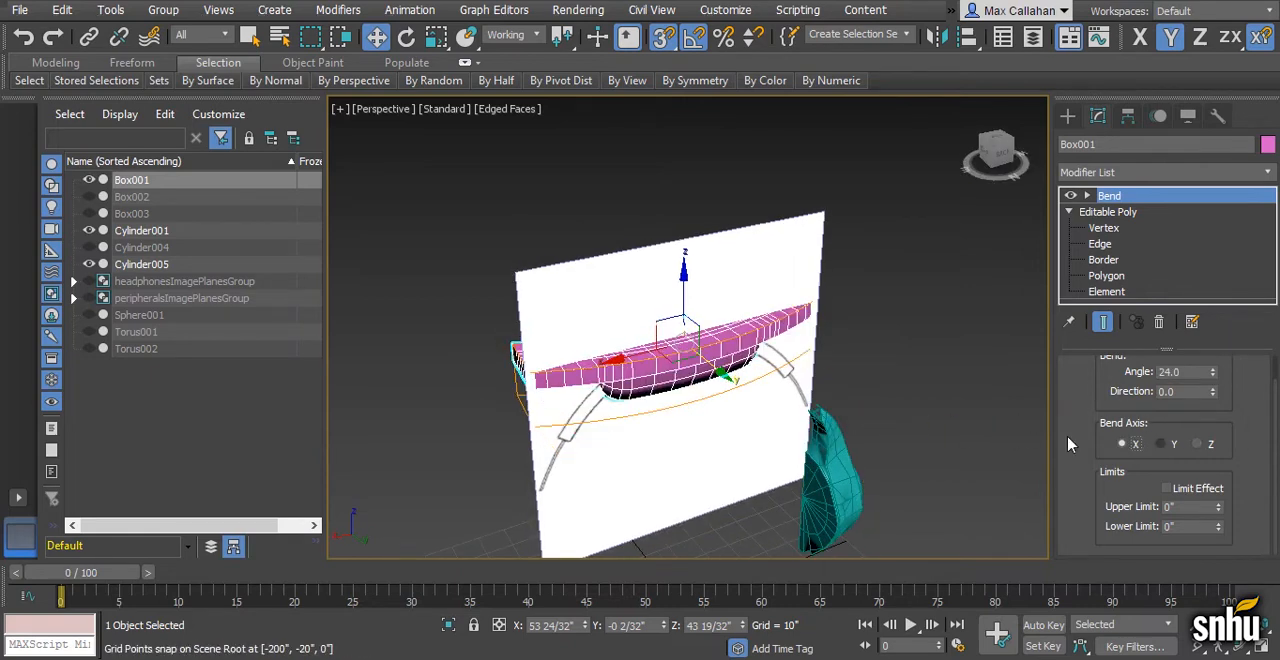
- Try the Y and Z bend axes on Box001 and return to the X axis
{"action": "middle_click_drag", "start_coordinate": [1040, 440], "coordinate": [1000, 430], "text": "alt"}
{"action": "left_click", "coordinate": [1161, 444]}
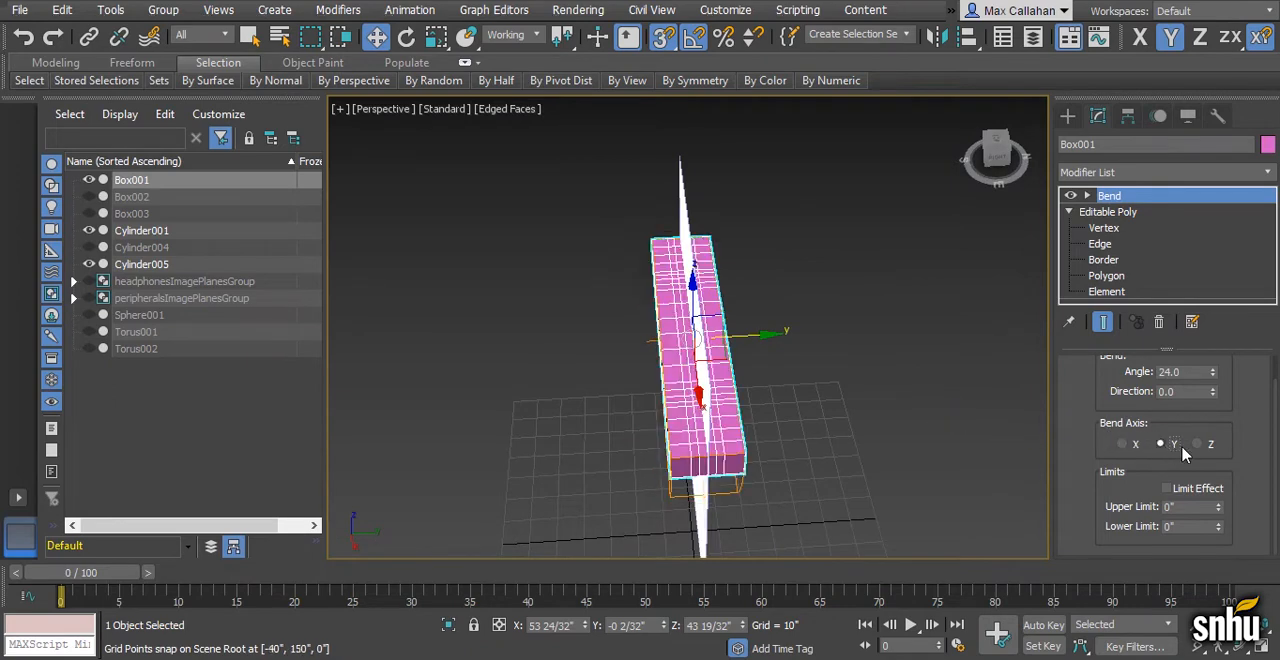
{"action": "left_click", "coordinate": [1198, 445]}
{"action": "middle_click_drag", "start_coordinate": [822, 394], "coordinate": [684, 374], "text": "alt"}
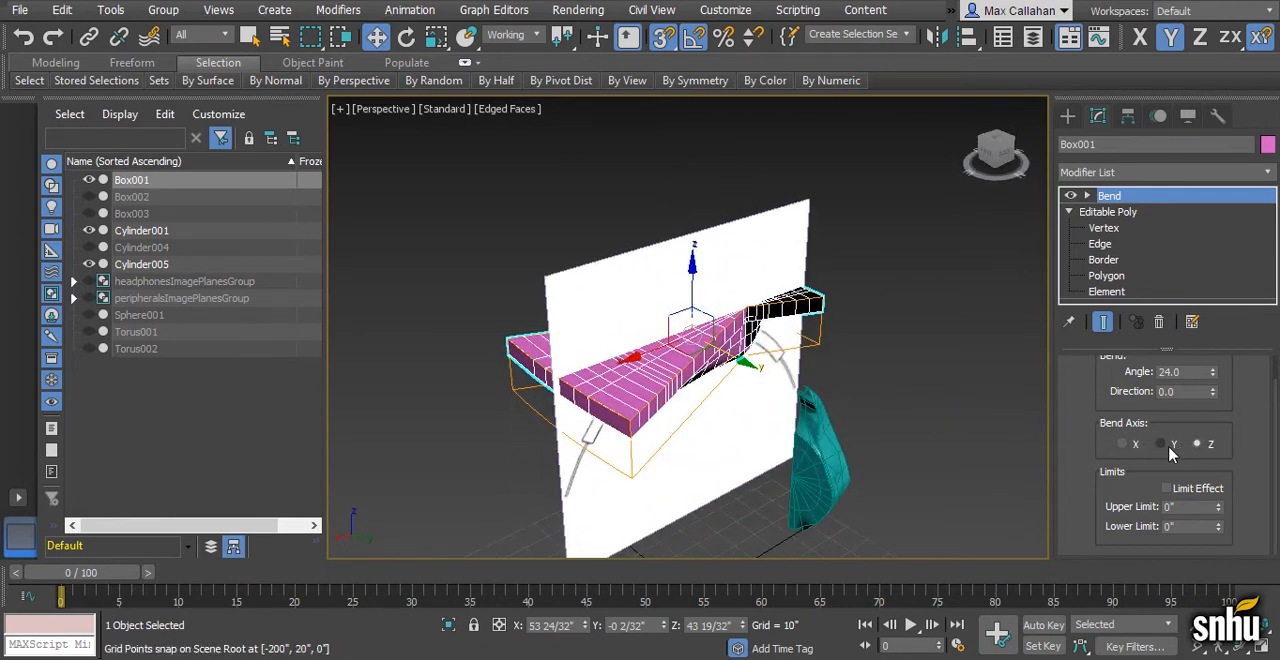
{"action": "left_click", "coordinate": [1155, 444]}
{"action": "left_click", "coordinate": [1136, 447]}
- Set the bend direction to 90 so the headband curves downward at both ends
{"action": "middle_click_drag", "start_coordinate": [782, 400], "coordinate": [884, 449], "text": "alt"}
{"action": "middle_click_drag", "start_coordinate": [692, 288], "coordinate": [757, 400], "text": "alt"}
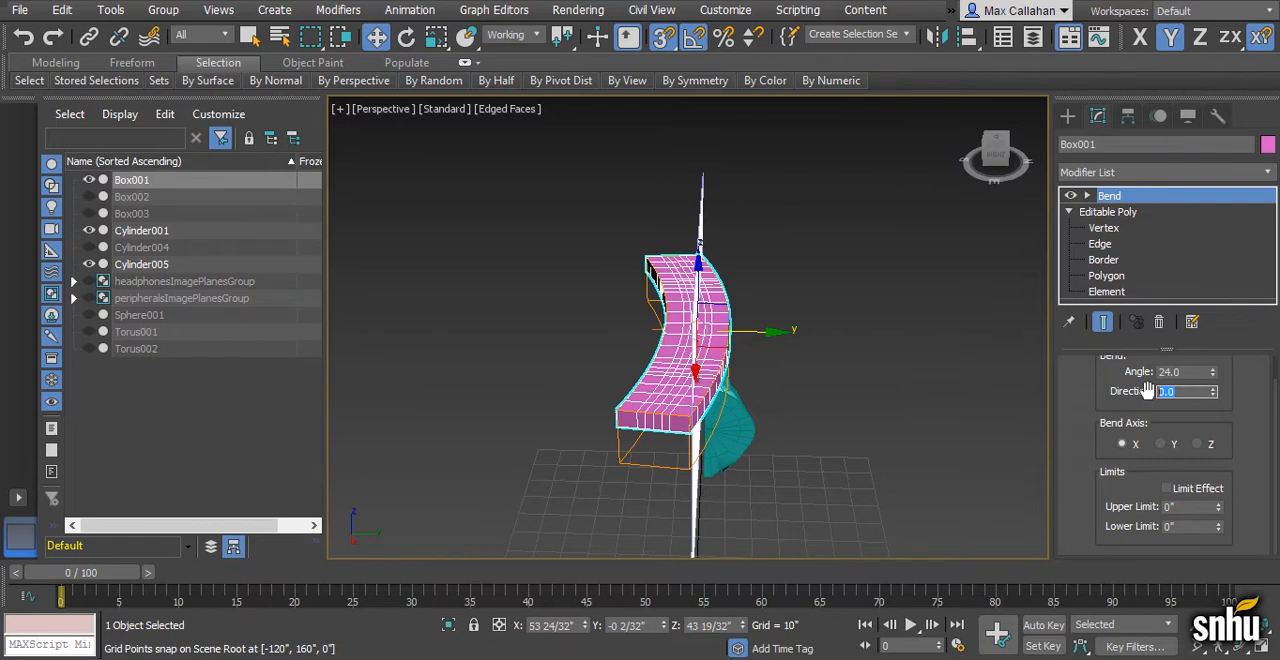
{"action": "type", "text": "90"}
{"action": "key", "text": "Return"}
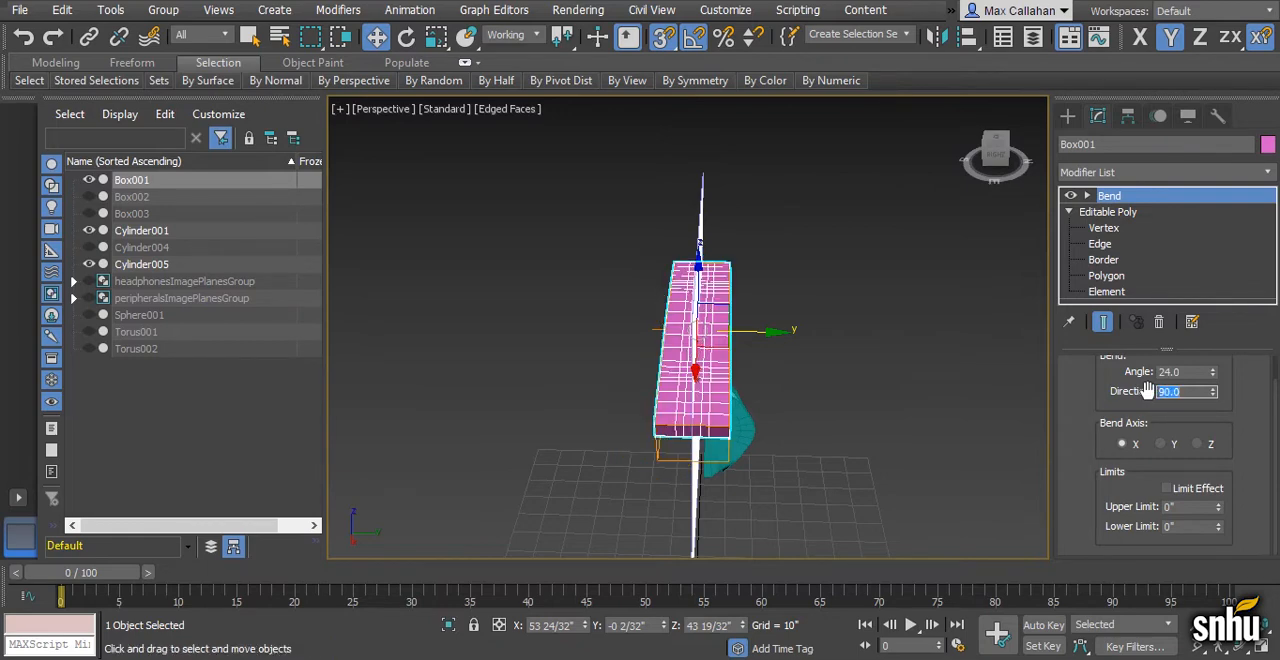
{"action": "middle_click_drag", "start_coordinate": [882, 416], "coordinate": [706, 365], "text": "alt"}
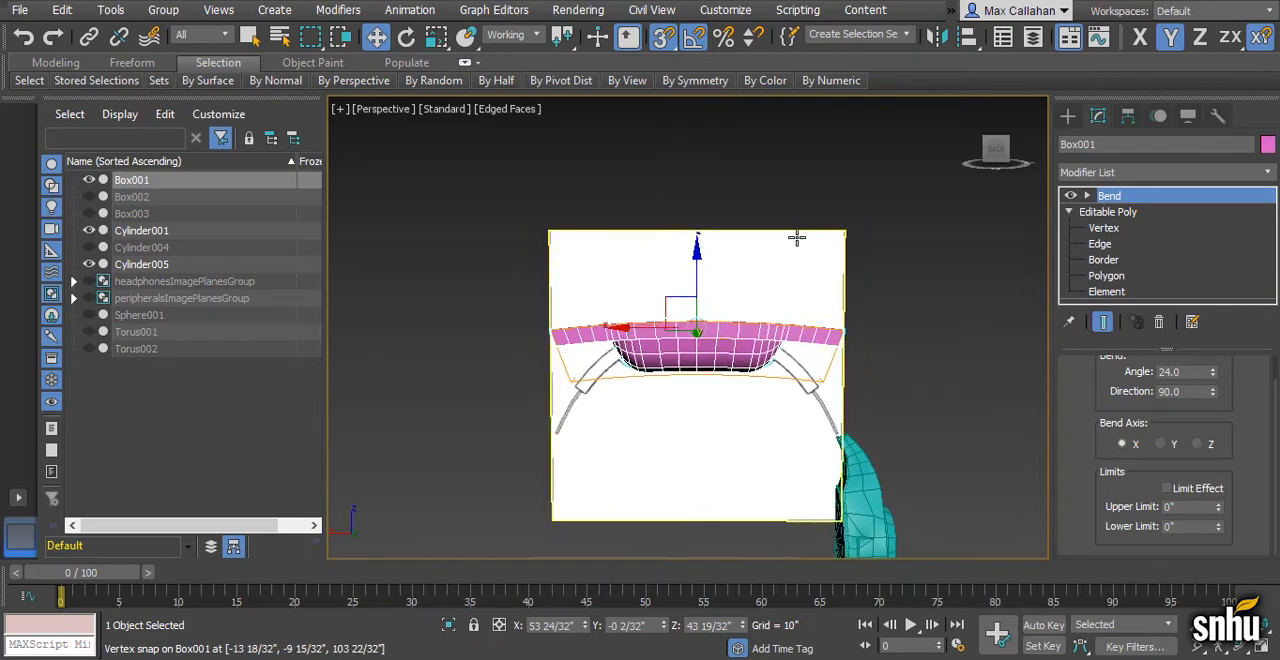
- Increase the bend angle to 70 while comparing the headband with the reference drawing in the Back view
{"action": "key", "text": "alt+w"}
{"action": "key", "text": "alt+w"}
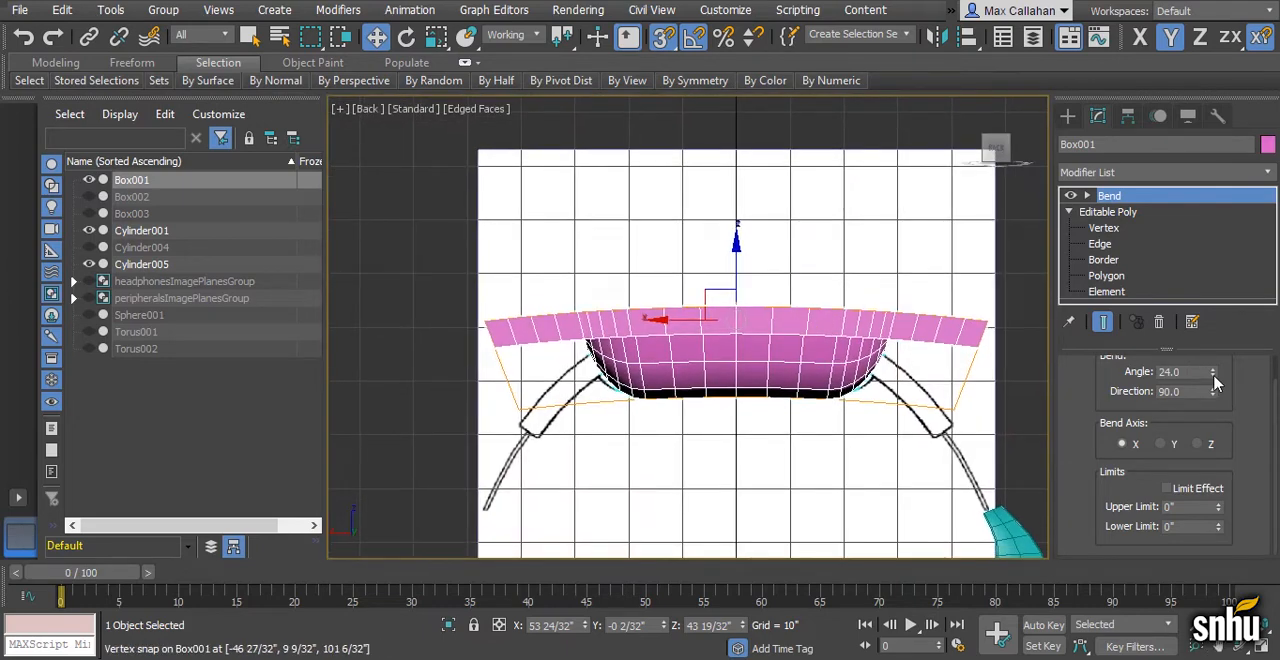
{"action": "left_click_drag", "start_coordinate": [1213, 378], "coordinate": [1202, 282]}
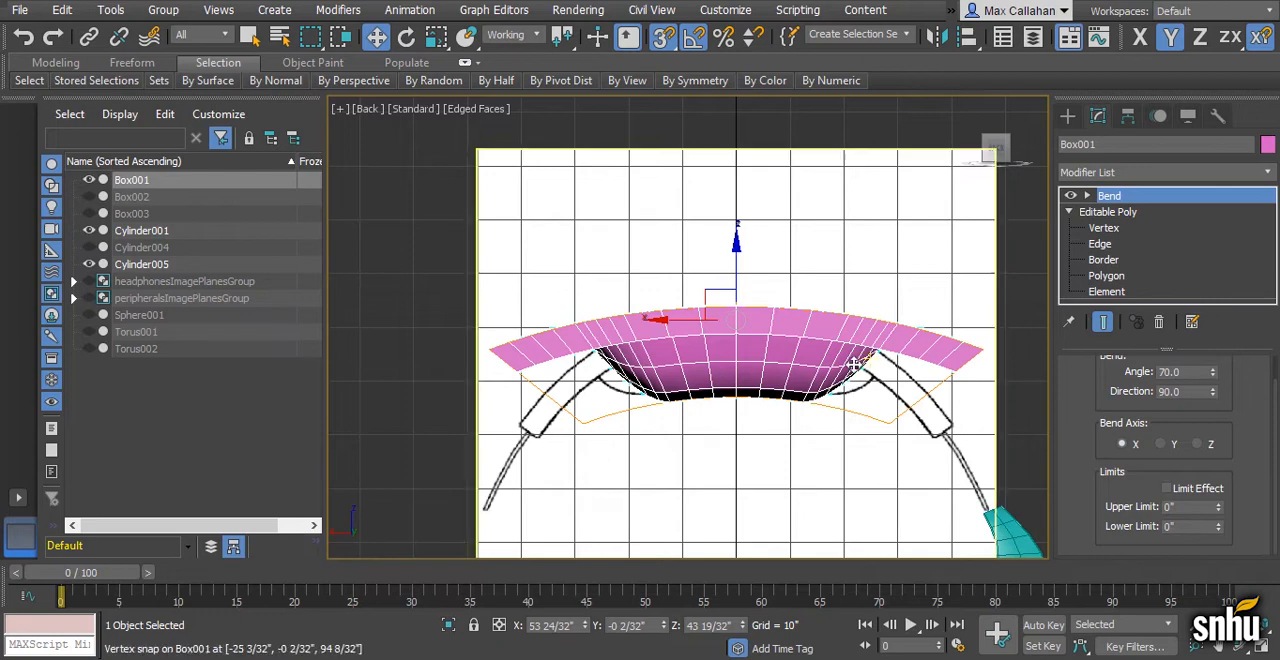
{"action": "middle_click_drag", "start_coordinate": [868, 345], "coordinate": [832, 336]}
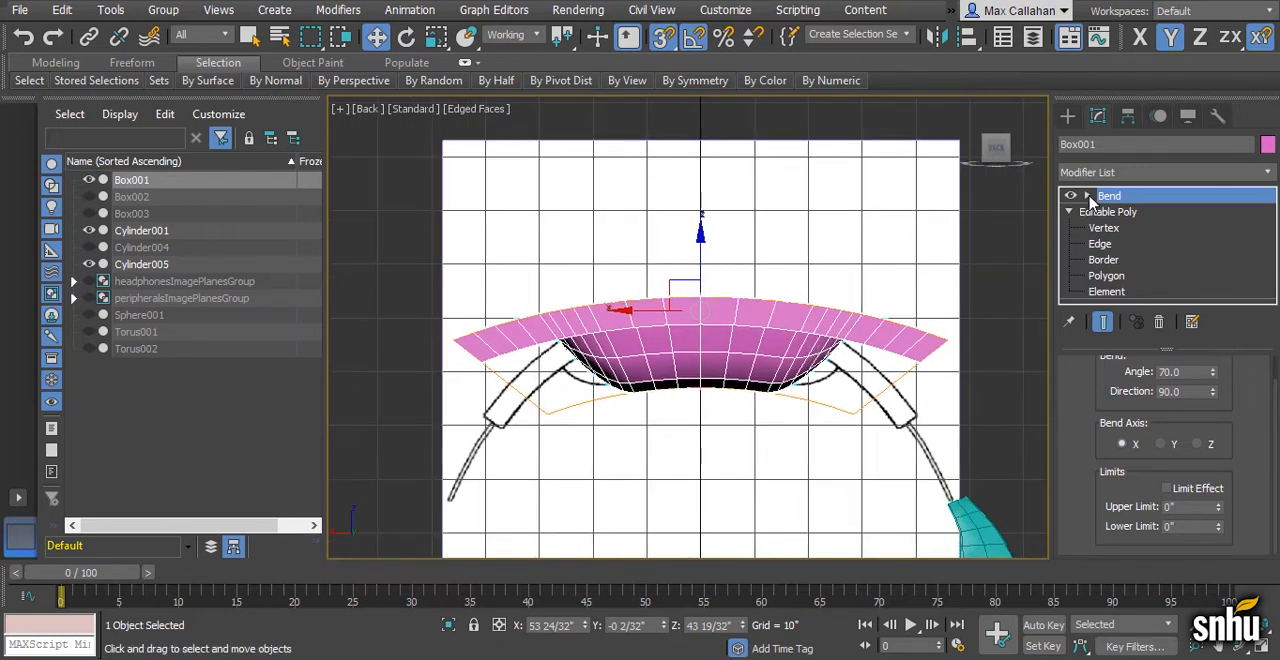
- Scale the Bend gizmo inward along X until the headband follows the arc in the reference image
{"action": "left_click", "coordinate": [1088, 197]}
{"action": "left_click", "coordinate": [1127, 213]}
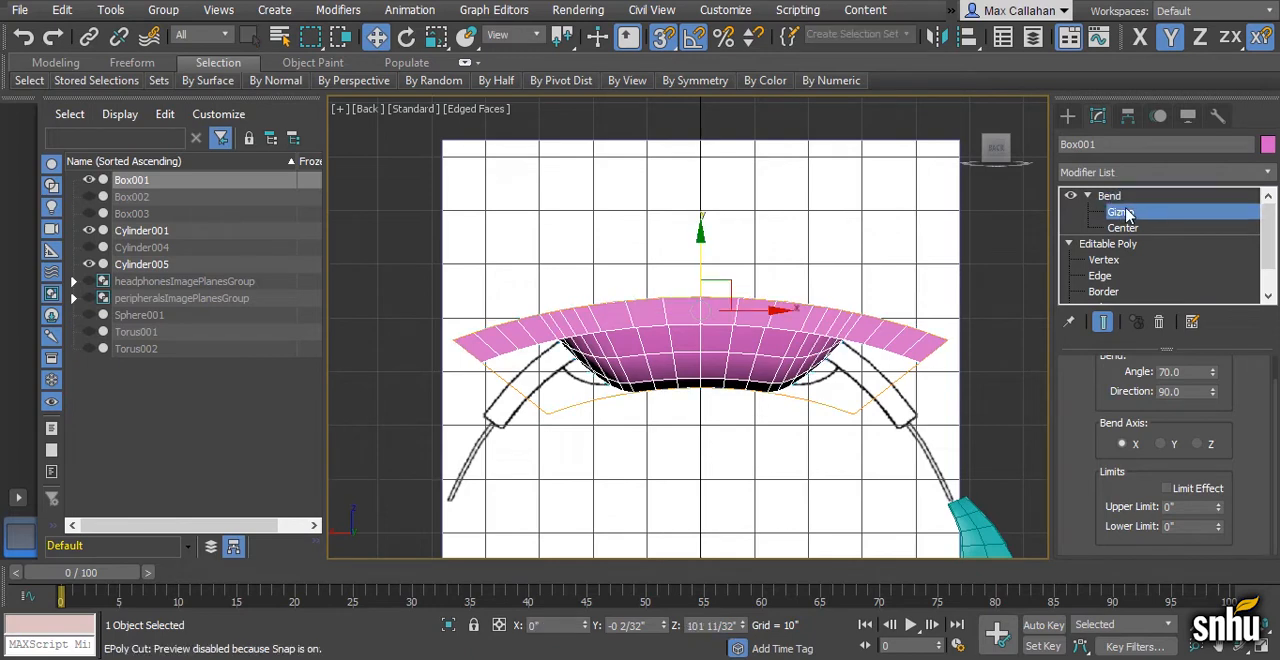
{"action": "middle_click_drag", "start_coordinate": [827, 373], "coordinate": [819, 363]}
{"action": "key", "text": "r"}
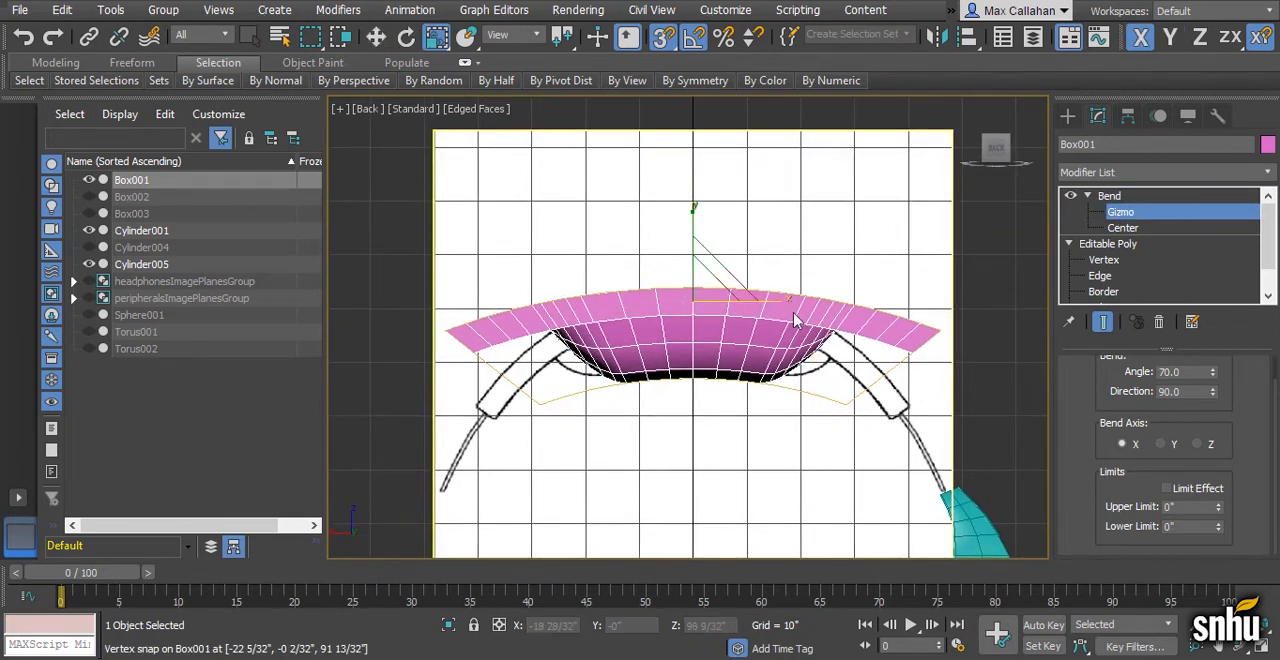
{"action": "left_click_drag", "start_coordinate": [785, 301], "coordinate": [756, 308]}
{"action": "key", "text": "ctrl+z"}
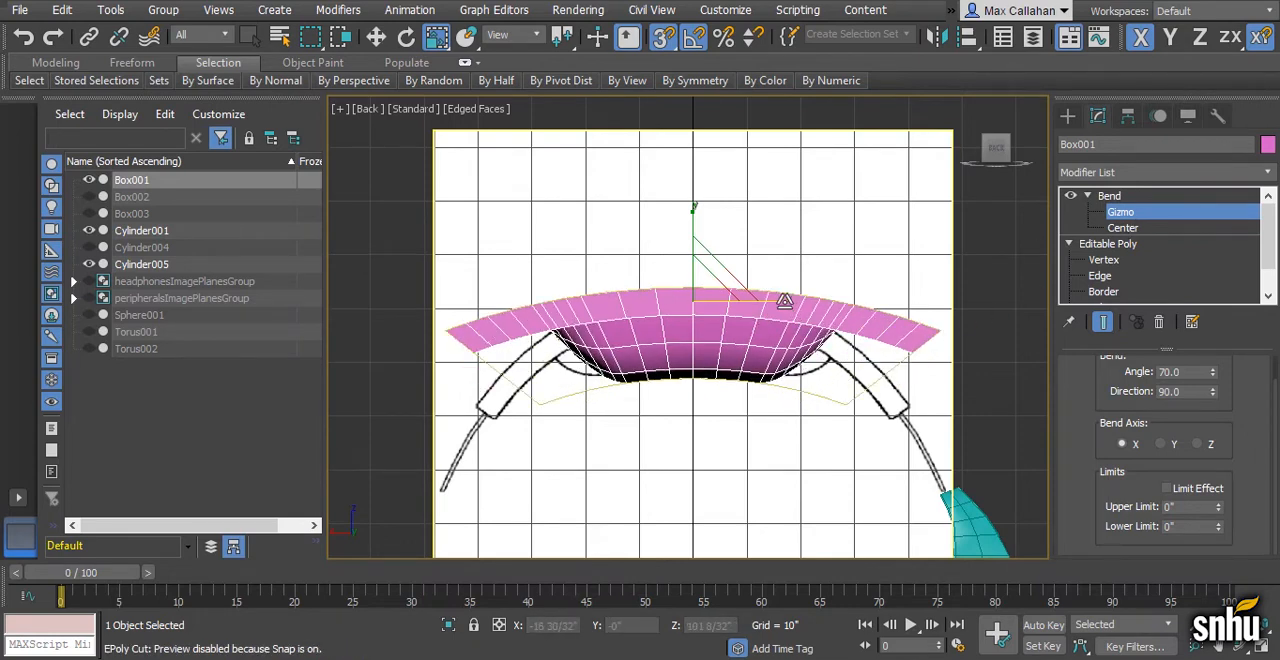
{"action": "left_click_drag", "start_coordinate": [784, 301], "coordinate": [735, 311]}
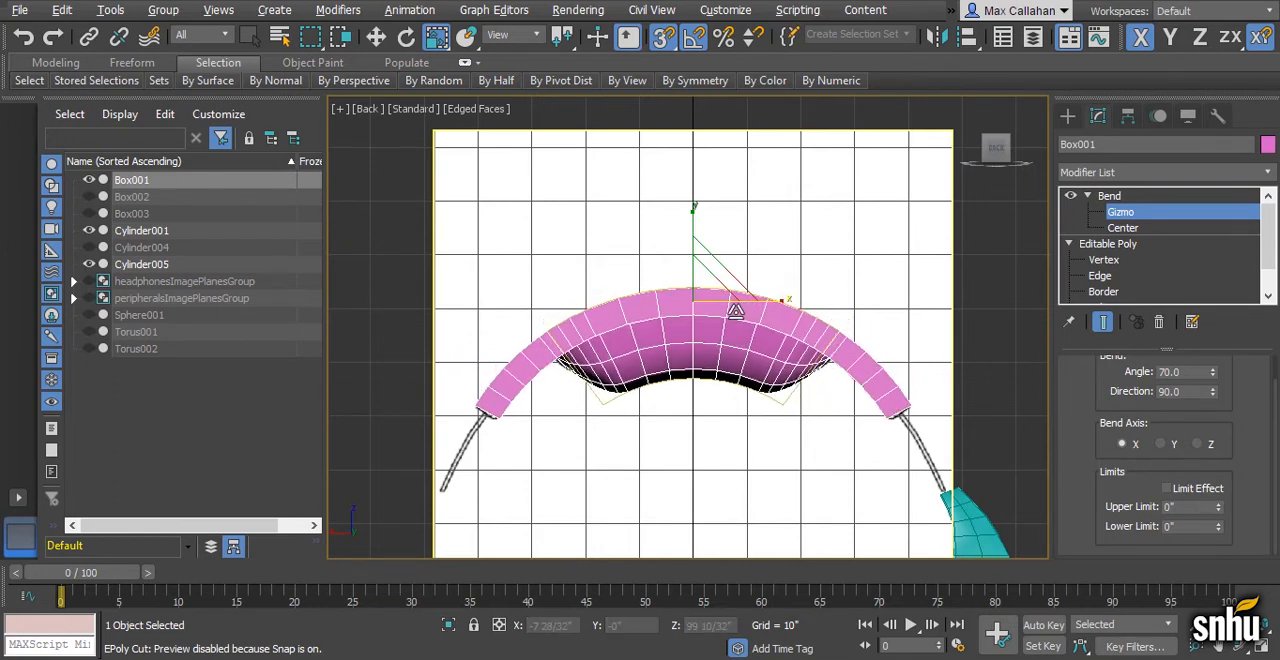
- Turn off snapping and lower the Bend gizmo about 18/32" along Y to fit the reference headband
{"action": "scroll", "coordinate": [822, 368], "scroll_direction": "up", "scroll_amount": 3}
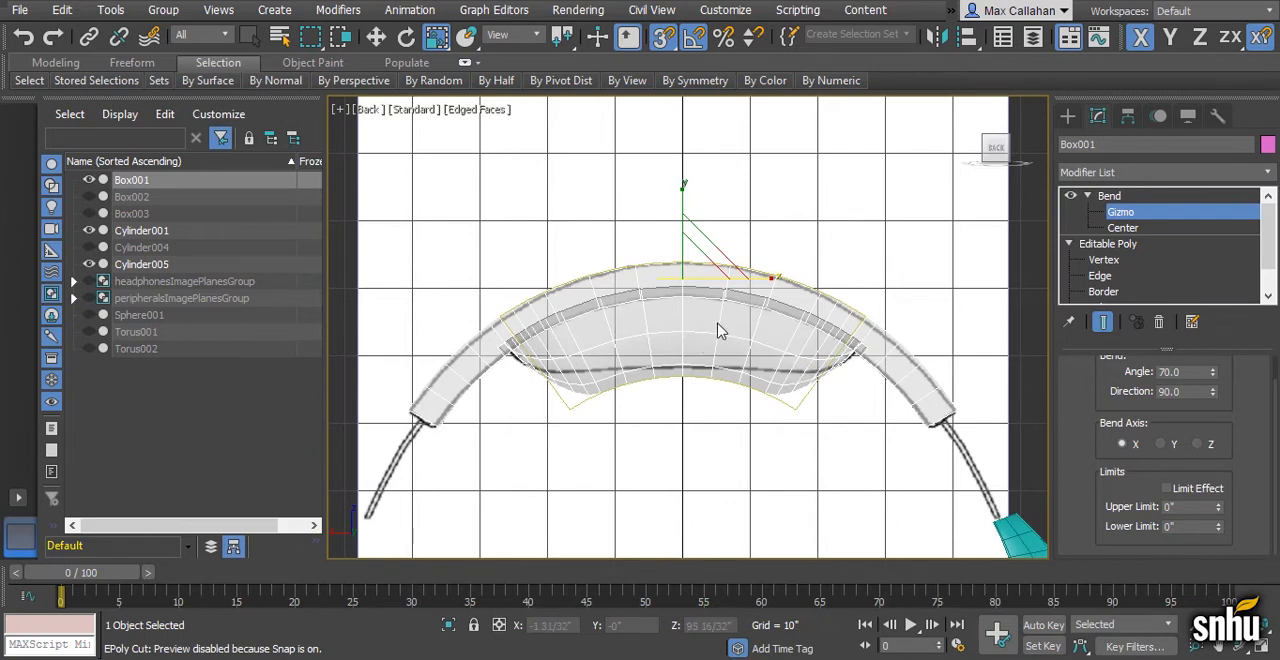
{"action": "key", "text": "w"}
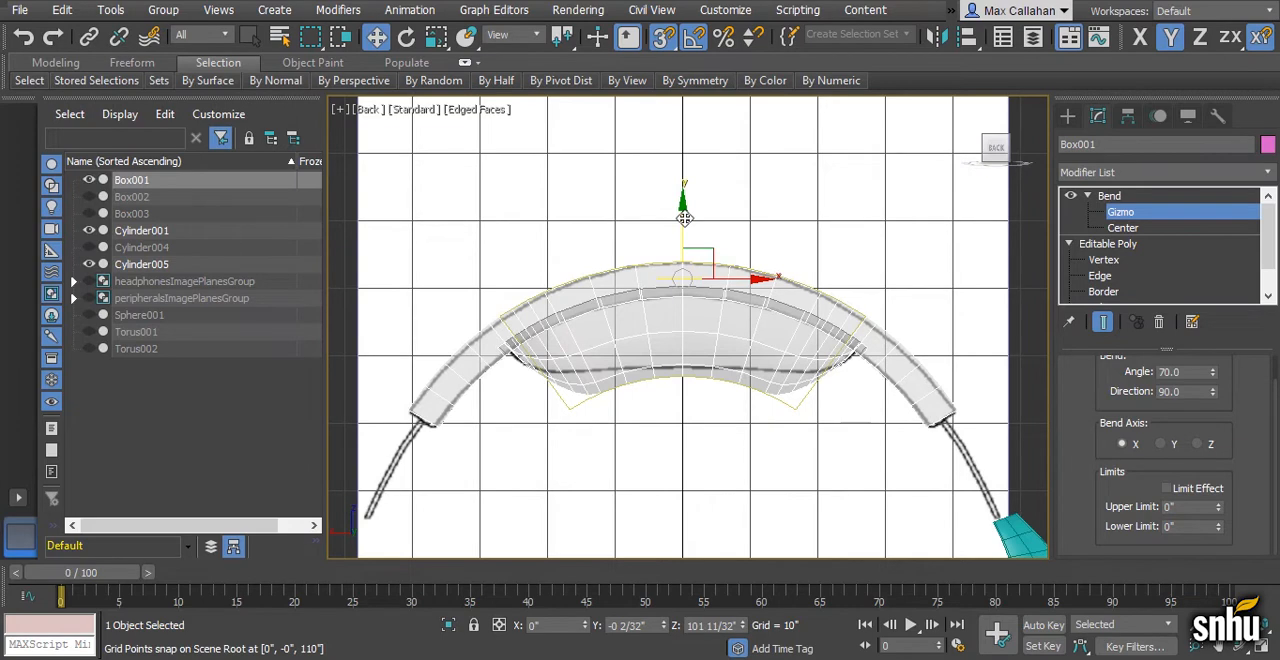
{"action": "left_click_drag", "start_coordinate": [684, 219], "coordinate": [683, 221]}
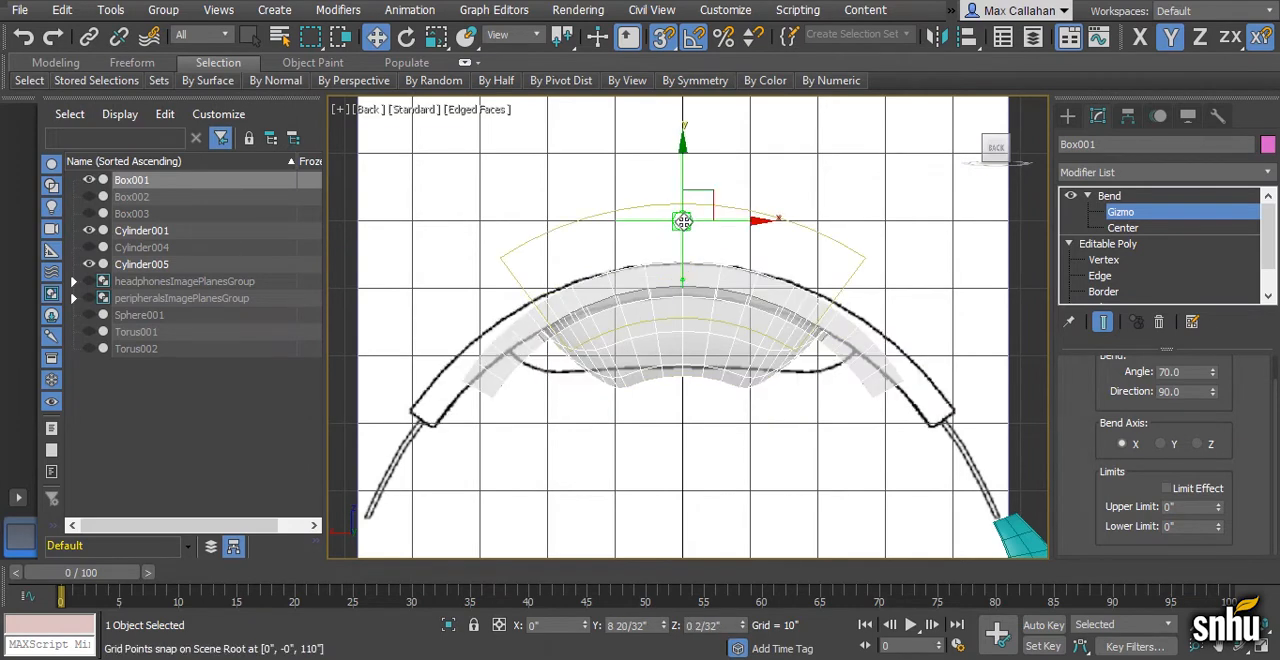
{"action": "key", "text": "ctrl+z"}
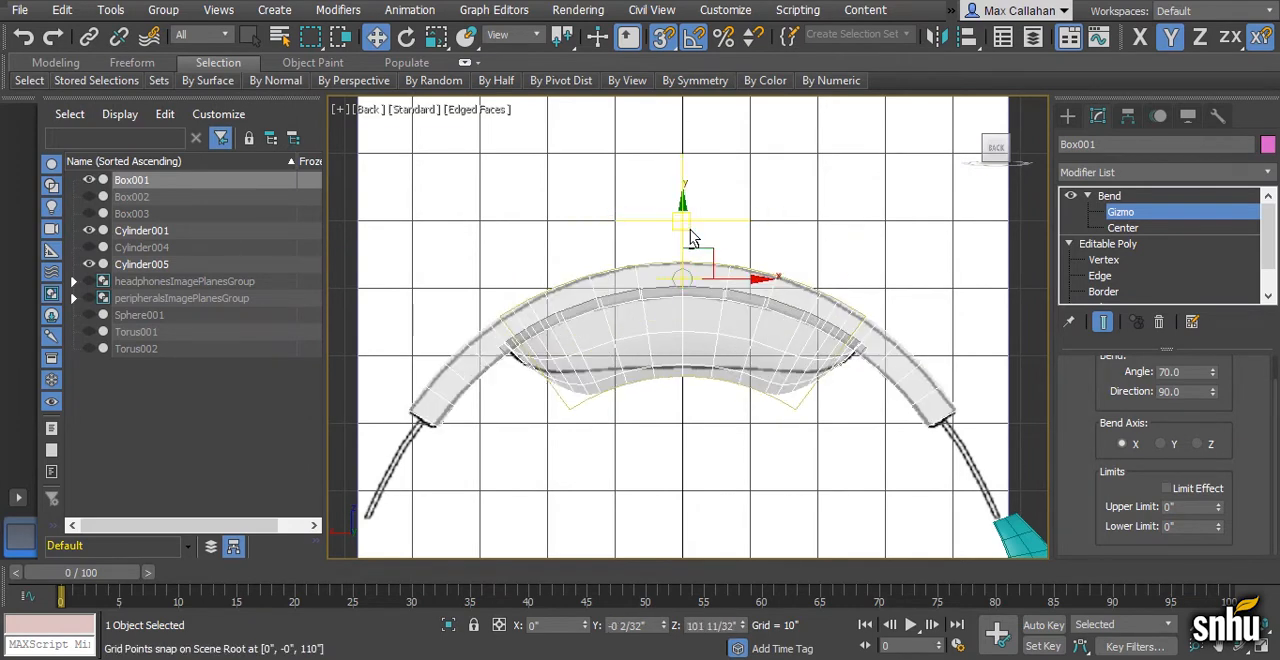
{"action": "left_click", "coordinate": [663, 37]}
{"action": "left_click_drag", "start_coordinate": [683, 204], "coordinate": [682, 208]}
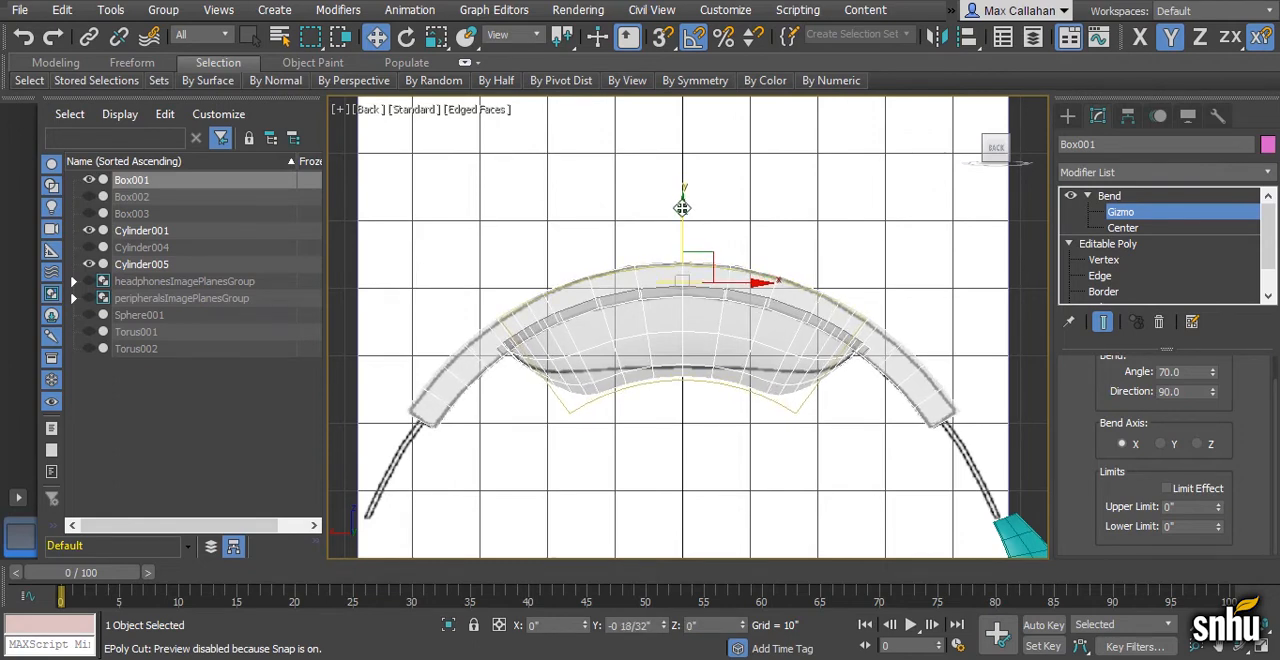
{"action": "middle_click_drag", "start_coordinate": [702, 264], "coordinate": [700, 233]}
{"action": "scroll", "coordinate": [677, 232], "scroll_direction": "up", "scroll_amount": 1}
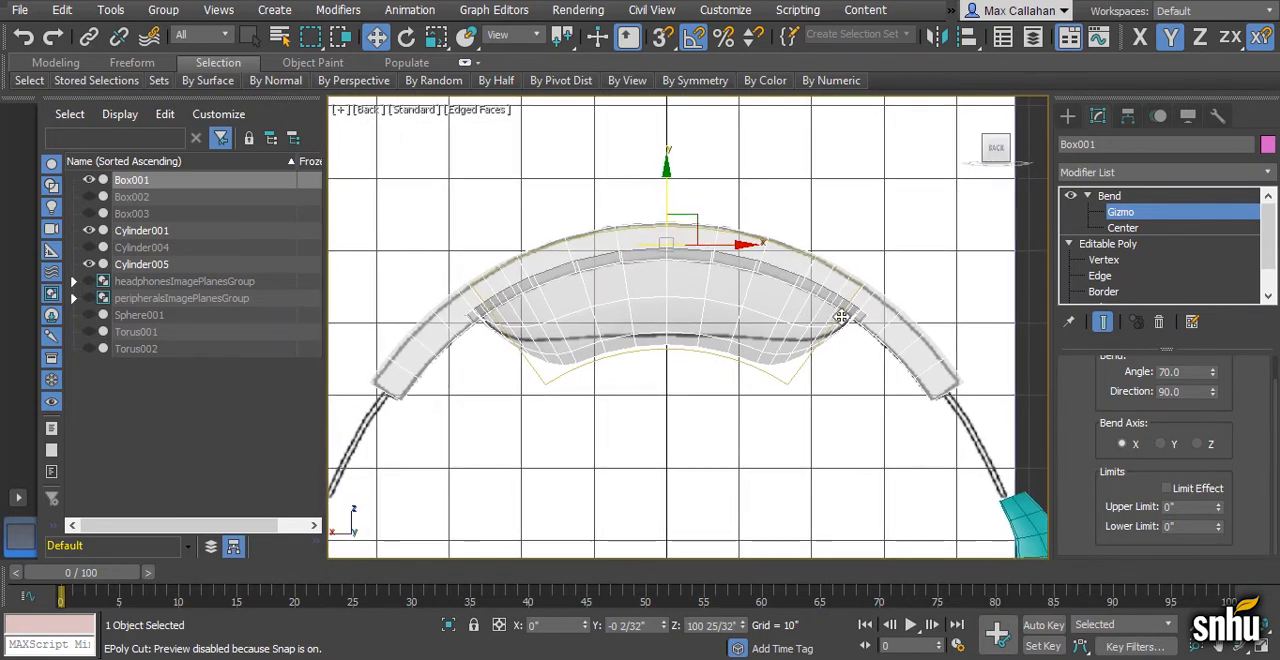
{"action": "scroll", "coordinate": [820, 318], "scroll_direction": "down", "scroll_amount": 1}
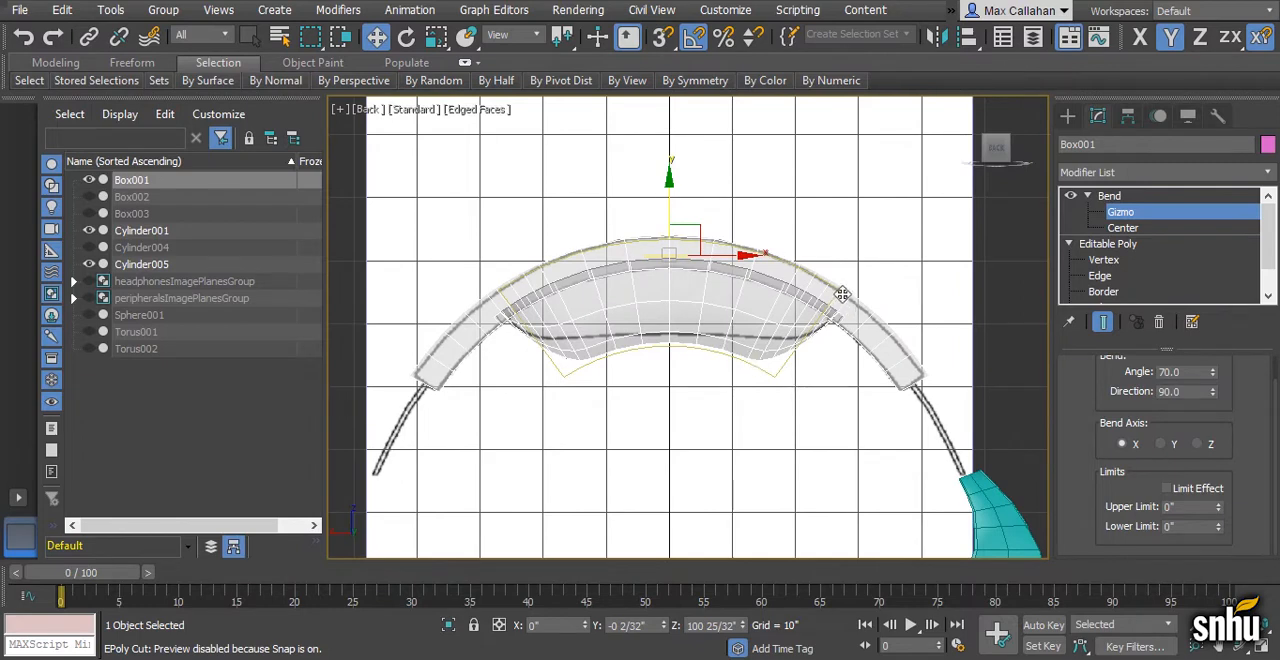
- Collapse the headband's whole modifier stack into a single Editable Poly, accepting the warning
{"action": "left_click", "coordinate": [1116, 198]}
{"action": "right_click", "coordinate": [1118, 198]}
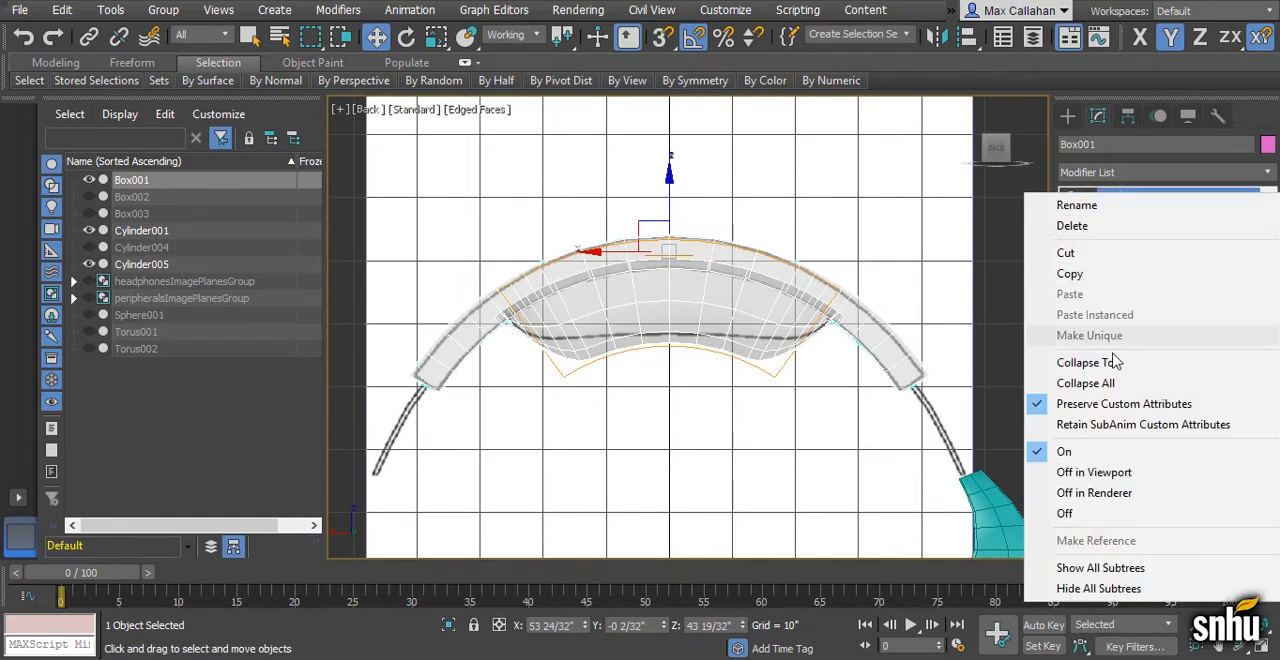
{"action": "left_click", "coordinate": [1090, 383]}
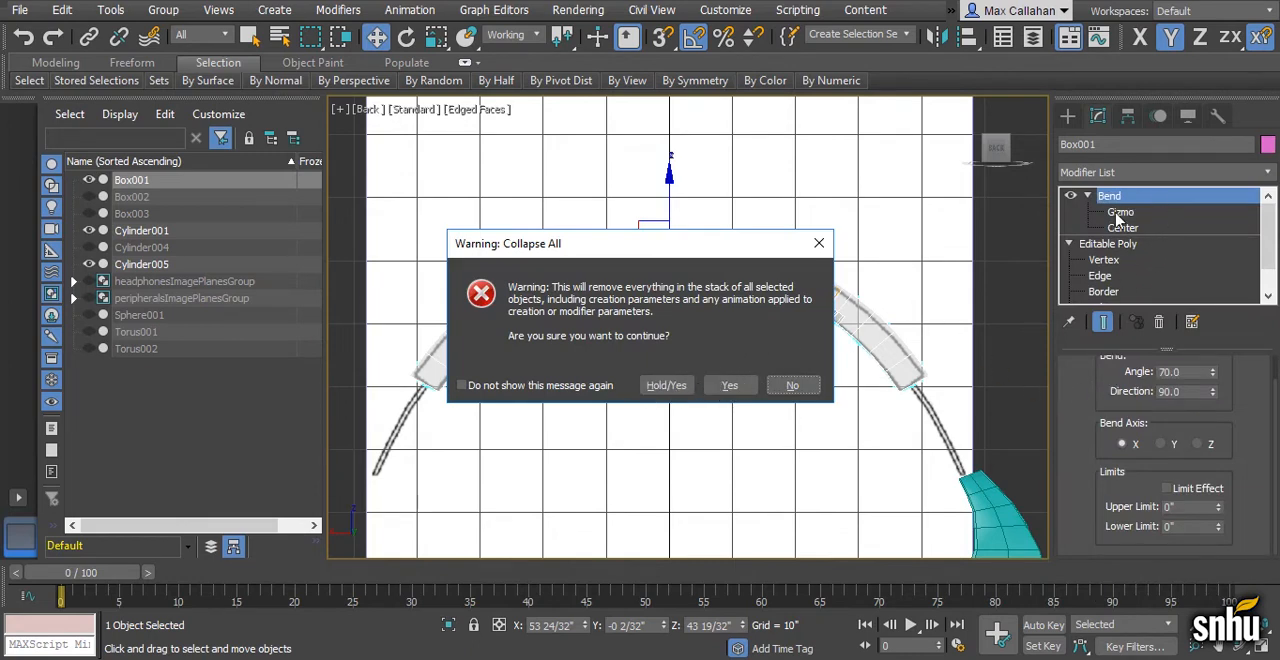
{"action": "left_click", "coordinate": [729, 386]}
{"action": "scroll", "coordinate": [788, 314], "scroll_direction": "up", "scroll_amount": 3}
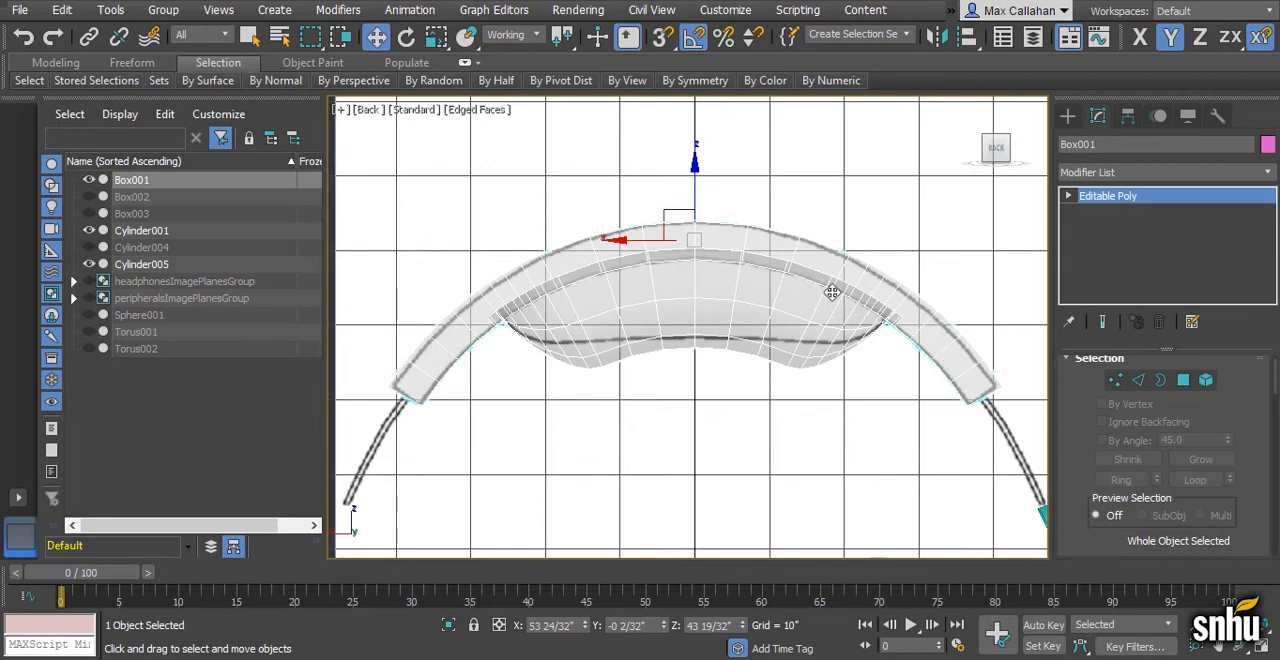
- Select the pad's polygons under the headband, removing the outer band's polygons along the arc from the selection
{"action": "left_click", "coordinate": [1069, 197]}
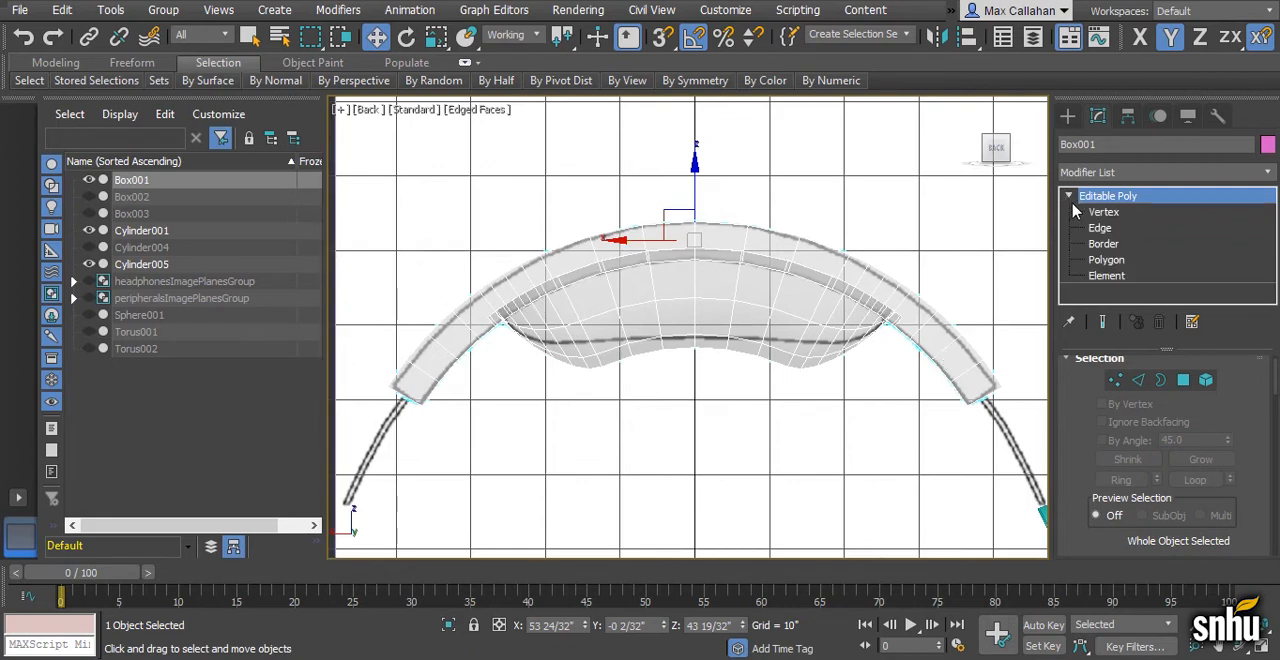
{"action": "left_click", "coordinate": [1105, 259]}
{"action": "left_click_drag", "start_coordinate": [463, 160], "coordinate": [918, 402]}
{"action": "left_click_drag", "start_coordinate": [402, 255], "coordinate": [457, 359], "text": "alt"}
{"action": "left_click_drag", "start_coordinate": [457, 248], "coordinate": [510, 289], "text": "alt"}
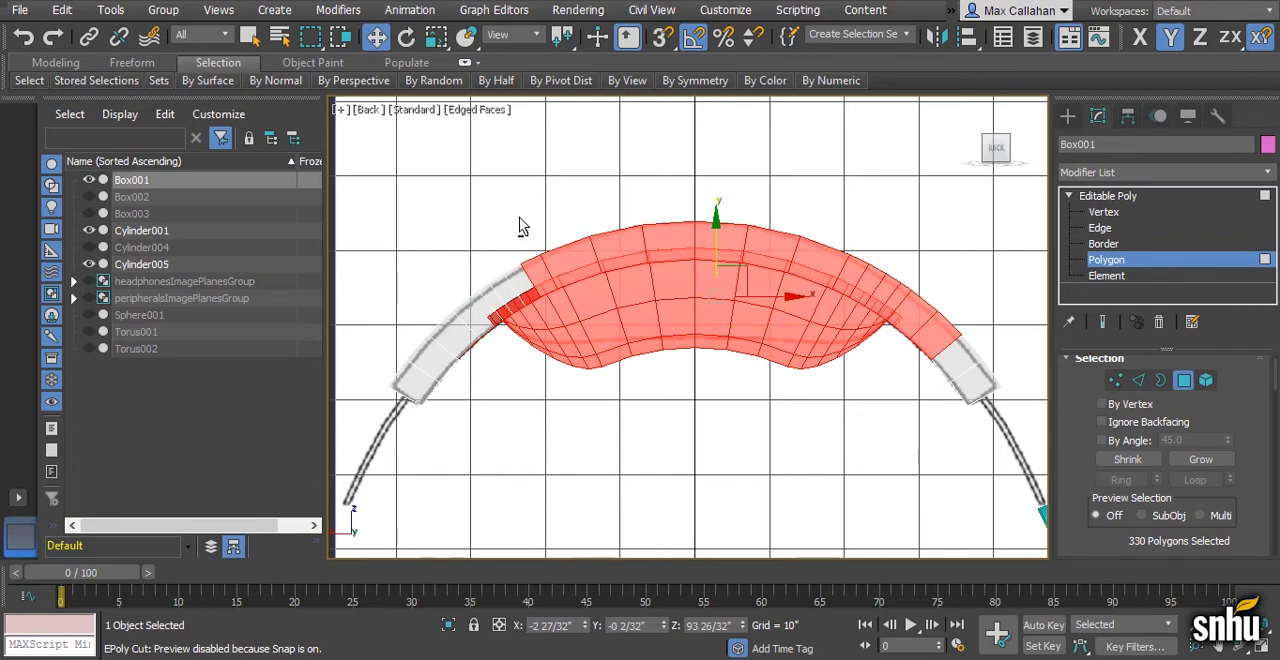
{"action": "left_click_drag", "start_coordinate": [563, 256], "coordinate": [564, 266], "text": "alt"}
{"action": "left_click_drag", "start_coordinate": [555, 203], "coordinate": [876, 268], "text": "alt"}
{"action": "left_click_drag", "start_coordinate": [965, 266], "coordinate": [922, 313], "text": "alt"}
{"action": "left_click_drag", "start_coordinate": [928, 273], "coordinate": [890, 308], "text": "alt"}
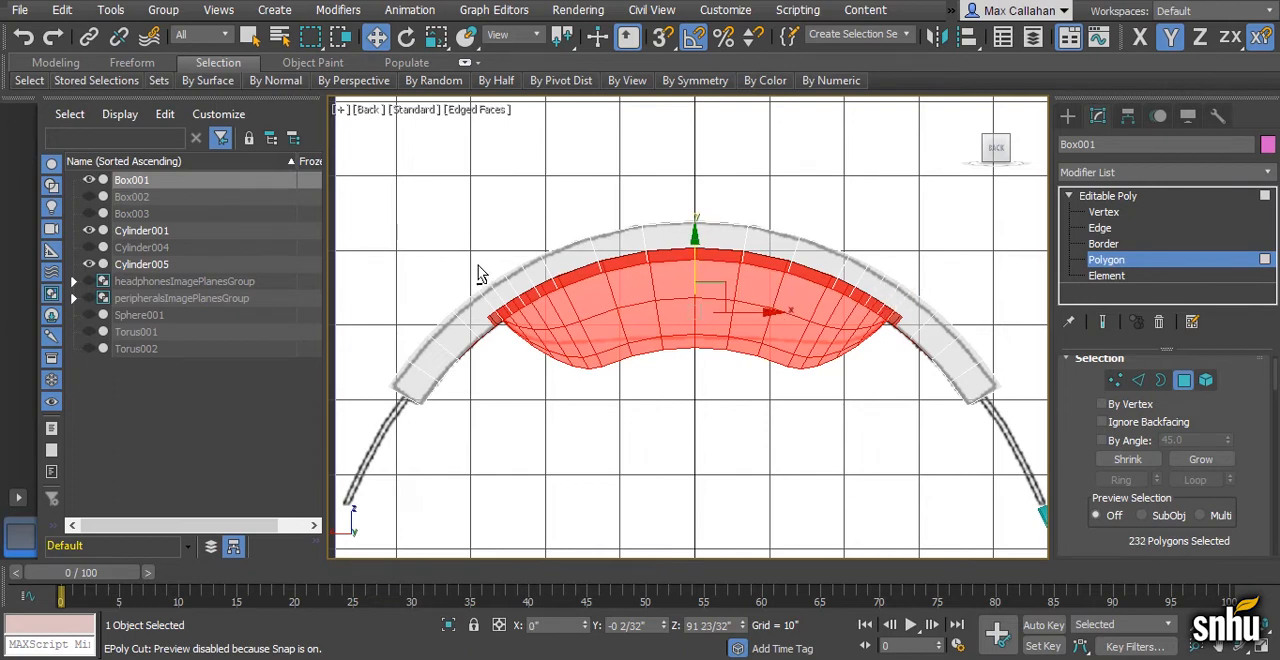
- Switch to vertex editing and deselect the band and strip vertices around the pad's left end
{"action": "left_click", "coordinate": [1117, 383], "text": "ctrl"}
{"action": "middle_click_drag", "start_coordinate": [674, 348], "coordinate": [804, 349]}
{"action": "scroll", "coordinate": [734, 340], "scroll_direction": "up", "scroll_amount": 3}
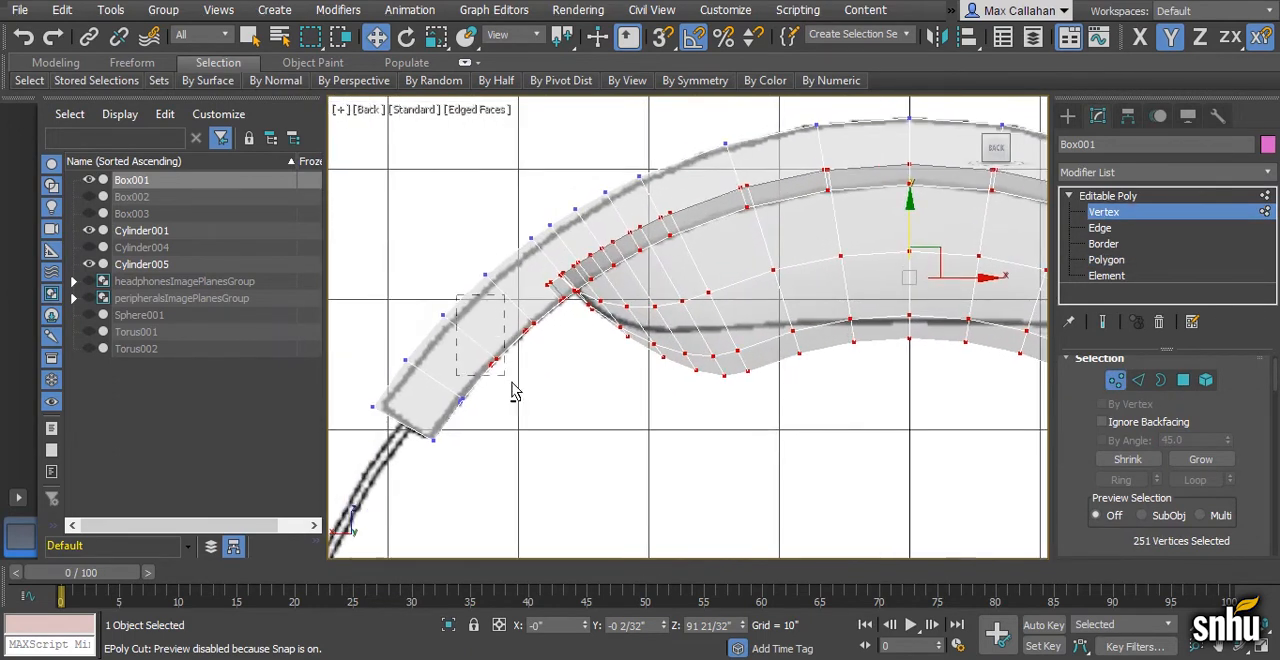
{"action": "left_click_drag", "start_coordinate": [512, 392], "coordinate": [533, 407], "text": "alt"}
{"action": "scroll", "coordinate": [572, 362], "scroll_direction": "up", "scroll_amount": 2}
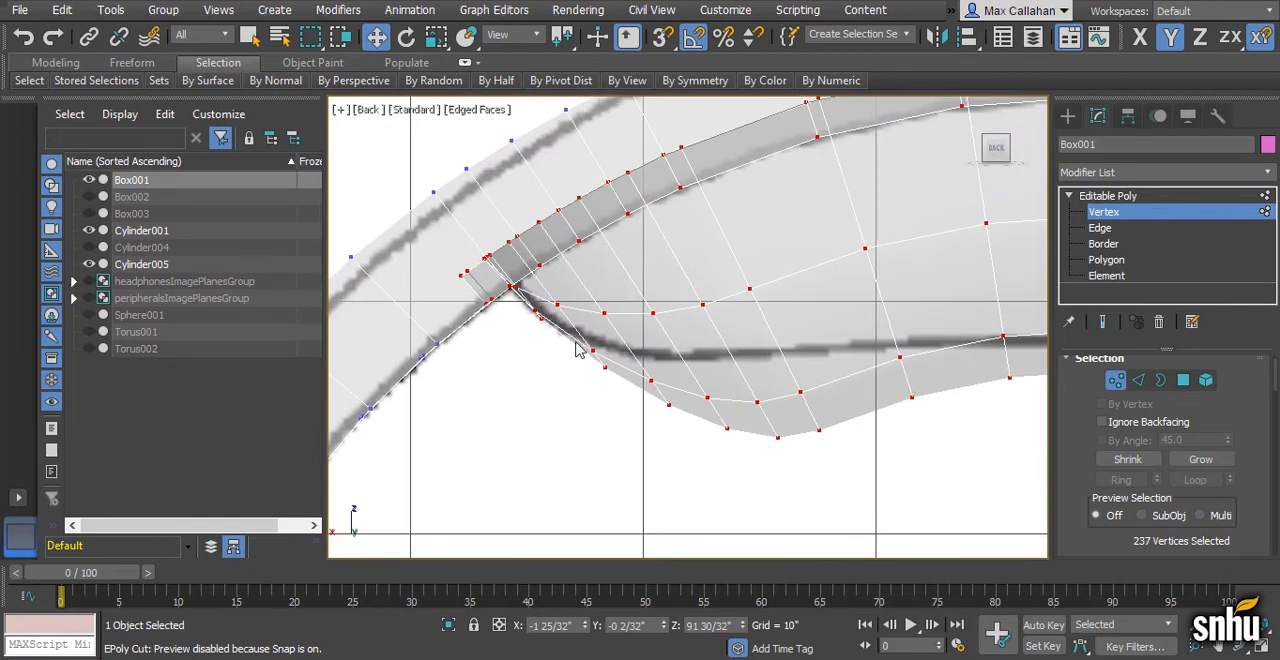
{"action": "left_click_drag", "start_coordinate": [518, 316], "coordinate": [528, 330]}
{"action": "left_click_drag", "start_coordinate": [576, 282], "coordinate": [576, 282], "text": "alt"}
{"action": "scroll", "coordinate": [510, 290], "scroll_direction": "down", "scroll_amount": 2}
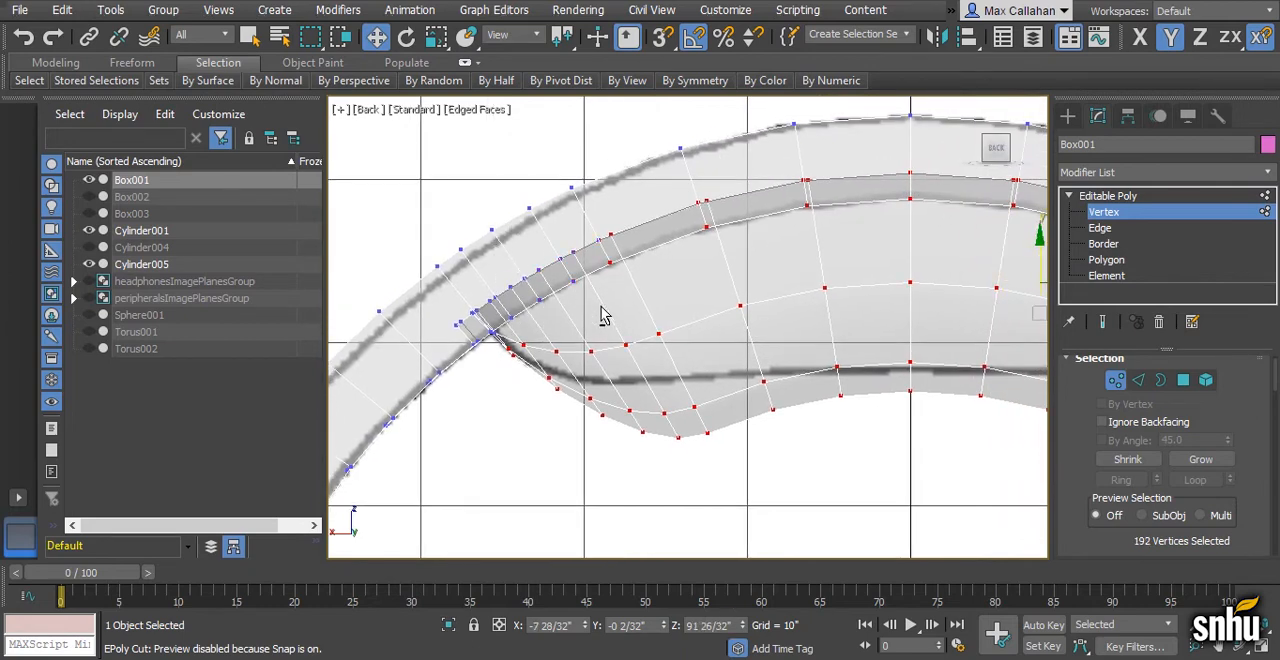
- Deselect the strip vertices above the pad from the left side through the middle of the arc
{"action": "left_click_drag", "start_coordinate": [569, 172], "coordinate": [691, 279], "text": "alt"}
{"action": "scroll", "coordinate": [755, 300], "scroll_direction": "down", "scroll_amount": 3}
{"action": "middle_click_drag", "start_coordinate": [720, 288], "coordinate": [617, 313]}
{"action": "left_click_drag", "start_coordinate": [612, 254], "coordinate": [852, 297], "text": "alt"}
{"action": "middle_click_drag", "start_coordinate": [857, 331], "coordinate": [692, 304]}
- Deselect the strip vertices around the pad's right end, leaving the pad's bulging underside selected
{"action": "scroll", "coordinate": [700, 305], "scroll_direction": "up", "scroll_amount": 4}
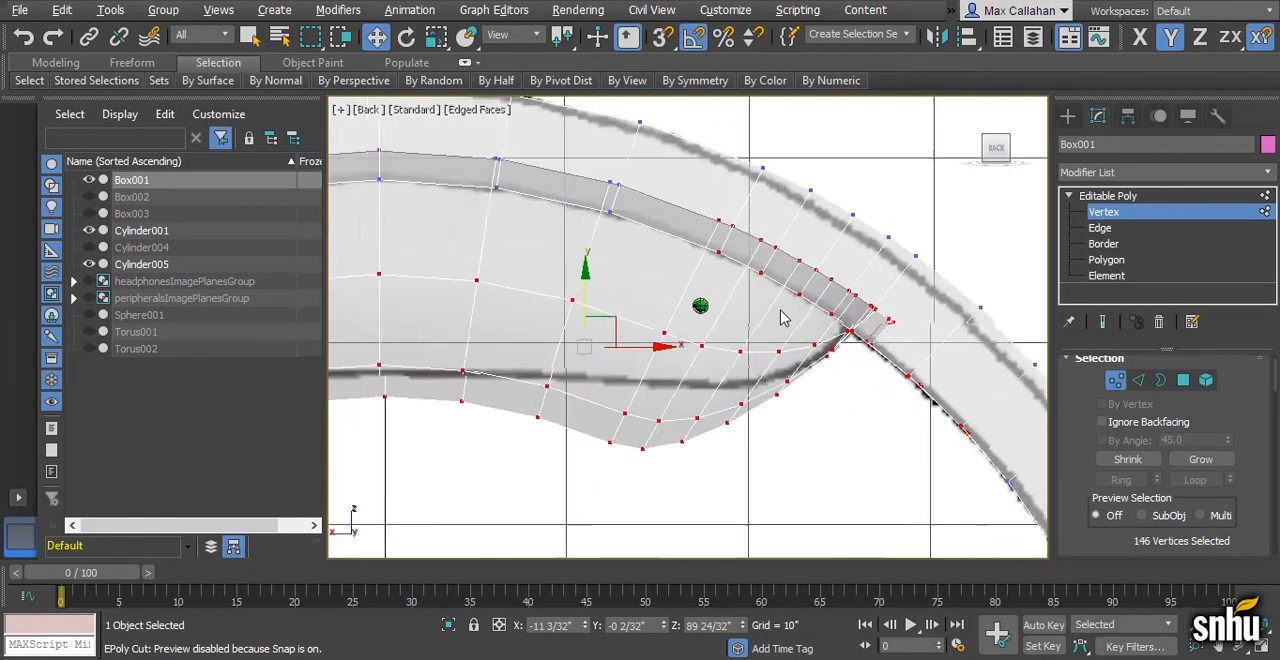
{"action": "scroll", "coordinate": [783, 318], "scroll_direction": "up", "scroll_amount": 1}
{"action": "left_click_drag", "start_coordinate": [698, 198], "coordinate": [858, 300], "text": "alt"}
{"action": "left_click_drag", "start_coordinate": [937, 264], "coordinate": [851, 368], "text": "alt"}
{"action": "left_click_drag", "start_coordinate": [818, 254], "coordinate": [866, 334], "text": "alt"}
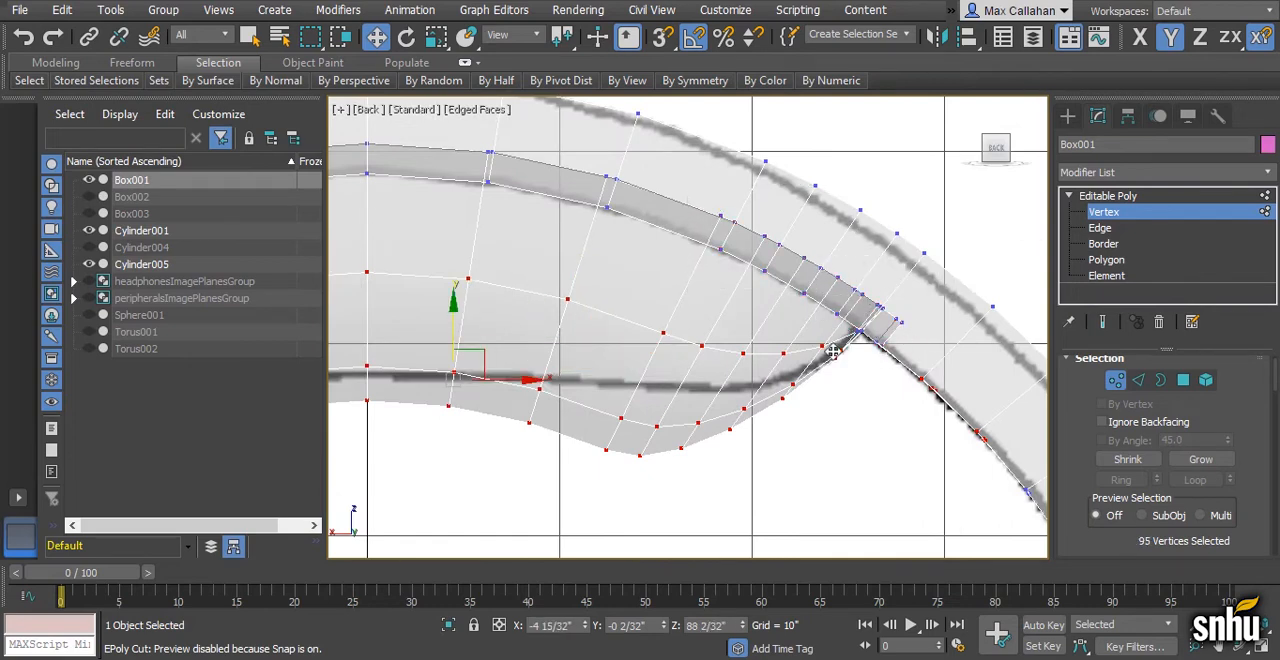
{"action": "middle_click_drag", "start_coordinate": [736, 409], "coordinate": [946, 394]}
{"action": "scroll", "coordinate": [722, 376], "scroll_direction": "down", "scroll_amount": 2}
{"action": "middle_click_drag", "start_coordinate": [717, 374], "coordinate": [848, 376]}
{"action": "scroll", "coordinate": [783, 377], "scroll_direction": "down", "scroll_amount": 1}
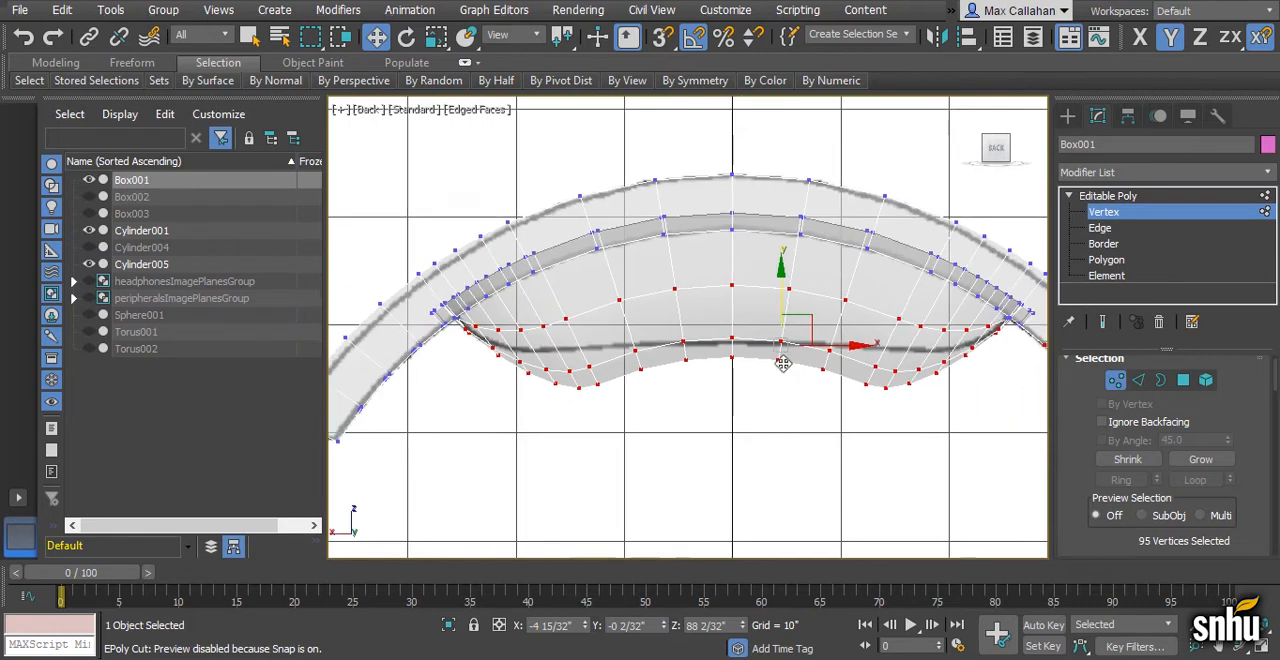
- Activate the Paint Deformation Relax brush for the selected pad vertices
{"action": "scroll", "coordinate": [1260, 480], "scroll_direction": "down", "scroll_amount": 5}
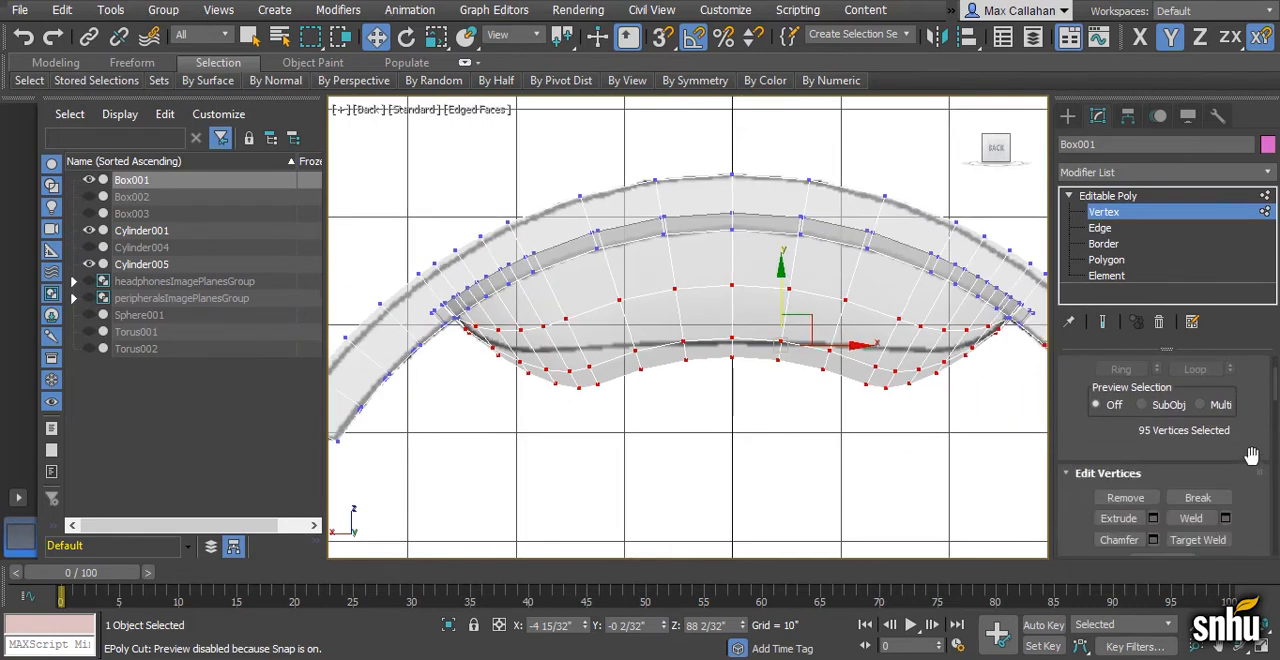
{"action": "scroll", "coordinate": [1257, 470], "scroll_direction": "down", "scroll_amount": 6}
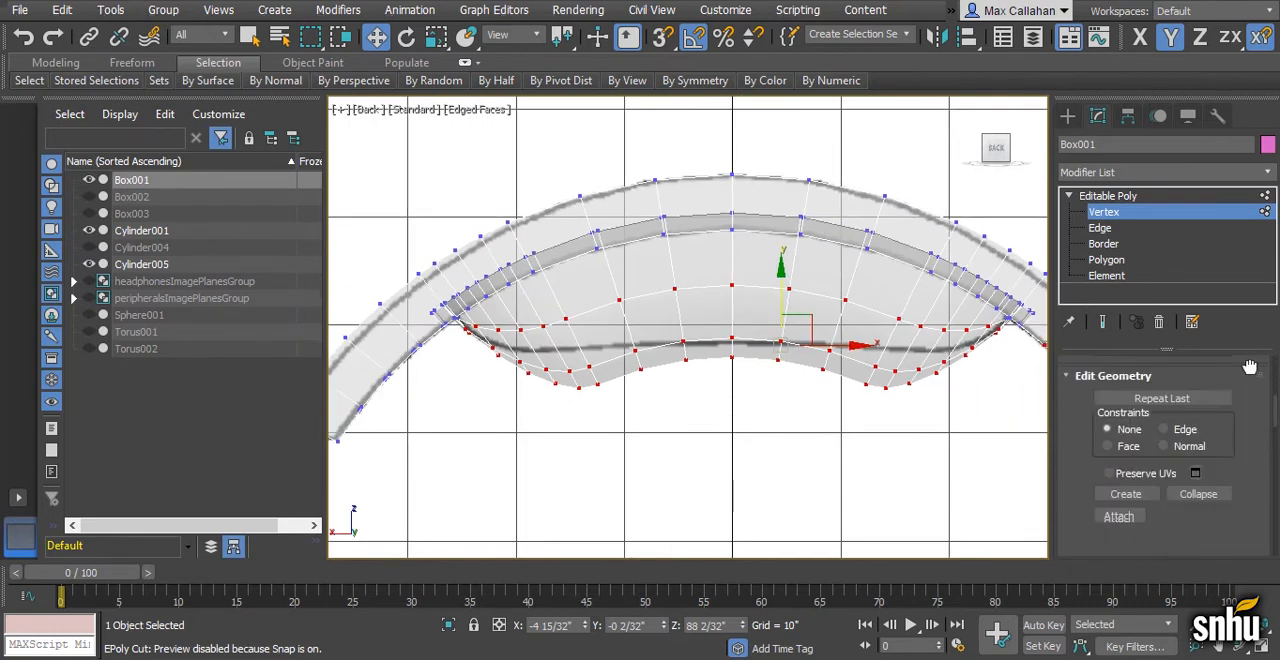
{"action": "scroll", "coordinate": [1248, 370], "scroll_direction": "down", "scroll_amount": 6}
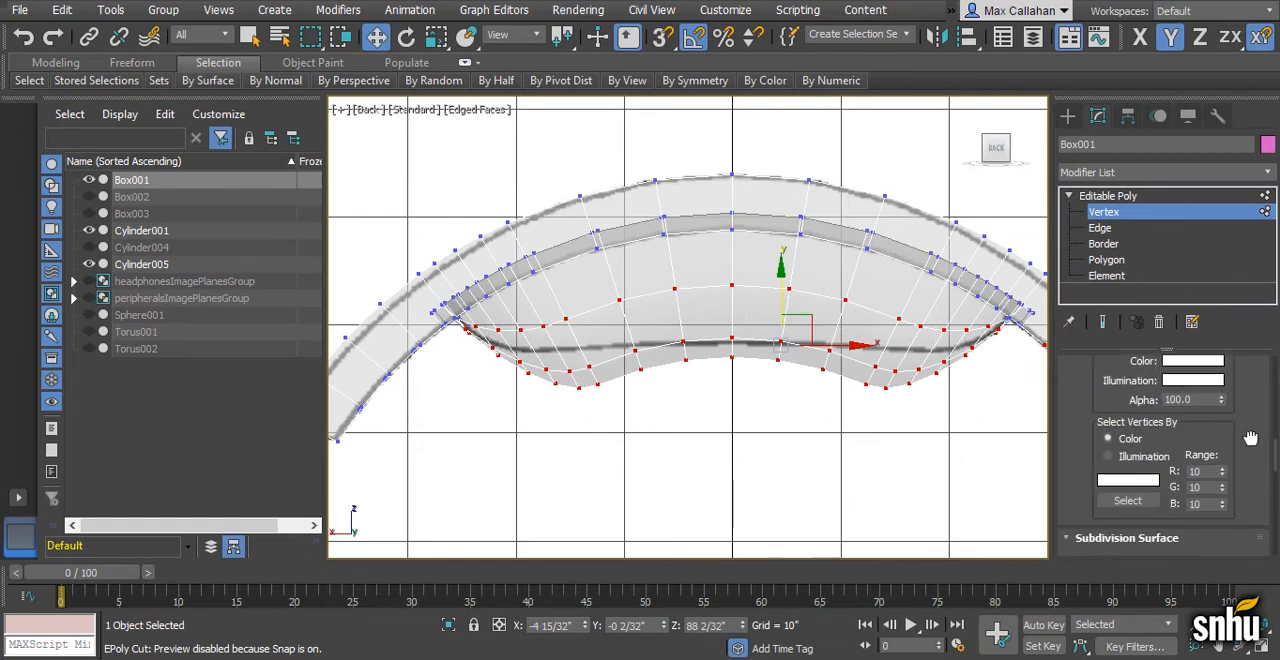
{"action": "scroll", "coordinate": [1250, 420], "scroll_direction": "down", "scroll_amount": 8}
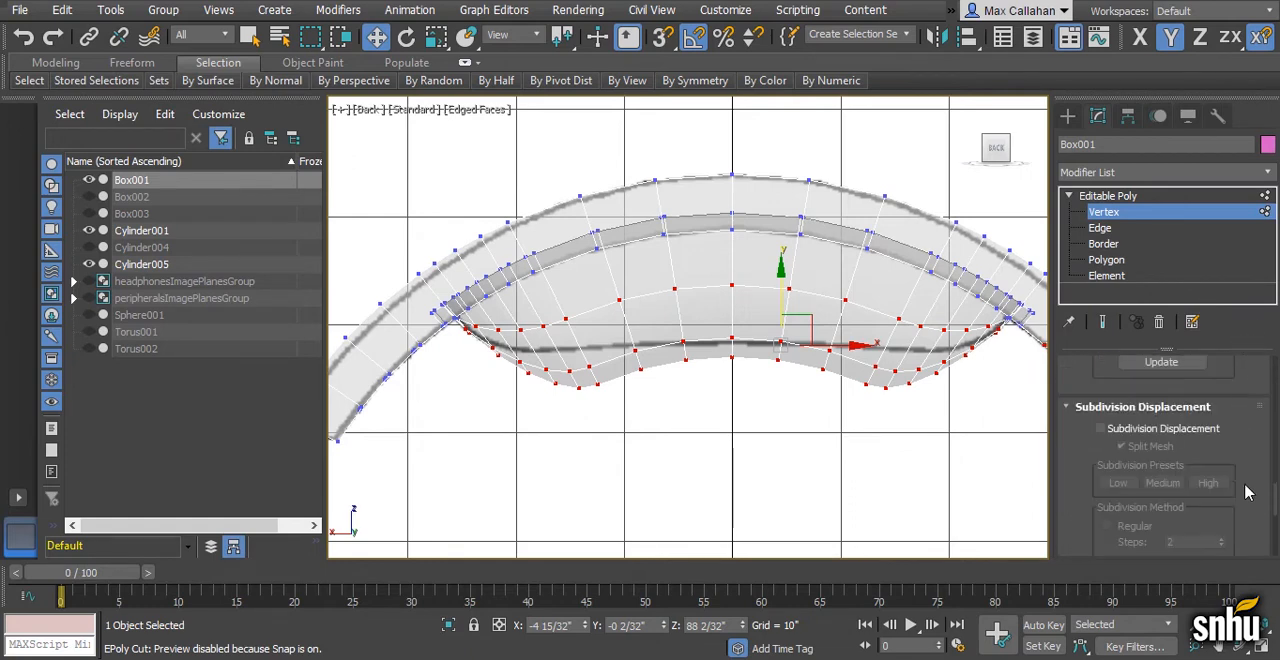
{"action": "scroll", "coordinate": [1258, 360], "scroll_direction": "down", "scroll_amount": 4}
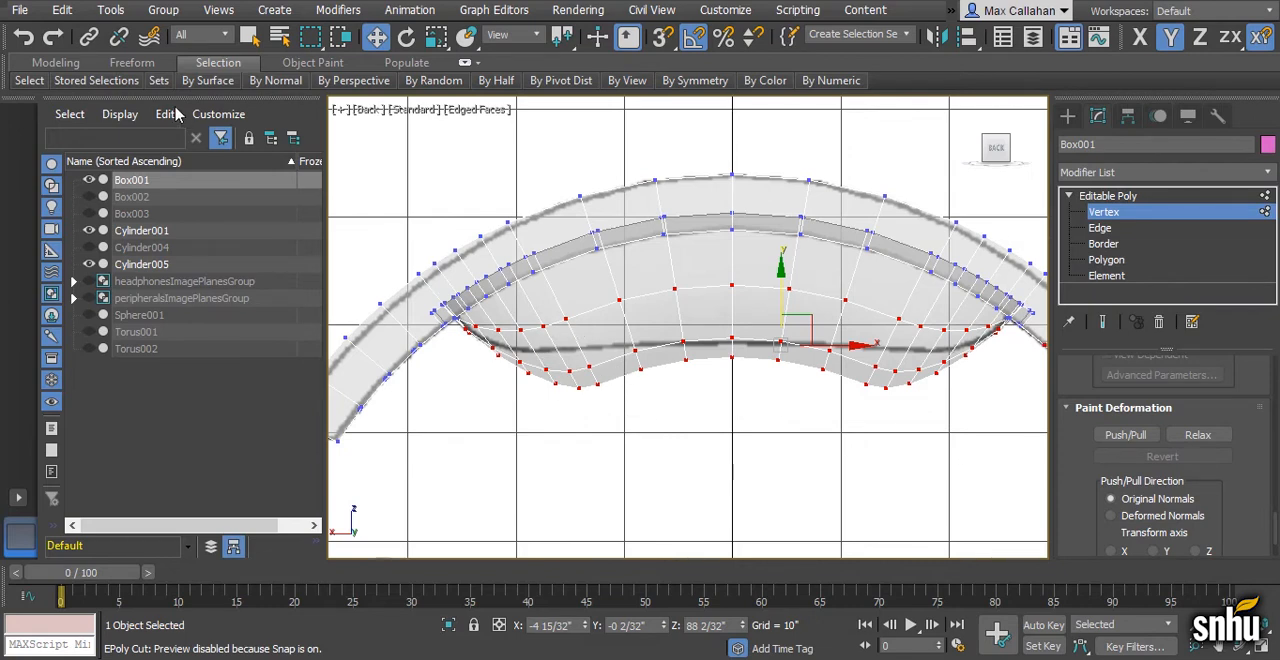
{"action": "left_click", "coordinate": [132, 62]}
{"action": "mouse_move", "coordinate": [90, 80]}
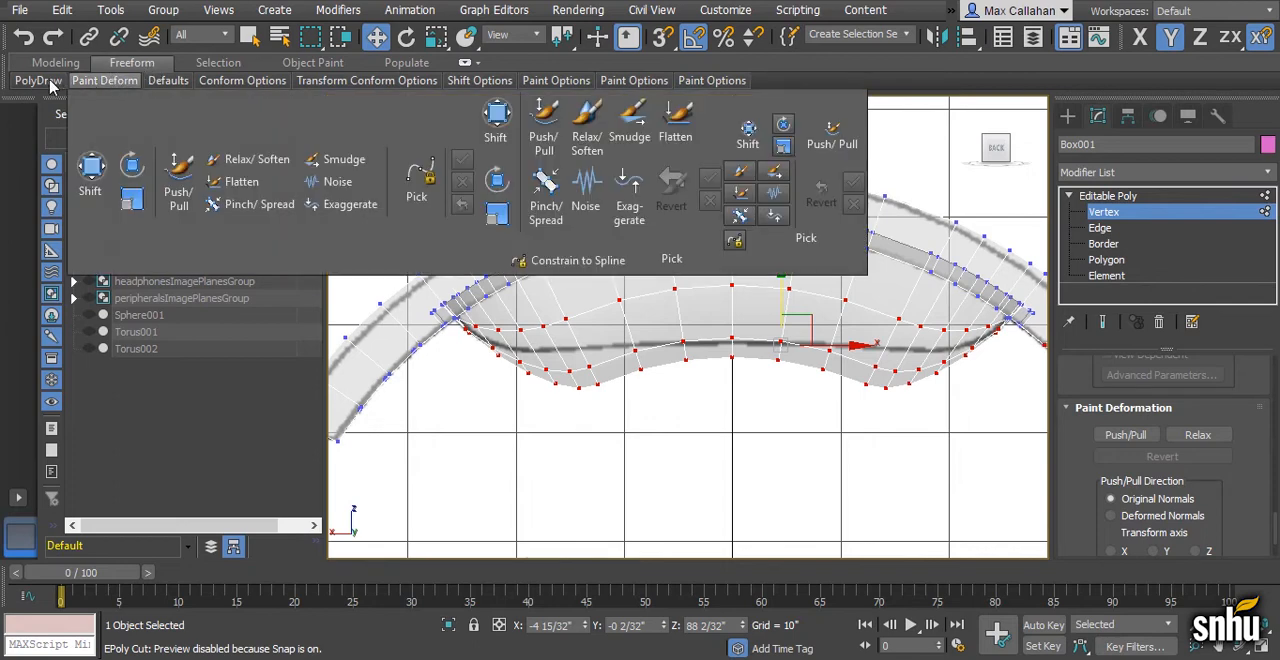
{"action": "mouse_move", "coordinate": [50, 88]}
{"action": "left_click", "coordinate": [255, 160]}
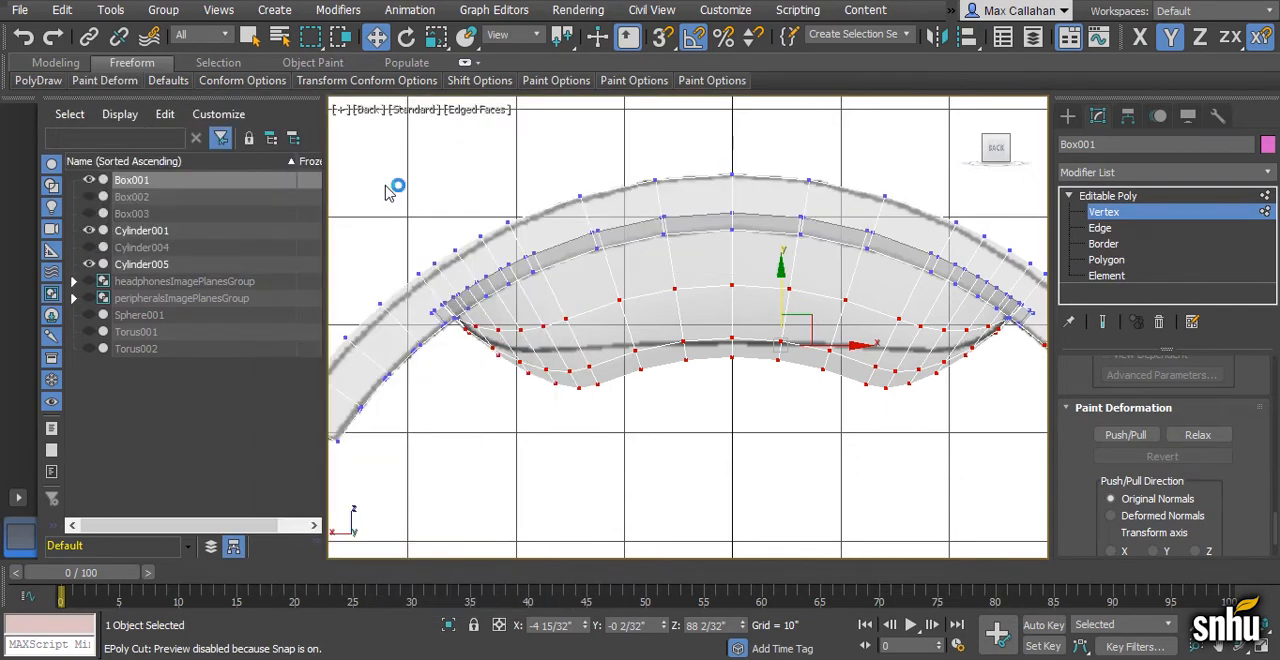
{"action": "left_click", "coordinate": [1198, 435]}
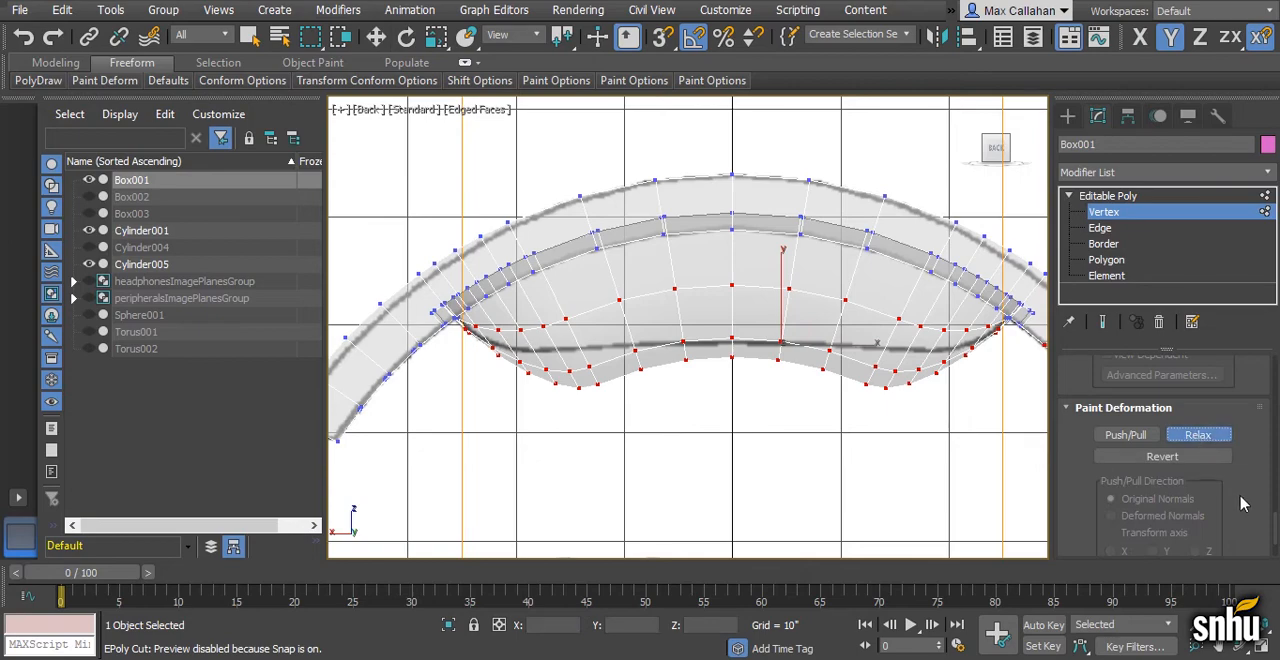
{"action": "scroll", "coordinate": [1243, 510], "scroll_direction": "down", "scroll_amount": 3}
{"action": "scroll", "coordinate": [917, 411], "scroll_direction": "down", "scroll_amount": 3}
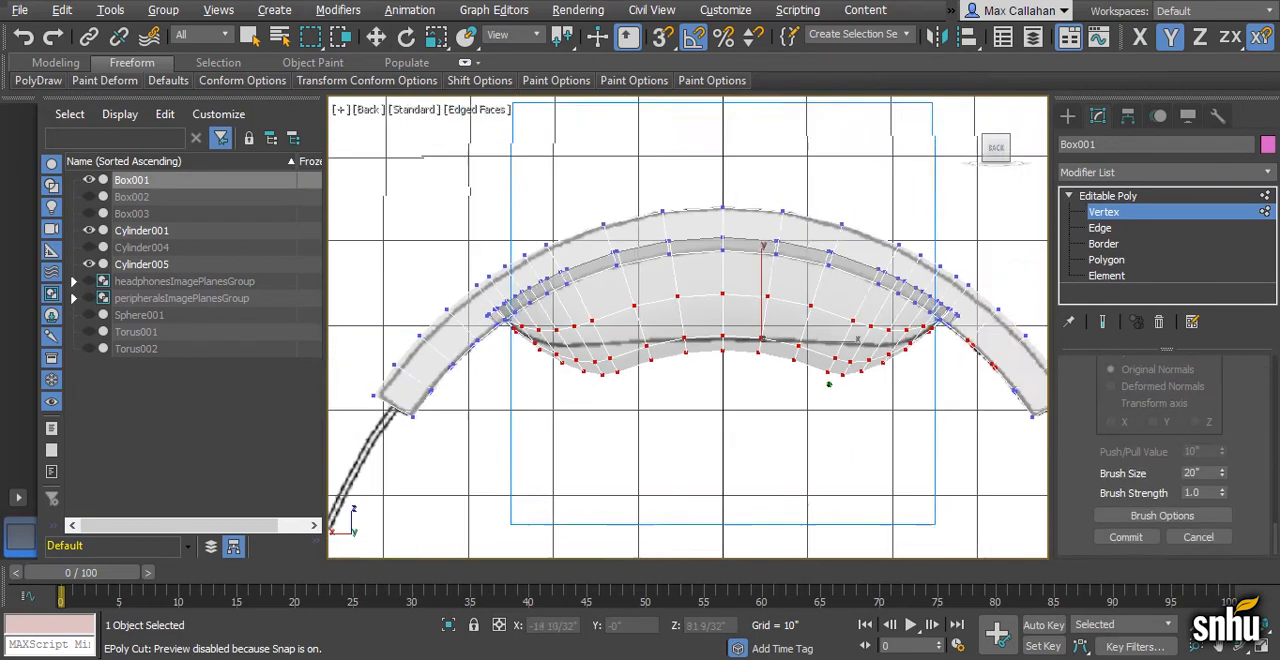
- Check the headband's orientation in the Perspective view and set the Relax brush to mirror across the Y axis
{"action": "key", "text": "alt+w"}
{"action": "middle_click", "coordinate": [875, 445]}
{"action": "key", "text": "alt+w"}
{"action": "middle_click_drag", "start_coordinate": [757, 443], "coordinate": [776, 370], "text": "alt"}
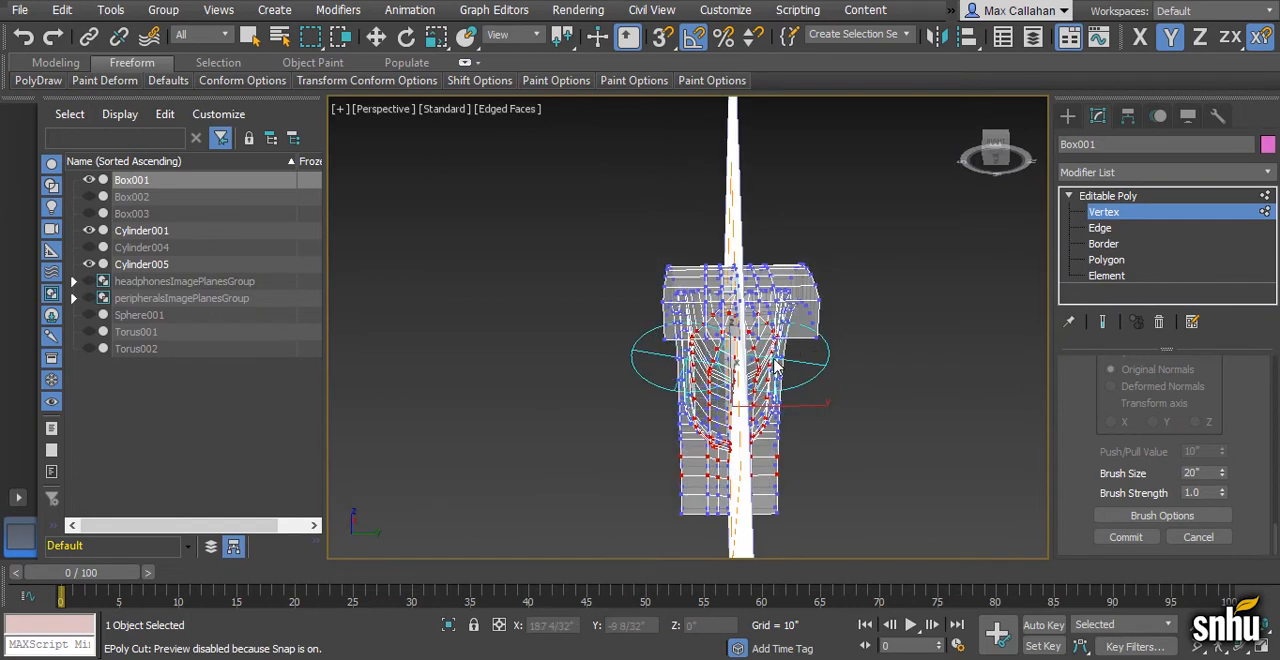
{"action": "left_click", "coordinate": [1162, 515]}
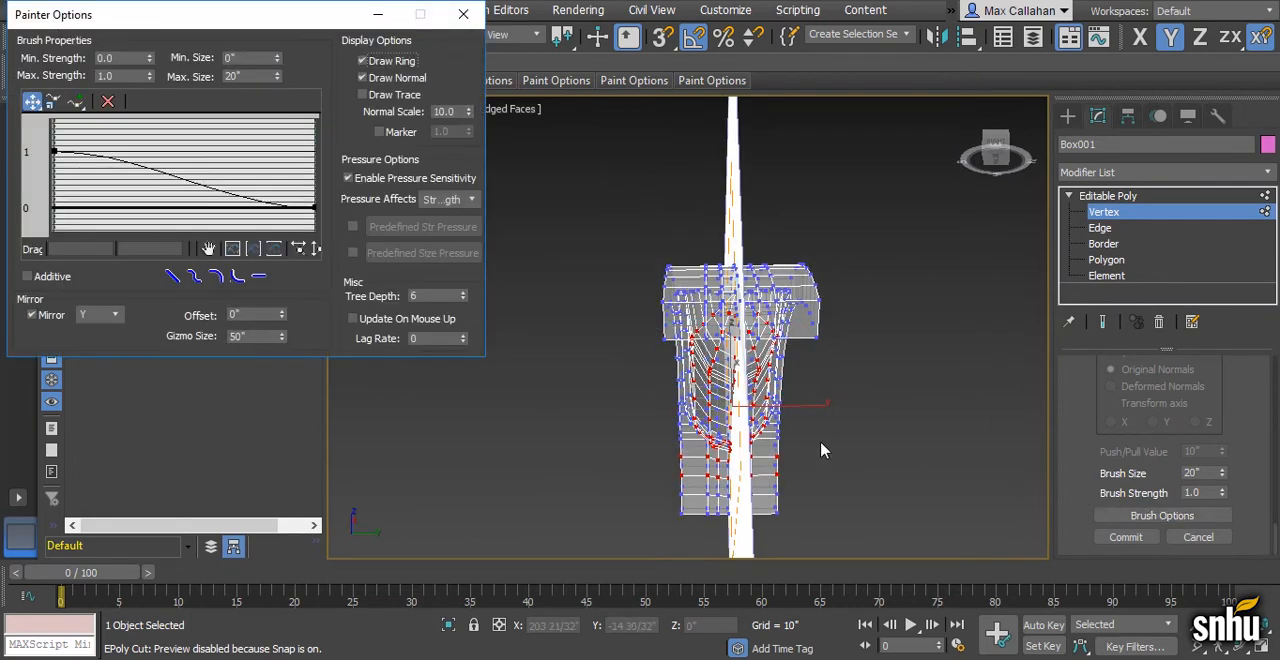
{"action": "left_click", "coordinate": [30, 315]}
{"action": "left_click", "coordinate": [542, 400]}
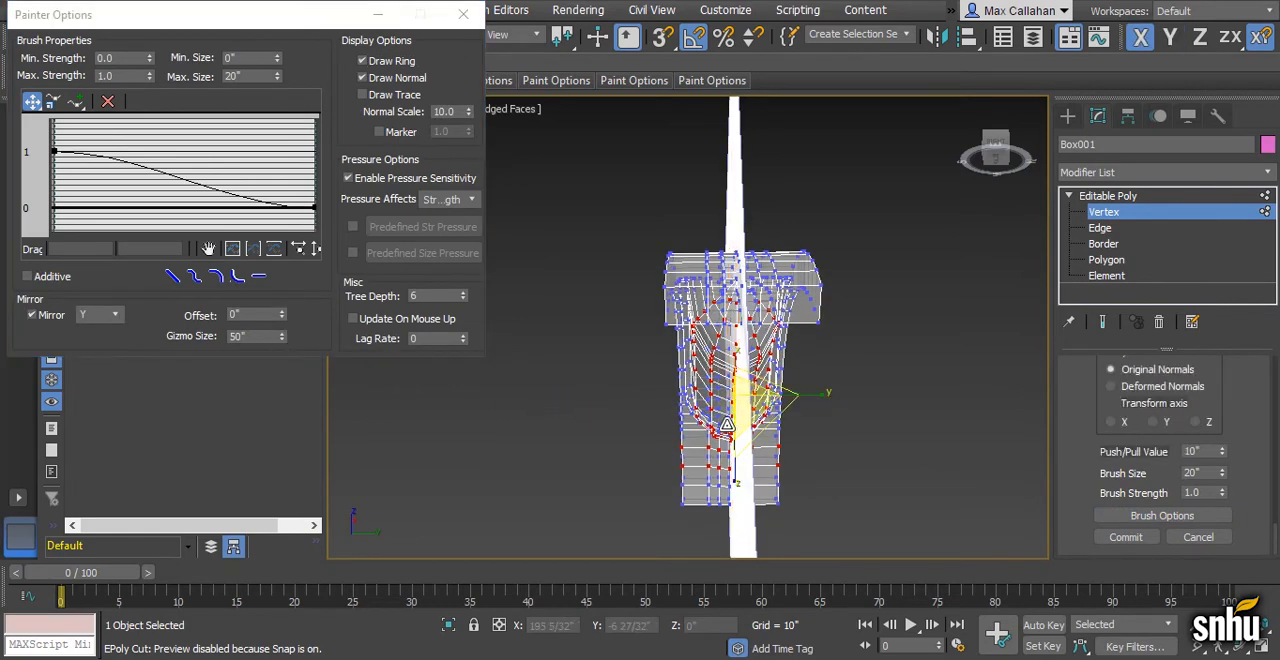
{"action": "middle_click_drag", "start_coordinate": [724, 425], "coordinate": [703, 426]}
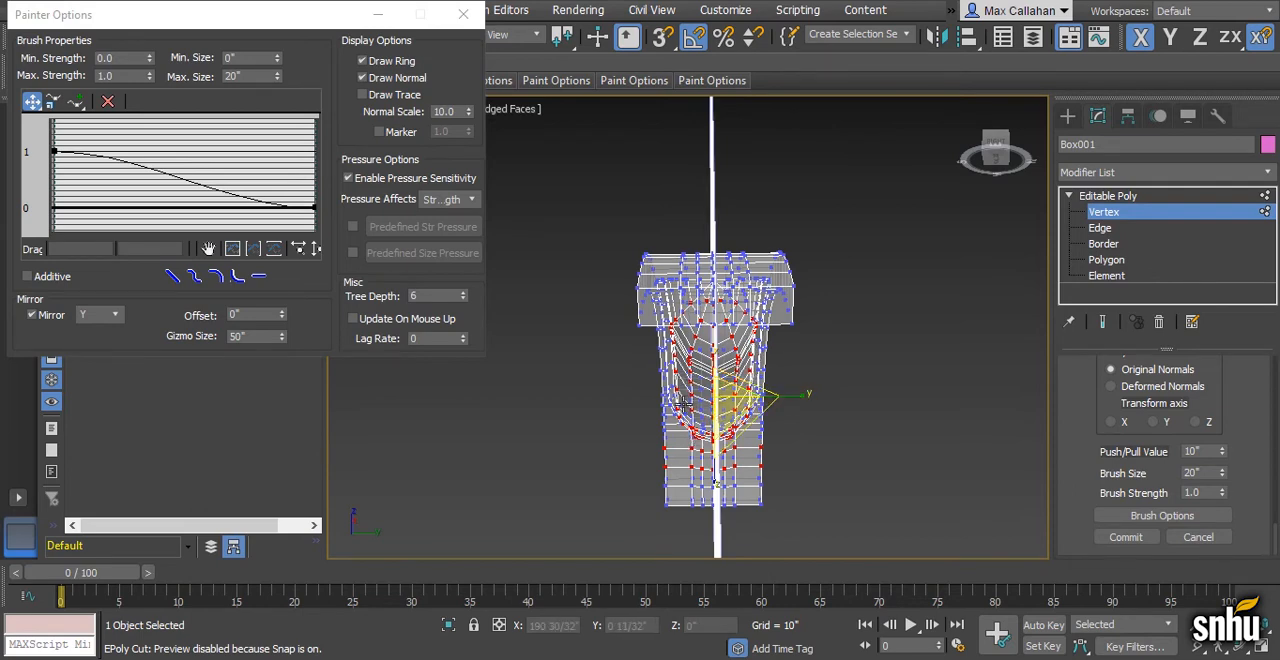
{"action": "left_click", "coordinate": [97, 313]}
{"action": "left_click", "coordinate": [113, 316]}
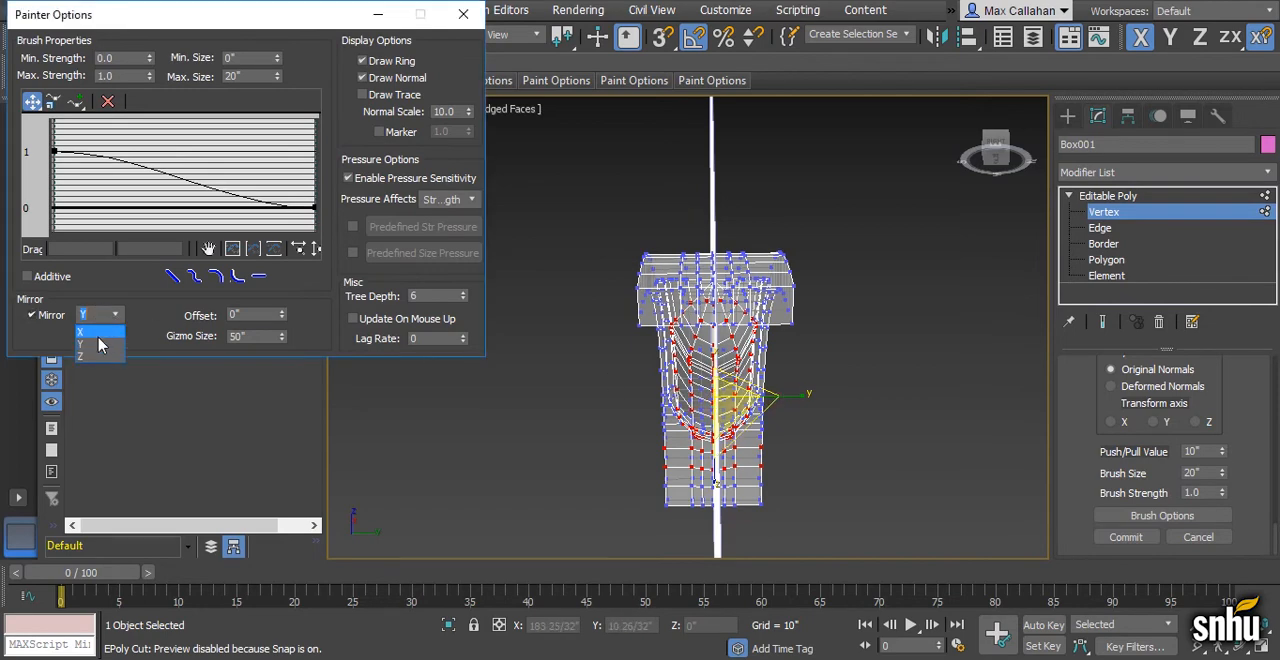
{"action": "left_click", "coordinate": [97, 349]}
{"action": "left_click", "coordinate": [463, 14]}
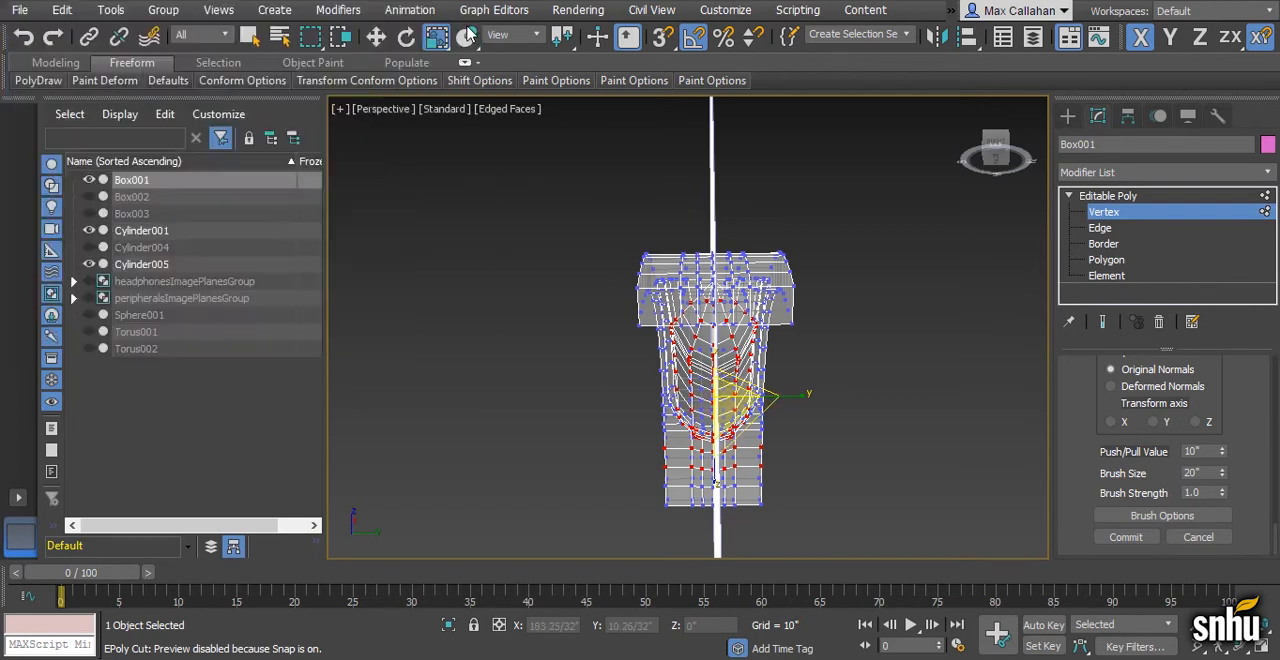
- Reactivate the Relax brush and, in the Back view, smooth the left half of the pad's lower edge onto the reference curve
{"action": "middle_click_drag", "start_coordinate": [757, 315], "coordinate": [593, 366], "text": "alt"}
{"action": "scroll", "coordinate": [593, 366], "scroll_direction": "up", "scroll_amount": 2}
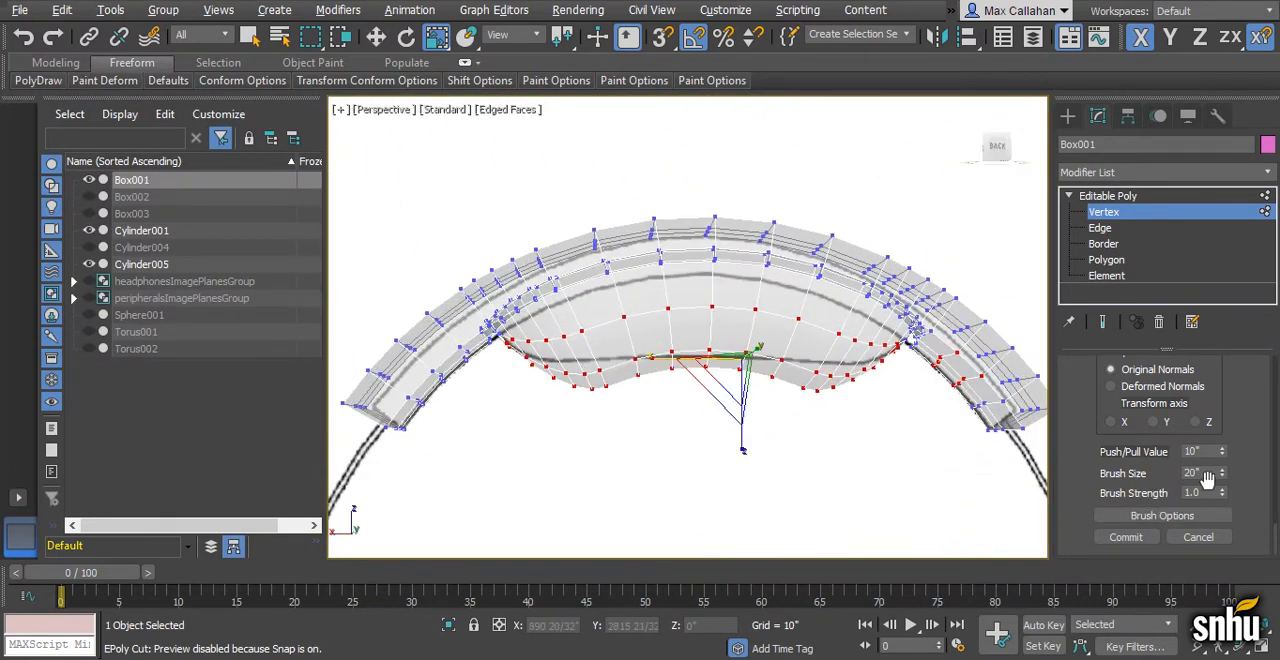
{"action": "left_click_drag", "start_coordinate": [1258, 436], "coordinate": [1248, 557]}
{"action": "left_click", "coordinate": [1198, 413]}
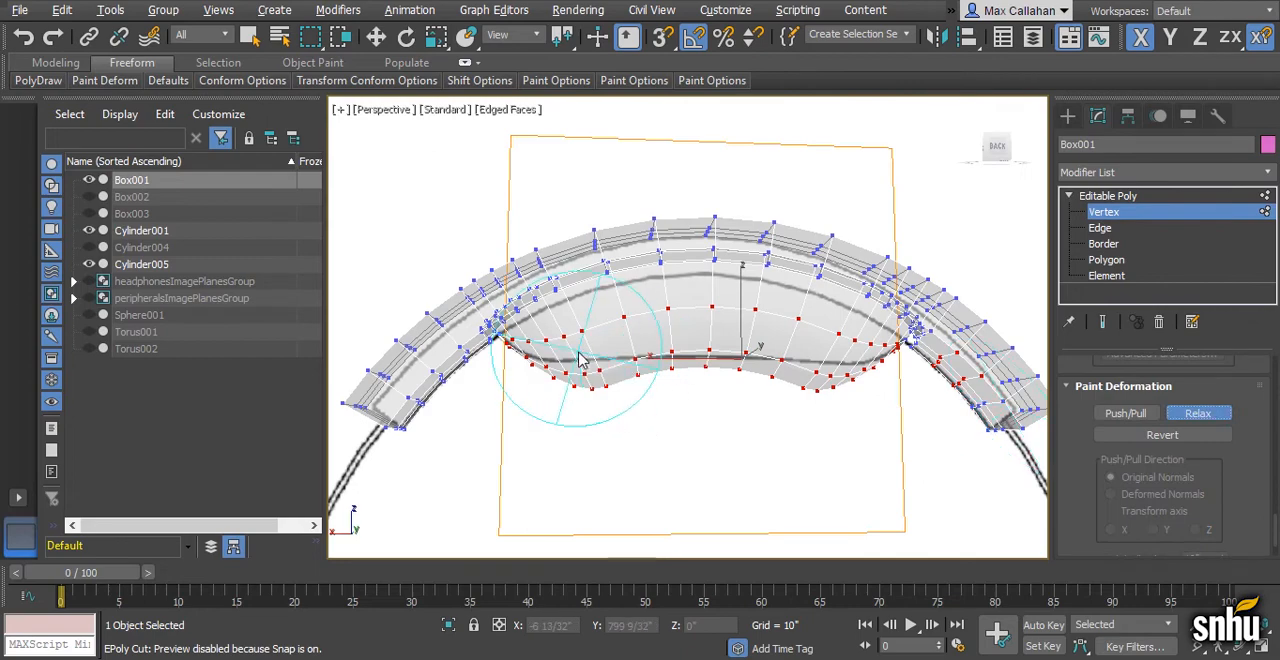
{"action": "scroll", "coordinate": [580, 363], "scroll_direction": "up", "scroll_amount": 1}
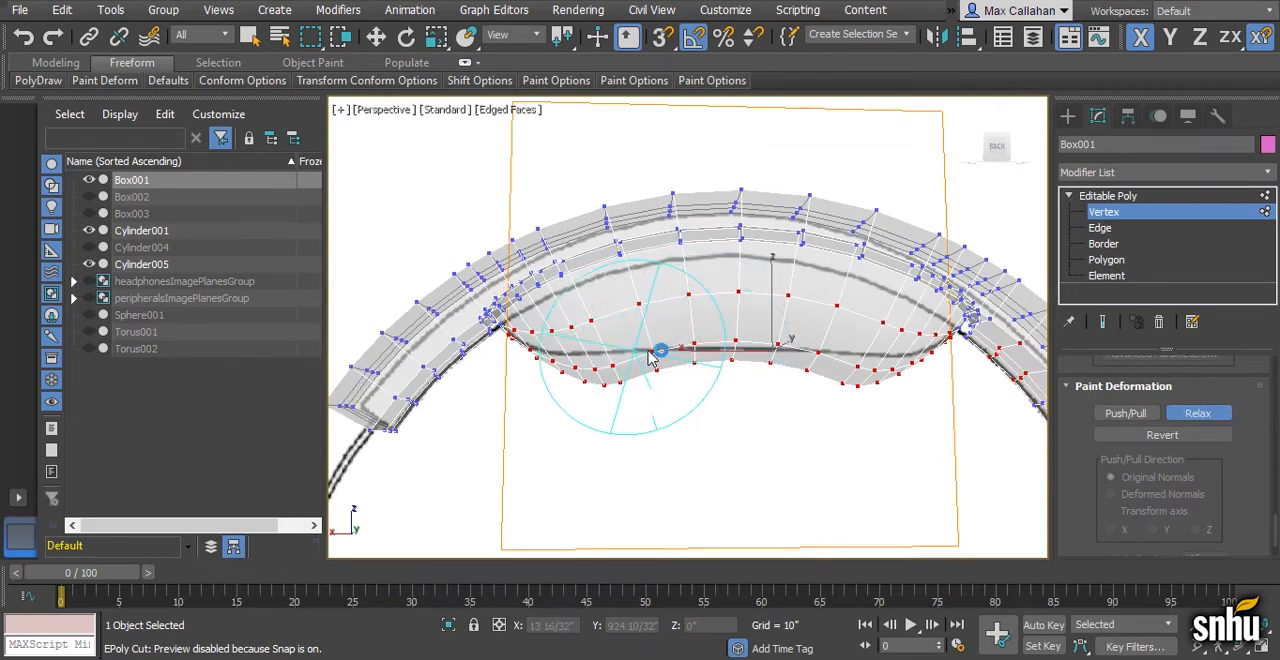
{"action": "key", "text": "alt+w"}
{"action": "middle_click", "coordinate": [837, 280]}
{"action": "key", "text": "alt+w"}
{"action": "scroll", "coordinate": [650, 376], "scroll_direction": "up", "scroll_amount": 3}
{"action": "middle_click_drag", "start_coordinate": [675, 382], "coordinate": [711, 374]}
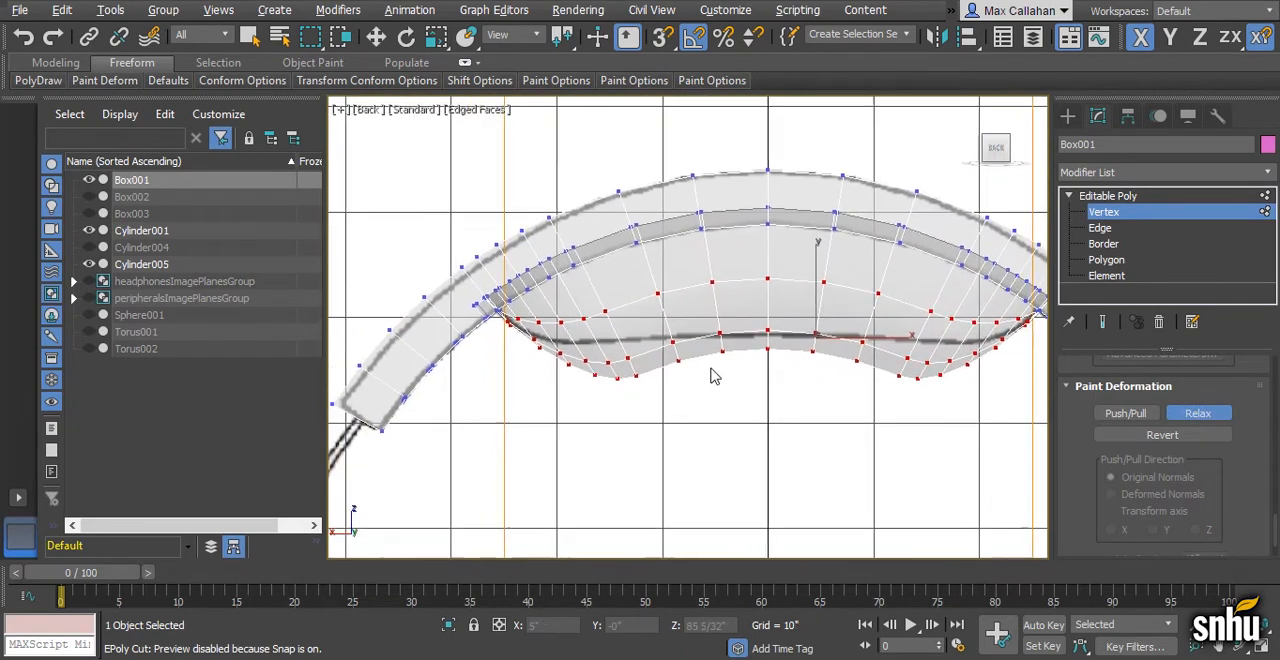
{"action": "mouse_move", "coordinate": [600, 354]}
{"action": "left_mouse_down"}
{"action": "mouse_move", "coordinate": [773, 347]}
{"action": "mouse_move", "coordinate": [886, 432]}
{"action": "left_mouse_up"}
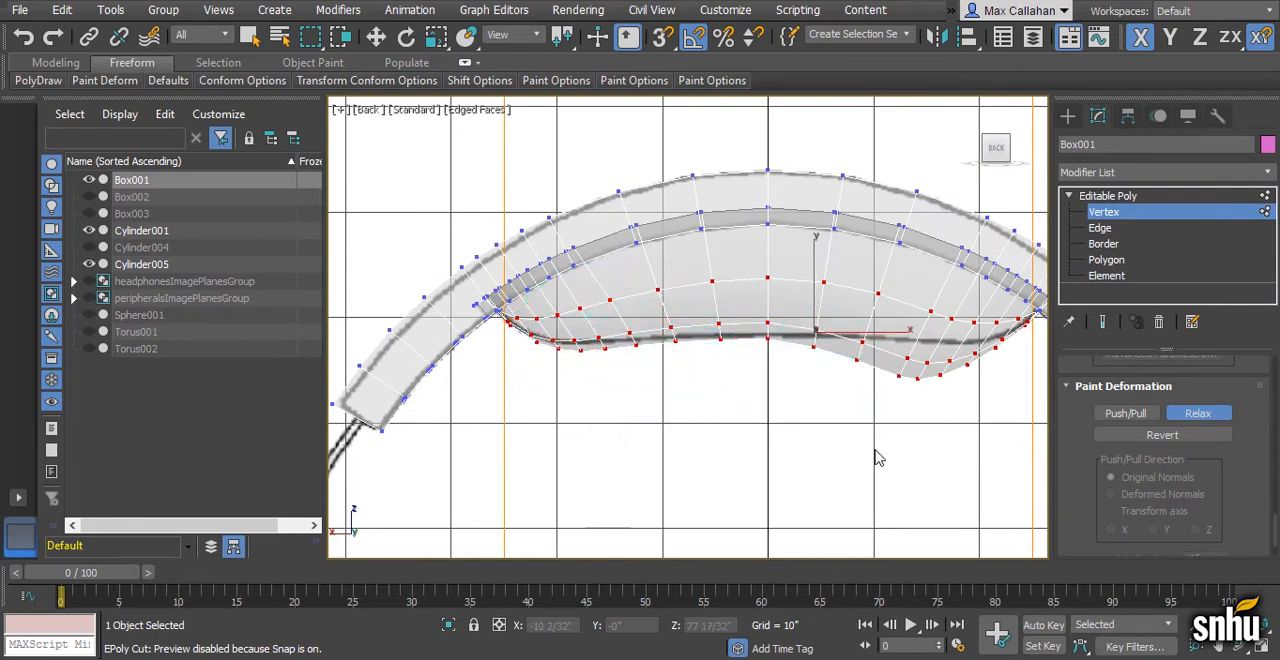
{"action": "middle_click_drag", "start_coordinate": [870, 455], "coordinate": [845, 455]}
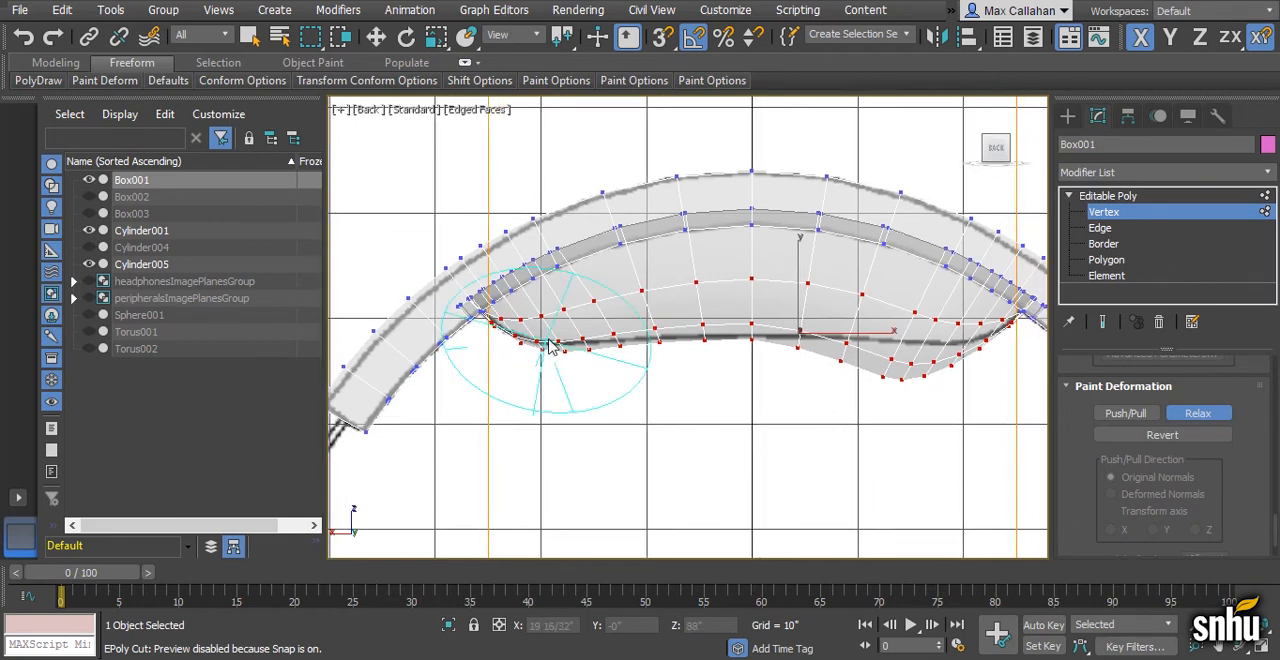
{"action": "left_click_drag", "start_coordinate": [645, 345], "coordinate": [663, 354]}
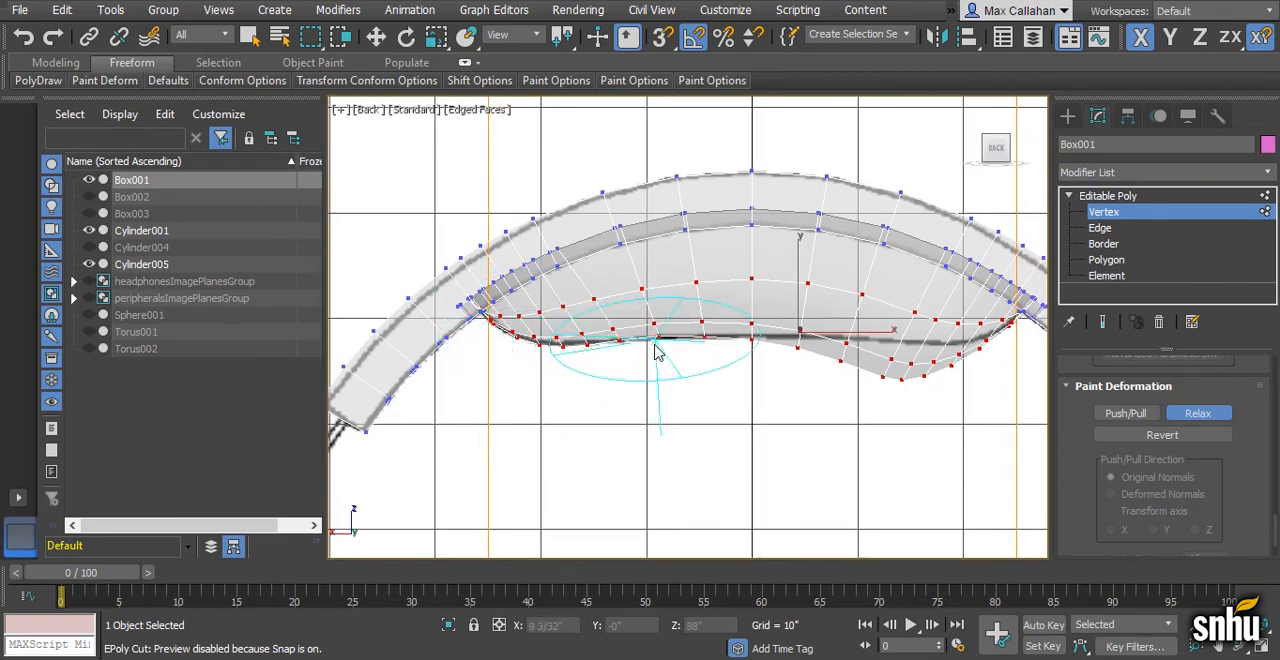
- Relax the middle of the pad's lower edge onto the reference curve and finish using the Relax brush
{"action": "left_click", "coordinate": [751, 338]}
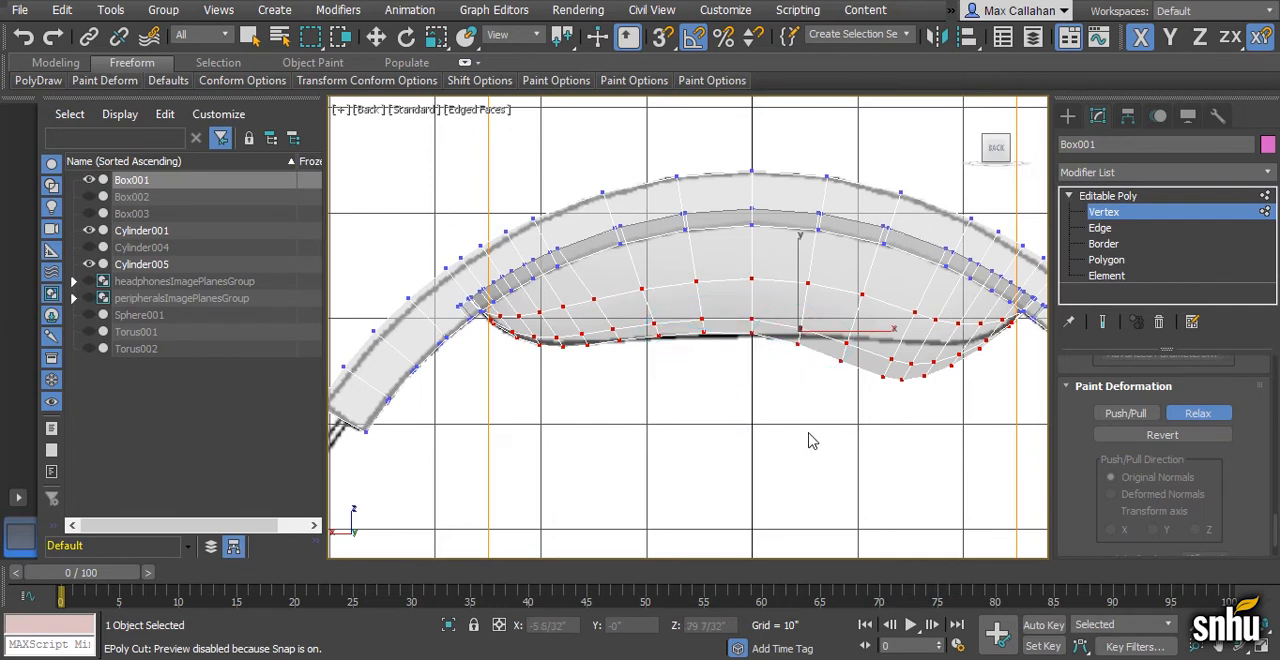
{"action": "middle_click_drag", "start_coordinate": [790, 439], "coordinate": [770, 444]}
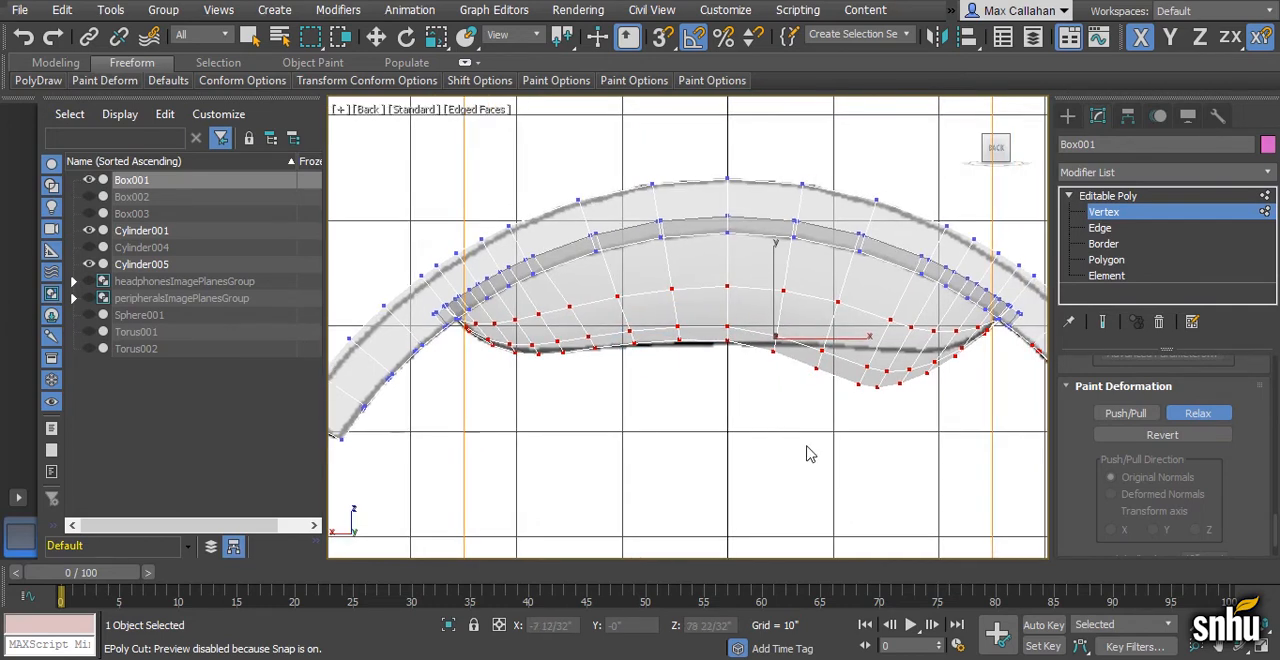
{"action": "left_click", "coordinate": [1190, 413]}
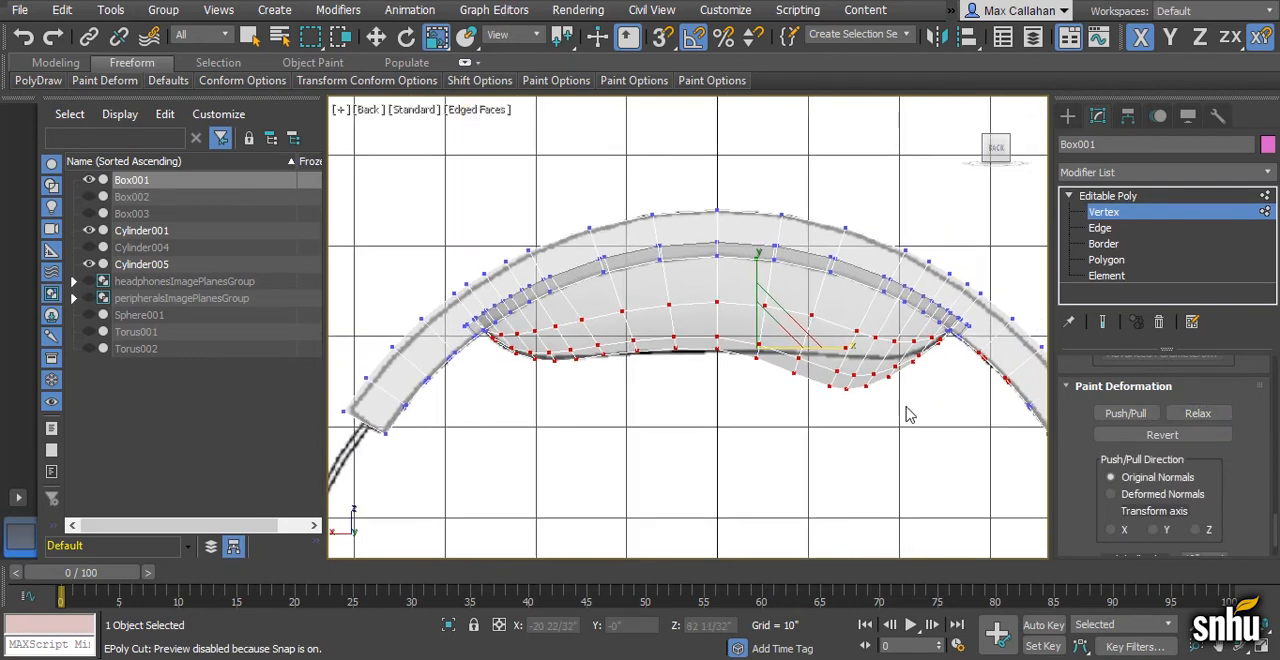
- Delete all polygons on the right half of the headband and pad, up to the centre line in the Back view
{"action": "scroll", "coordinate": [884, 410], "scroll_direction": "down", "scroll_amount": 2}
{"action": "scroll", "coordinate": [748, 347], "scroll_direction": "down", "scroll_amount": 1}
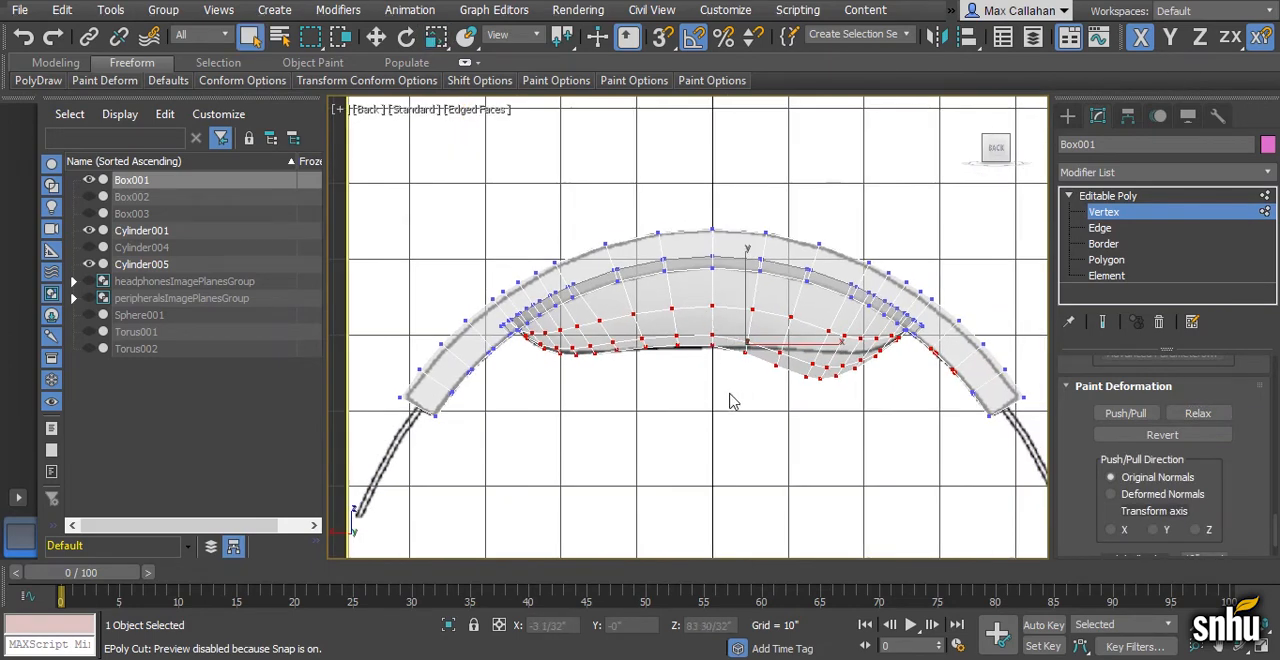
{"action": "left_click", "coordinate": [1106, 260]}
{"action": "middle_click_drag", "start_coordinate": [837, 356], "coordinate": [815, 358]}
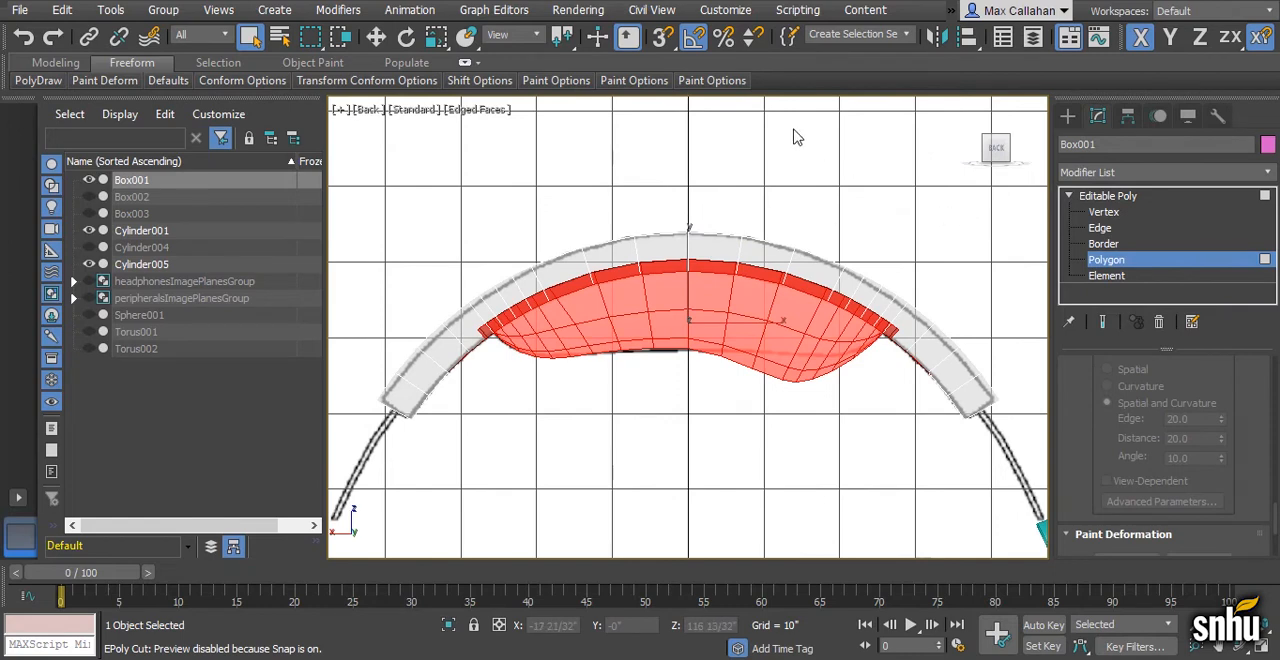
{"action": "left_click_drag", "start_coordinate": [705, 150], "coordinate": [1040, 512]}
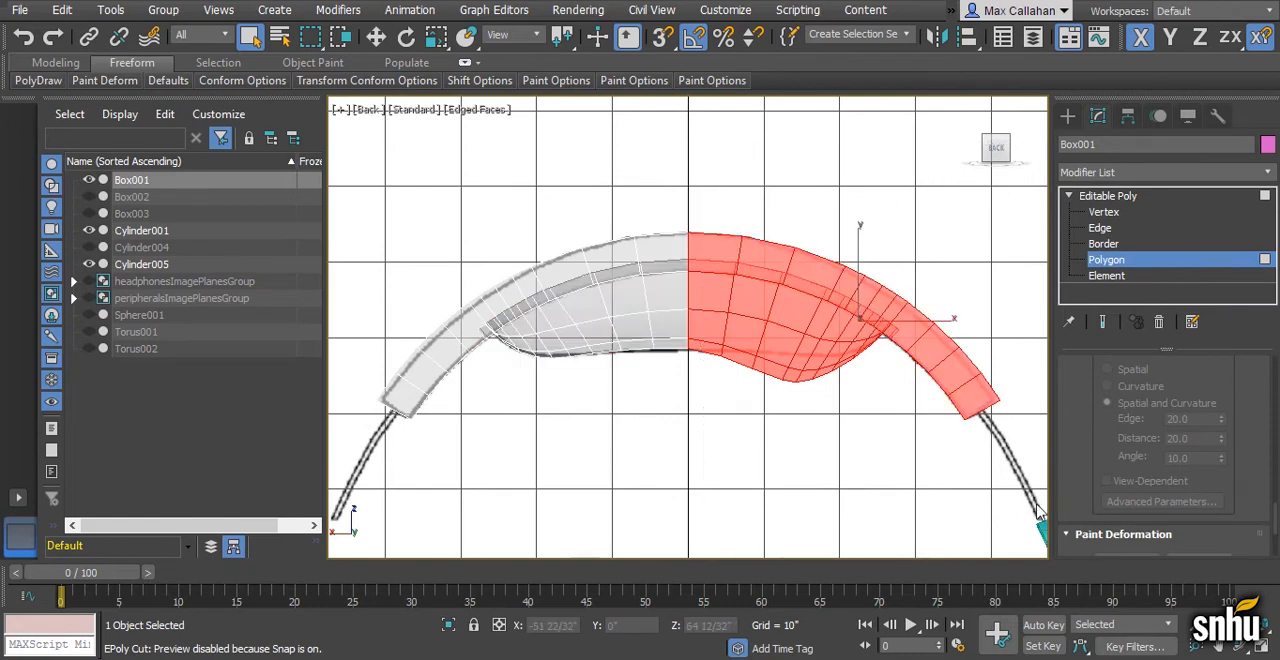
{"action": "key", "text": "Delete"}
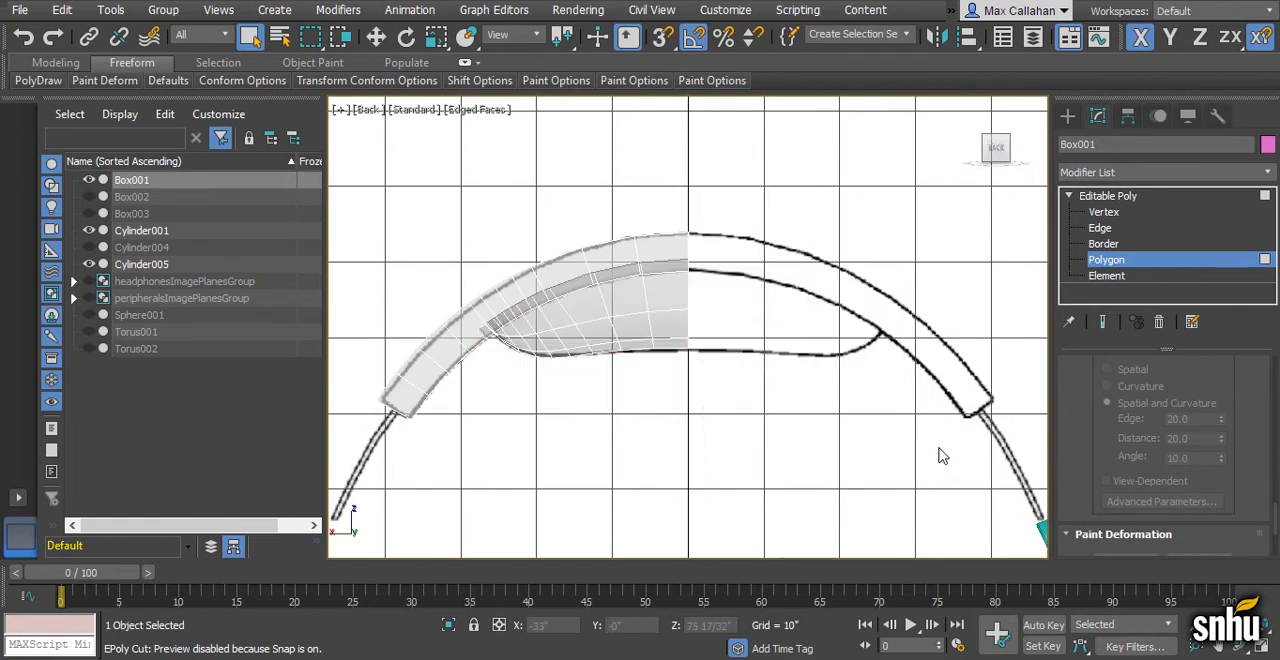
- Leave polygon editing and clone the remaining half of the headband in place
{"action": "left_click", "coordinate": [1130, 196]}
{"action": "middle_click_drag", "start_coordinate": [757, 383], "coordinate": [763, 383]}
{"action": "key", "text": "w"}
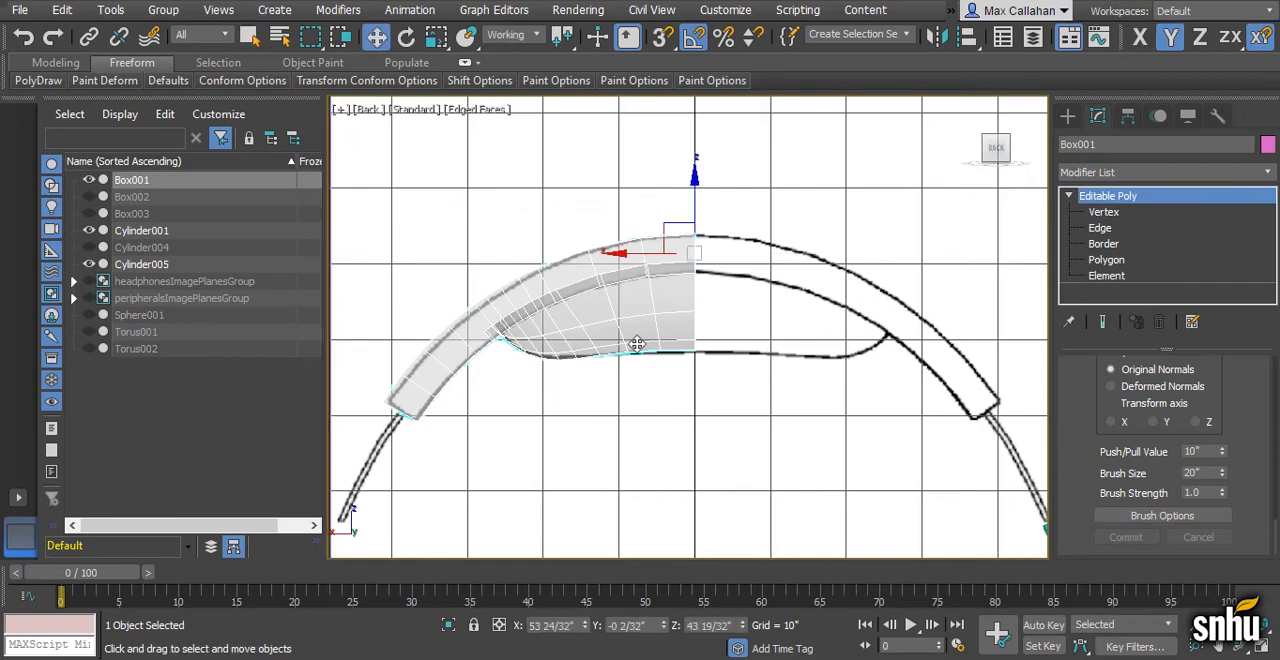
{"action": "key", "text": "ctrl+v"}
{"action": "left_click", "coordinate": [586, 397]}
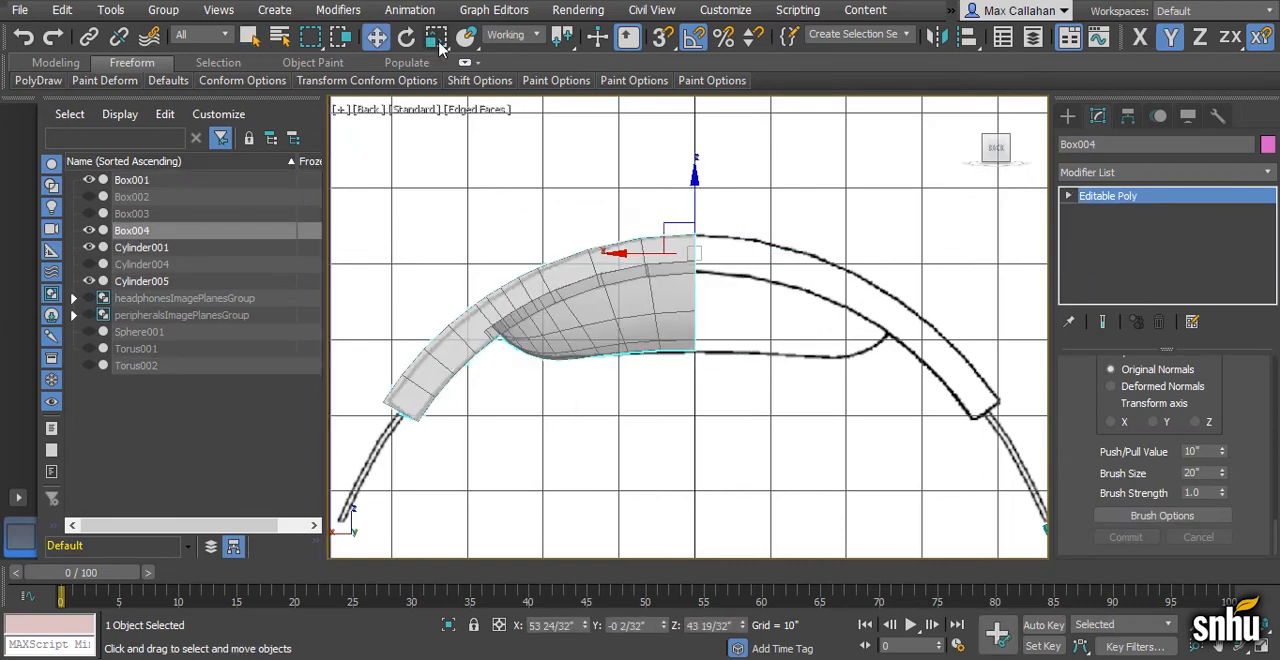
- Mirror the cloned half across the centre line by scaling it with a world X offset of -100
{"action": "left_click", "coordinate": [437, 42]}
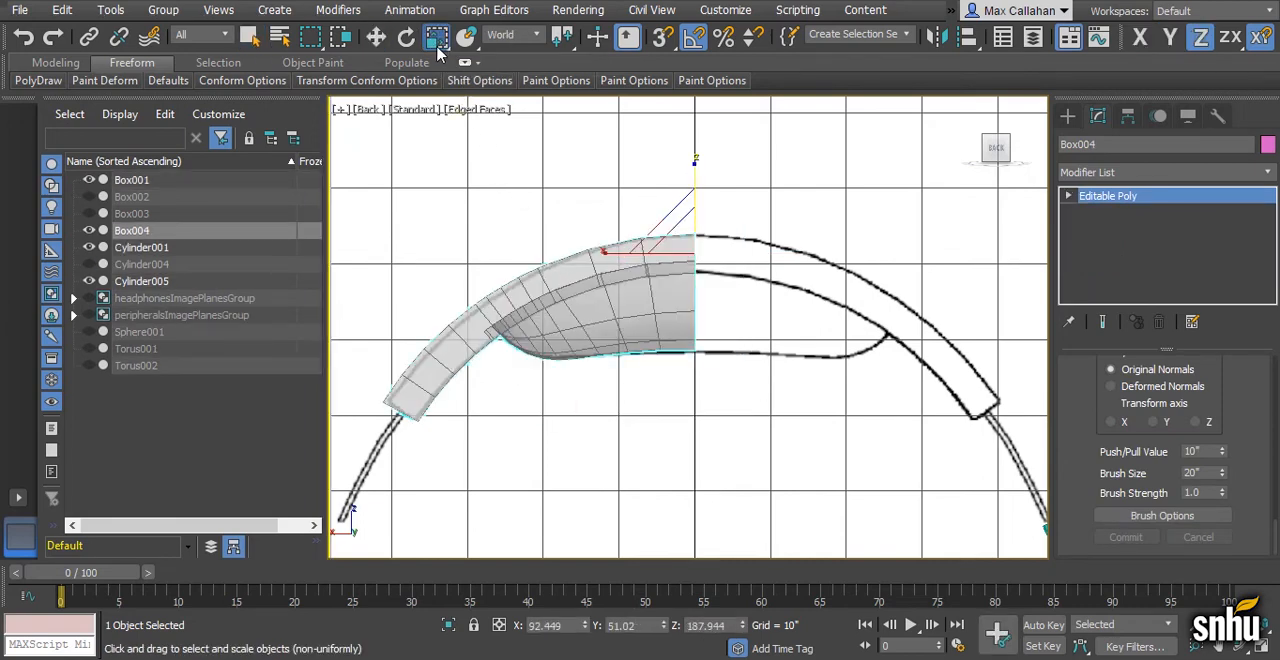
{"action": "right_click", "coordinate": [436, 38]}
{"action": "double_click", "coordinate": [1042, 183]}
{"action": "type", "text": "-"}
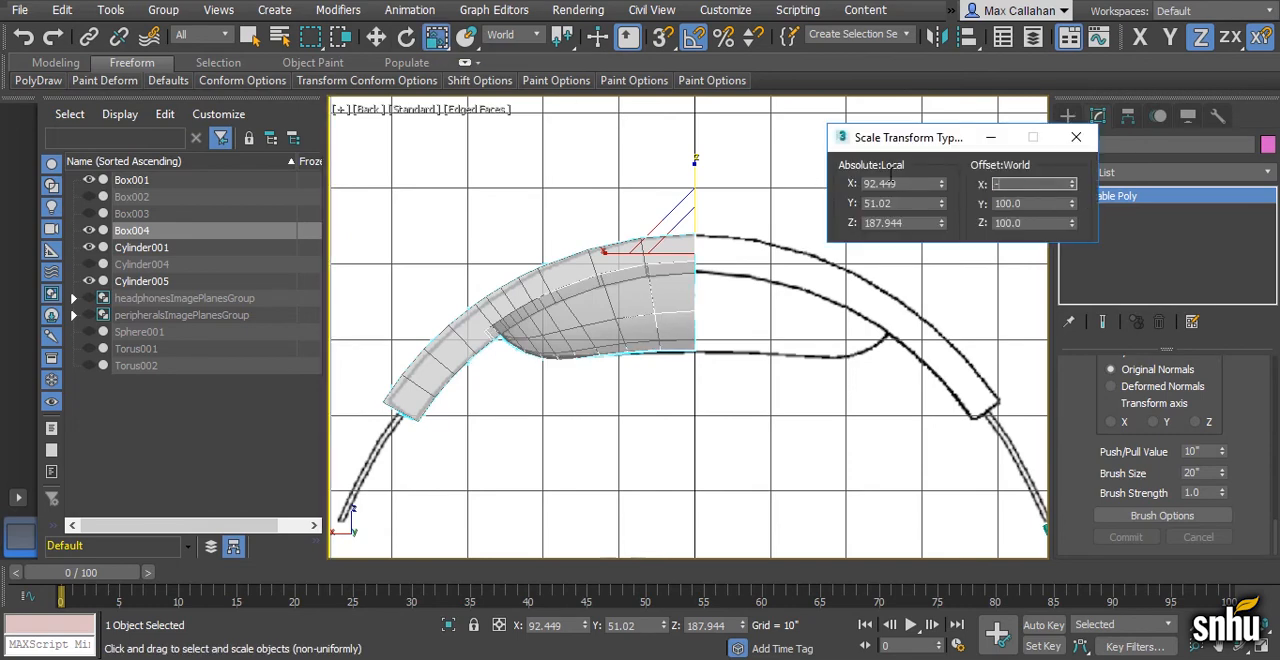
{"action": "type", "text": "100"}
{"action": "key", "text": "Return"}
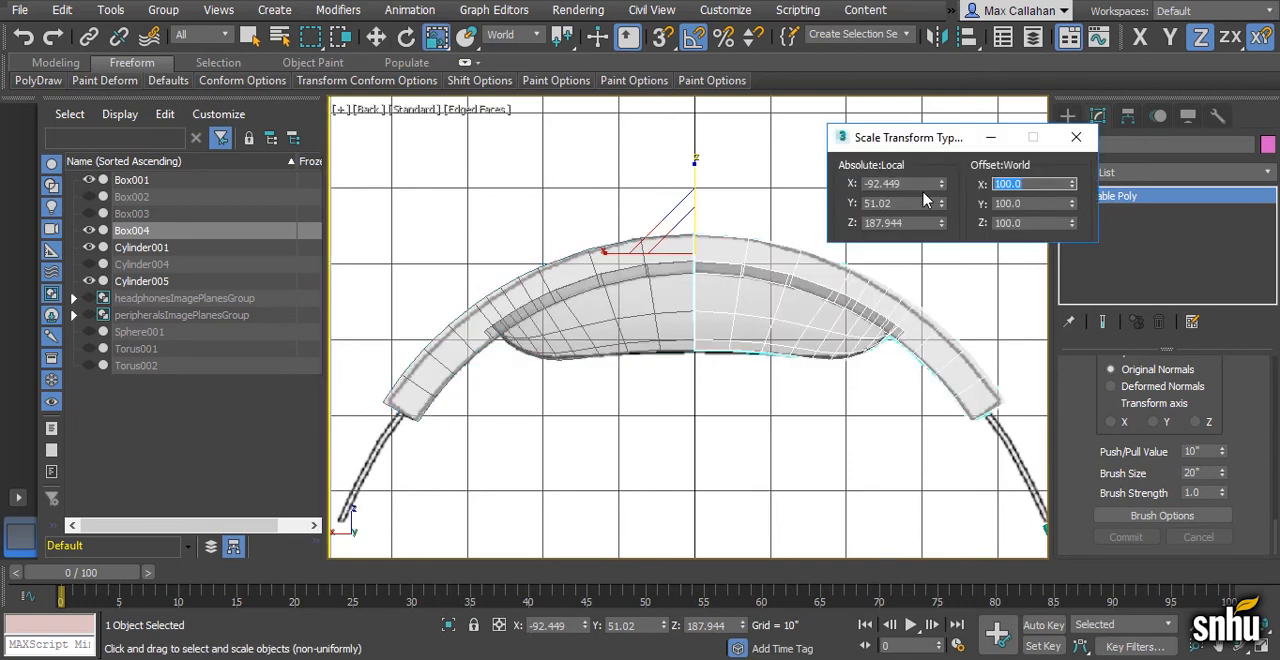
{"action": "left_click", "coordinate": [1076, 137]}
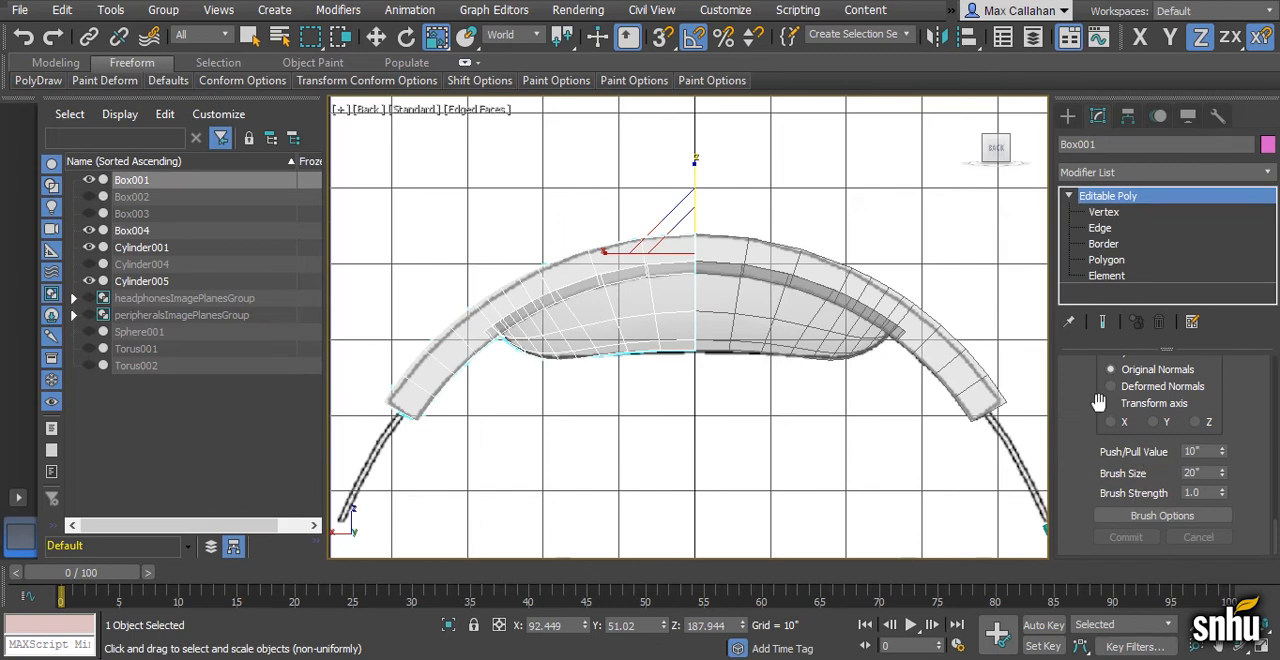
- Attach the mirrored half to the original headband half, Box001
{"action": "scroll", "coordinate": [1150, 453], "scroll_direction": "down", "scroll_amount": 10}
{"action": "scroll", "coordinate": [1244, 480], "scroll_direction": "up", "scroll_amount": 10}
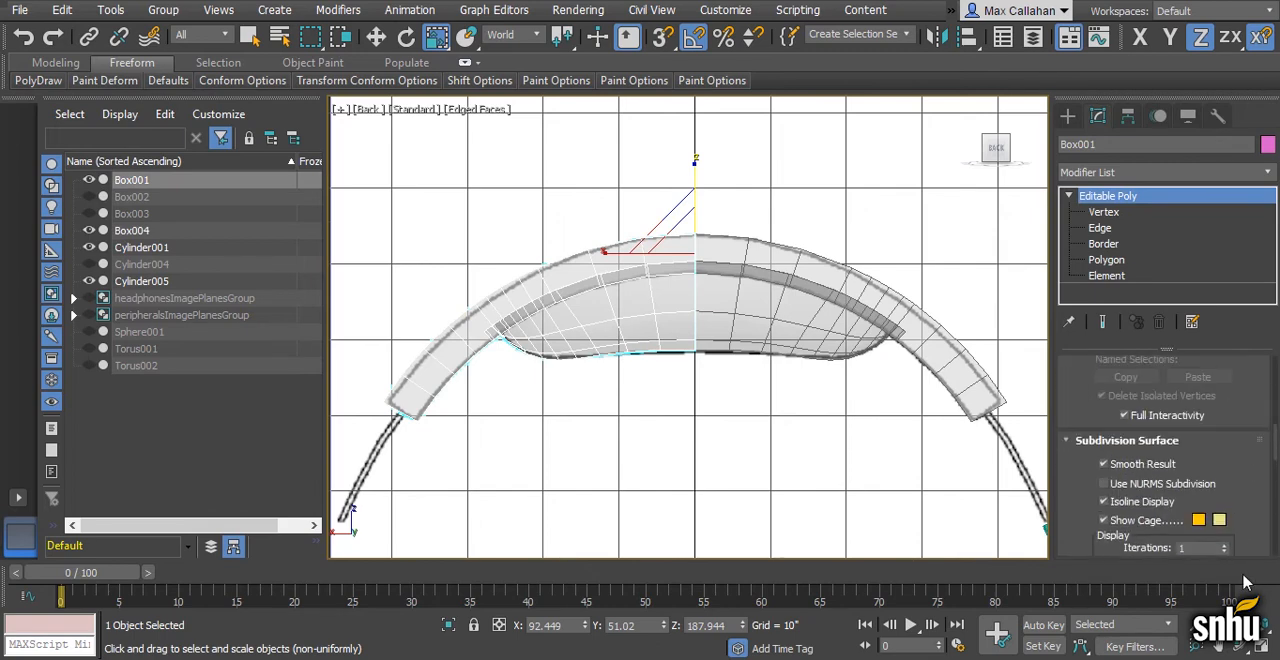
{"action": "left_click", "coordinate": [1119, 478]}
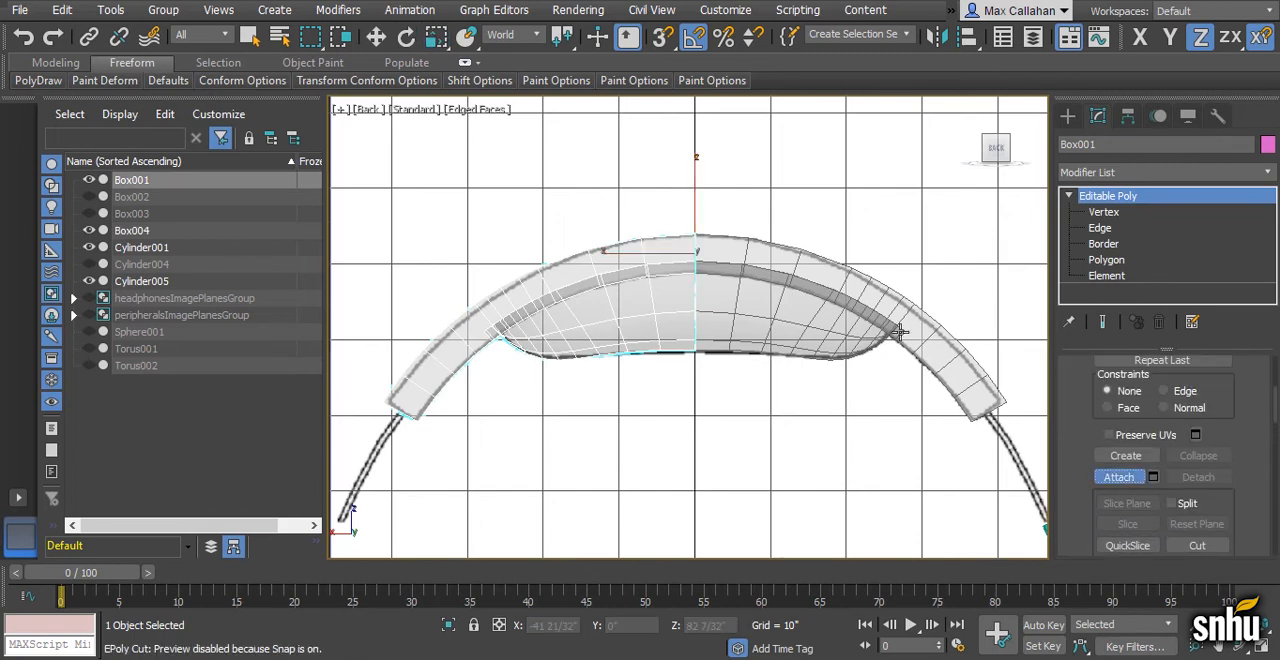
{"action": "left_click", "coordinate": [843, 300]}
{"action": "key", "text": "w"}
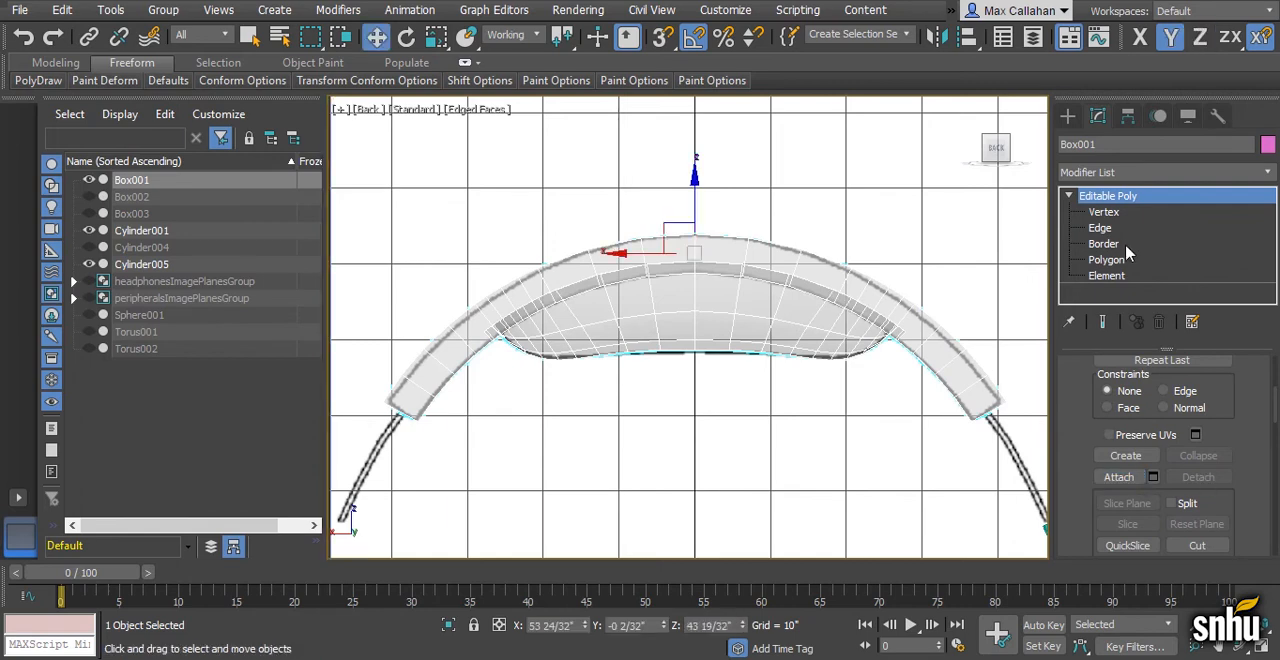
- Weld the column of vertices along the headband's centre seam
{"action": "left_click", "coordinate": [1104, 212]}
{"action": "left_click_drag", "start_coordinate": [680, 200], "coordinate": [728, 421]}
{"action": "left_click", "coordinate": [1191, 382]}
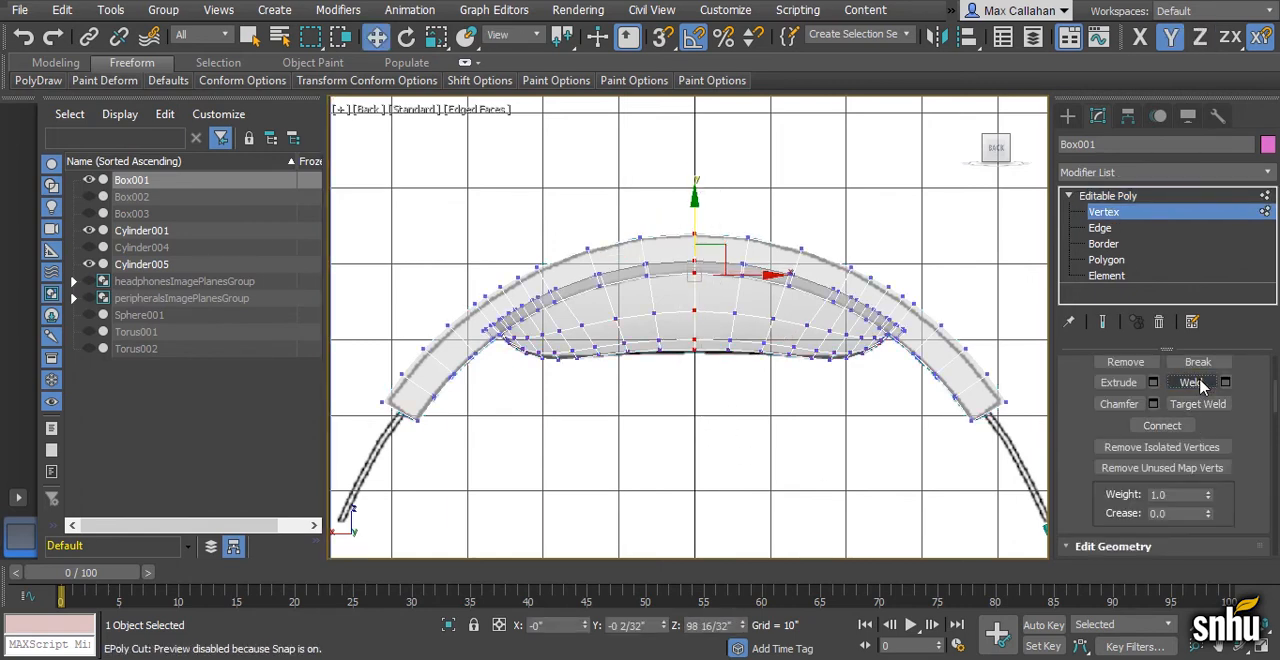
- Move the vertices in the middle of the pad's lower edge vertically so they follow the reference curve
{"action": "scroll", "coordinate": [700, 420], "scroll_direction": "up", "scroll_amount": 4}
{"action": "scroll", "coordinate": [705, 425], "scroll_direction": "up", "scroll_amount": 3}
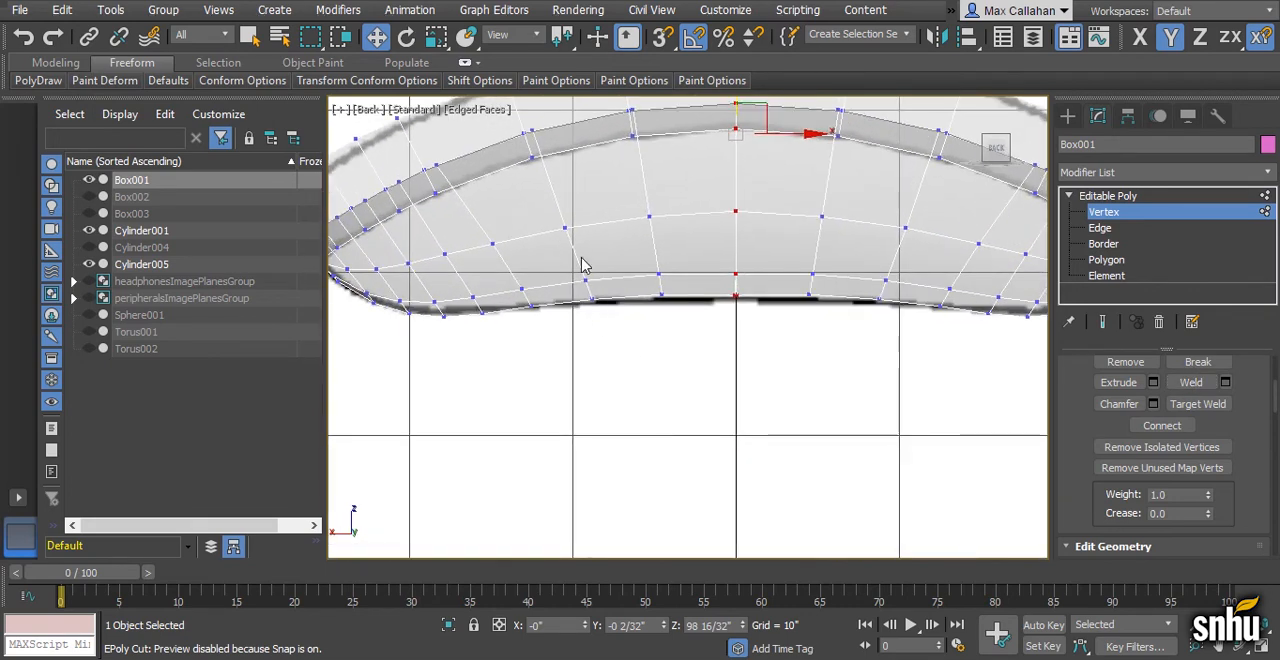
{"action": "left_click_drag", "start_coordinate": [897, 347], "coordinate": [895, 346]}
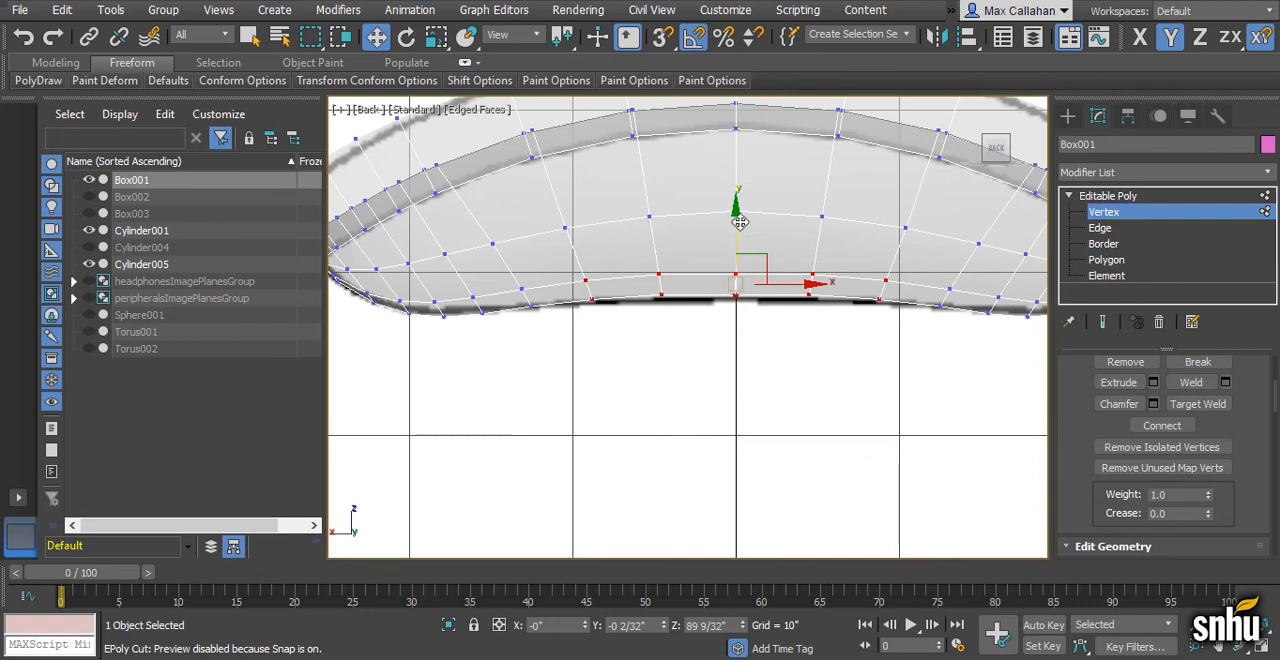
{"action": "left_click_drag", "start_coordinate": [736, 220], "coordinate": [737, 219]}
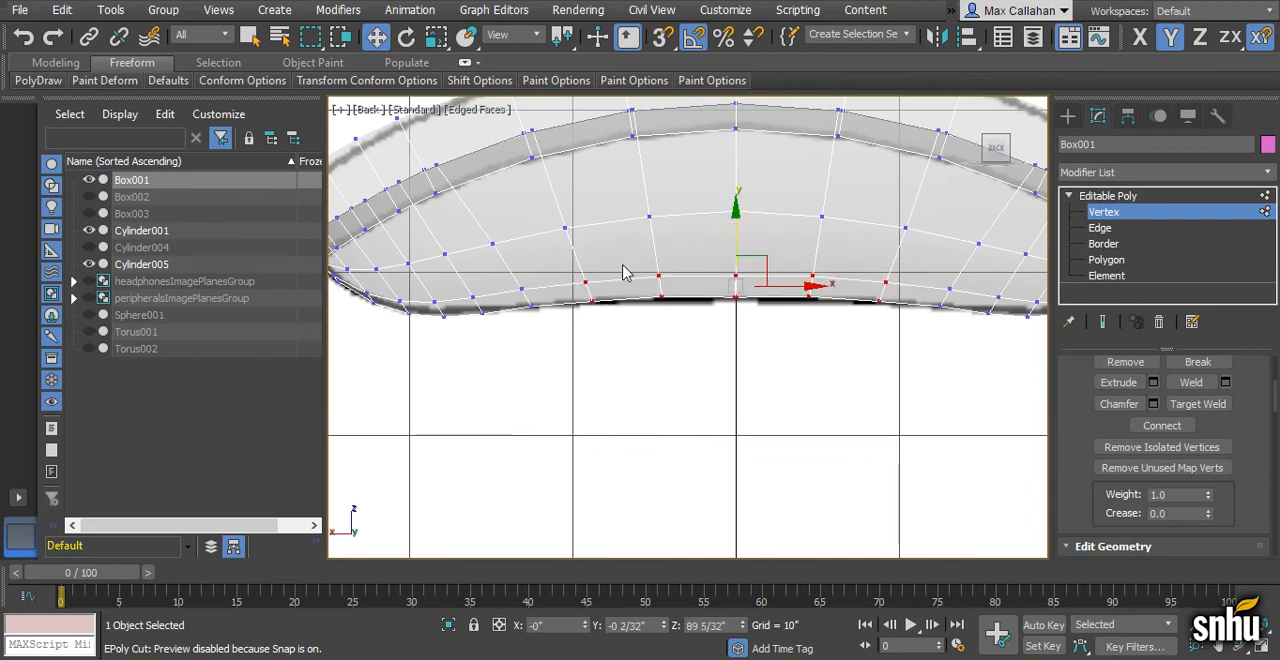
{"action": "left_click_drag", "start_coordinate": [604, 316], "coordinate": [604, 316], "text": "alt"}
{"action": "left_click_drag", "start_coordinate": [955, 415], "coordinate": [955, 415], "text": "alt"}
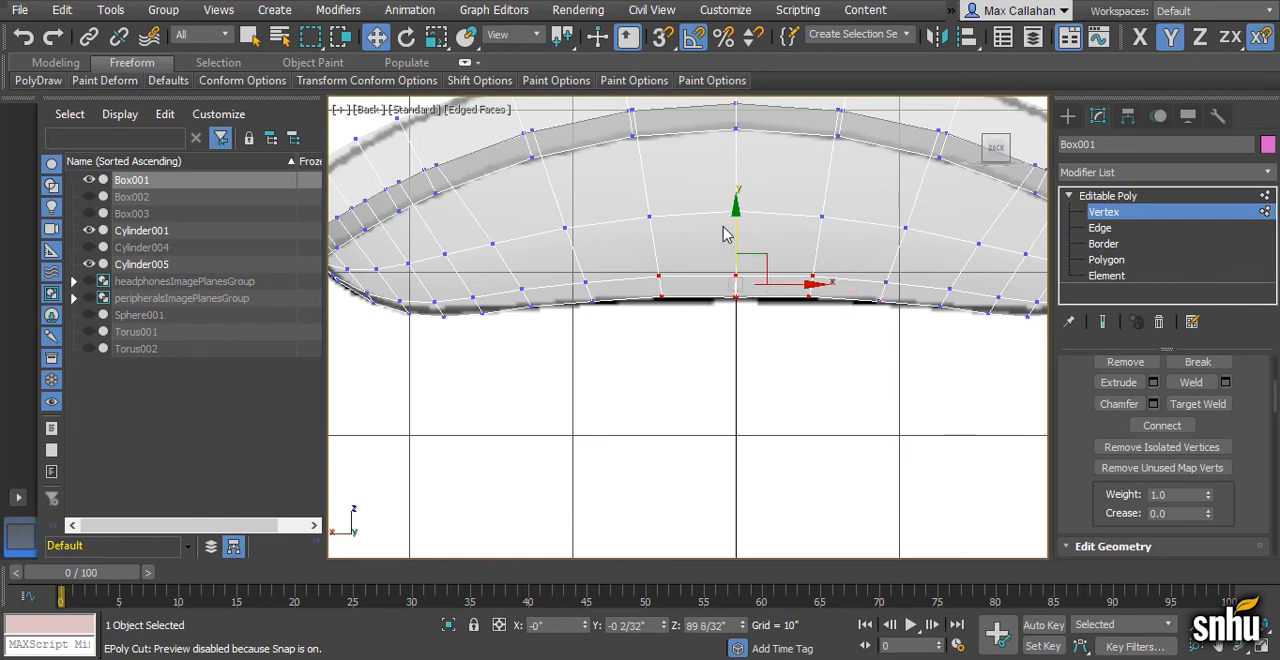
{"action": "left_click_drag", "start_coordinate": [737, 218], "coordinate": [737, 222]}
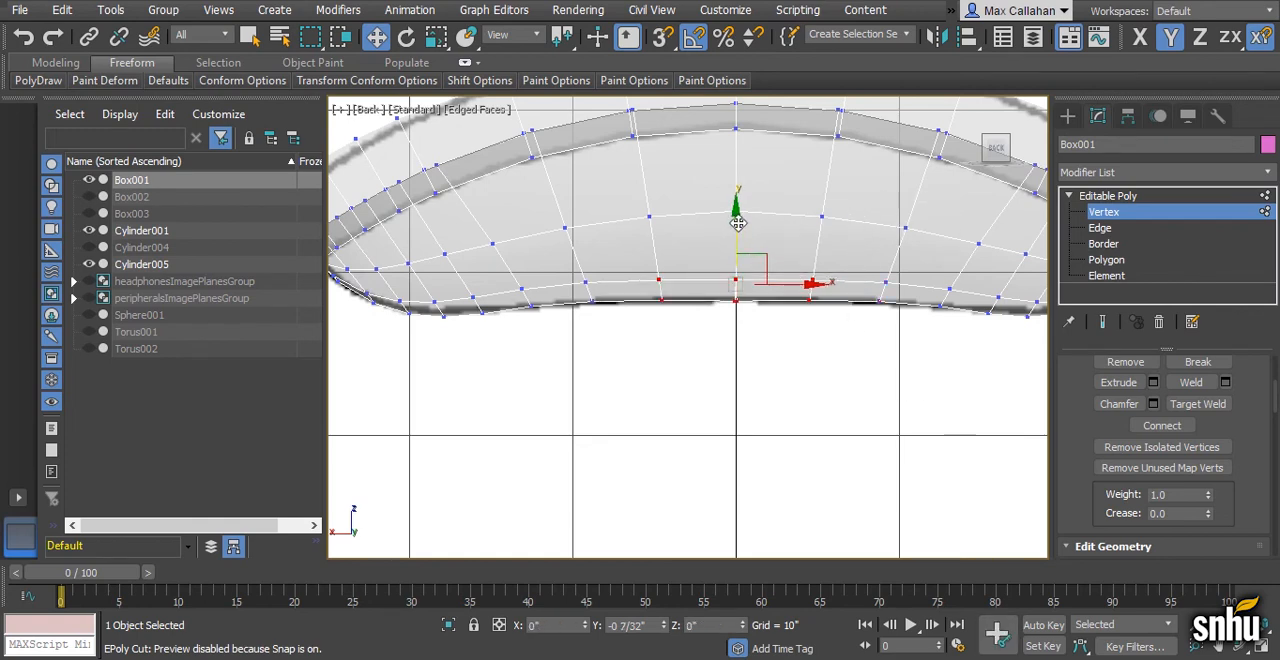
{"action": "mouse_move", "coordinate": [737, 223]}
{"action": "left_mouse_down"}
{"action": "mouse_move", "coordinate": [732, 266]}
{"action": "mouse_move", "coordinate": [750, 252]}
{"action": "mouse_move", "coordinate": [737, 222]}
{"action": "mouse_move", "coordinate": [743, 236]}
{"action": "left_mouse_up"}
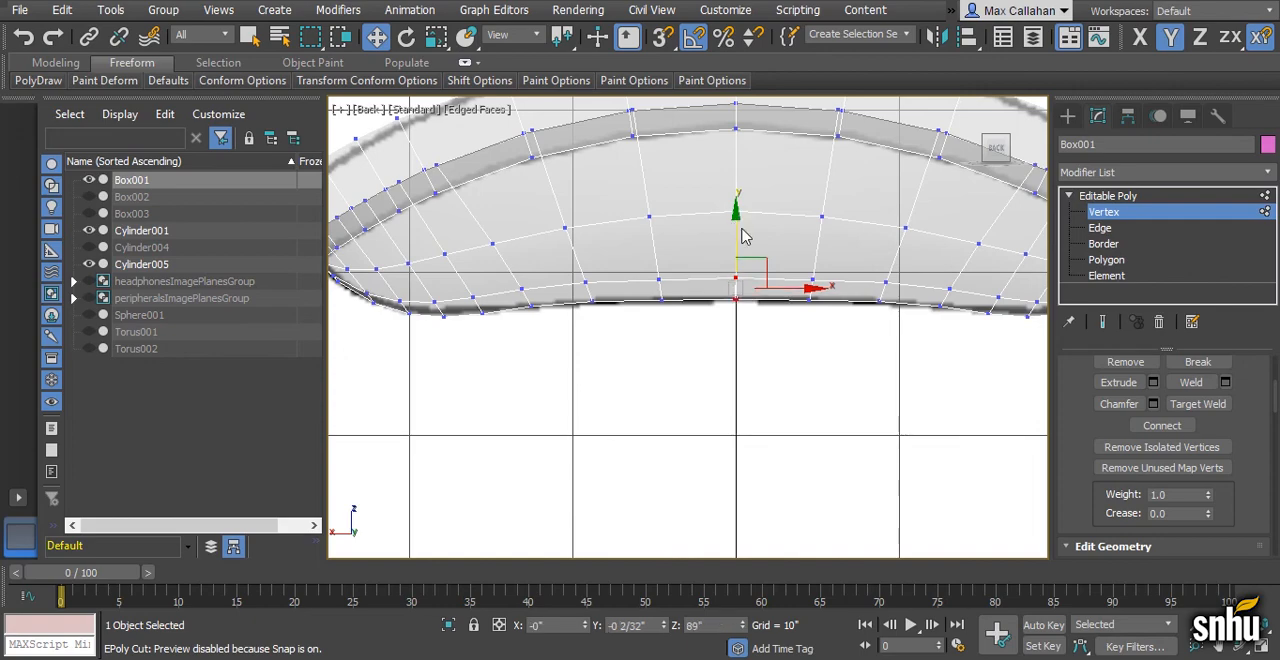
- Go to the Perspective view, leave vertex editing and turn off the headband's see-through display
{"action": "scroll", "coordinate": [769, 362], "scroll_direction": "down", "scroll_amount": 5}
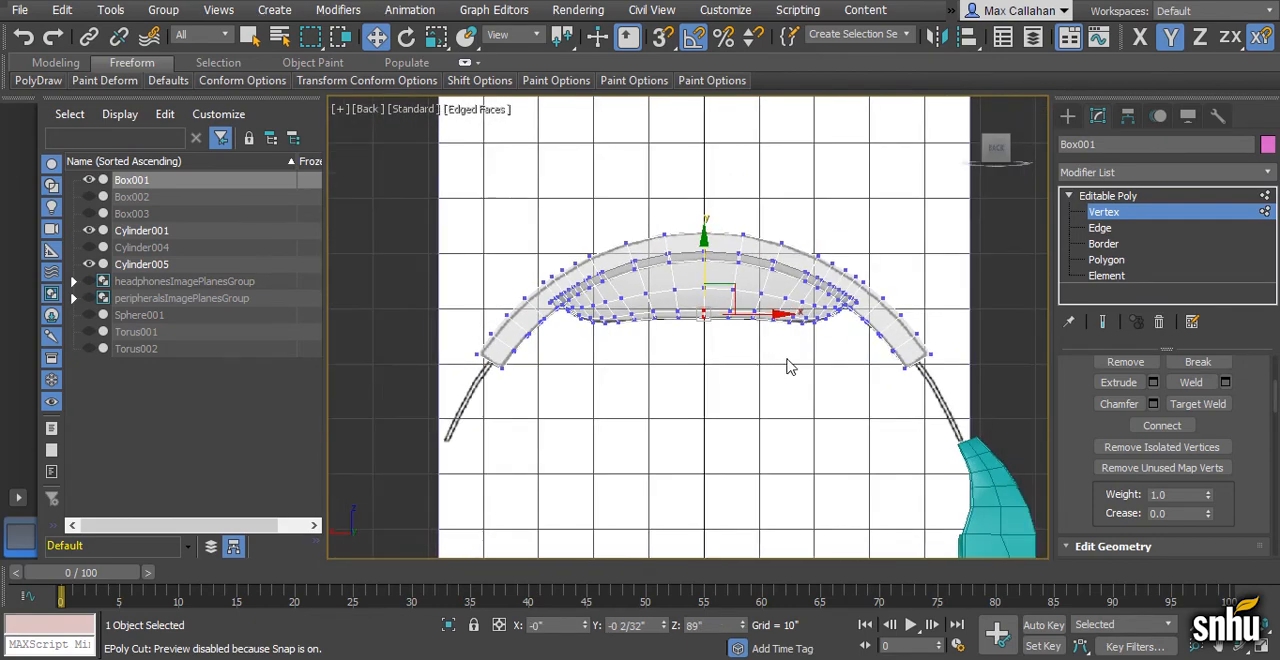
{"action": "key", "text": "alt+w"}
{"action": "right_click", "coordinate": [839, 414]}
{"action": "key", "text": "alt+w"}
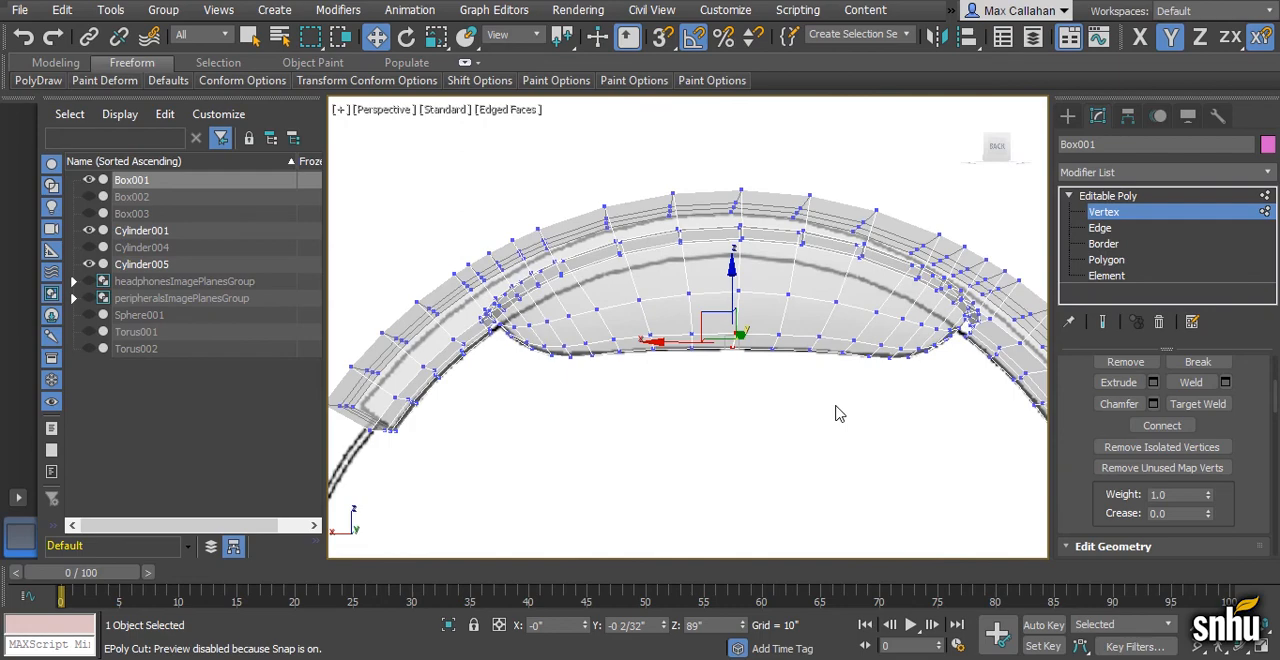
{"action": "key", "text": "F3"}
{"action": "scroll", "coordinate": [831, 411], "scroll_direction": "down", "scroll_amount": 3}
{"action": "left_click", "coordinate": [1115, 195]}
{"action": "mouse_move", "coordinate": [856, 334]}
{"action": "middle_mouse_down", "text": "alt"}
{"action": "mouse_move", "coordinate": [779, 376]}
{"action": "mouse_move", "coordinate": [702, 386]}
{"action": "middle_mouse_up", "text": "alt"}
{"action": "key", "text": "F3"}
{"action": "key", "text": "alt+x"}
- Examine the rejoined headband and pad against the reference plane from an oblique angle in the Perspective view
{"action": "key", "text": "alt+w"}
{"action": "key", "text": "alt+w"}
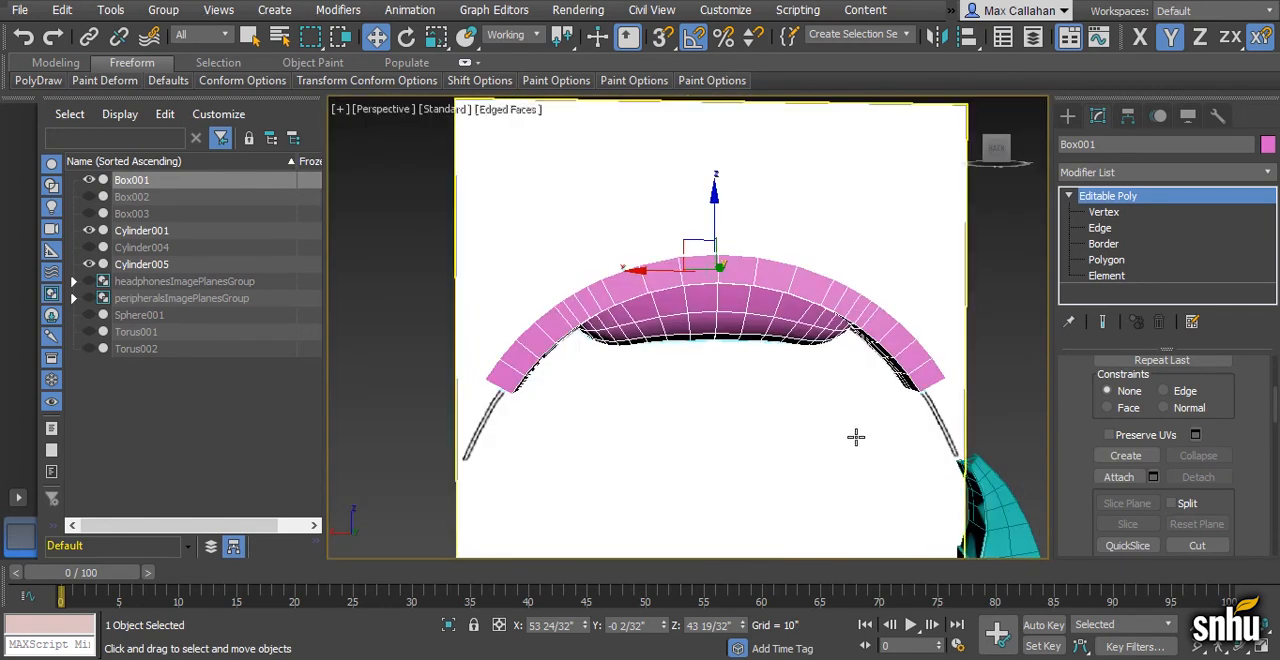
{"action": "middle_click_drag", "start_coordinate": [830, 432], "coordinate": [717, 406], "text": "alt"}
{"action": "scroll", "coordinate": [718, 416], "scroll_direction": "down", "scroll_amount": 5}
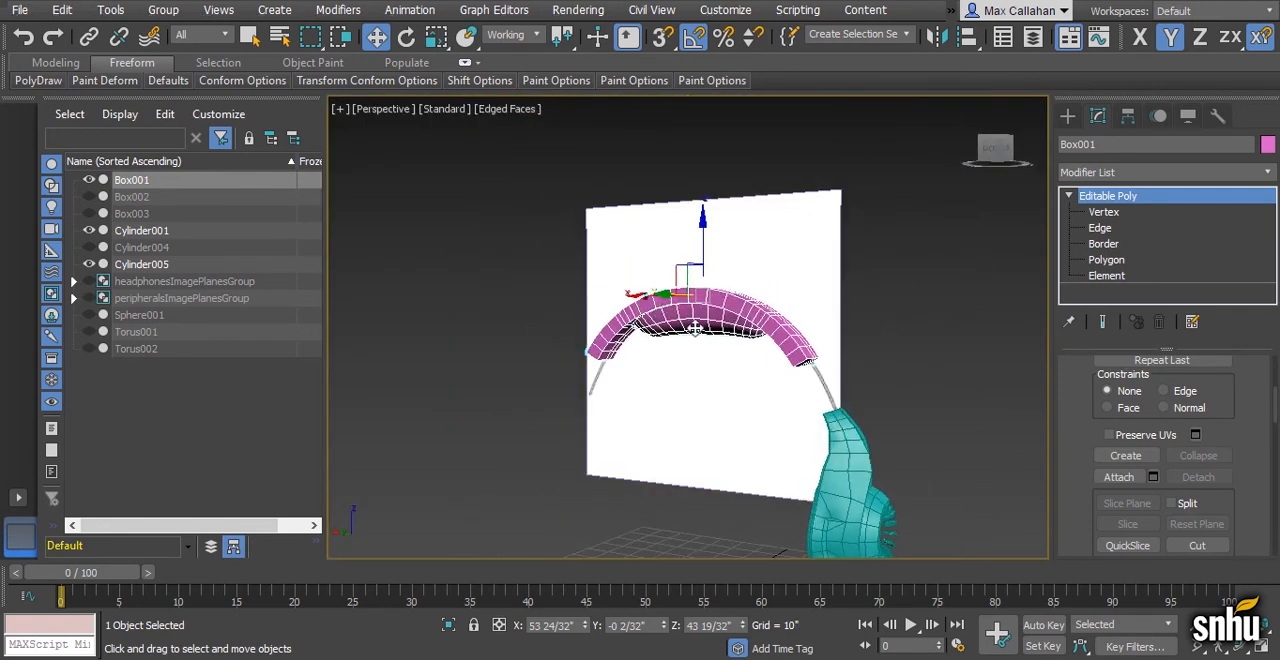